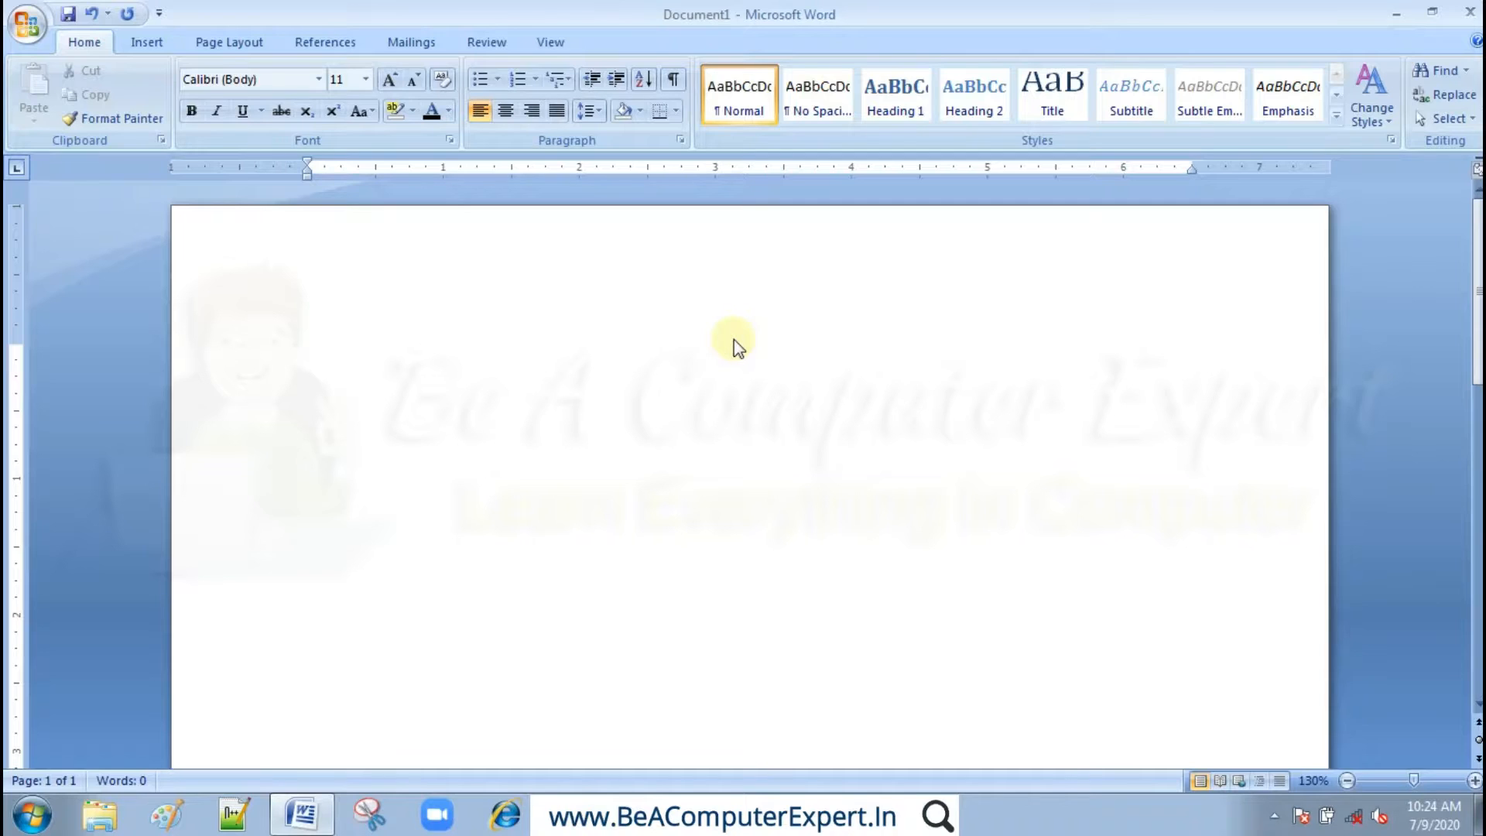
- Write "India" and "India is great country." as two separate paragraphs in the blank document
{"action": "type", "text": "India"}
{"action": "key", "text": "Return"}
{"action": "type", "text": "Ind"}
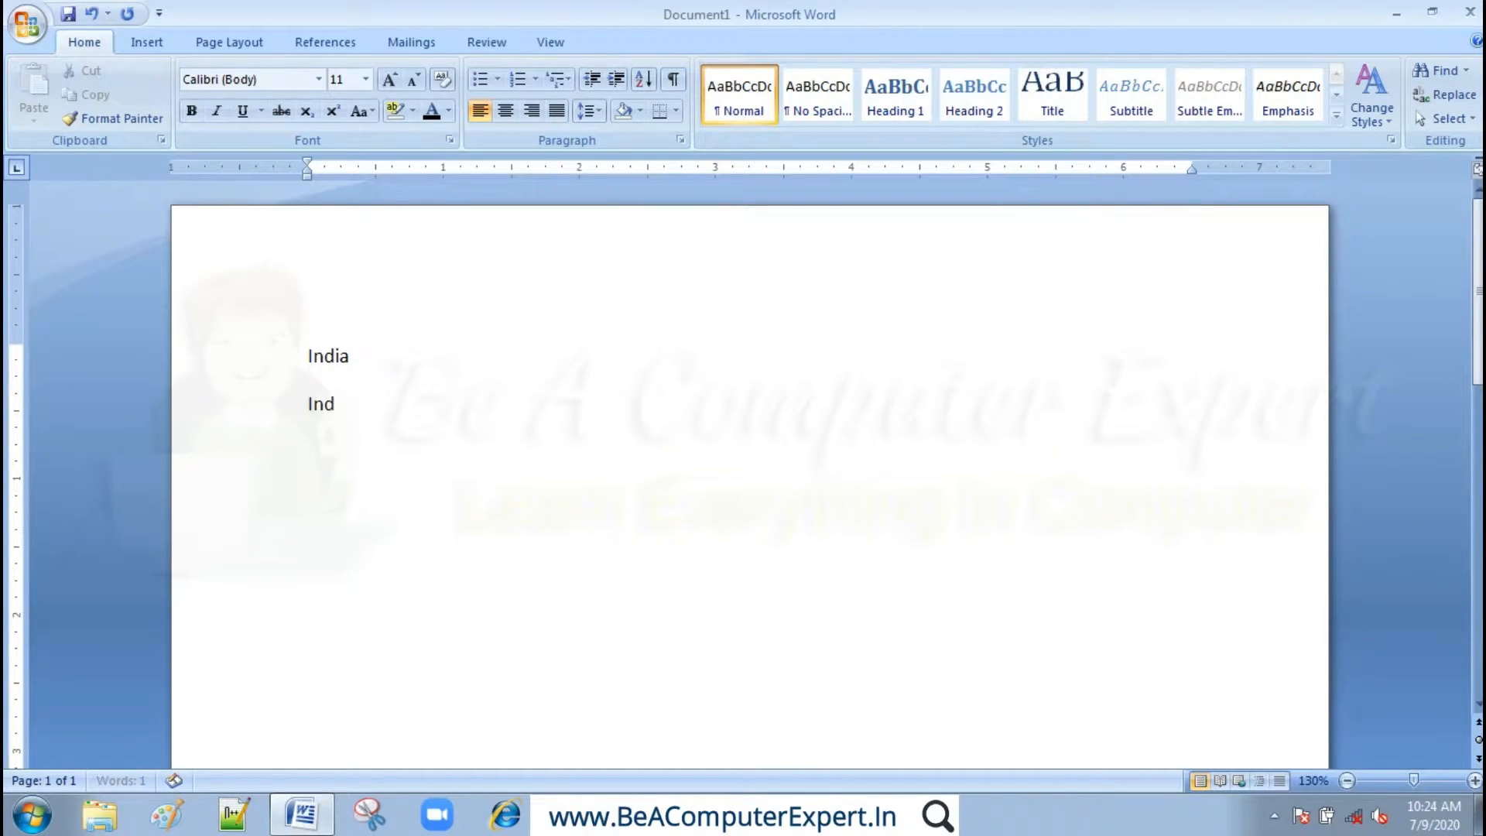
{"action": "type", "text": "ia is great countr"}
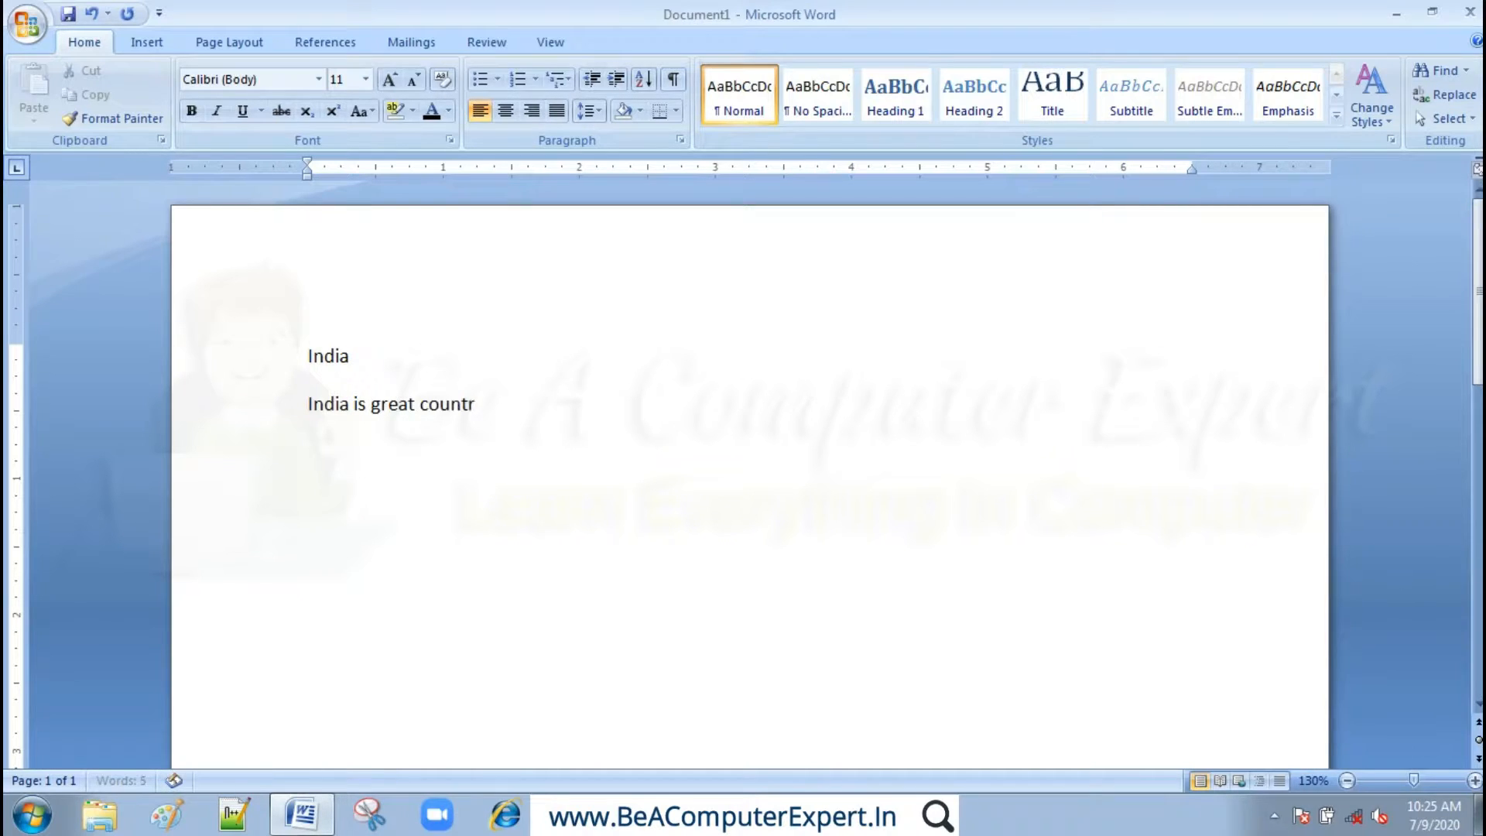
{"action": "type", "text": "y."}
{"action": "key", "text": "Return"}
- Clear all the document text and generate sample paragraphs with =rand()
{"action": "key", "text": "ctrl+a"}
{"action": "key", "text": "Delete"}
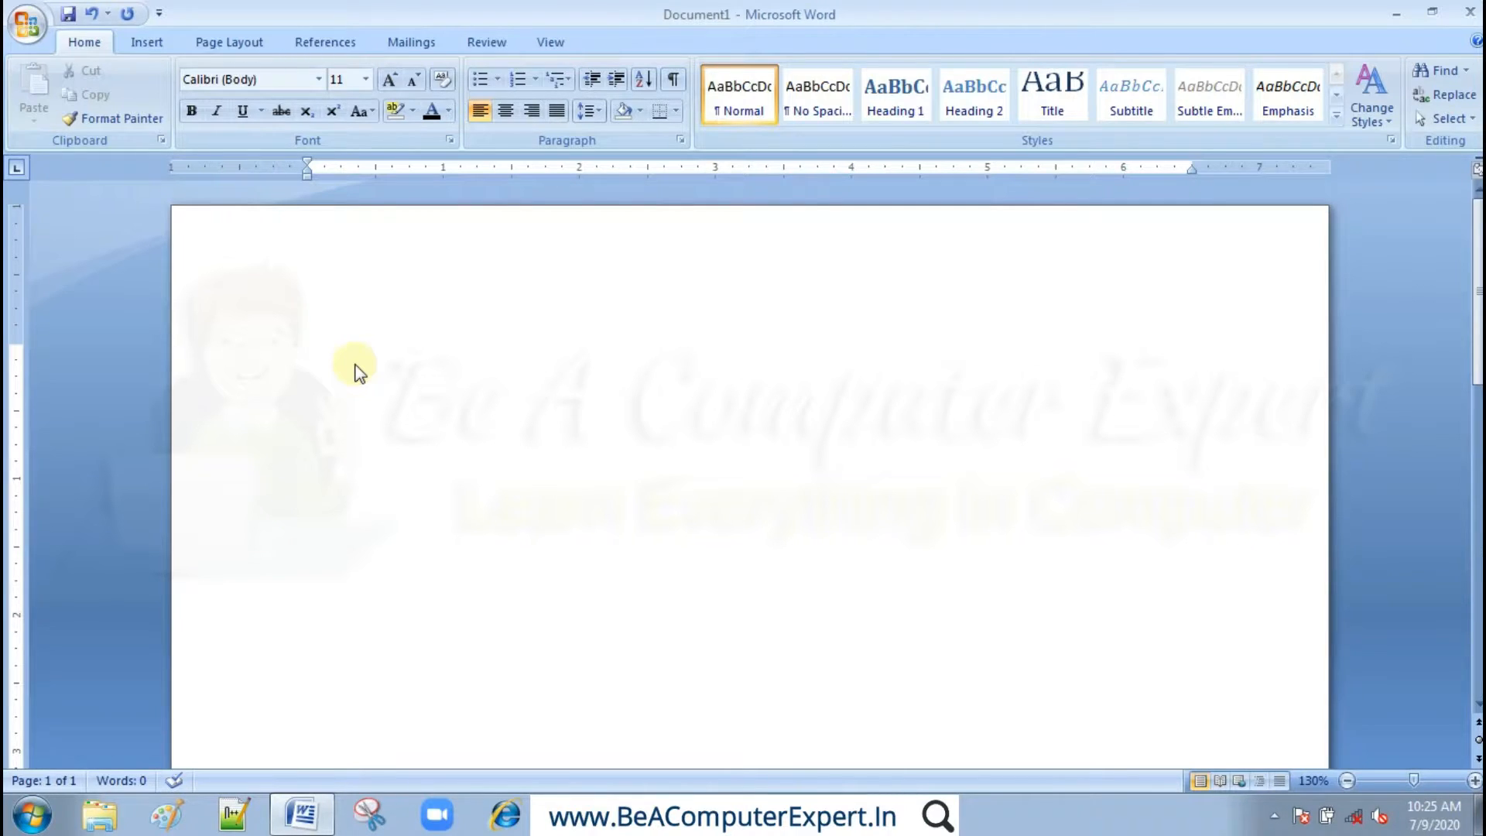
{"action": "type", "text": "=rand()"}
{"action": "key", "text": "Return"}
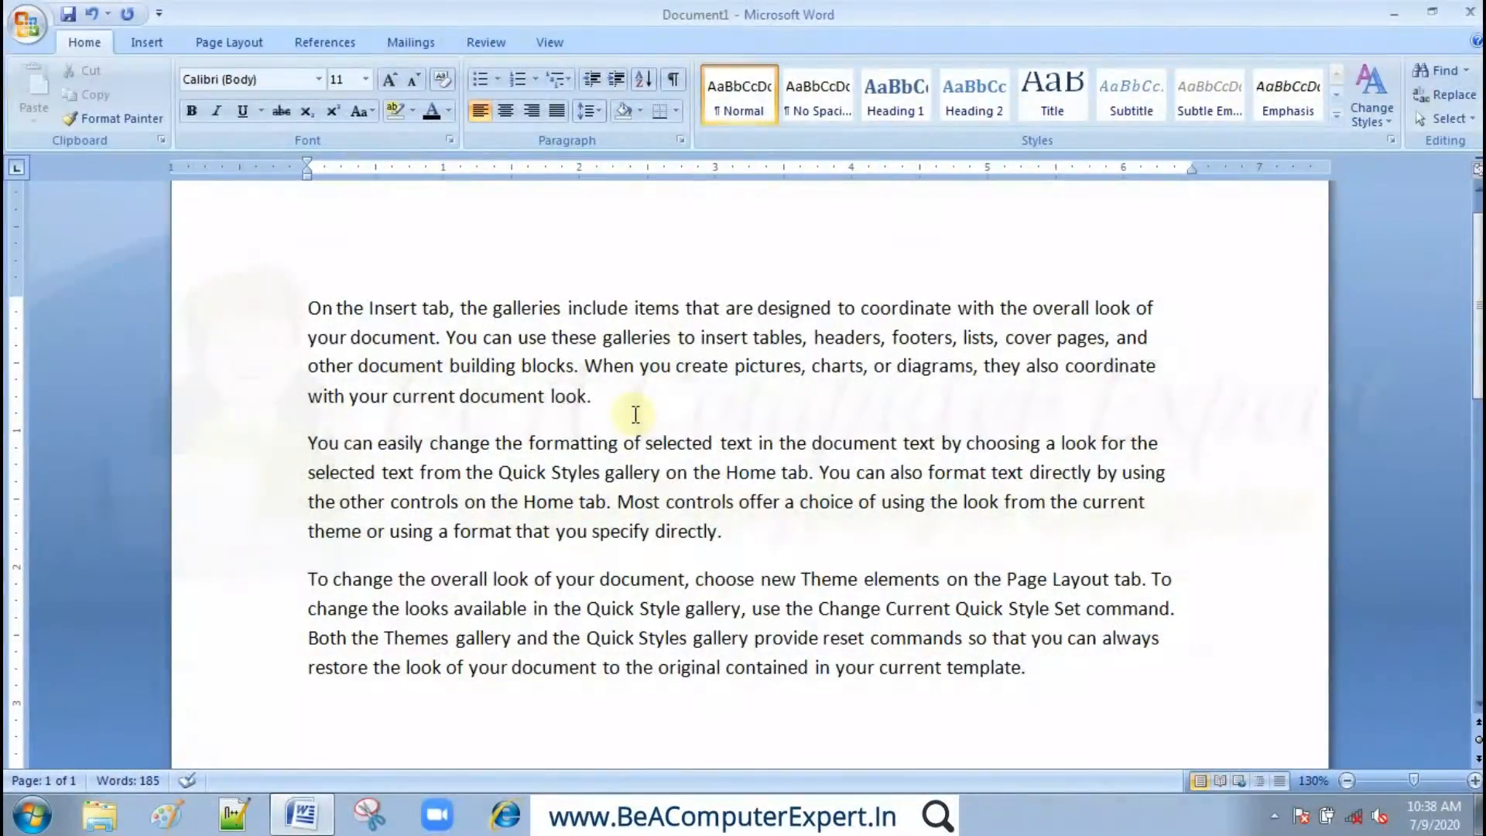
- Place the cursor at the start of the first paragraph and move it forward twelve characters, one at a time
{"action": "left_click", "coordinate": [308, 307]}
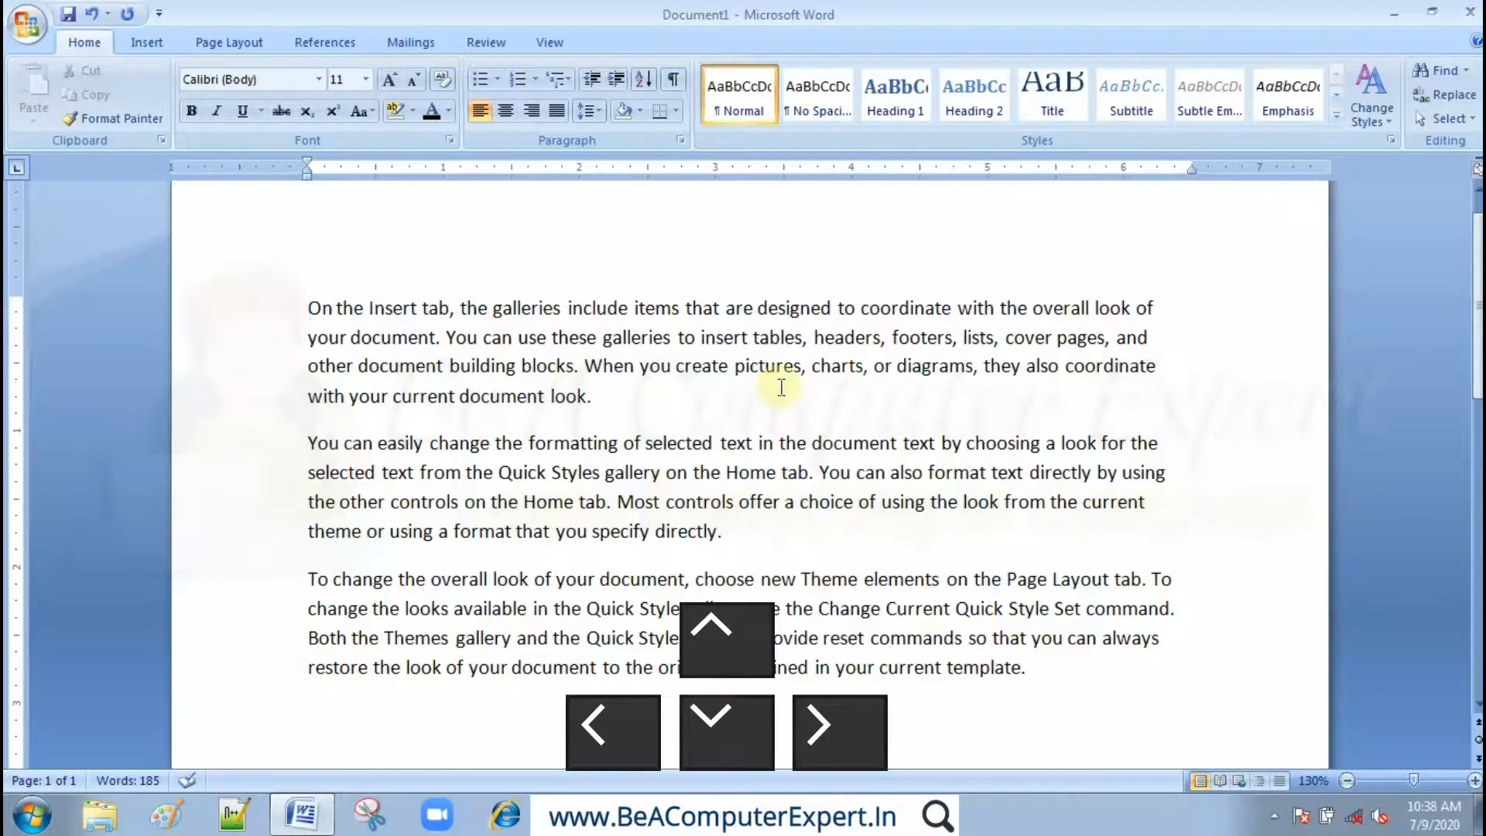
{"action": "key", "text": "Right"}
{"action": "key", "text": "Right"}
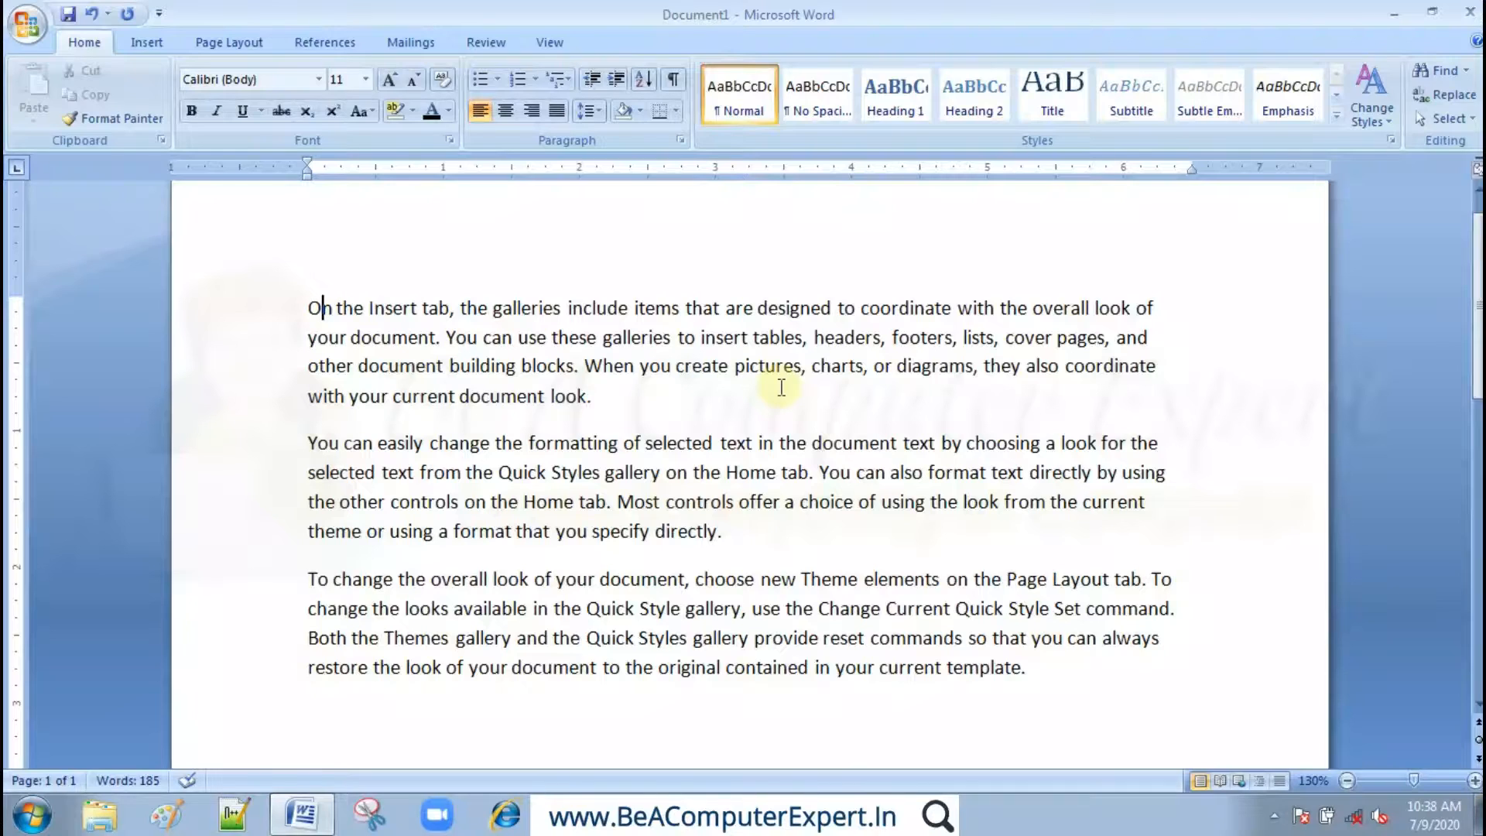
{"action": "key", "text": "Right"}
{"action": "key", "text": "Right"}
{"action": "key", "text": "Right"}
{"action": "key", "text": "Right"}
{"action": "key", "text": "Right"}
{"action": "key", "text": "Right"}
{"action": "key", "text": "Right"}
{"action": "key", "text": "Right"}
{"action": "key", "text": "Right"}
{"action": "key", "text": "Right"}
- Move the cursor back one character at a time to the start of the first paragraph
{"action": "key", "text": "Left"}
{"action": "key", "text": "Left"}
{"action": "key", "text": "Left"}
{"action": "key", "text": "Left"}
{"action": "key", "text": "Left"}
{"action": "key", "text": "Left"}
{"action": "key", "text": "Left"}
{"action": "key", "text": "Left"}
{"action": "key", "text": "Left"}
{"action": "key", "text": "Left"}
{"action": "key", "text": "Left"}
{"action": "key", "text": "Left"}
- Select text character by character from the start of the first paragraph through "On the Insert tab, the galler"
{"action": "key", "text": "shift+Right"}
{"action": "key", "text": "shift+Right"}
{"action": "key", "text": "shift+Right"}
{"action": "key", "text": "shift+Right"}
{"action": "key", "text": "shift+Right"}
{"action": "key", "text": "shift+Right"}
{"action": "key", "text": "shift+Right"}
{"action": "key", "text": "shift+Right"}
{"action": "key", "text": "shift+Right"}
{"action": "key", "text": "shift+Right"}
{"action": "key", "text": "shift+Right"}
{"action": "key", "text": "shift+Right"}
{"action": "key", "text": "shift+Right"}
{"action": "key", "text": "shift+Right"}
{"action": "key", "text": "shift+Right"}
{"action": "key", "text": "shift+Right"}
{"action": "key", "text": "shift+Right"}
{"action": "key", "text": "shift+Right"}
{"action": "key", "text": "shift+Right"}
{"action": "key", "text": "shift+Right"}
{"action": "key", "text": "shift+Right"}
{"action": "key", "text": "shift+Right"}
{"action": "key", "text": "shift+Right"}
{"action": "key", "text": "shift+Right"}
{"action": "key", "text": "shift+Right"}
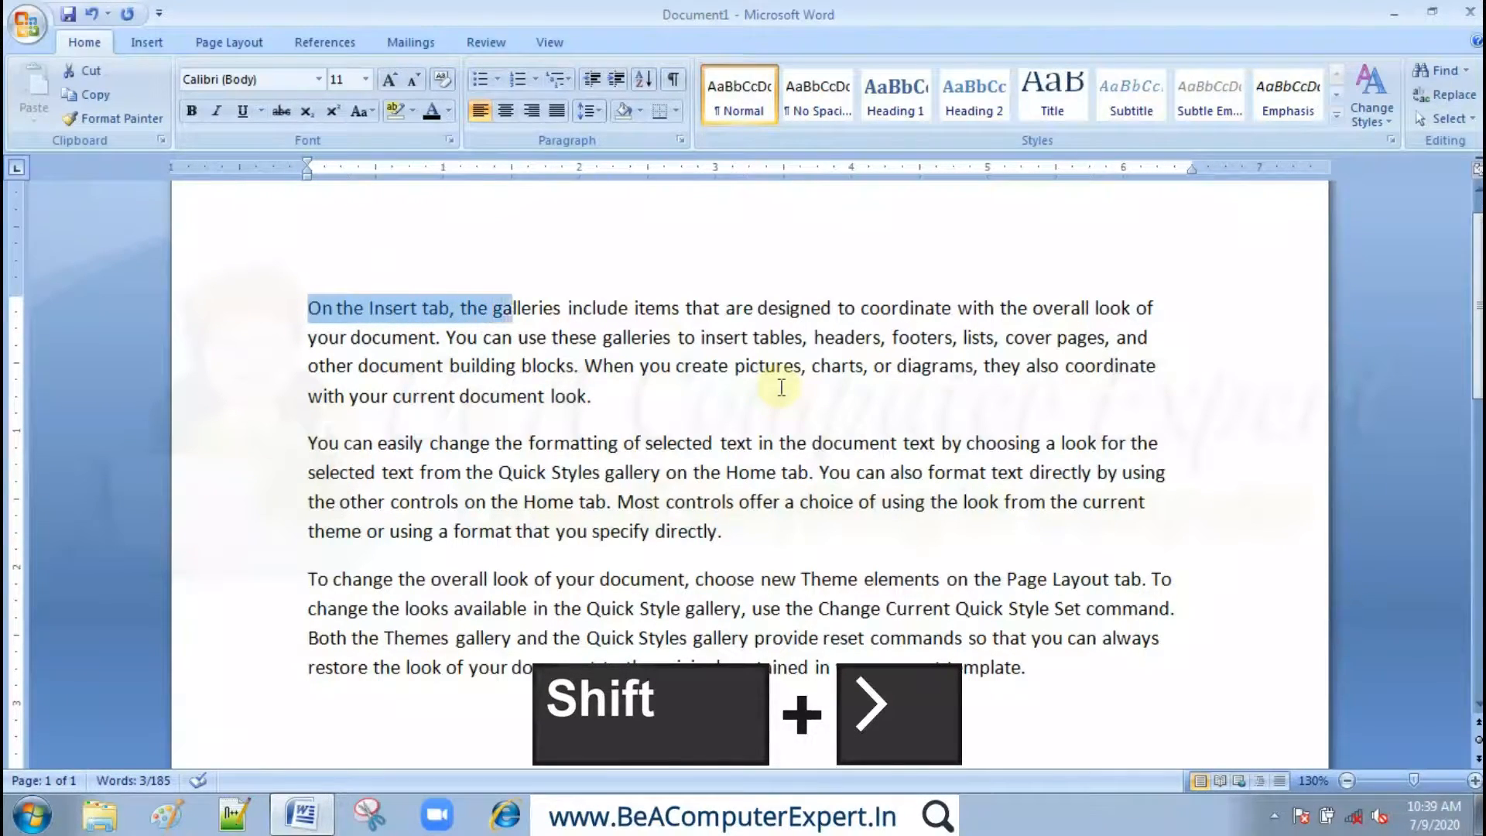
{"action": "key", "text": "shift+Right"}
{"action": "key", "text": "shift+Right"}
{"action": "key", "text": "shift+Right"}
{"action": "key", "text": "shift+Right"}
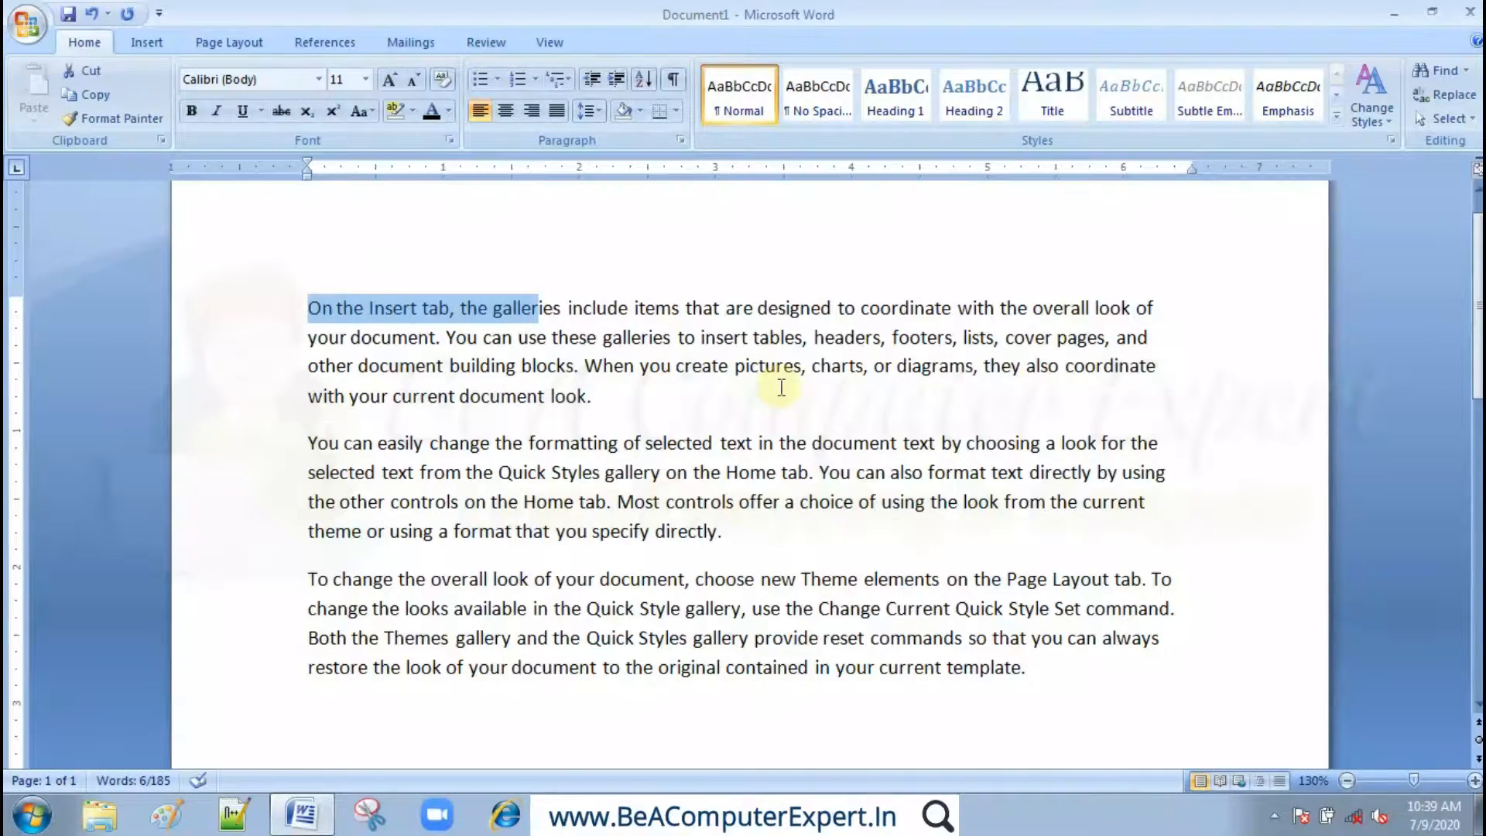
- Shrink the selection character by character back to the start of the first paragraph
{"action": "key", "text": "shift+Left"}
{"action": "key", "text": "shift+Left"}
{"action": "key", "text": "shift+Left"}
{"action": "key", "text": "shift+Left"}
{"action": "key", "text": "shift+Left"}
{"action": "key", "text": "shift+Left"}
{"action": "key", "text": "shift+Left"}
{"action": "key", "text": "shift+Left"}
{"action": "key", "text": "shift+Left"}
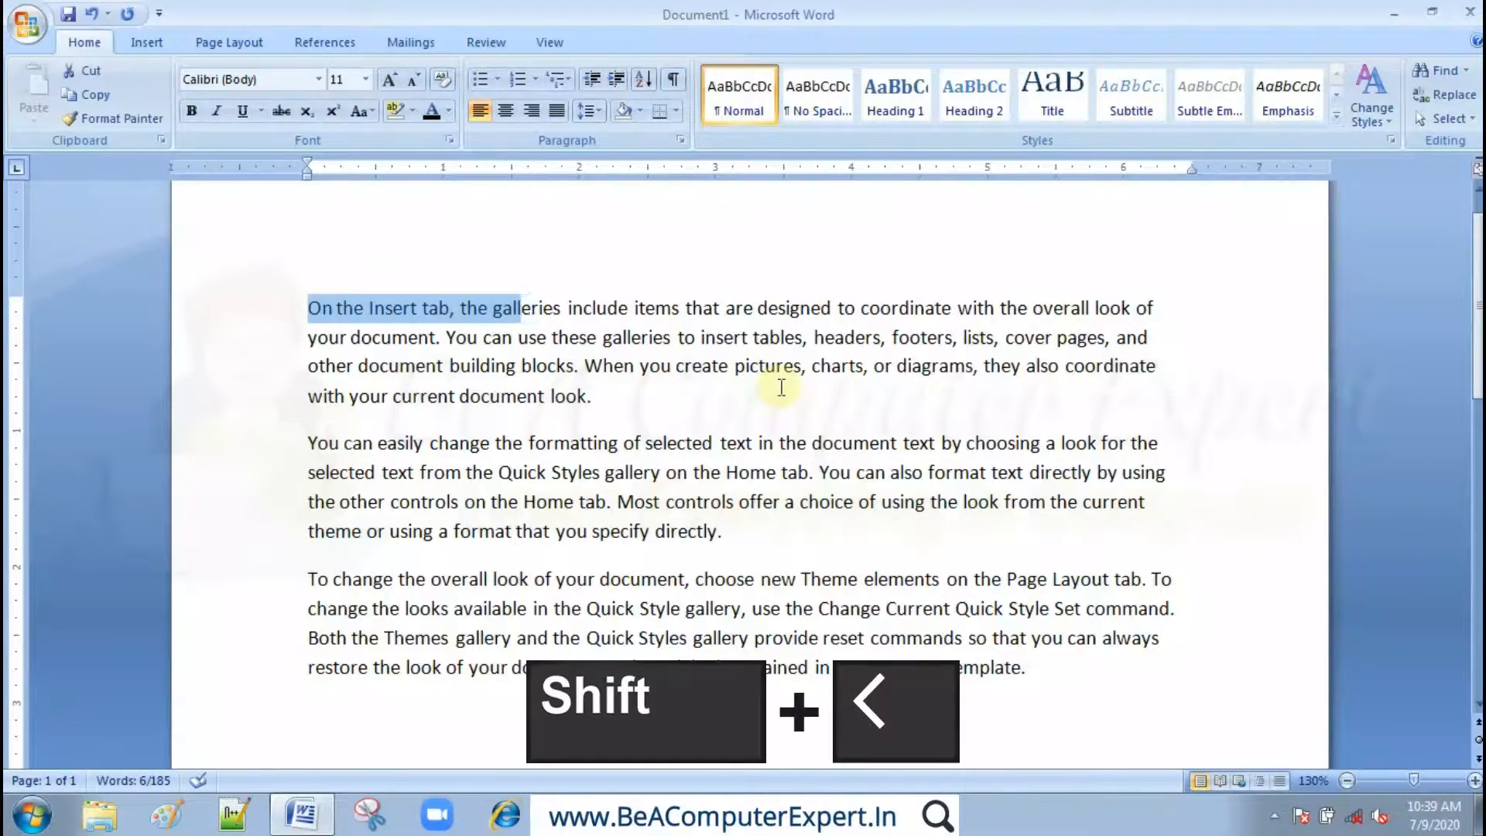
{"action": "key", "text": "shift+Left"}
{"action": "key", "text": "shift+Left"}
{"action": "key", "text": "shift+Left"}
{"action": "key", "text": "shift+Left"}
{"action": "key", "text": "shift+Left"}
{"action": "key", "text": "shift+Left"}
{"action": "key", "text": "shift+Left"}
{"action": "key", "text": "shift+Left"}
{"action": "key", "text": "shift+Left"}
{"action": "key", "text": "shift+Left"}
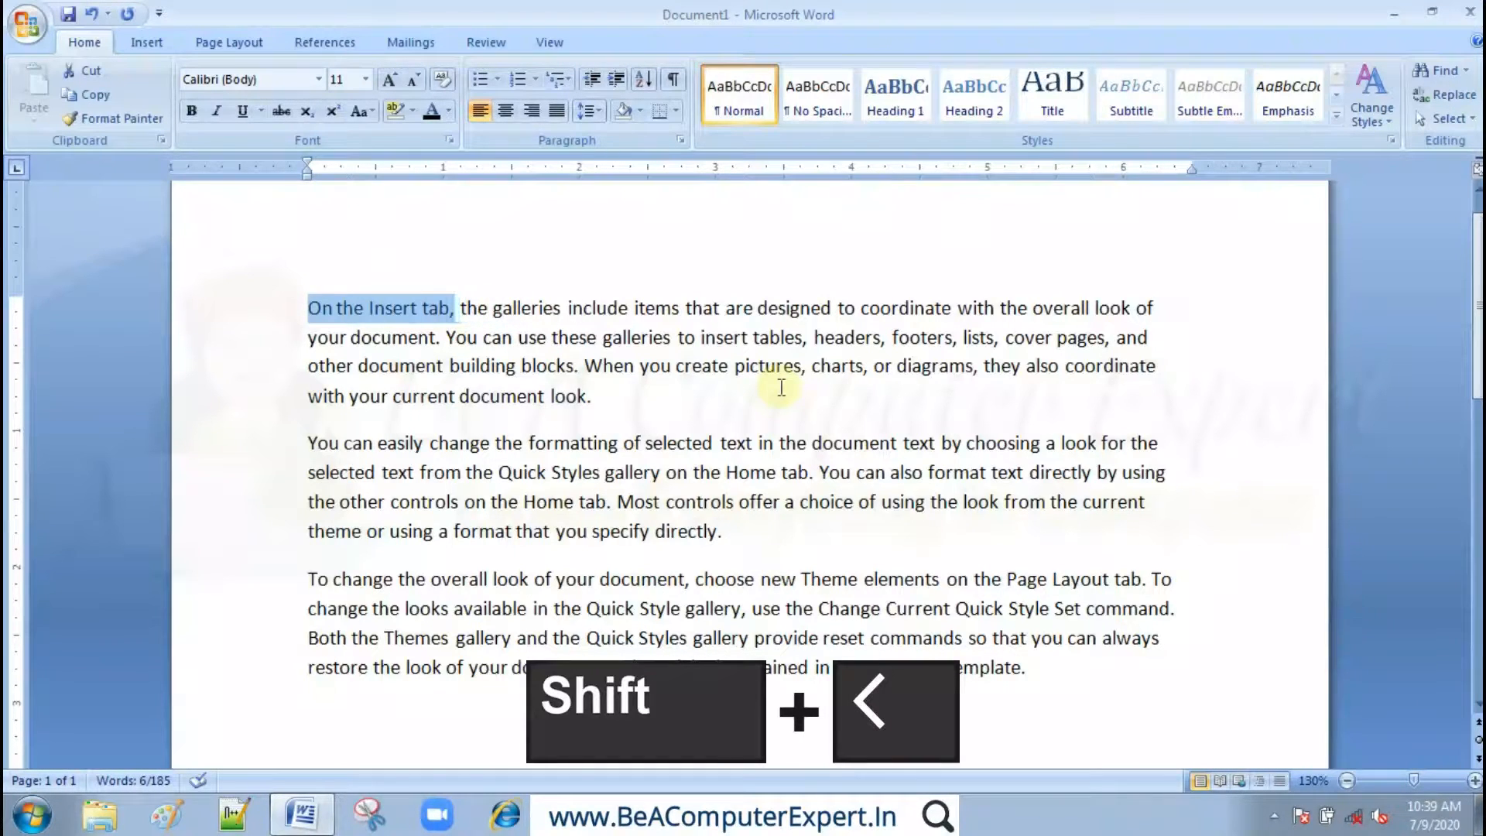
{"action": "key", "text": "shift+Left"}
{"action": "key", "text": "shift+Left"}
{"action": "key", "text": "shift+Left"}
{"action": "key", "text": "shift+Left"}
{"action": "key", "text": "shift+Left"}
{"action": "key", "text": "shift+Left"}
{"action": "key", "text": "shift+Left"}
{"action": "key", "text": "shift+Left"}
{"action": "key", "text": "shift+Left"}
{"action": "key", "text": "shift+Left"}
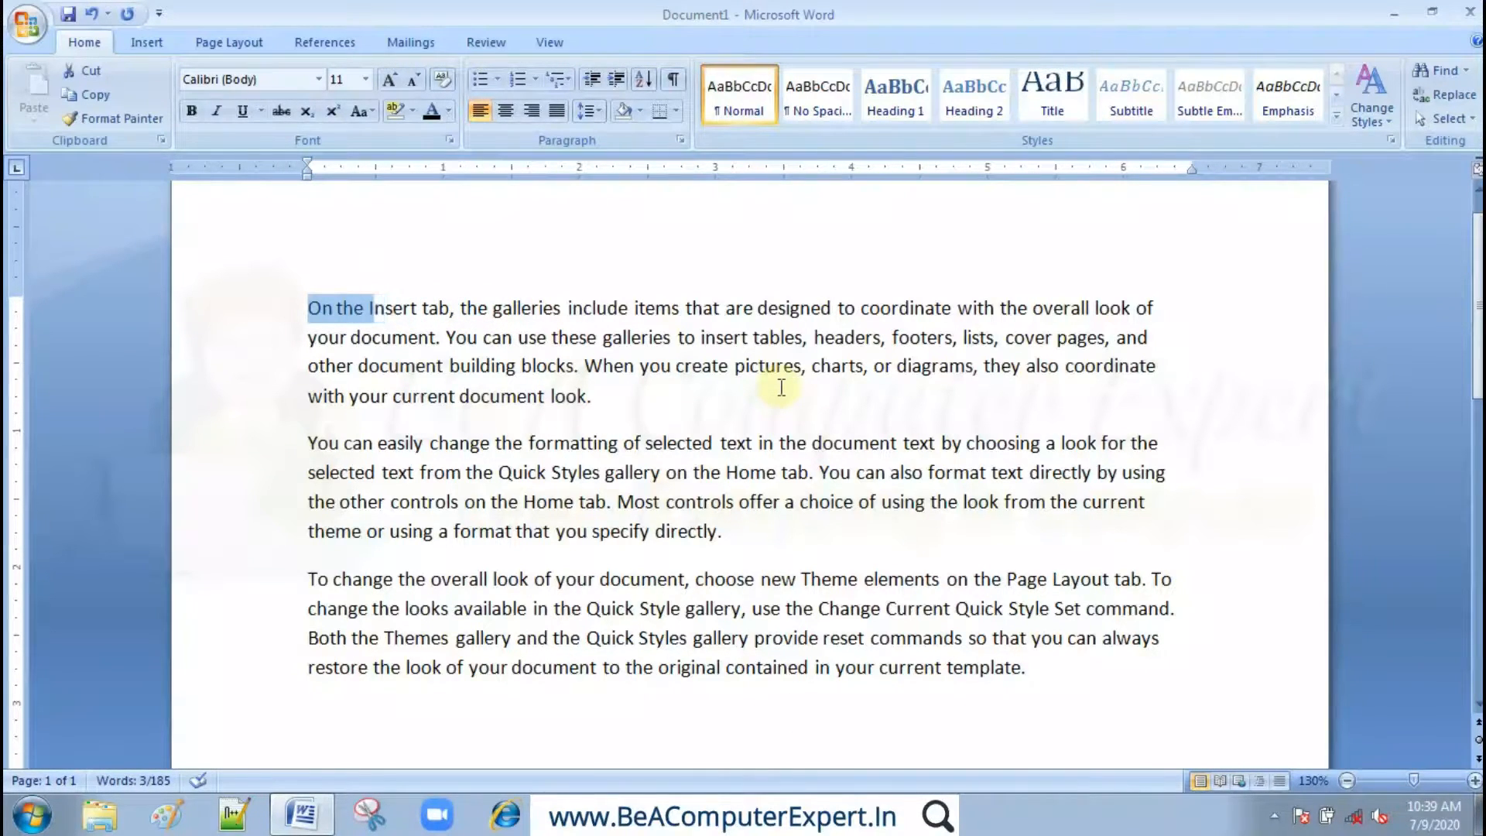
{"action": "key", "text": "shift+Left"}
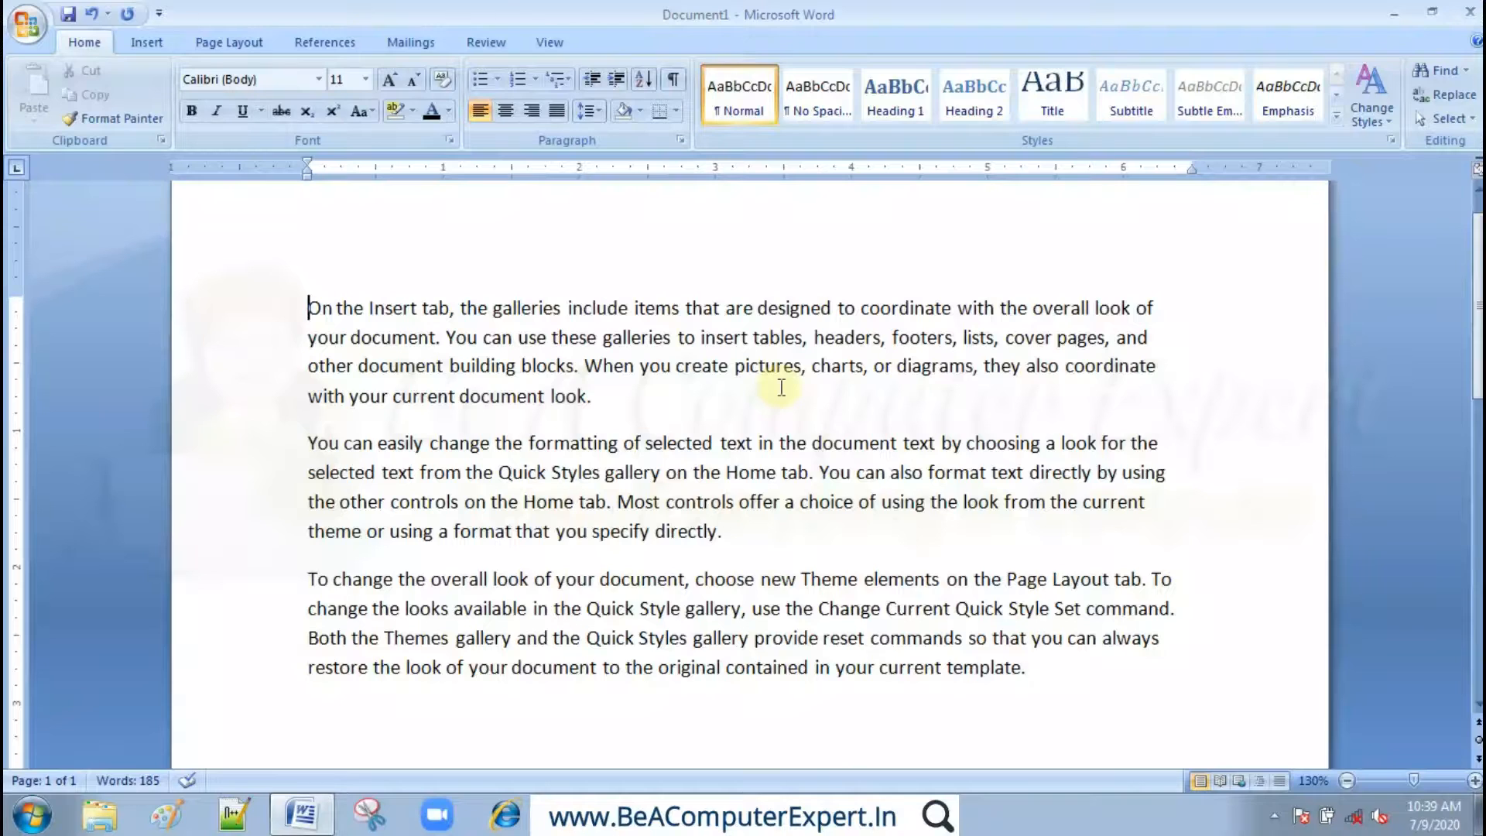
- Move the cursor forward word by word along the first line to just before "include"
{"action": "key", "text": "ctrl+shift+period"}
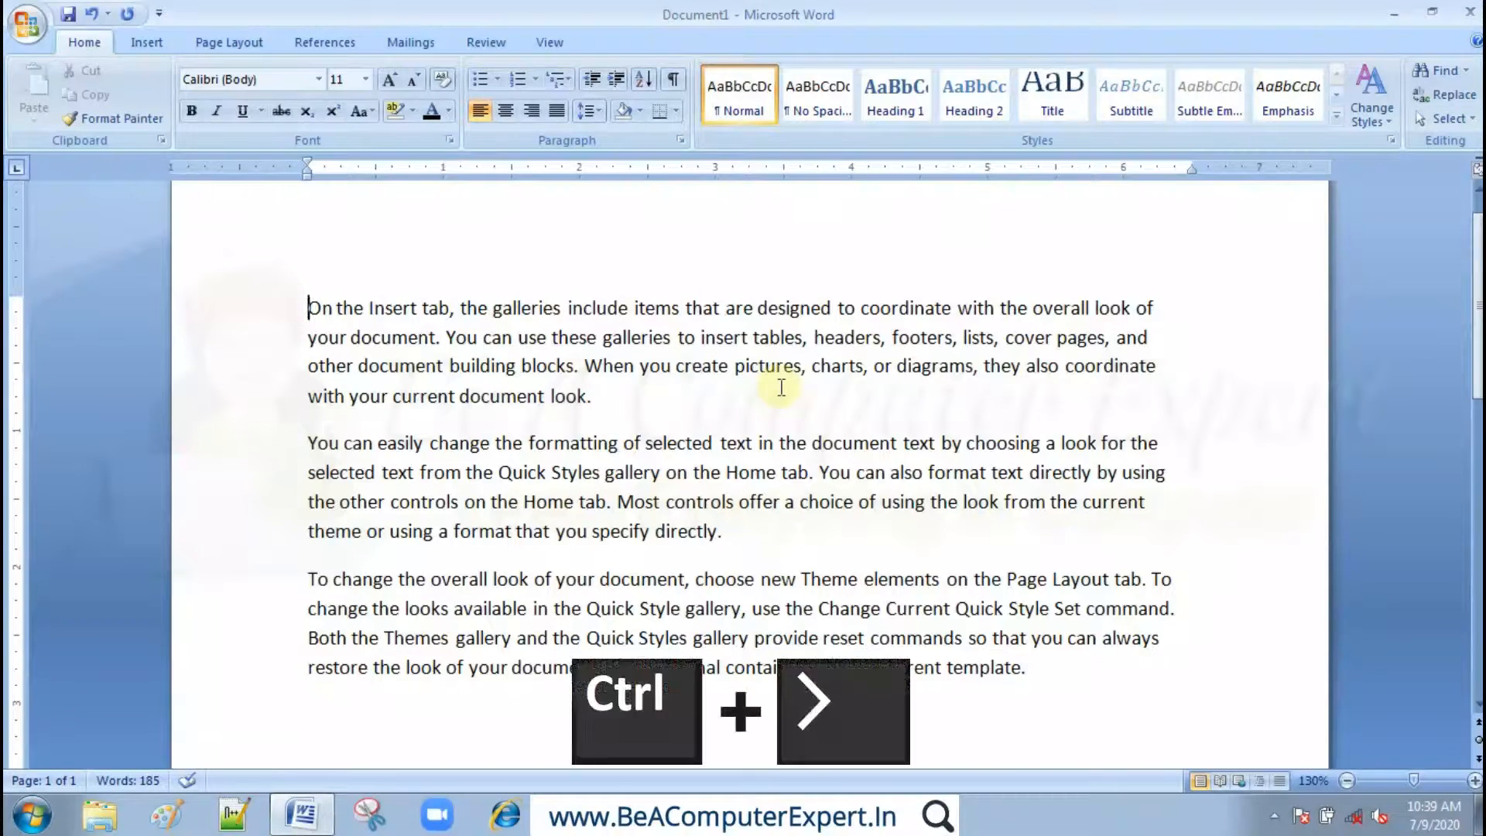
{"action": "key", "text": "ctrl+Right"}
{"action": "key", "text": "ctrl+Right"}
{"action": "key", "text": "ctrl+Right"}
{"action": "key", "text": "ctrl+Right"}
{"action": "key", "text": "ctrl+Right"}
{"action": "key", "text": "ctrl+Right"}
{"action": "key", "text": "ctrl+Right"}
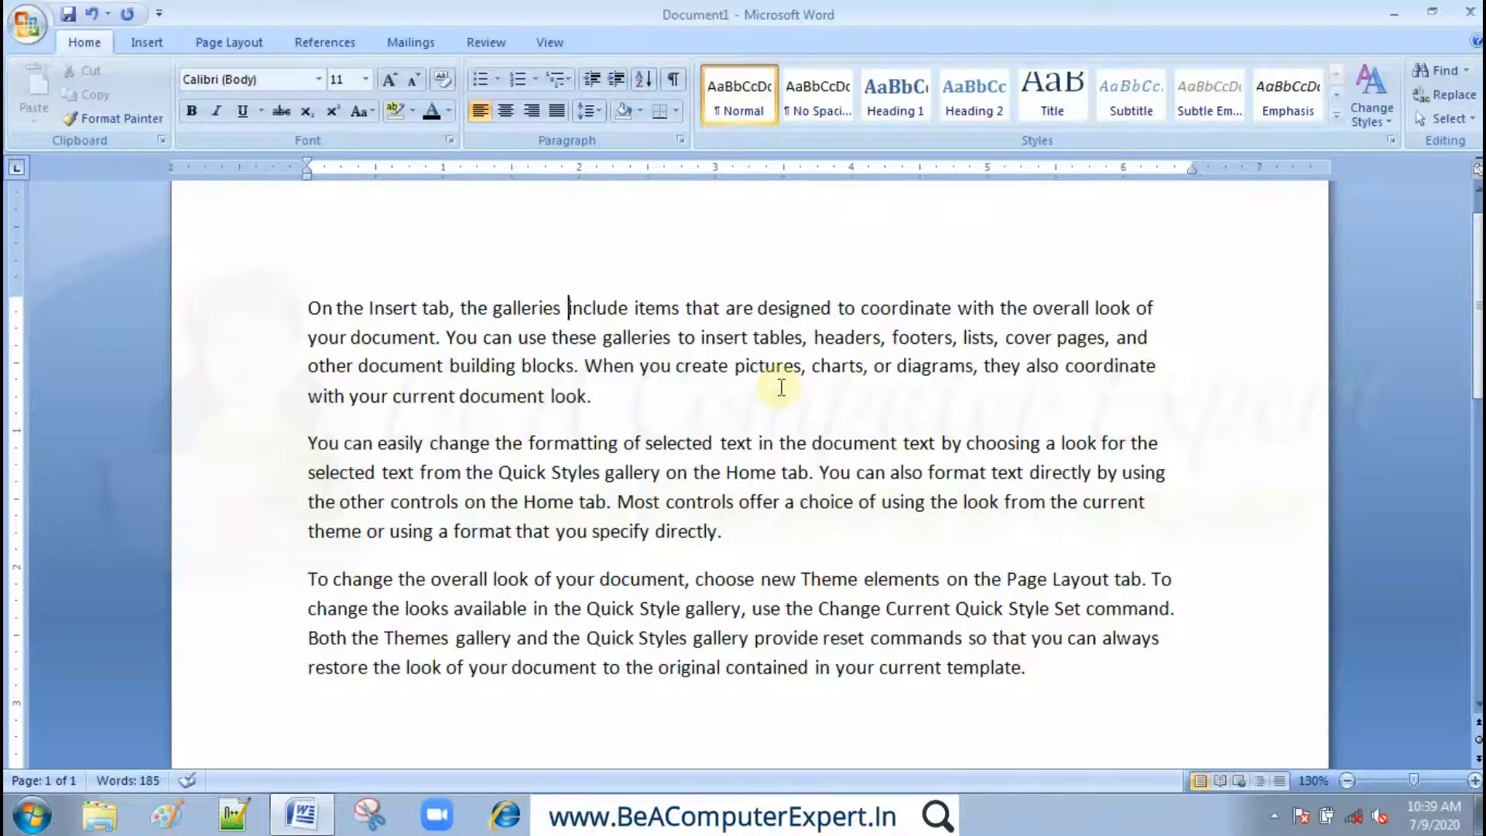
- Move the cursor back word by word to the start of the first line
{"action": "key", "text": "ctrl+Left"}
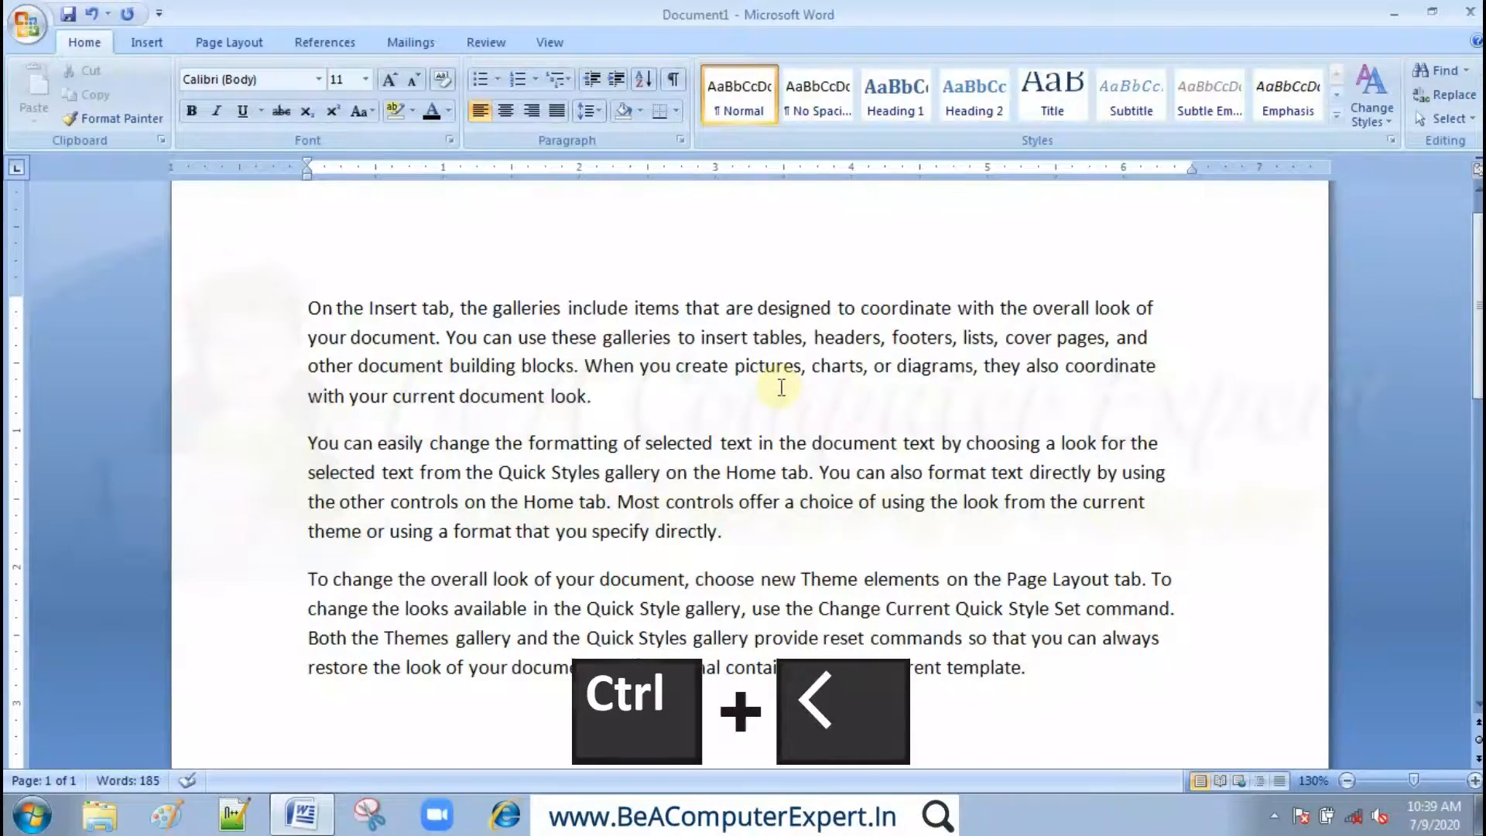
{"action": "key", "text": "ctrl+Left"}
{"action": "key", "text": "ctrl+Left"}
{"action": "key", "text": "ctrl+Left"}
{"action": "key", "text": "ctrl+Left"}
{"action": "key", "text": "ctrl+Left"}
{"action": "key", "text": "ctrl+Left"}
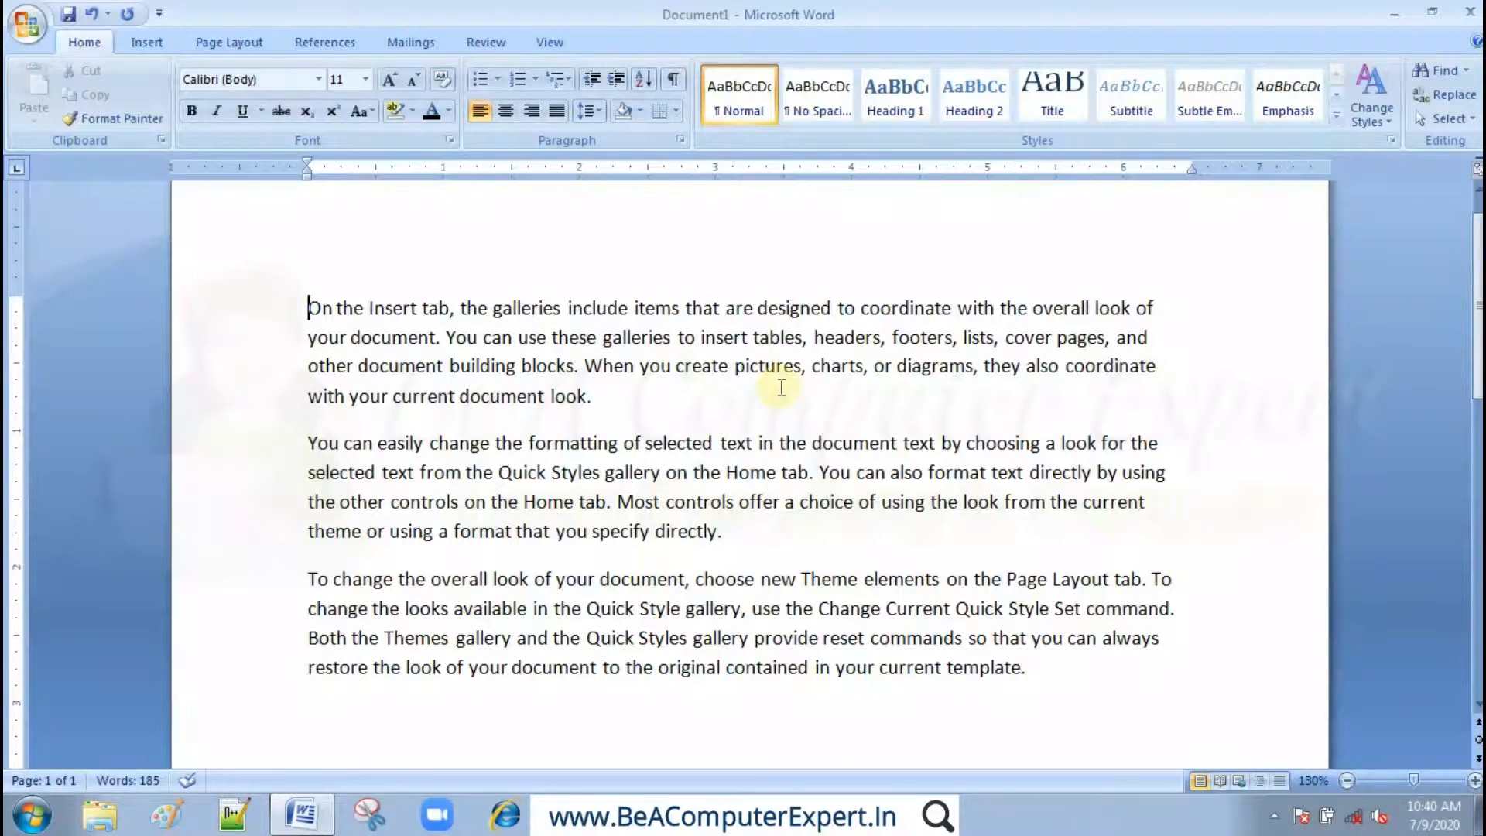
- Move the cursor down through the document paragraph by paragraph and back up to the first paragraph
{"action": "key", "text": "ctrl+Down"}
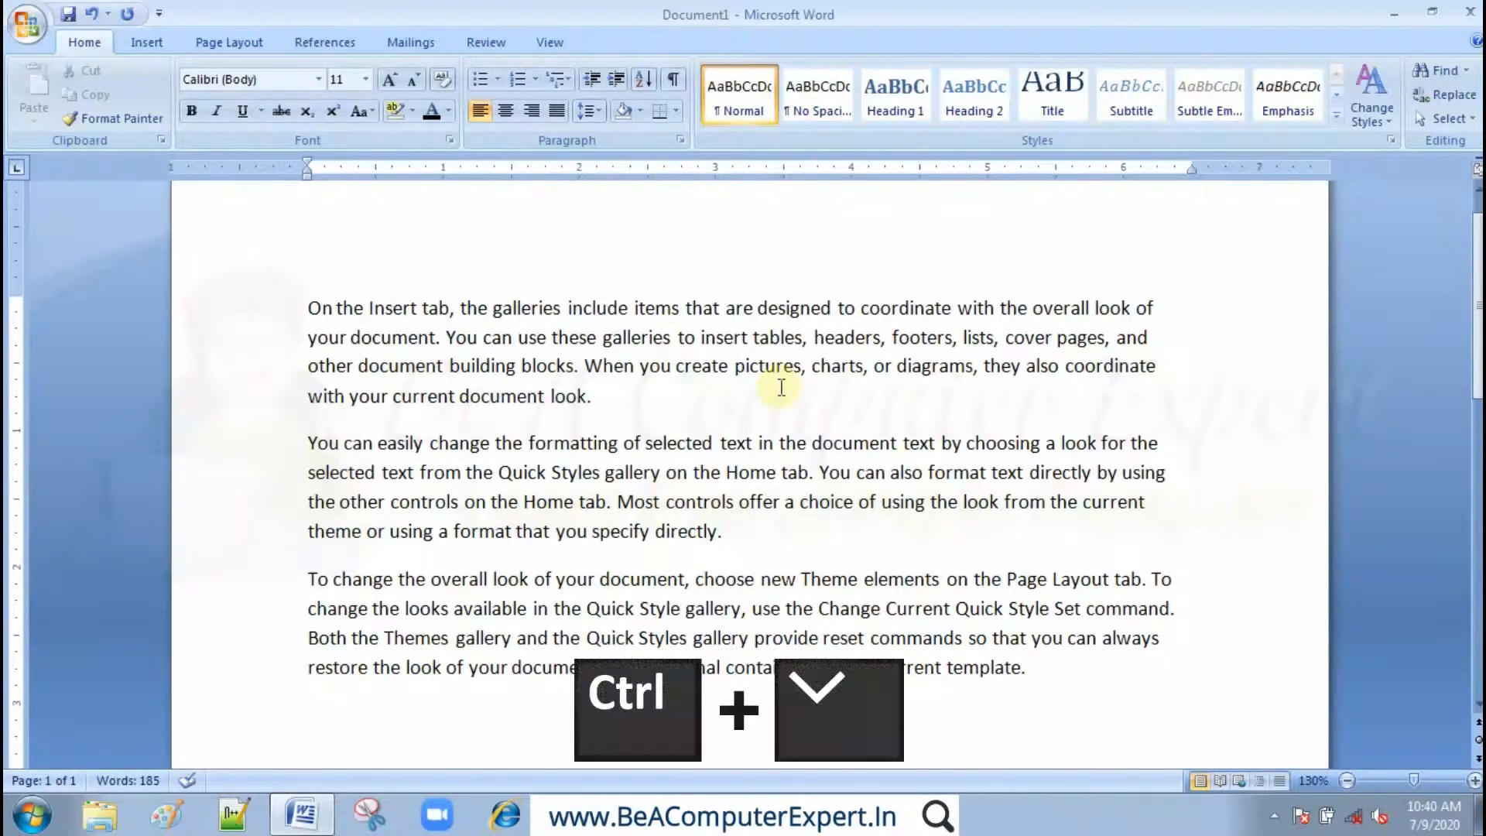
{"action": "key", "text": "ctrl+Down"}
{"action": "key", "text": "ctrl+Down"}
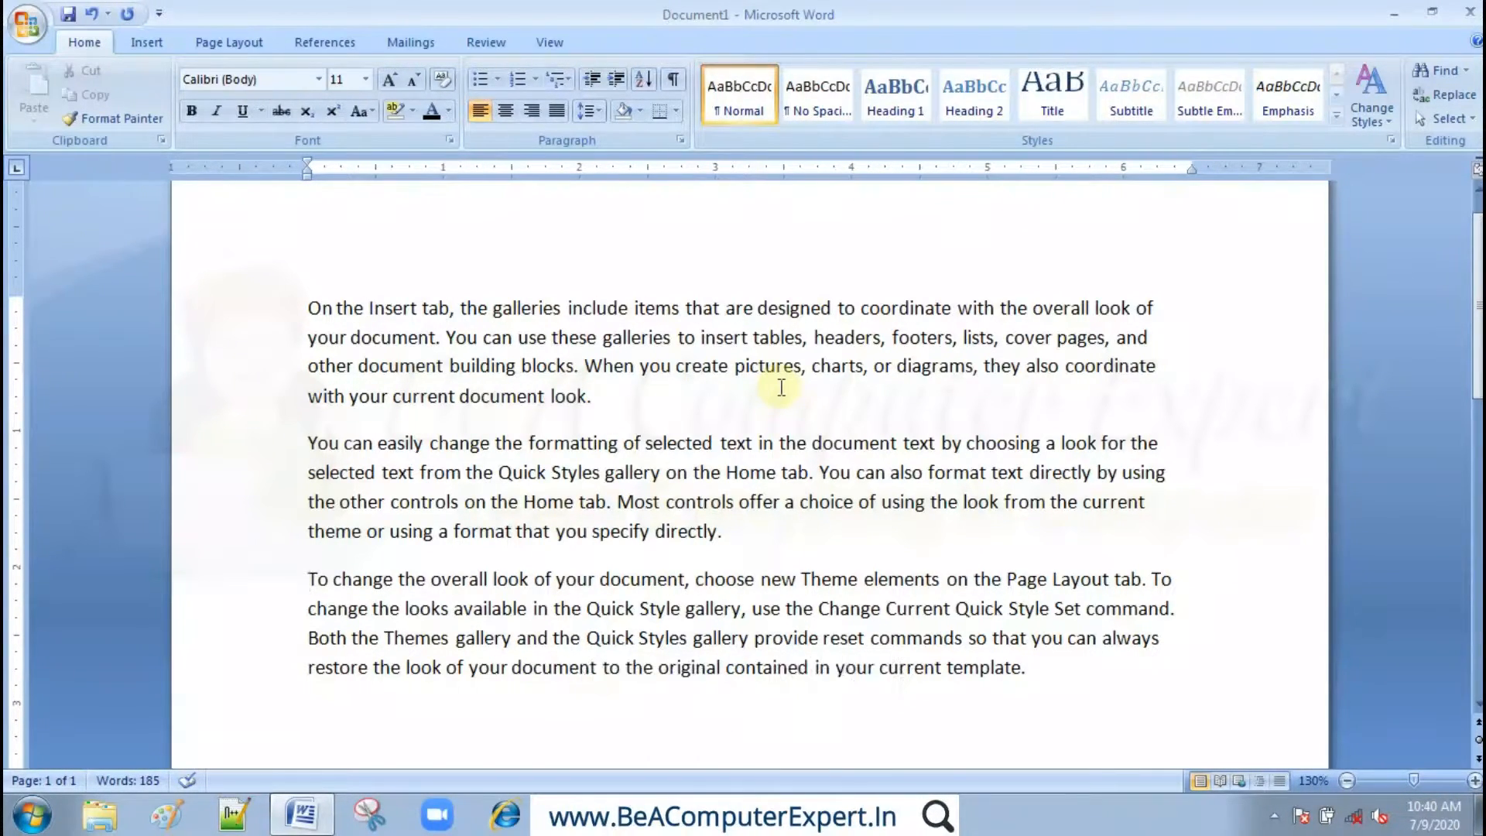
{"action": "key", "text": "ctrl+Up"}
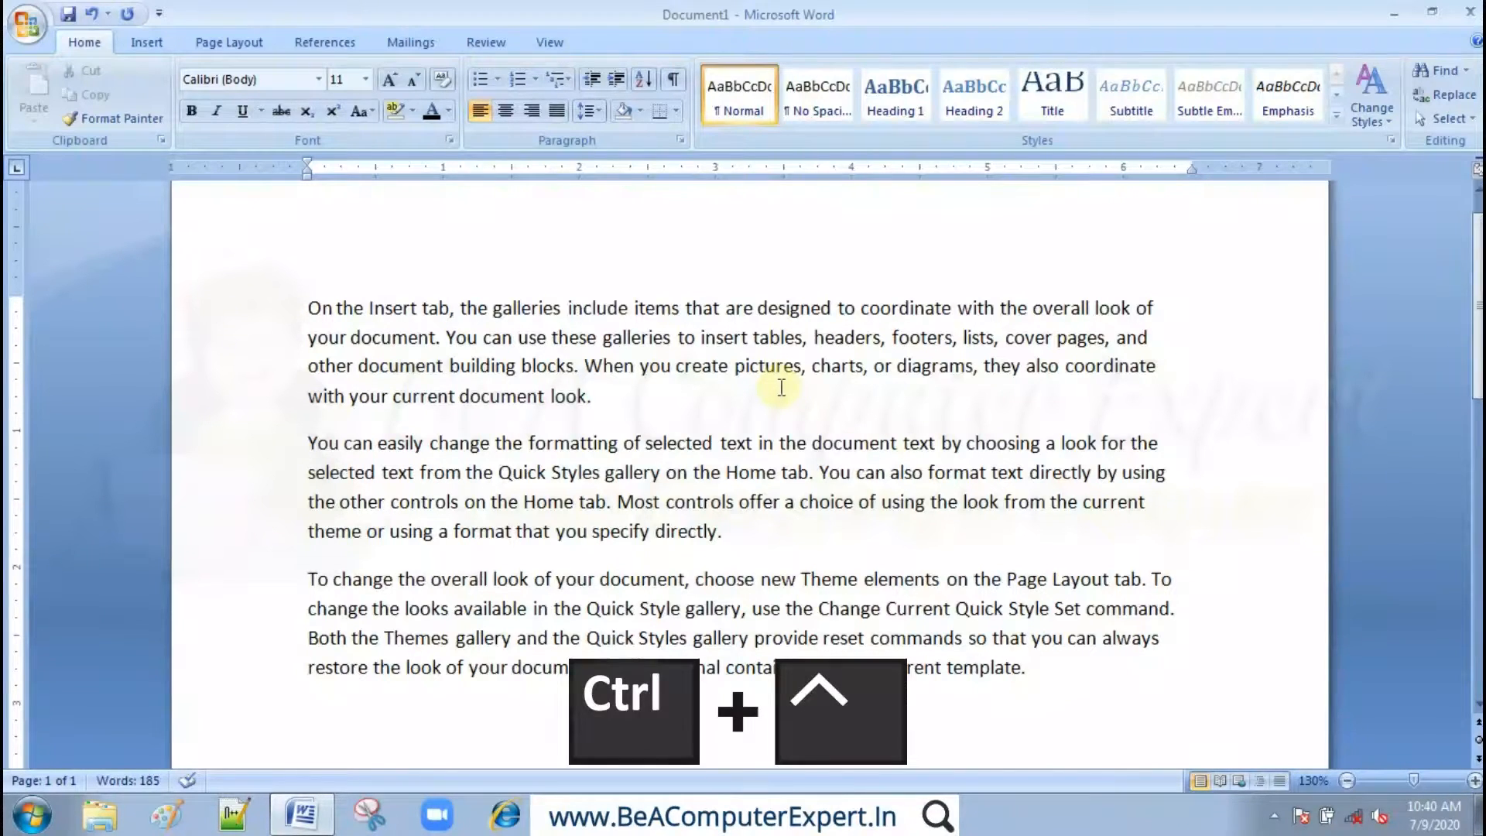
{"action": "key", "text": "ctrl+Up"}
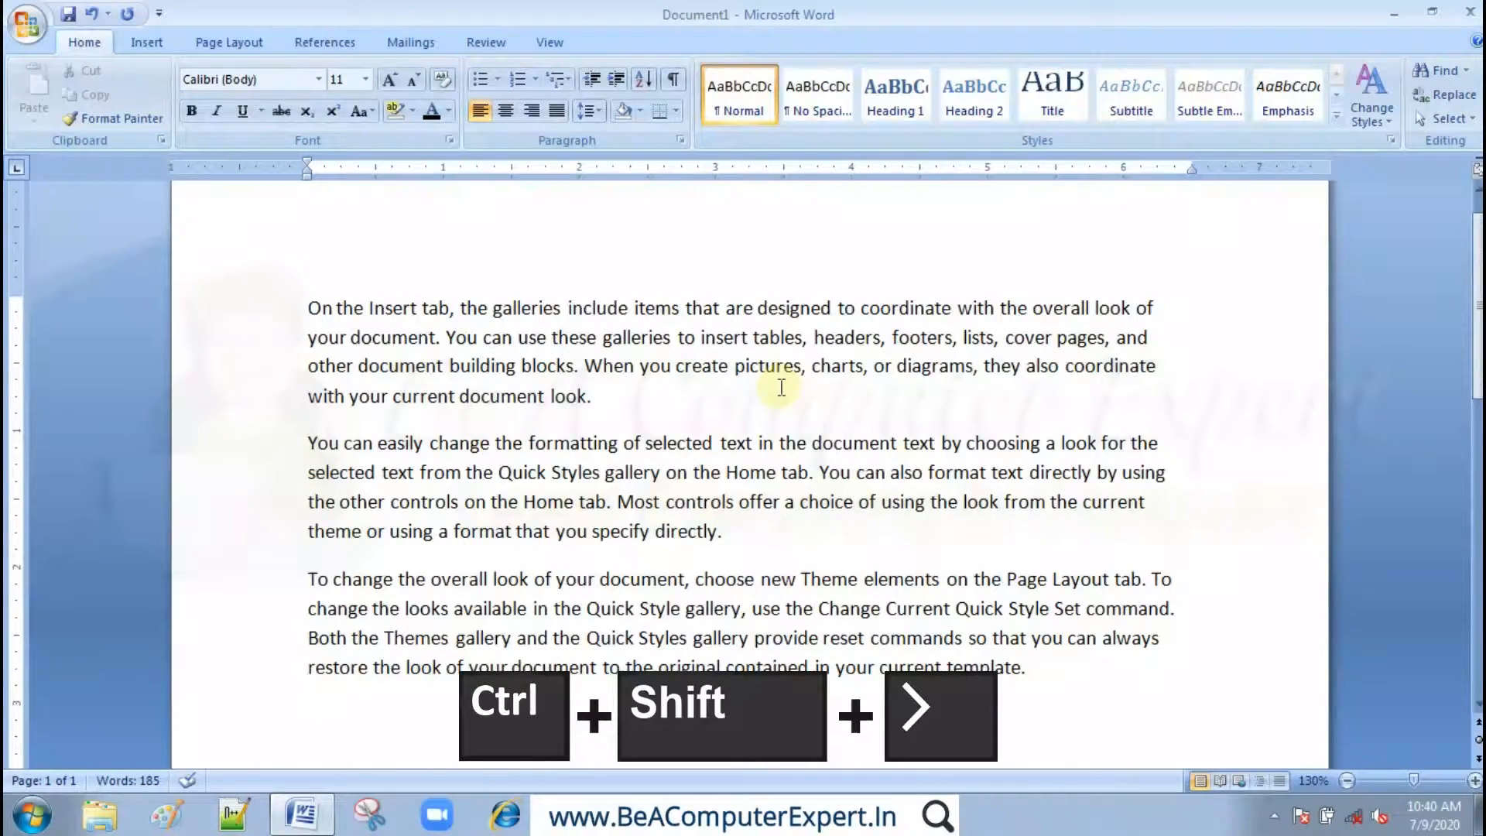
- Select "On the Insert tab, the galleries" word by word from the start of the first paragraph
{"action": "key", "text": "ctrl+shift+Right"}
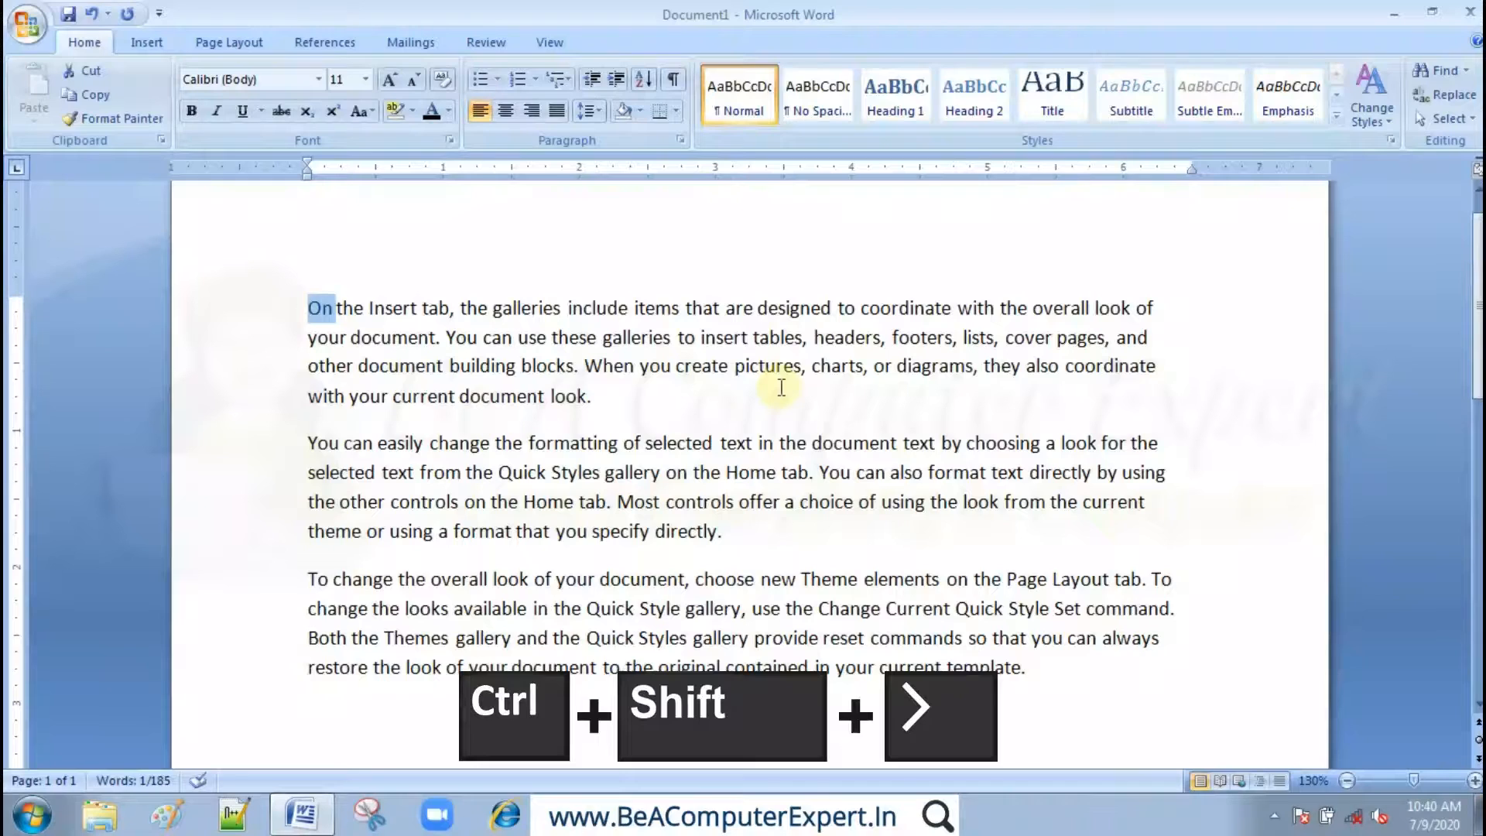
{"action": "key", "text": "ctrl+shift+Right"}
{"action": "key", "text": "ctrl+shift+Right"}
{"action": "key", "text": "ctrl+shift+Right"}
{"action": "key", "text": "ctrl+shift+Right"}
{"action": "key", "text": "ctrl+shift+Right"}
{"action": "key", "text": "ctrl+shift+Right"}
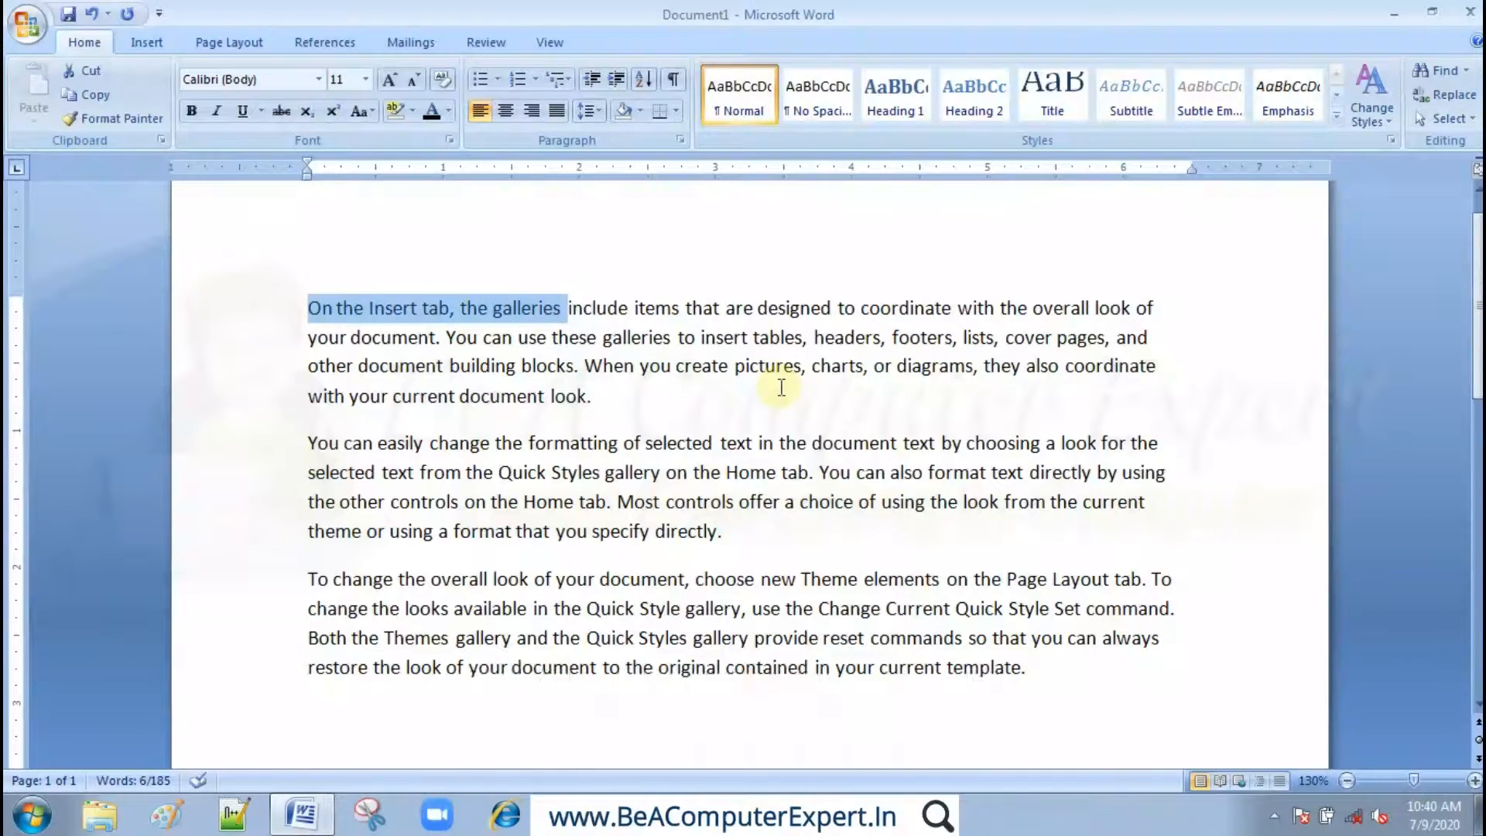
- Shrink the selection word by word until nothing in the first line is selected
{"action": "key", "text": "ctrl+shift+Left"}
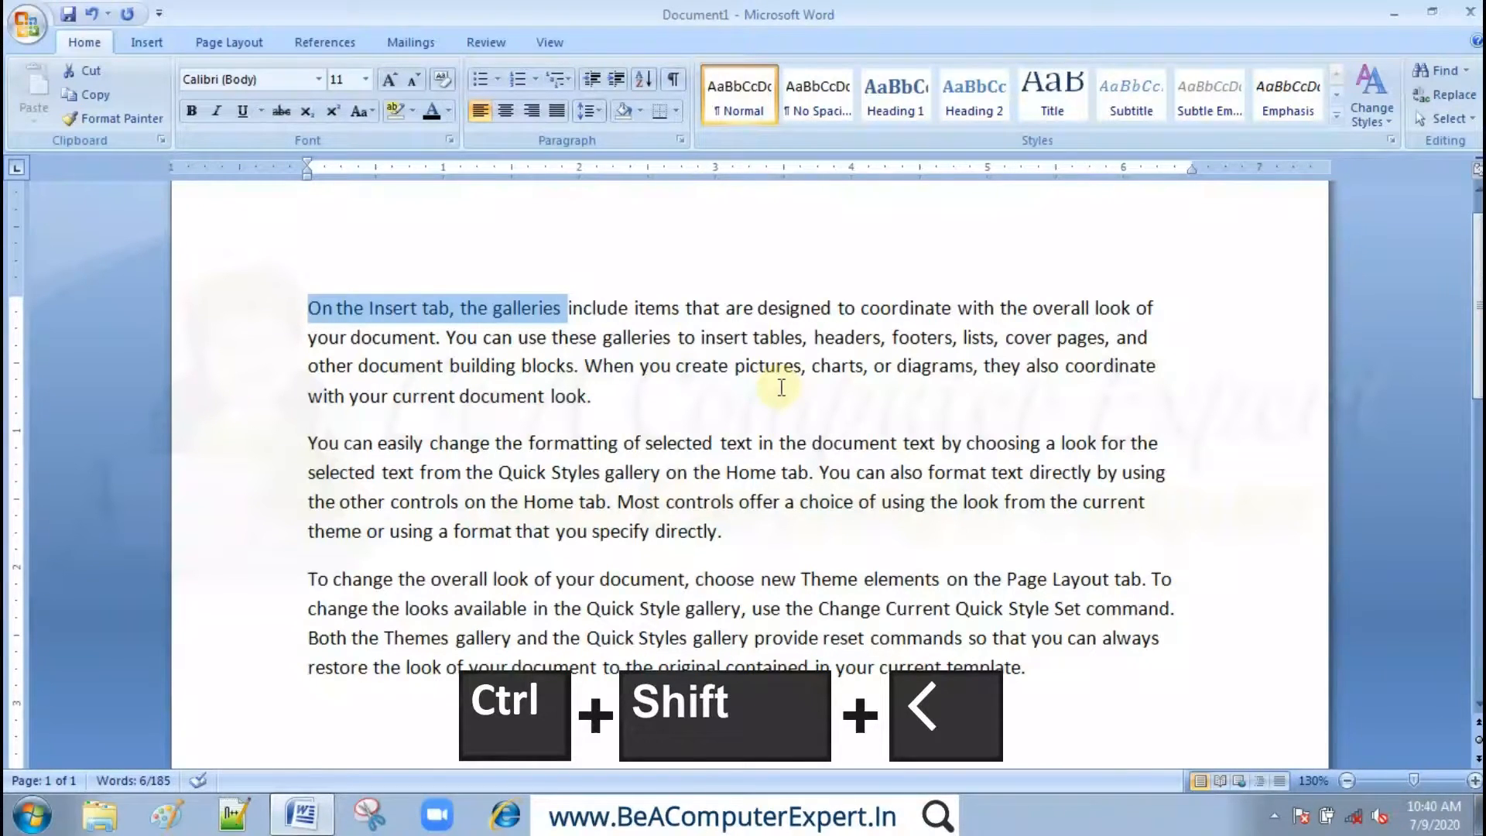
{"action": "key", "text": "ctrl+shift+Left"}
{"action": "key", "text": "ctrl+shift+Left"}
{"action": "key", "text": "ctrl+shift+Left"}
{"action": "key", "text": "ctrl+shift+Left"}
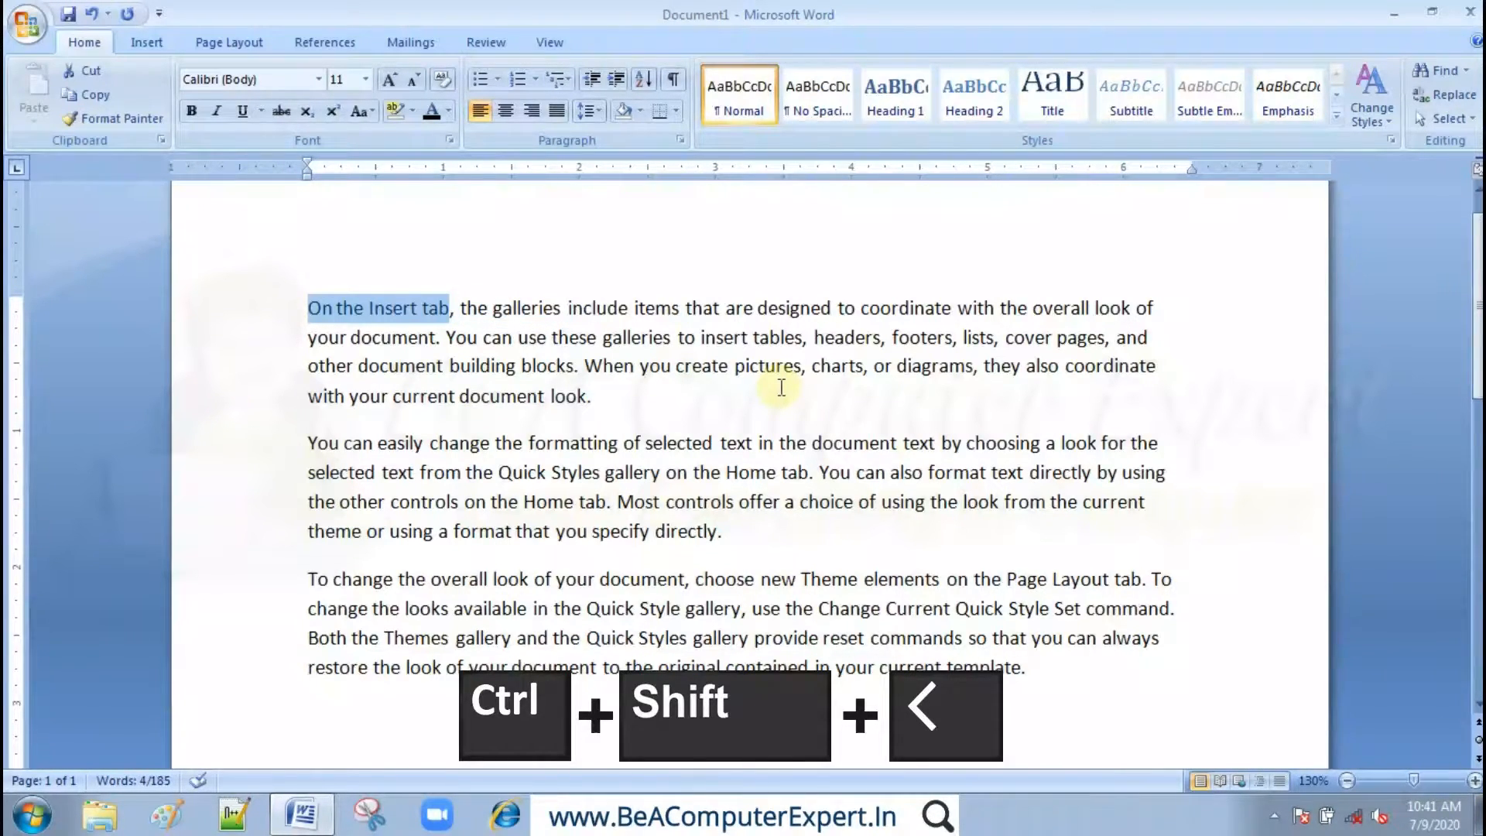
{"action": "key", "text": "ctrl+shift+Left"}
{"action": "key", "text": "ctrl+shift+Left"}
{"action": "key", "text": "ctrl+shift+Left"}
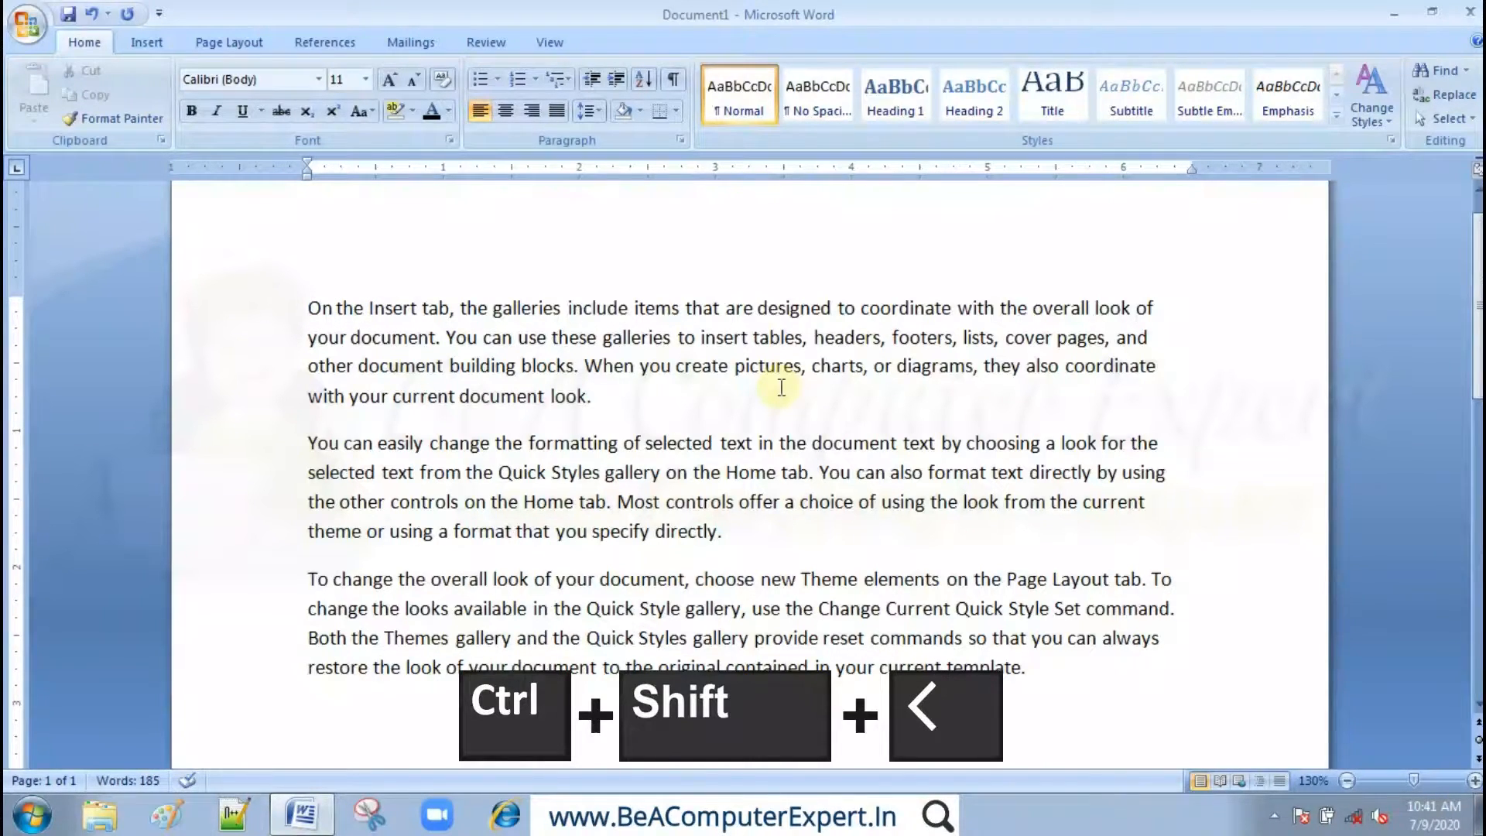
- Extend the selection paragraph by paragraph over the first two paragraphs and deselect them the same way
{"action": "key", "text": "ctrl+shift+Down"}
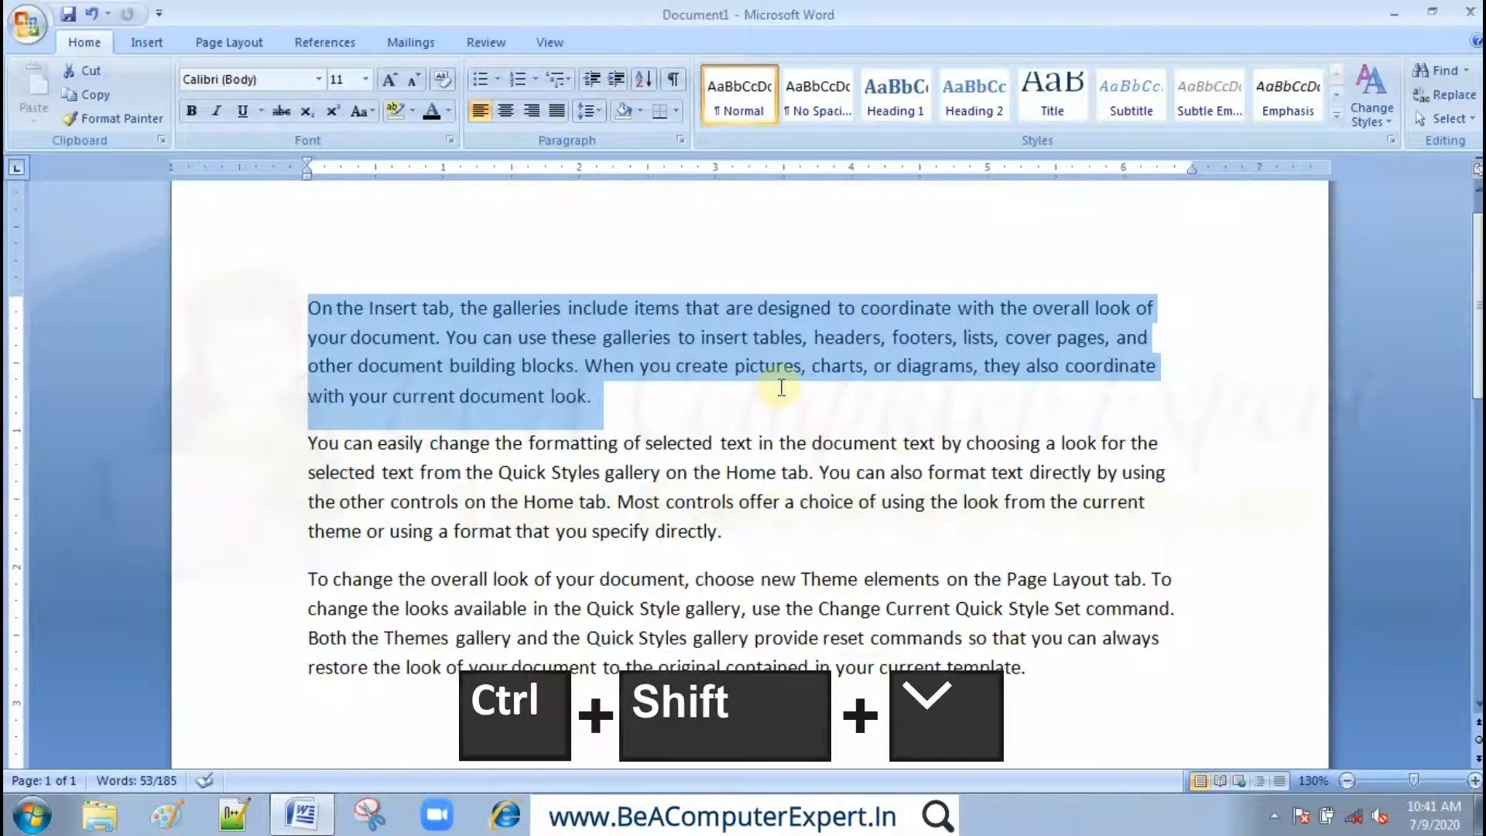
{"action": "key", "text": "ctrl+shift+Down"}
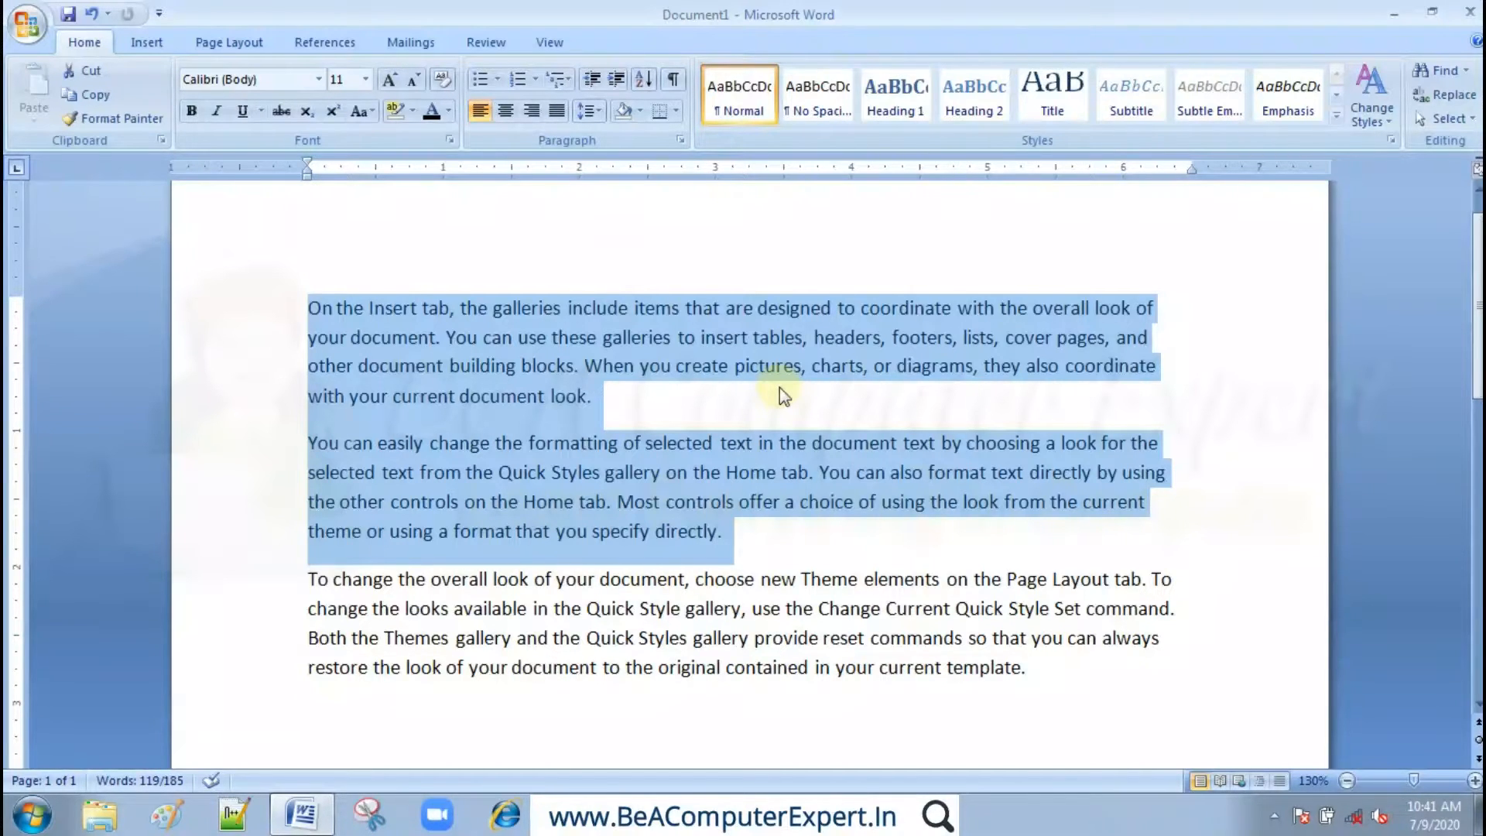
{"action": "key", "text": "ctrl+shift+Up"}
{"action": "key", "text": "ctrl+shift+Up"}
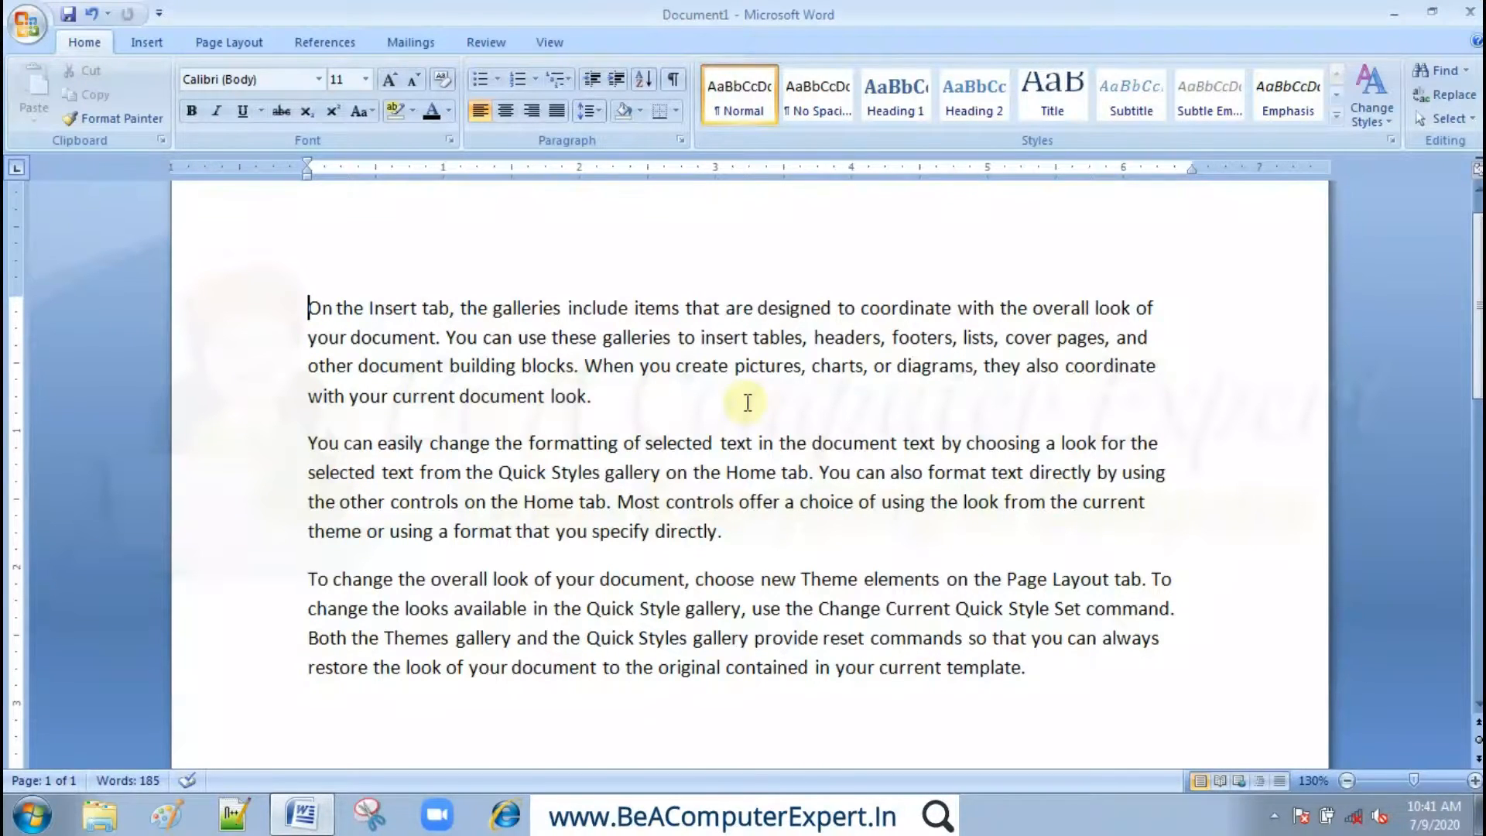
- Jump to the end and start of the first line and select the whole line in each direction
{"action": "key", "text": "End"}
{"action": "key", "text": "Home"}
{"action": "key", "text": "shift+End"}
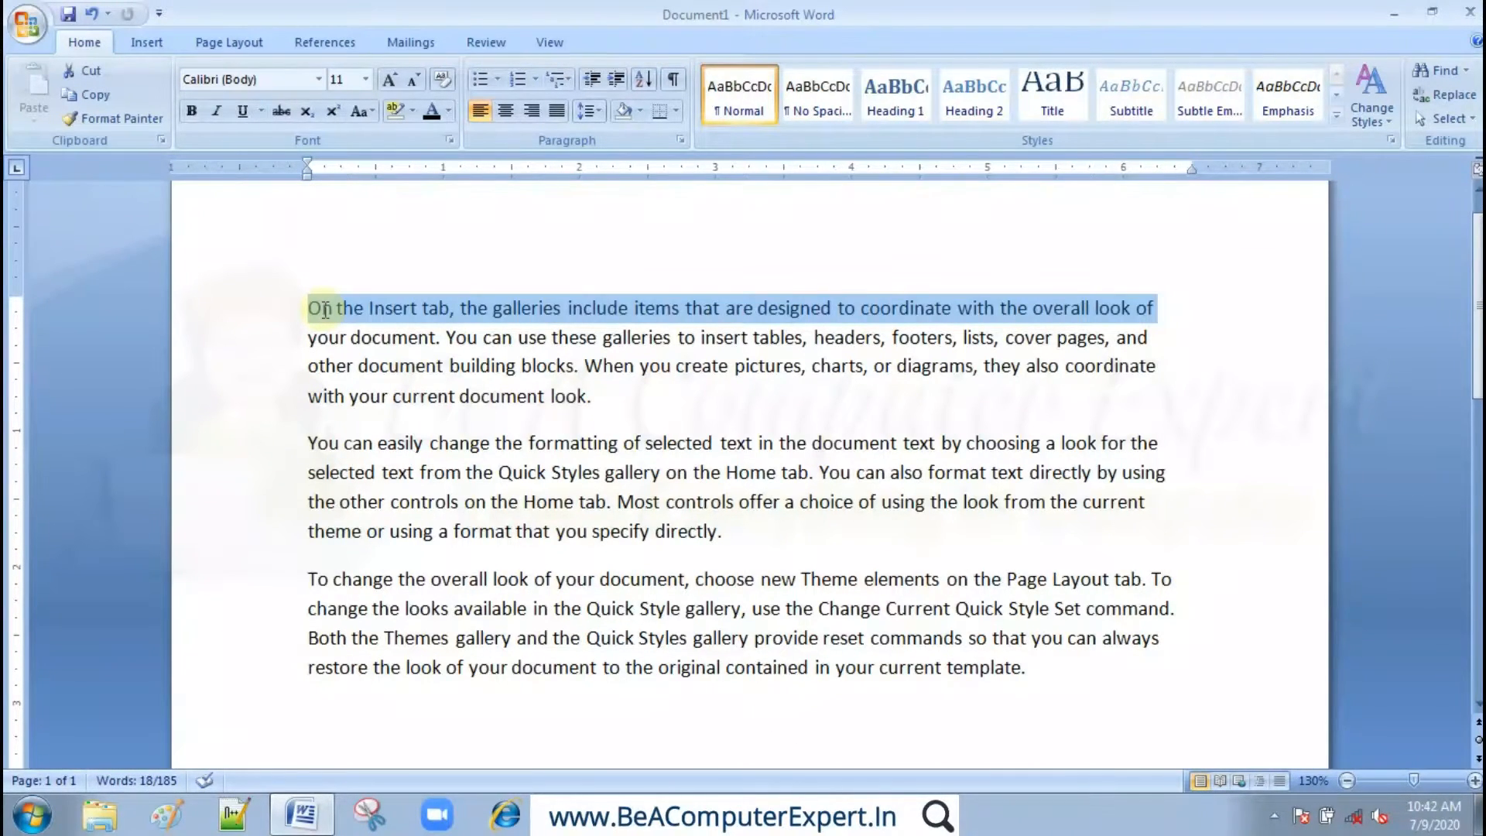
{"action": "key", "text": "Right"}
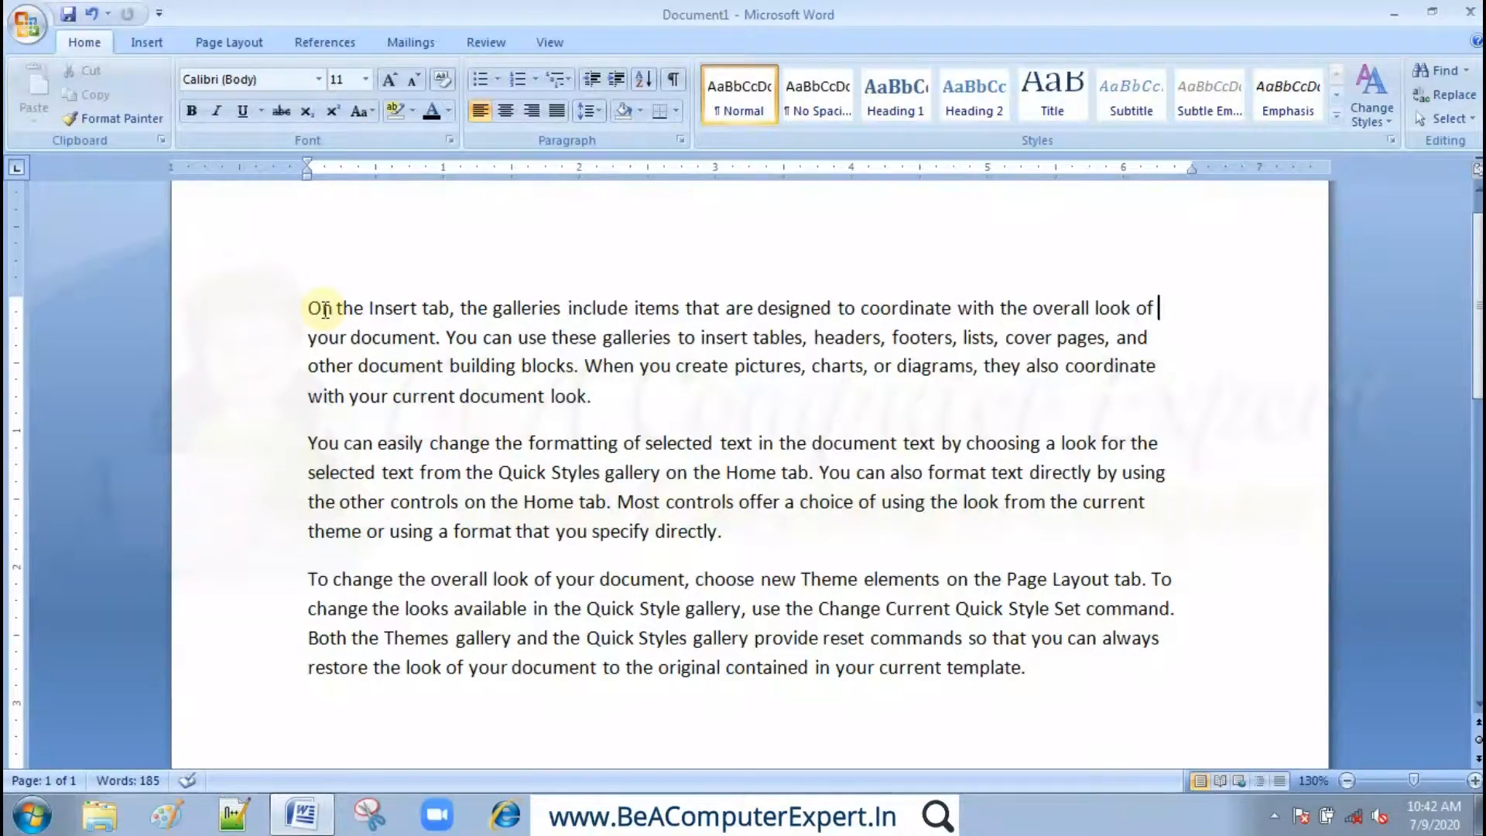
{"action": "key", "text": "shift+Home"}
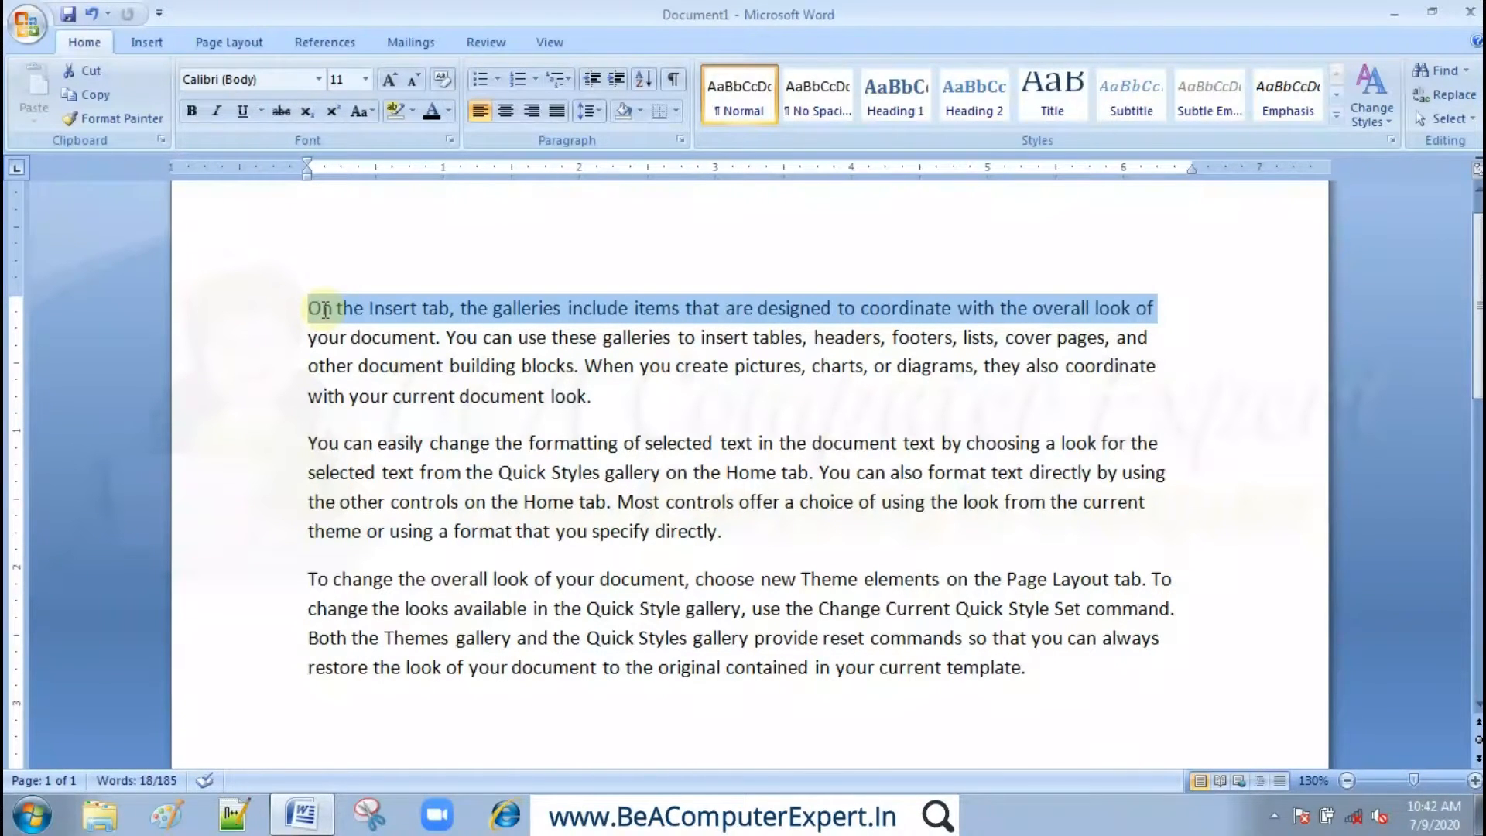
{"action": "key", "text": "Left"}
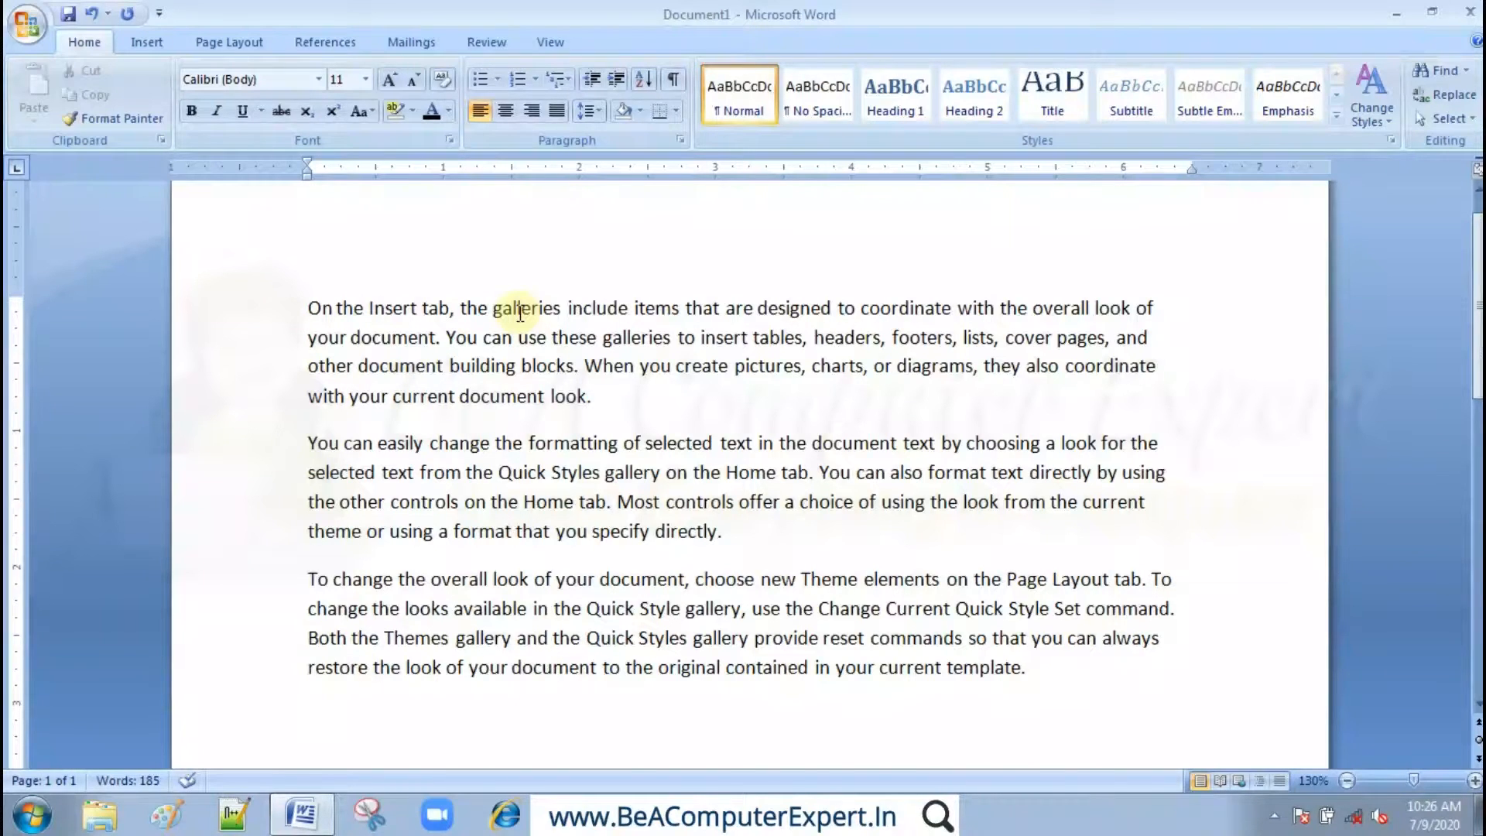
- Center the first paragraph and undo the alignment change
{"action": "left_click_drag", "start_coordinate": [613, 395], "coordinate": [327, 314]}
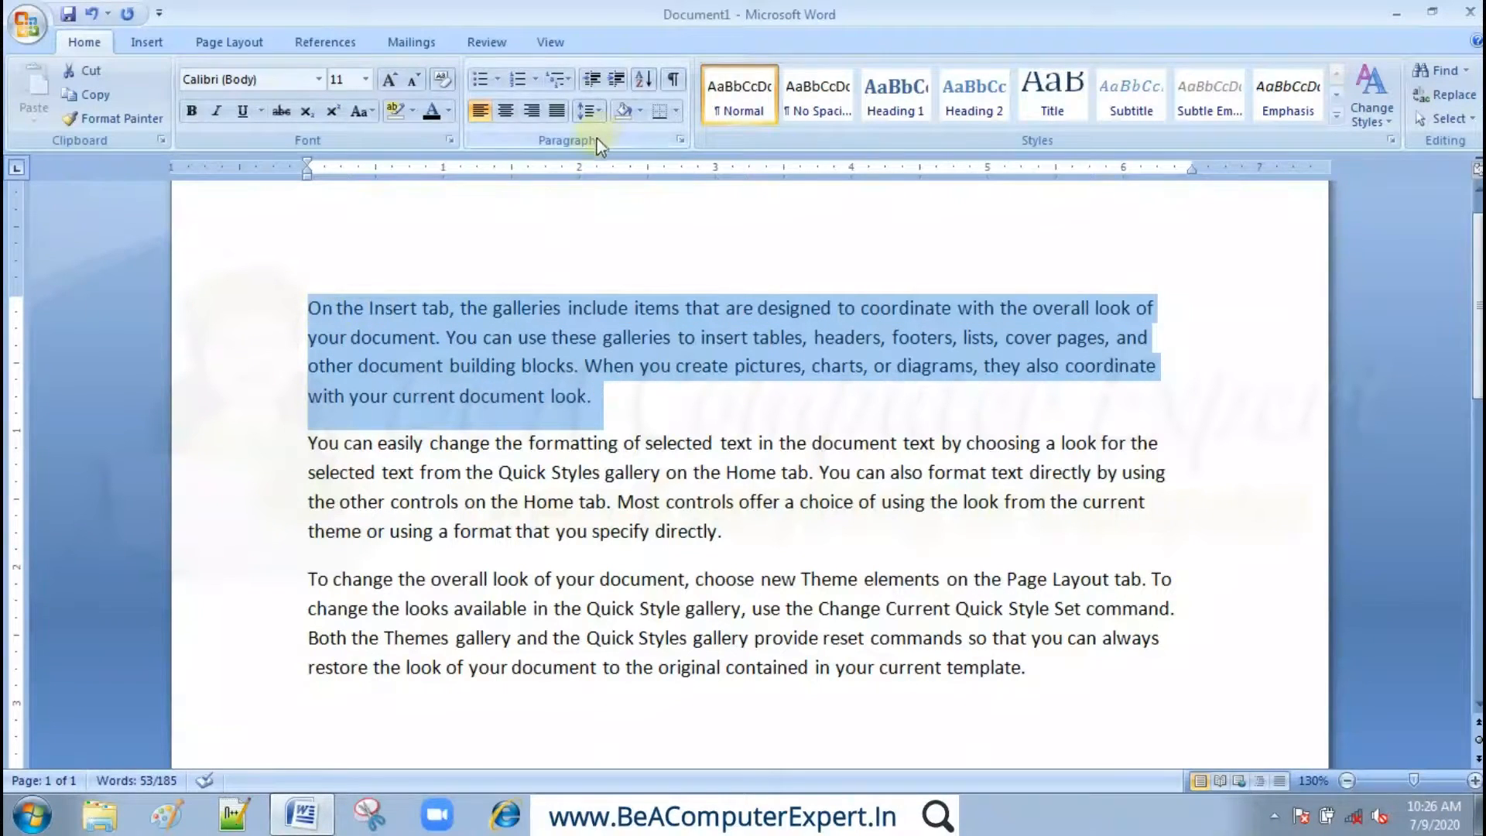
{"action": "left_click", "coordinate": [514, 116]}
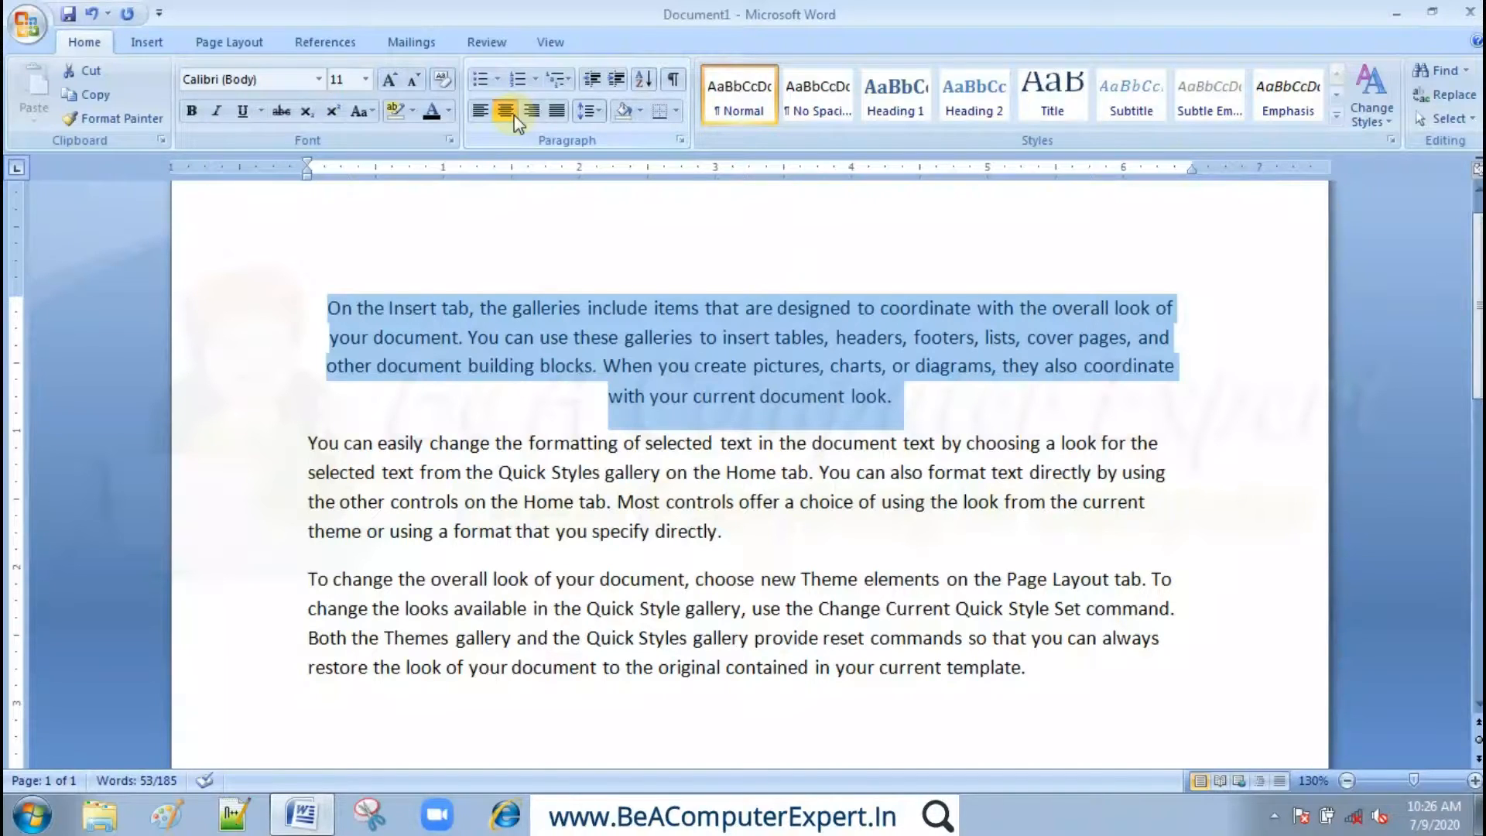
{"action": "key", "text": "ctrl+z"}
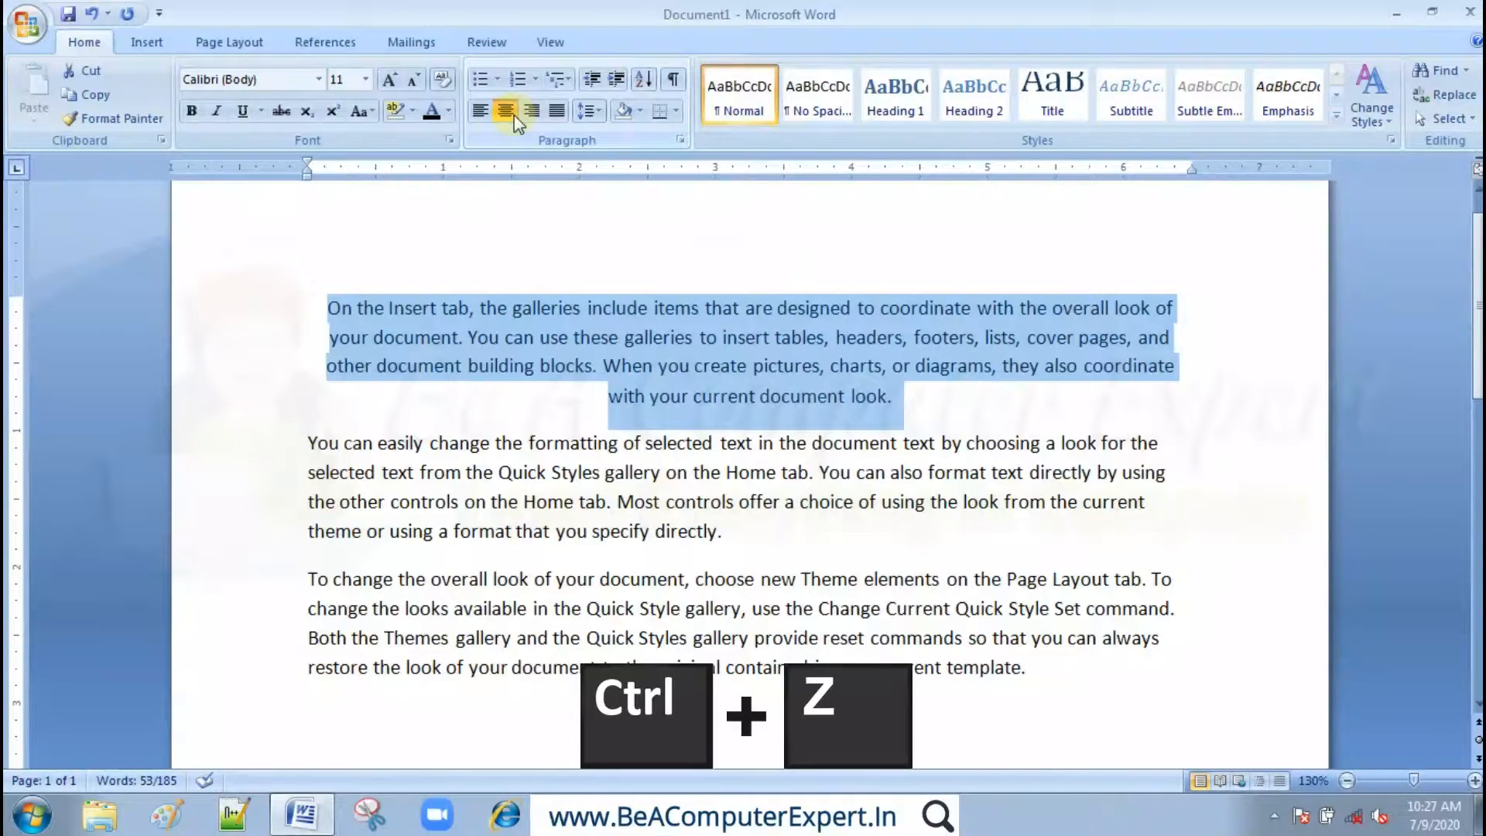
- Undo the centering of the first paragraph, reselect its text, and place the cursor before "insert tables" with nothing selected
{"action": "key", "text": "ctrl+z"}
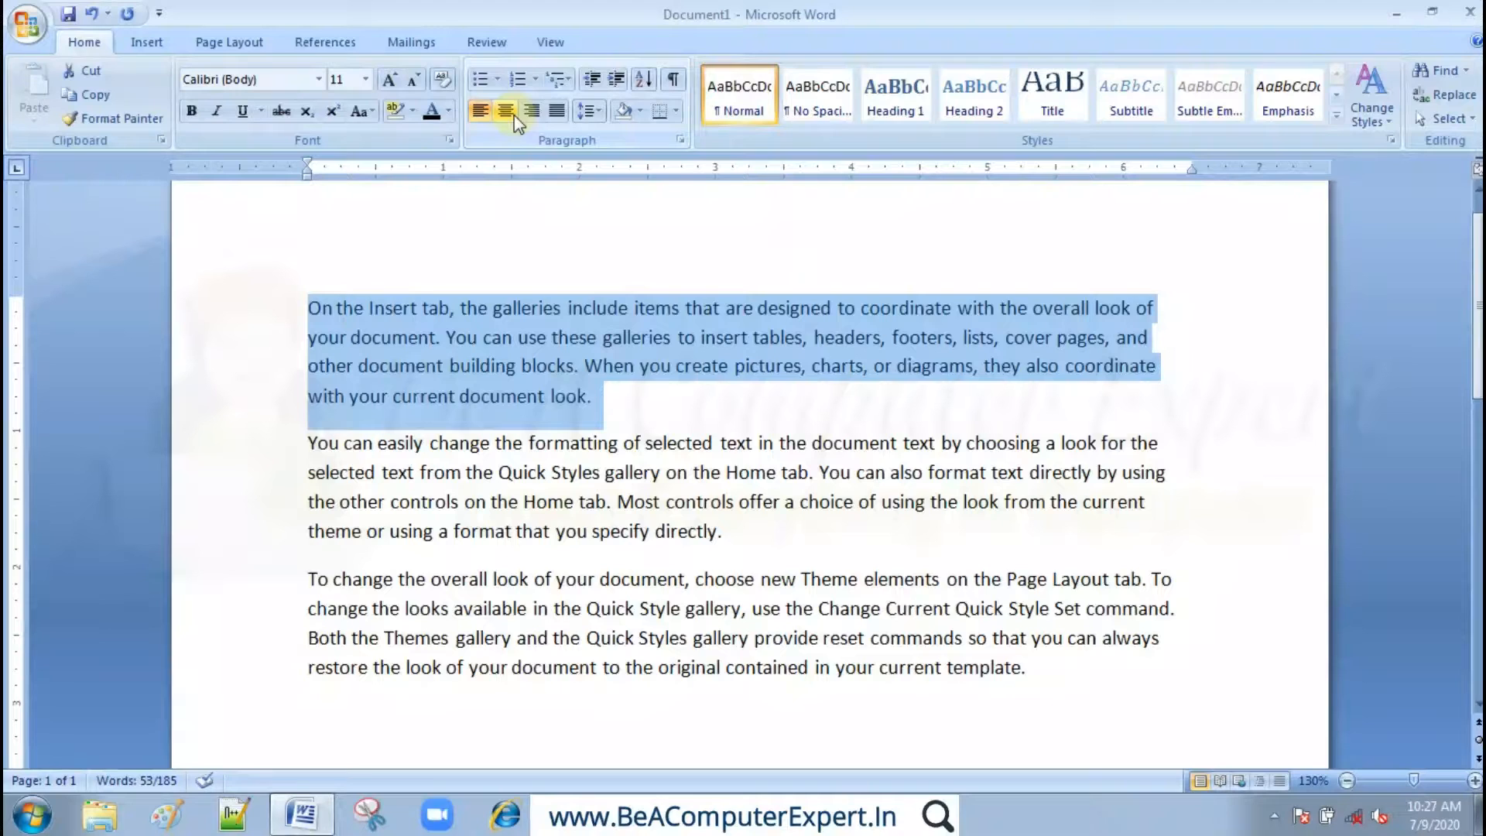
{"action": "left_click", "coordinate": [718, 341]}
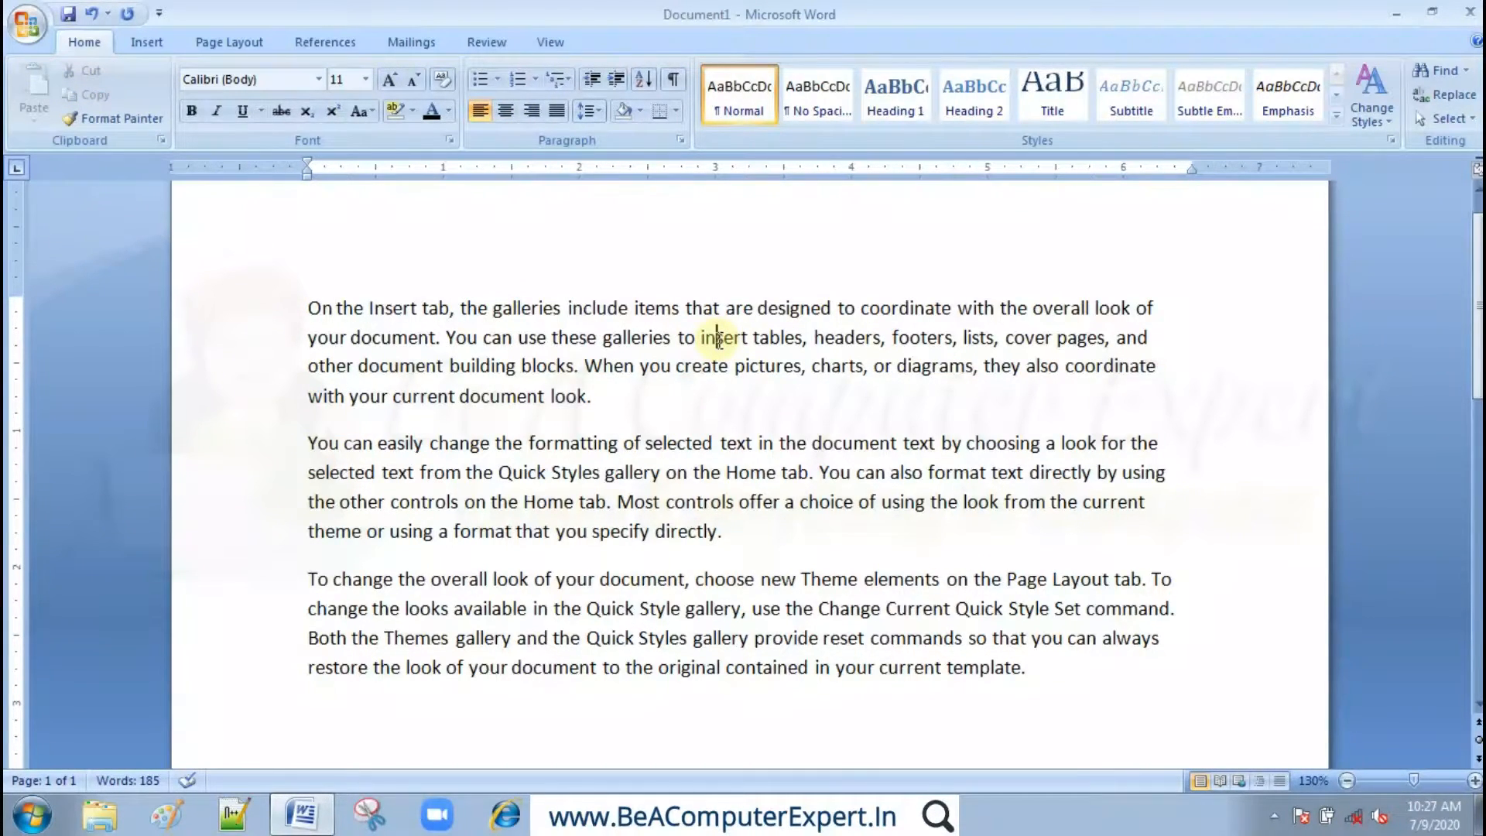
{"action": "left_click_drag", "start_coordinate": [607, 395], "coordinate": [319, 313]}
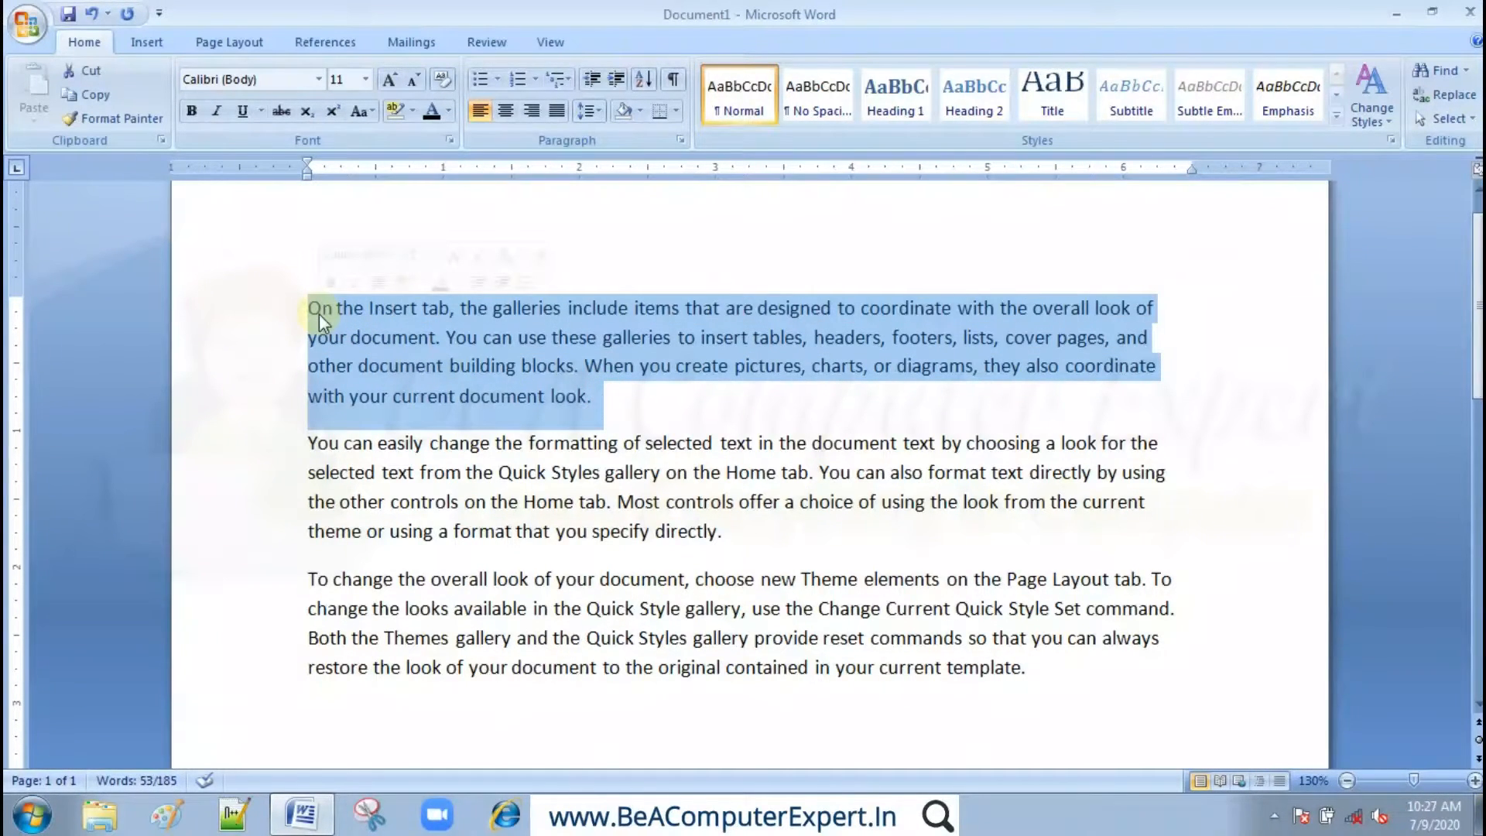
{"action": "left_click", "coordinate": [696, 339]}
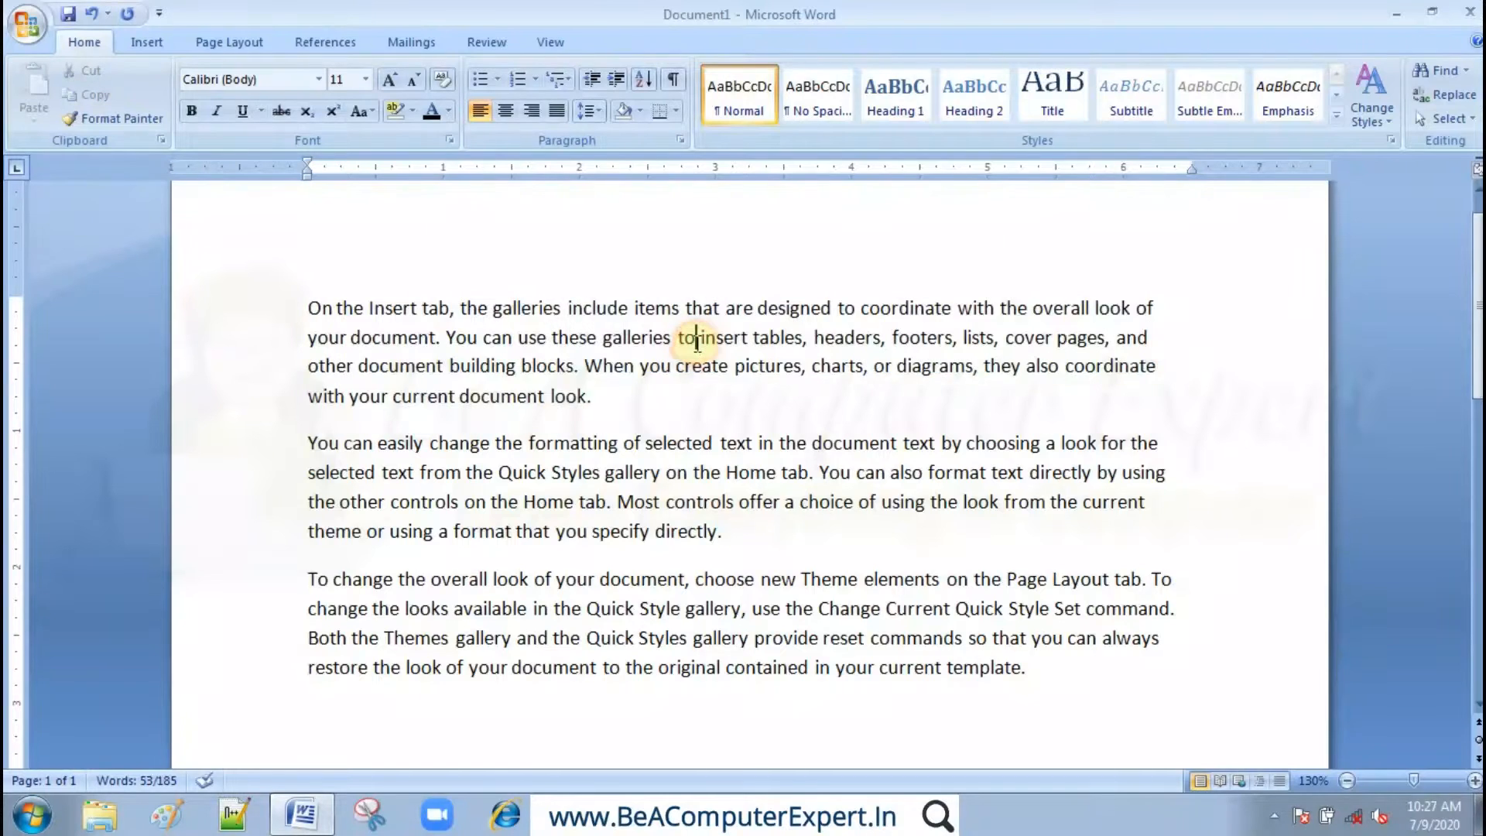
- Switch the first paragraph between center, left and right alignment without selecting its text, finishing with left alignment
{"action": "left_click", "coordinate": [507, 115]}
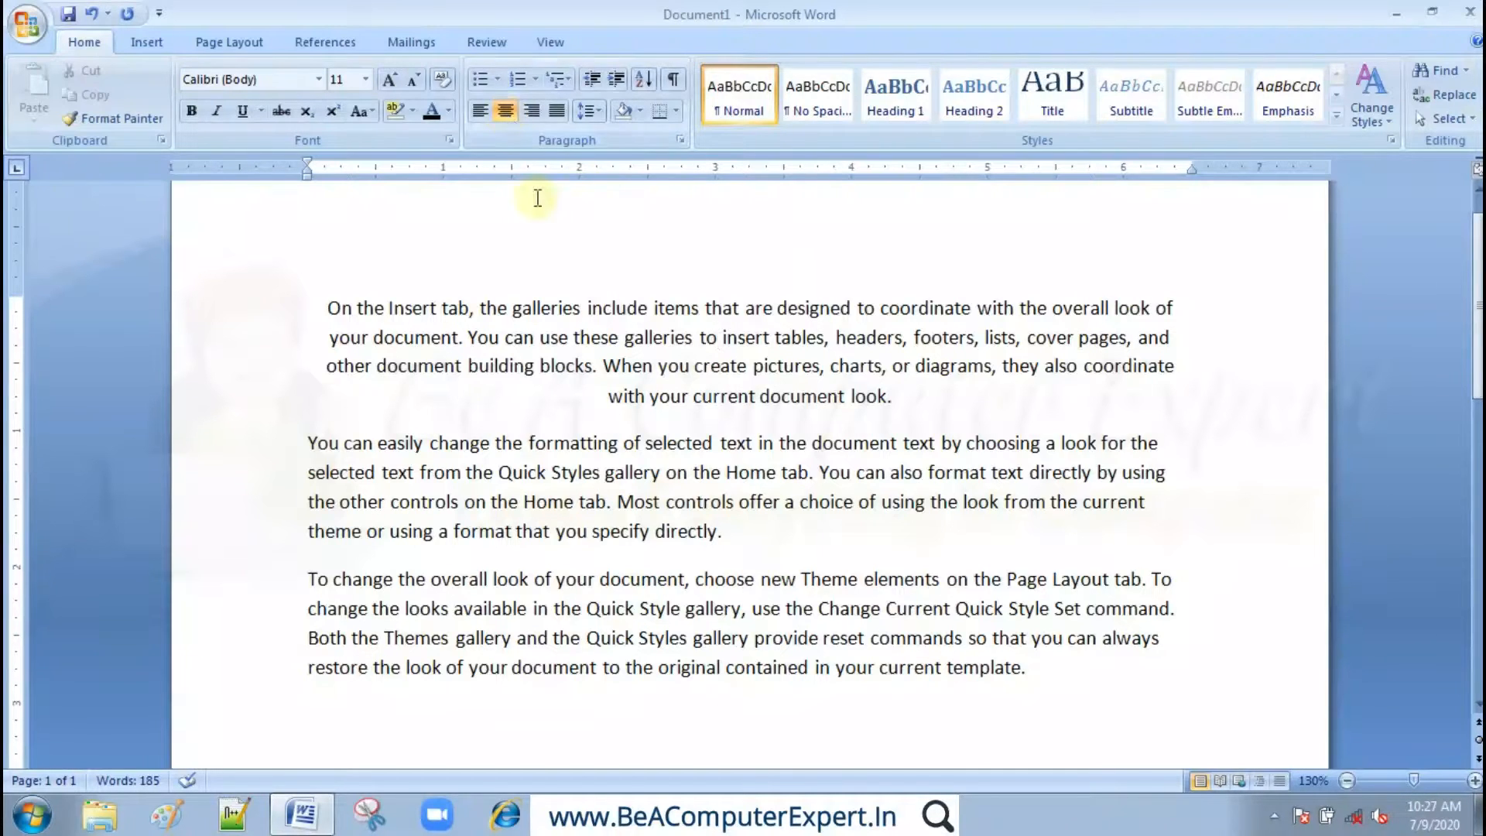
{"action": "left_click", "coordinate": [479, 116]}
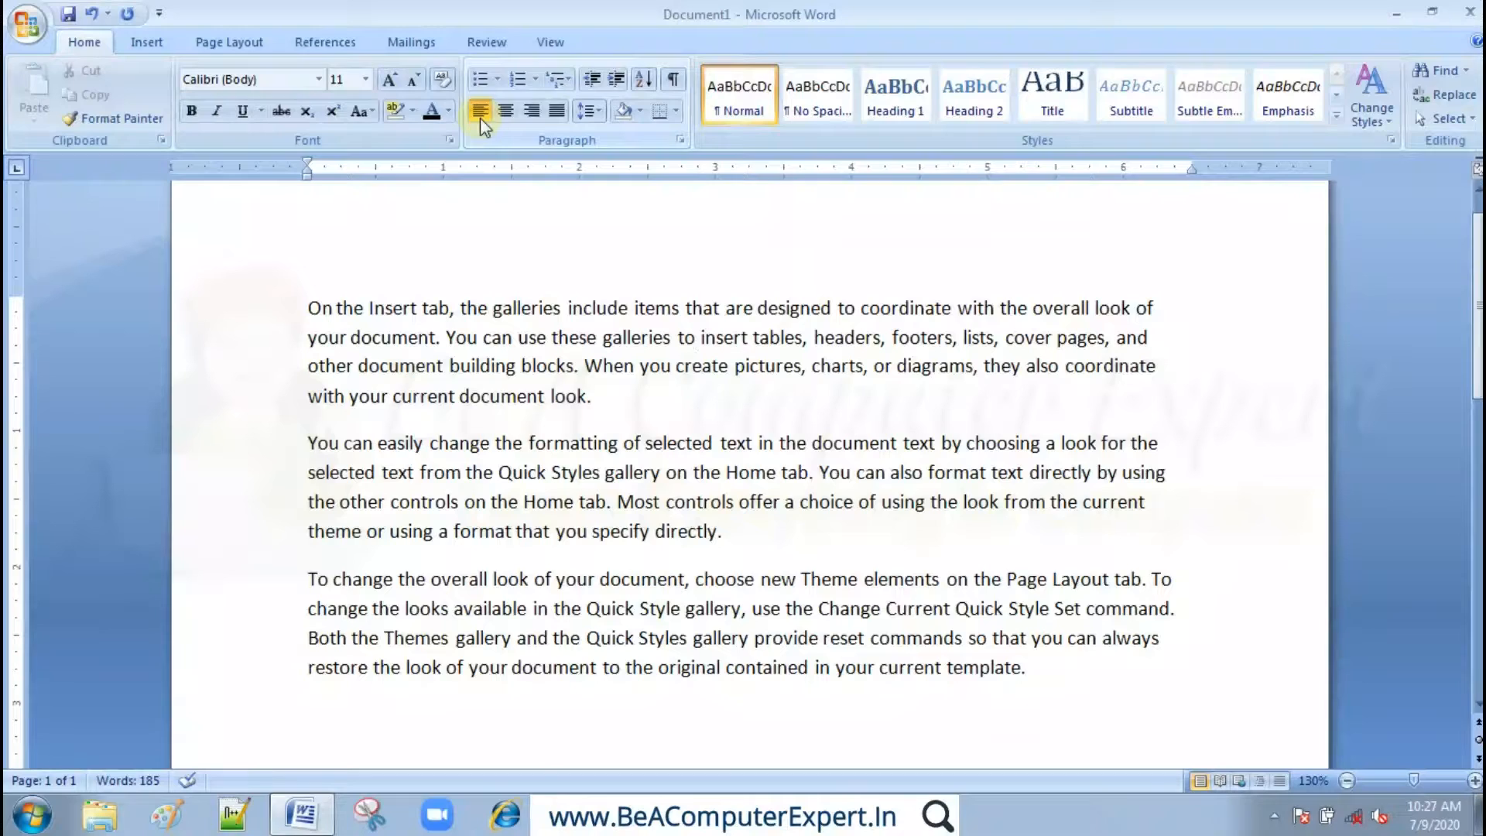
{"action": "left_click", "coordinate": [531, 123]}
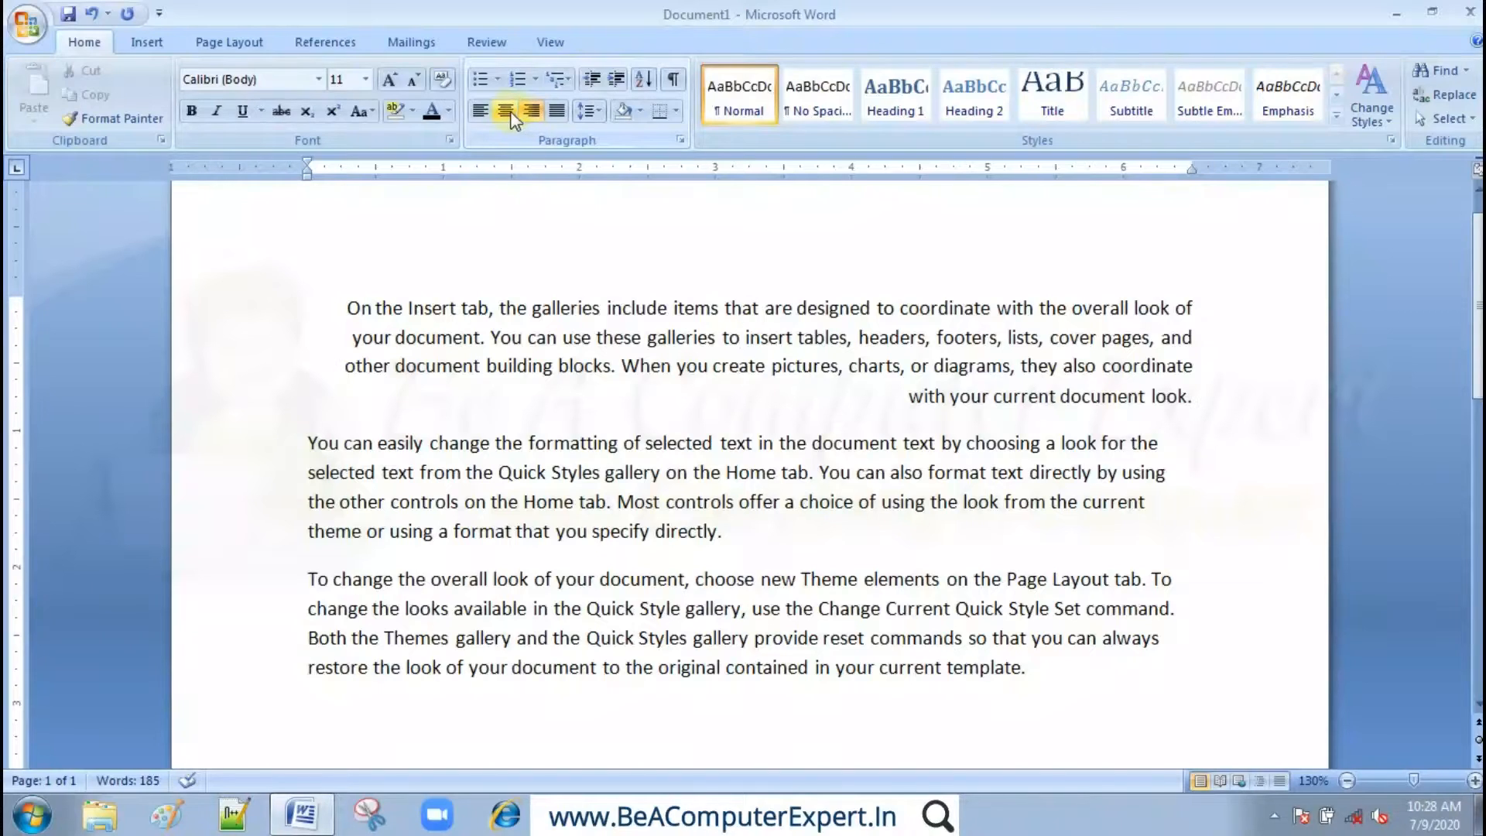
{"action": "left_click", "coordinate": [482, 113]}
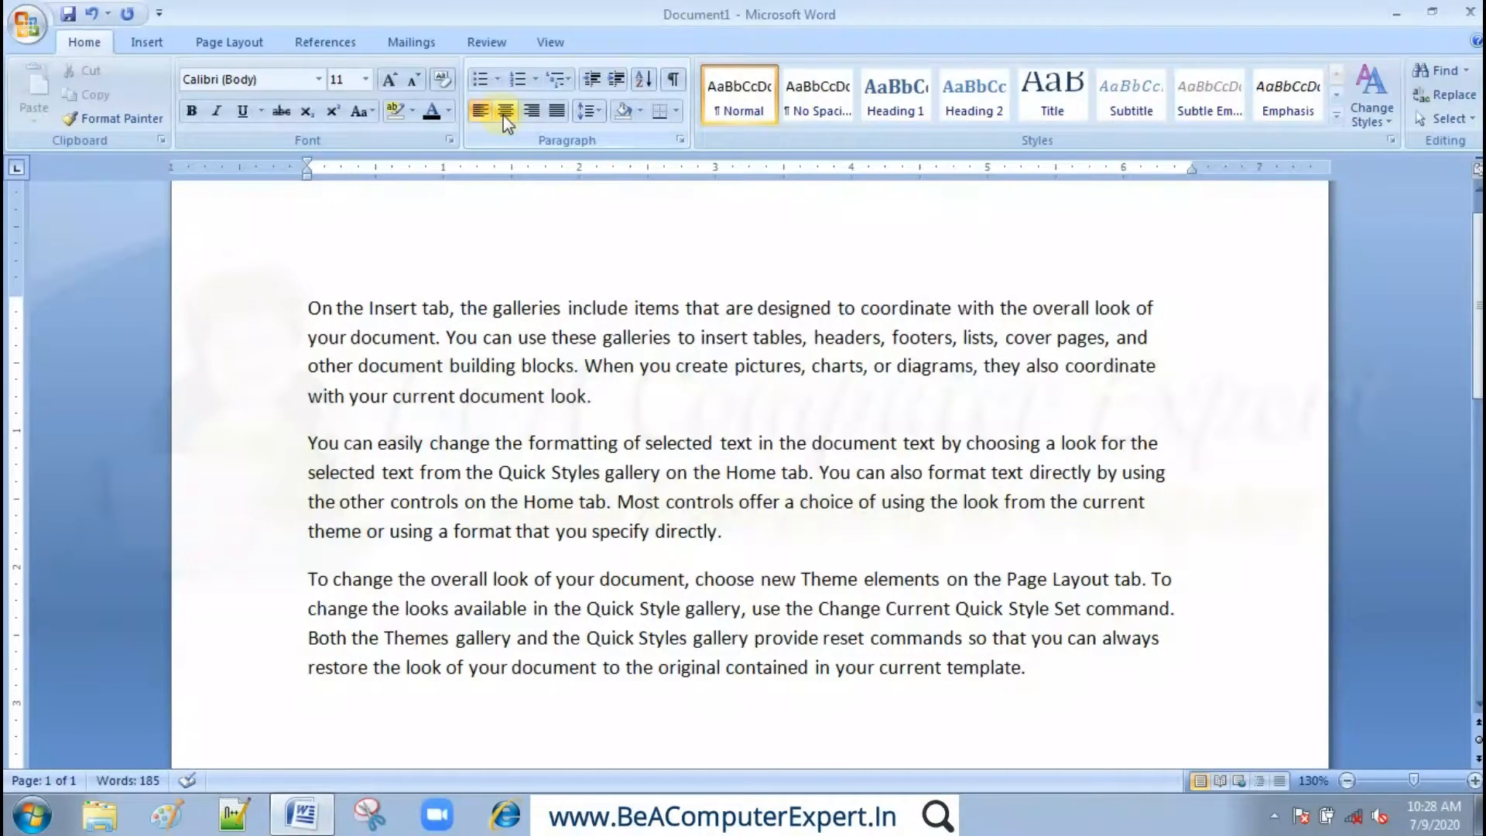
{"action": "left_click", "coordinate": [504, 112]}
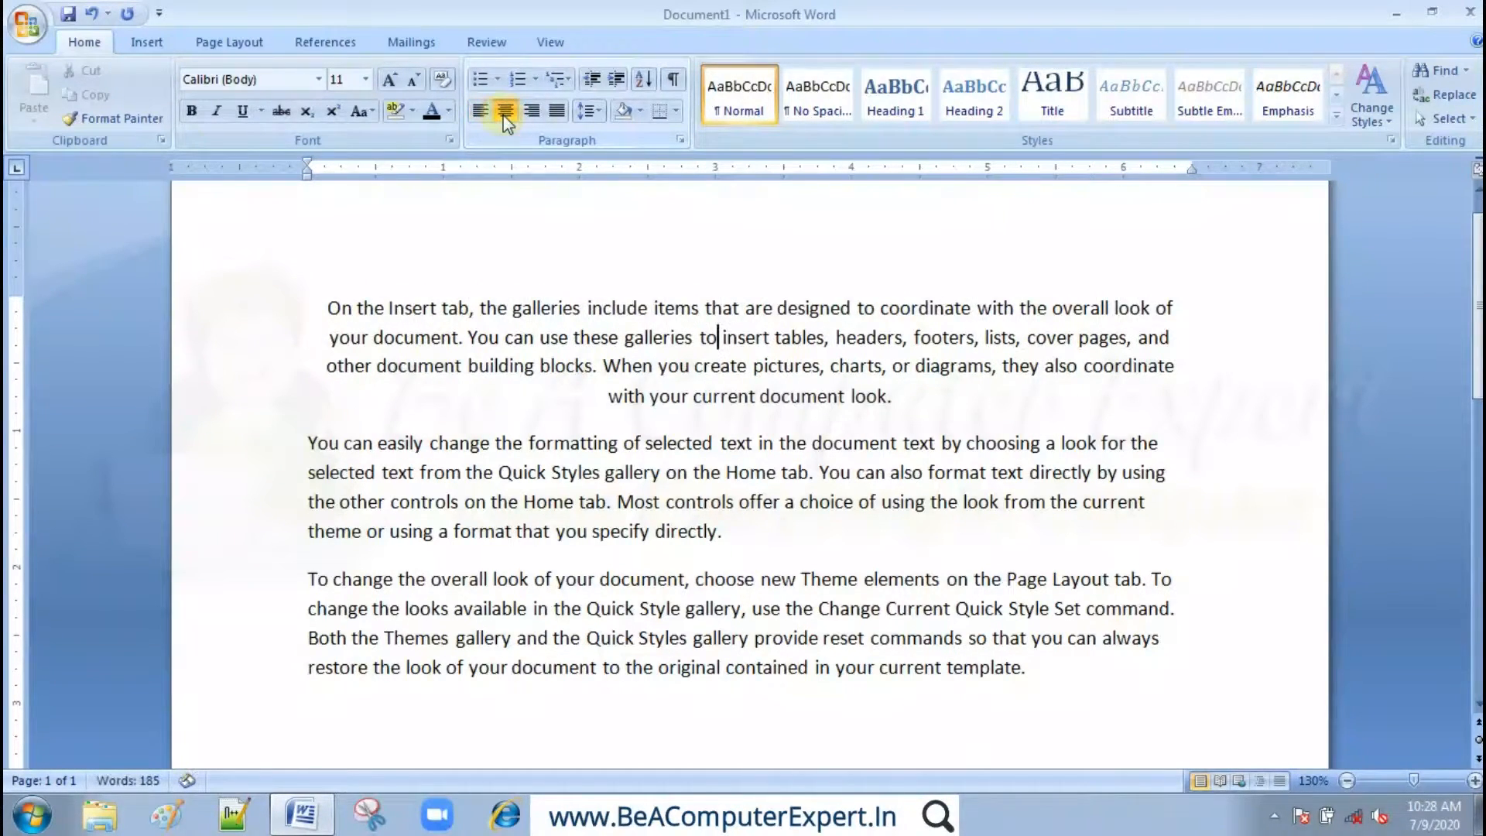
{"action": "left_click", "coordinate": [525, 114]}
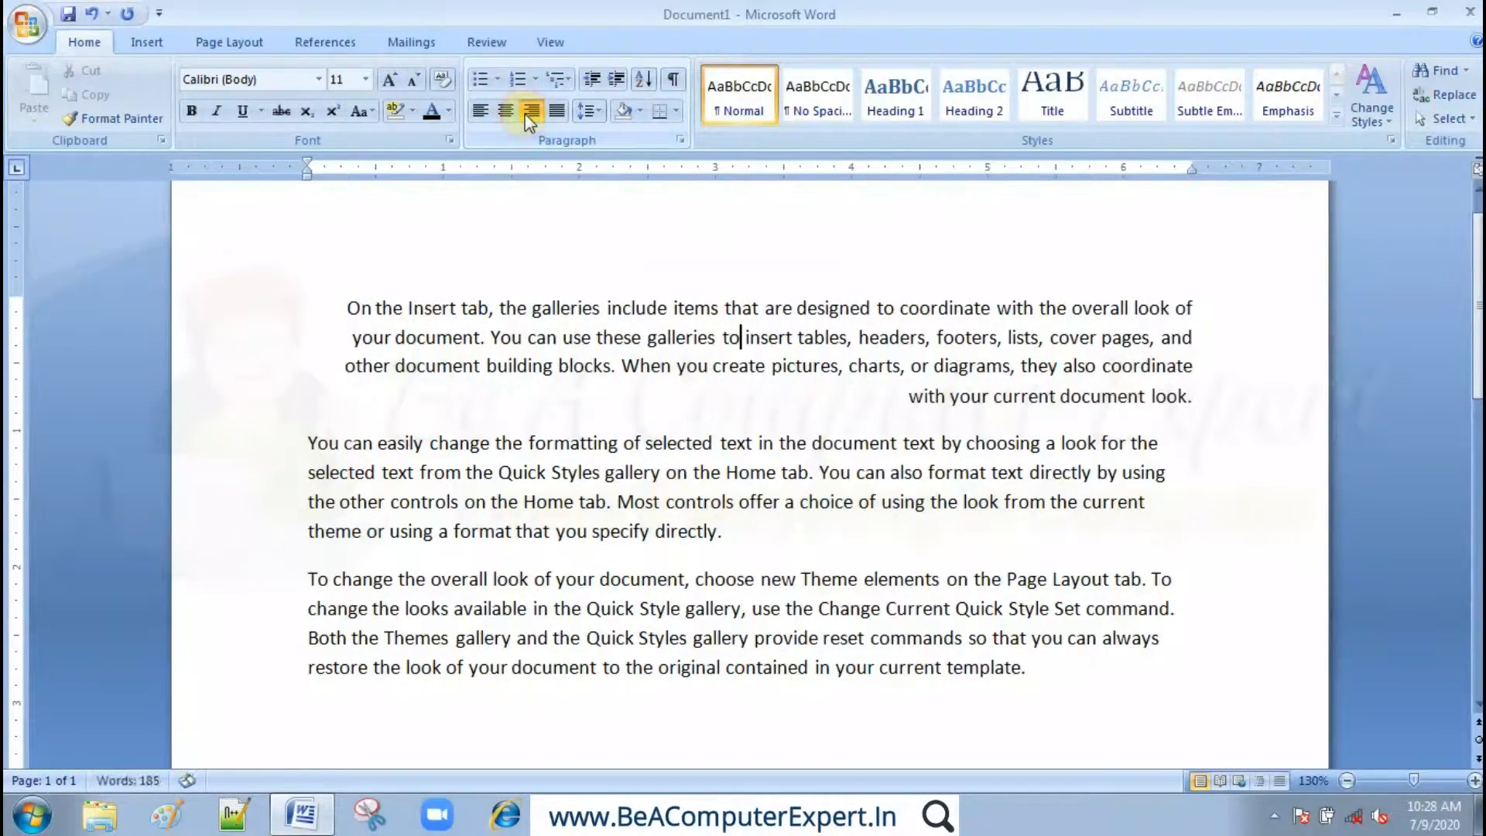
{"action": "left_click", "coordinate": [480, 111]}
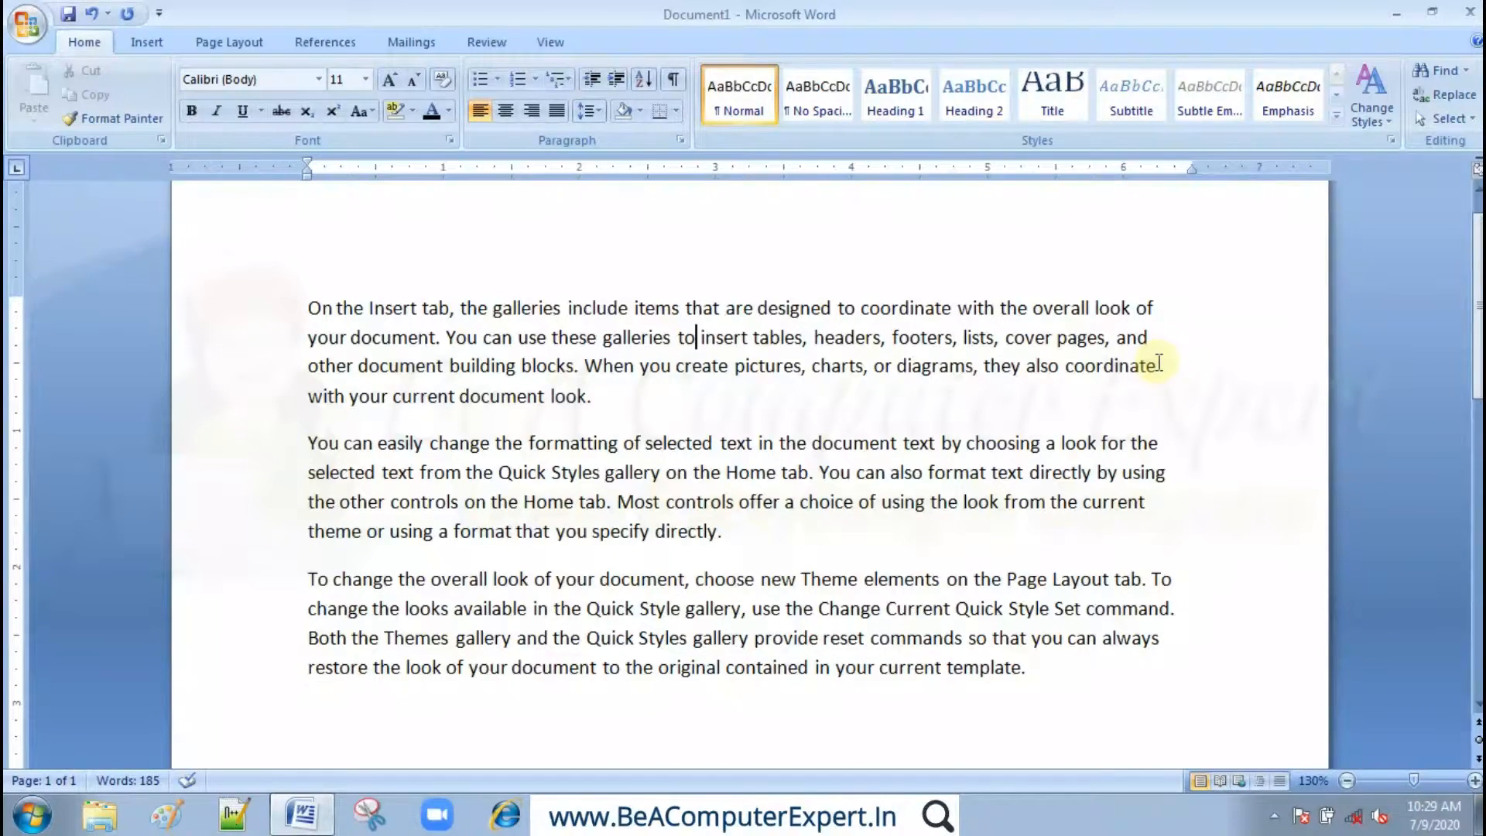
- Justify the first paragraph and return it to left alignment
{"action": "left_click", "coordinate": [776, 363]}
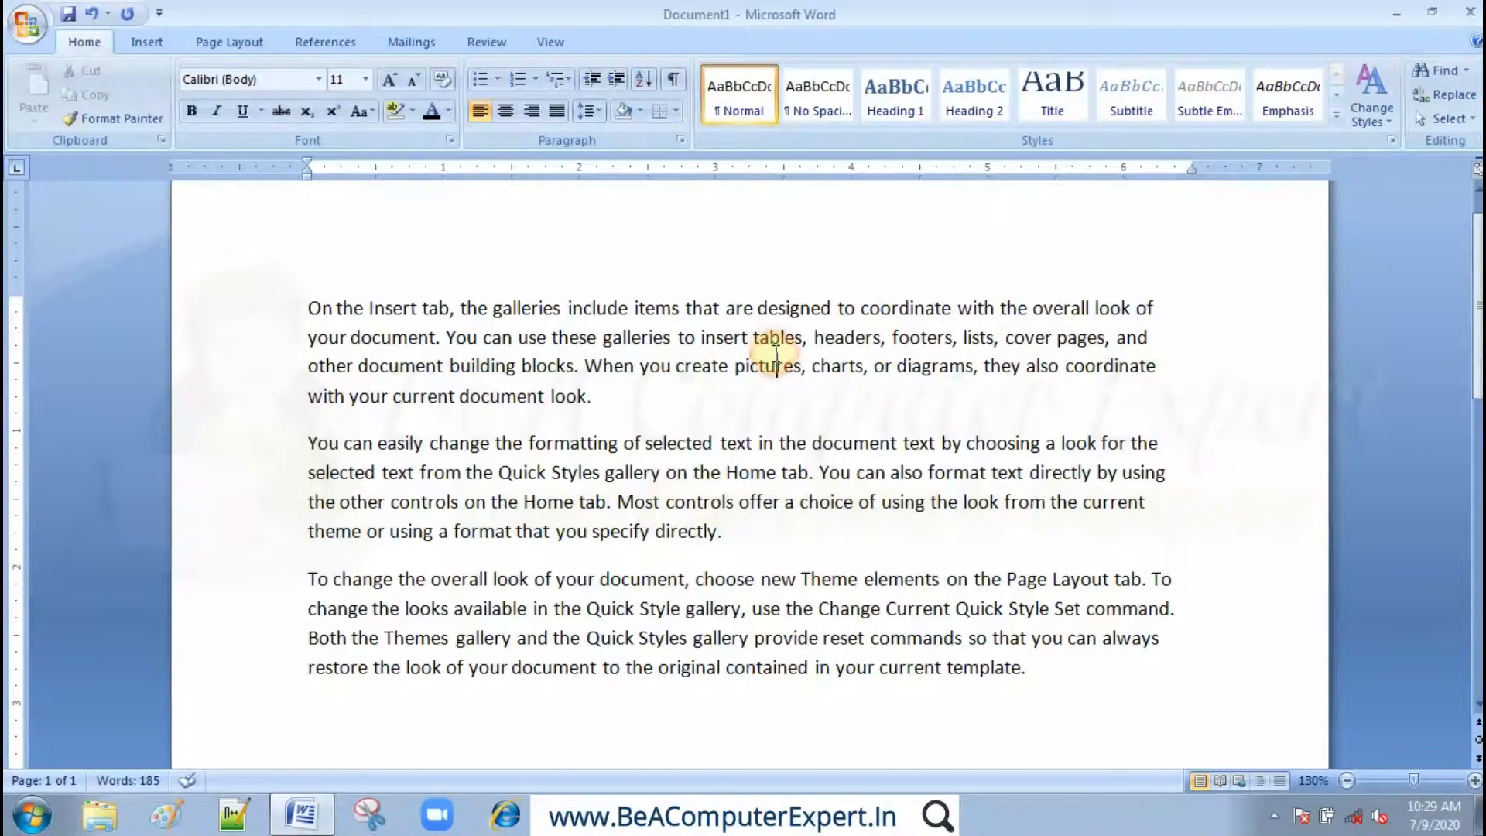
{"action": "left_click", "coordinate": [554, 116]}
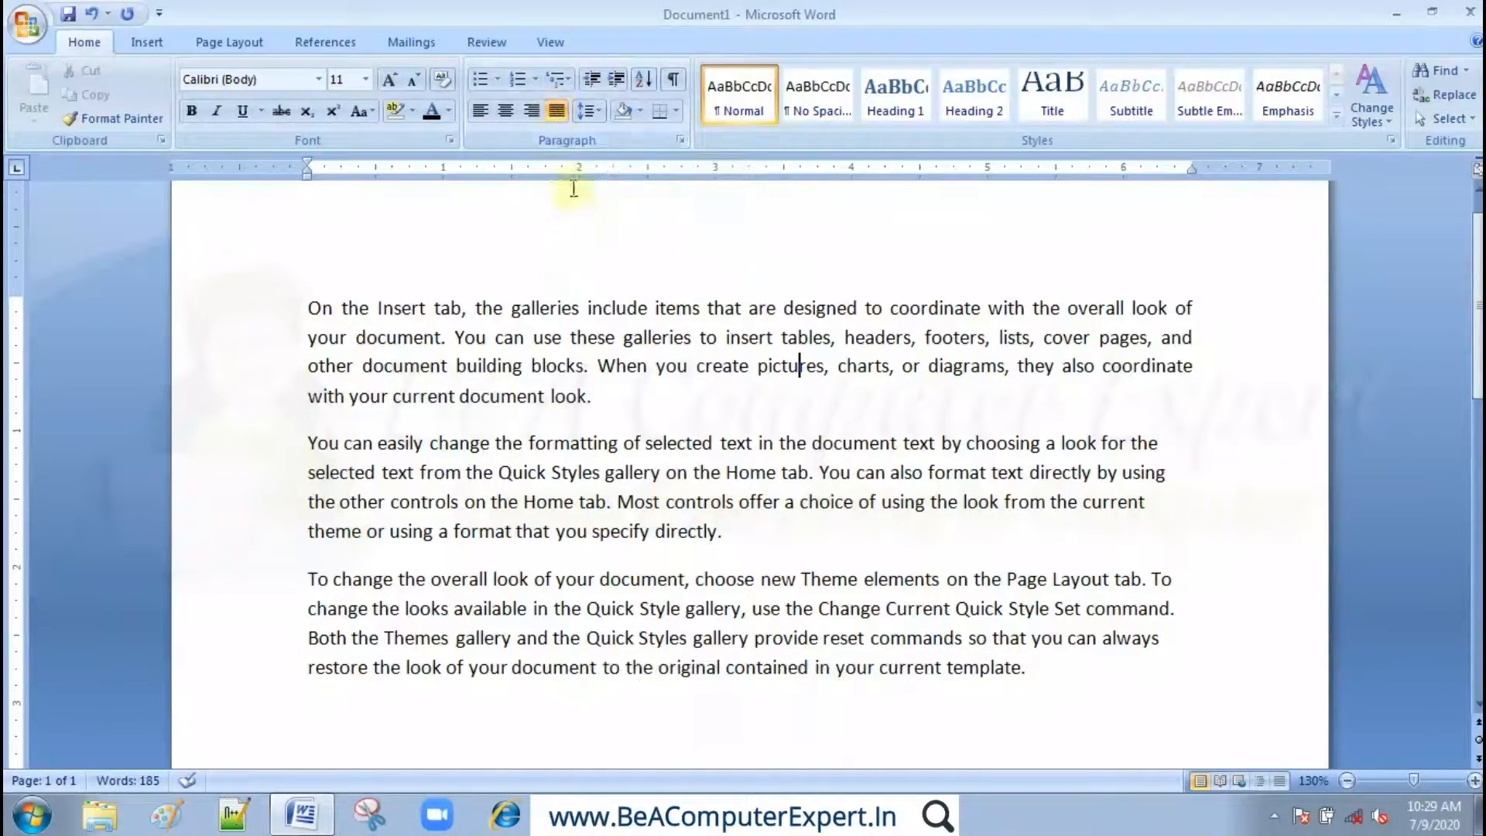
{"action": "left_click", "coordinate": [587, 341]}
{"action": "key", "text": "ctrl+l"}
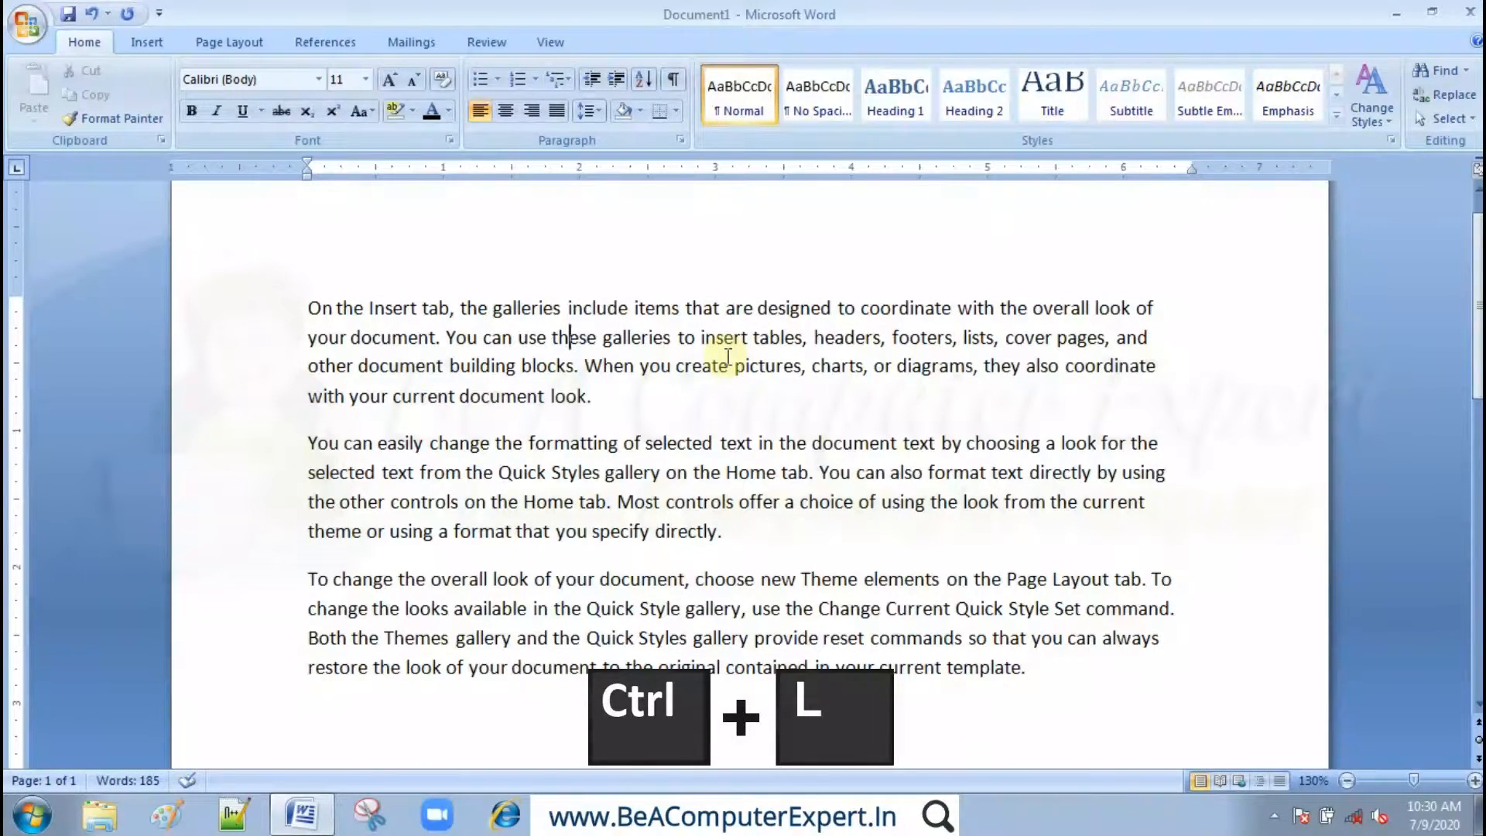
- Align the first paragraph right, center it, and set it back to left alignment
{"action": "key", "text": "ctrl+r"}
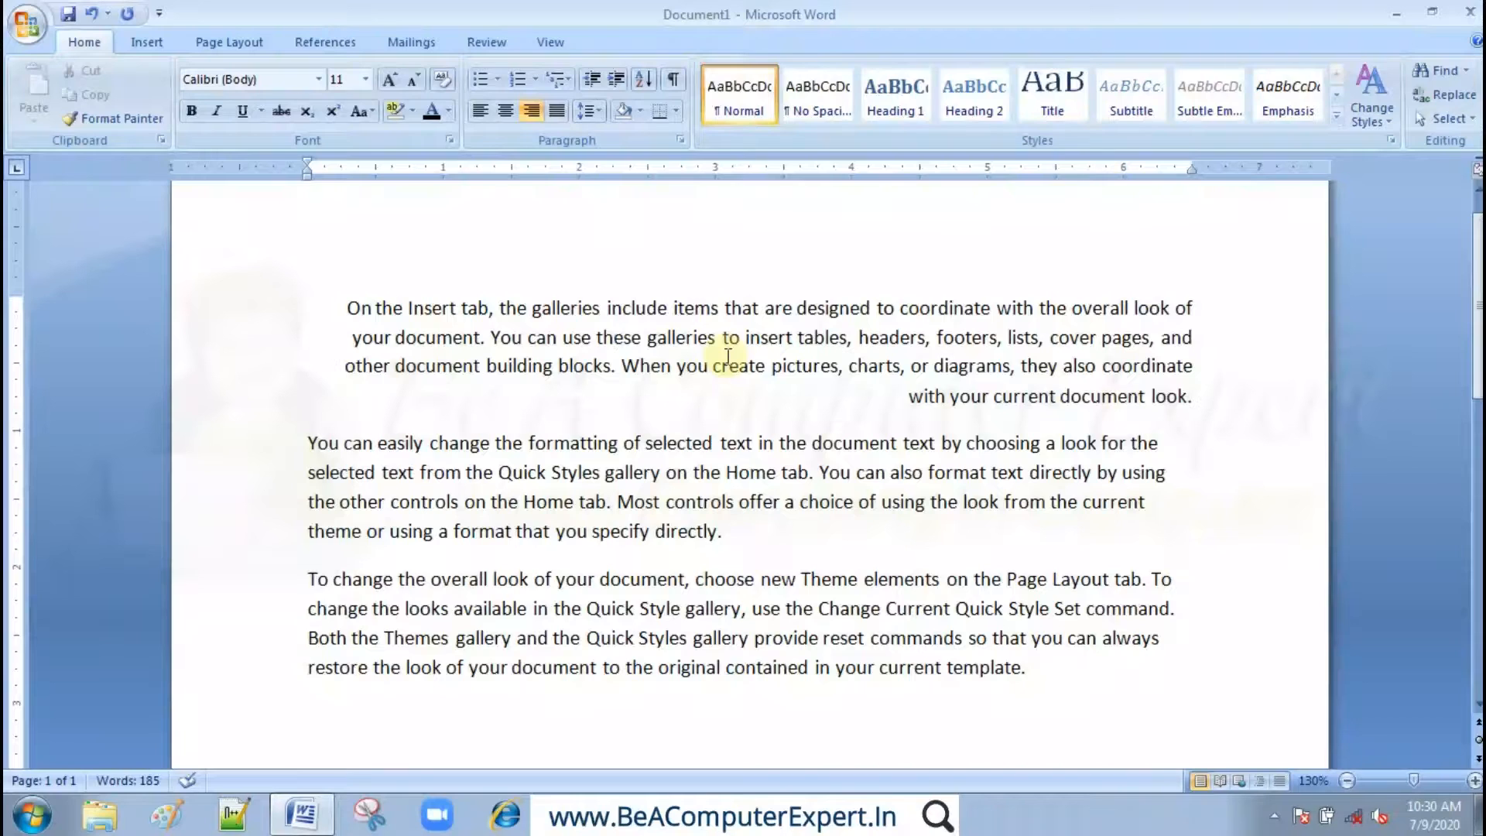
{"action": "key", "text": "ctrl+e"}
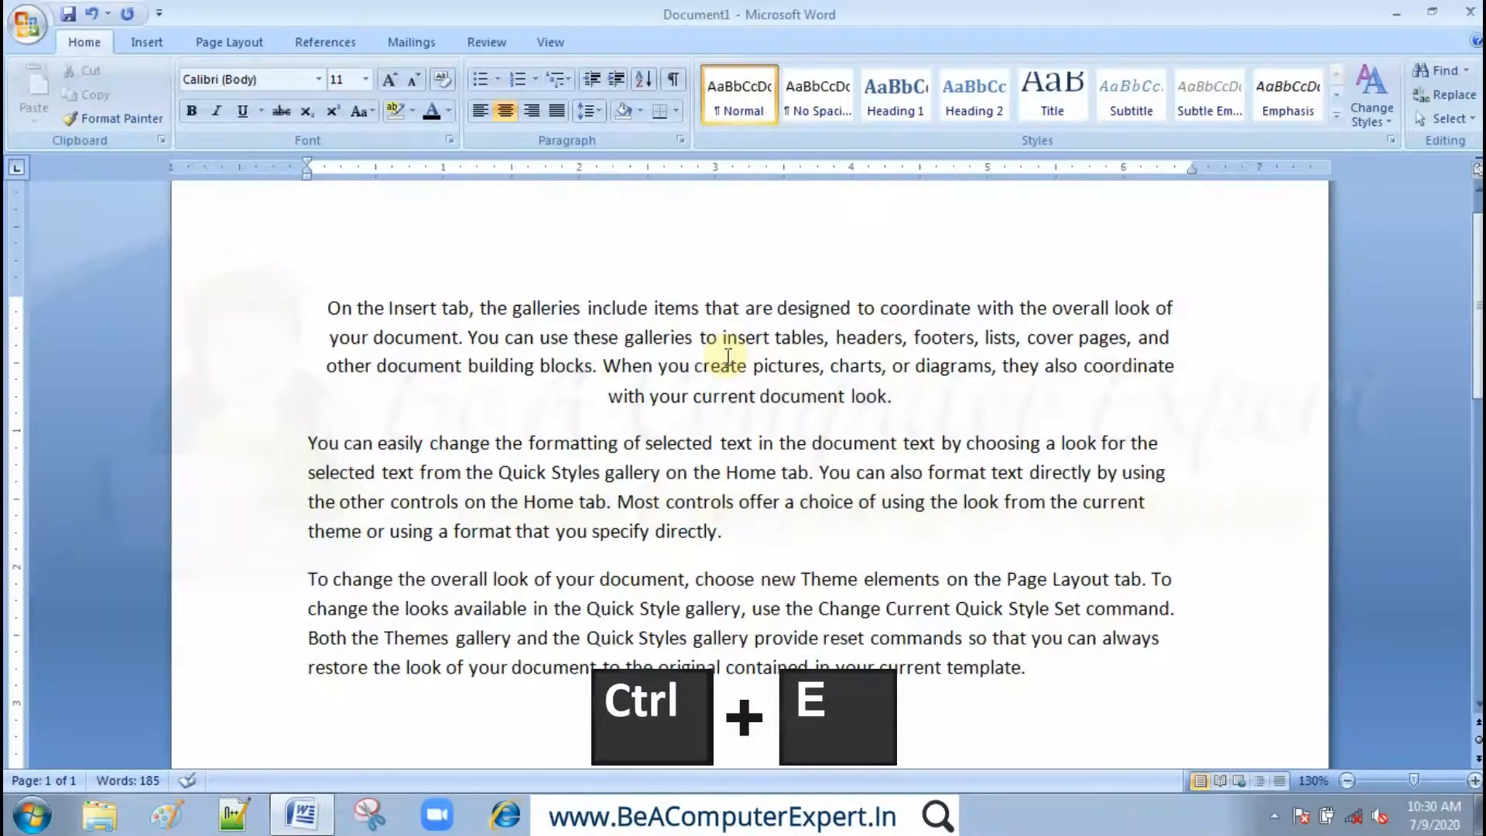
{"action": "key", "text": "ctrl+l"}
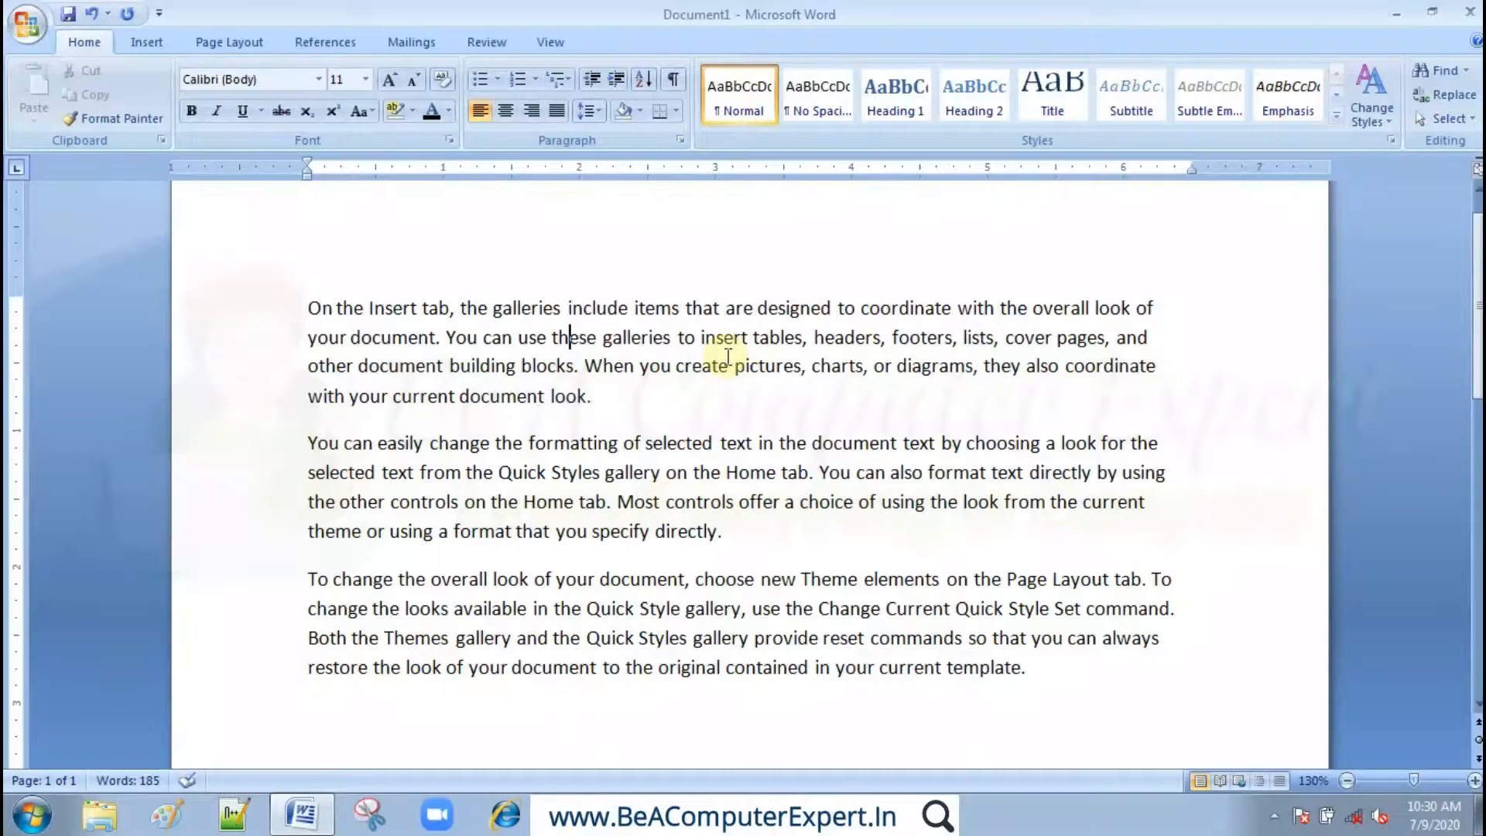
- Set the first paragraph's line spacing to 2.0 and return it to 1.15
{"action": "left_click", "coordinate": [590, 112]}
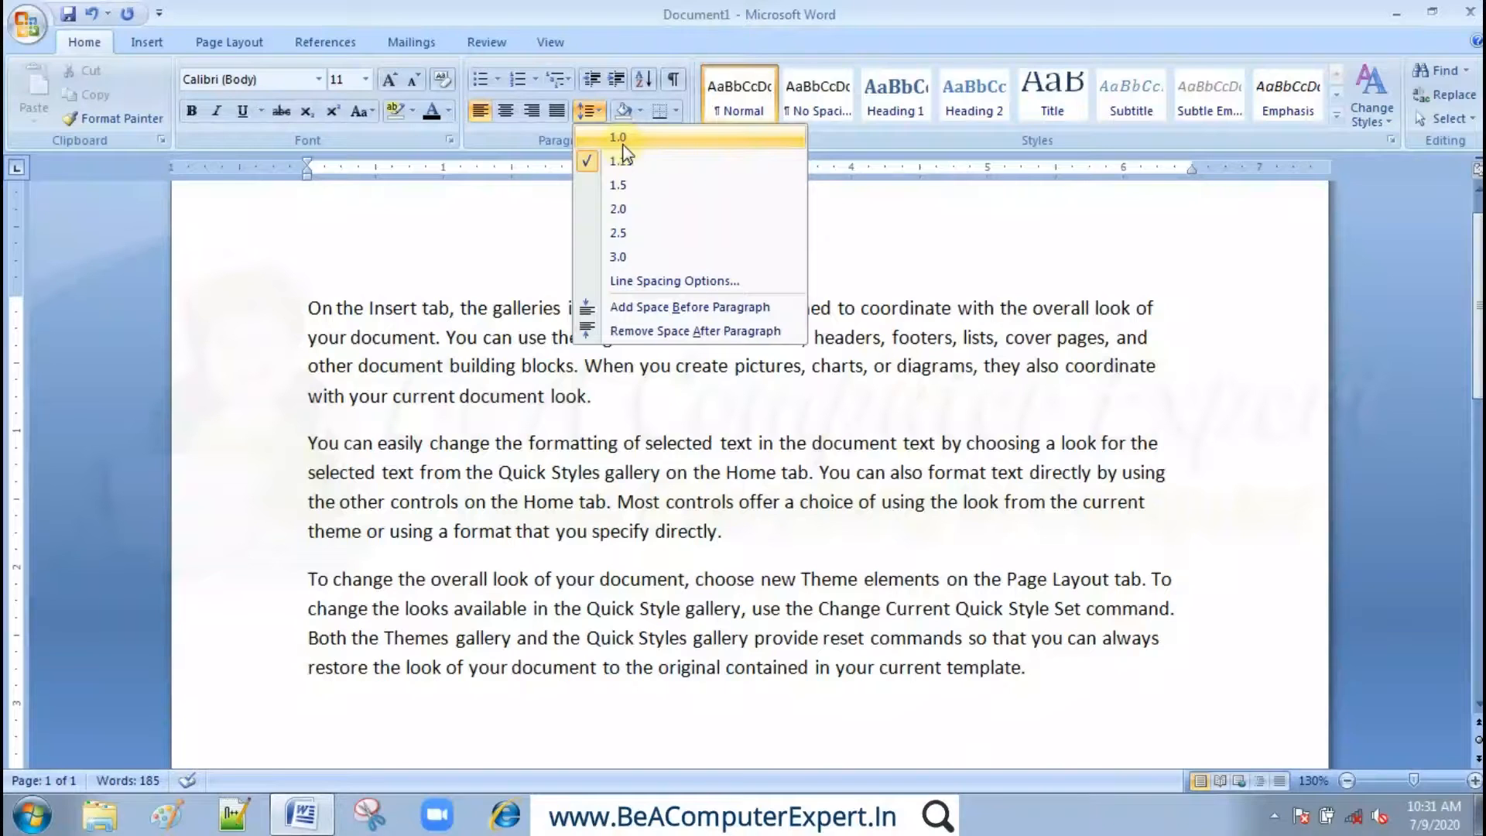
{"action": "left_click", "coordinate": [613, 210]}
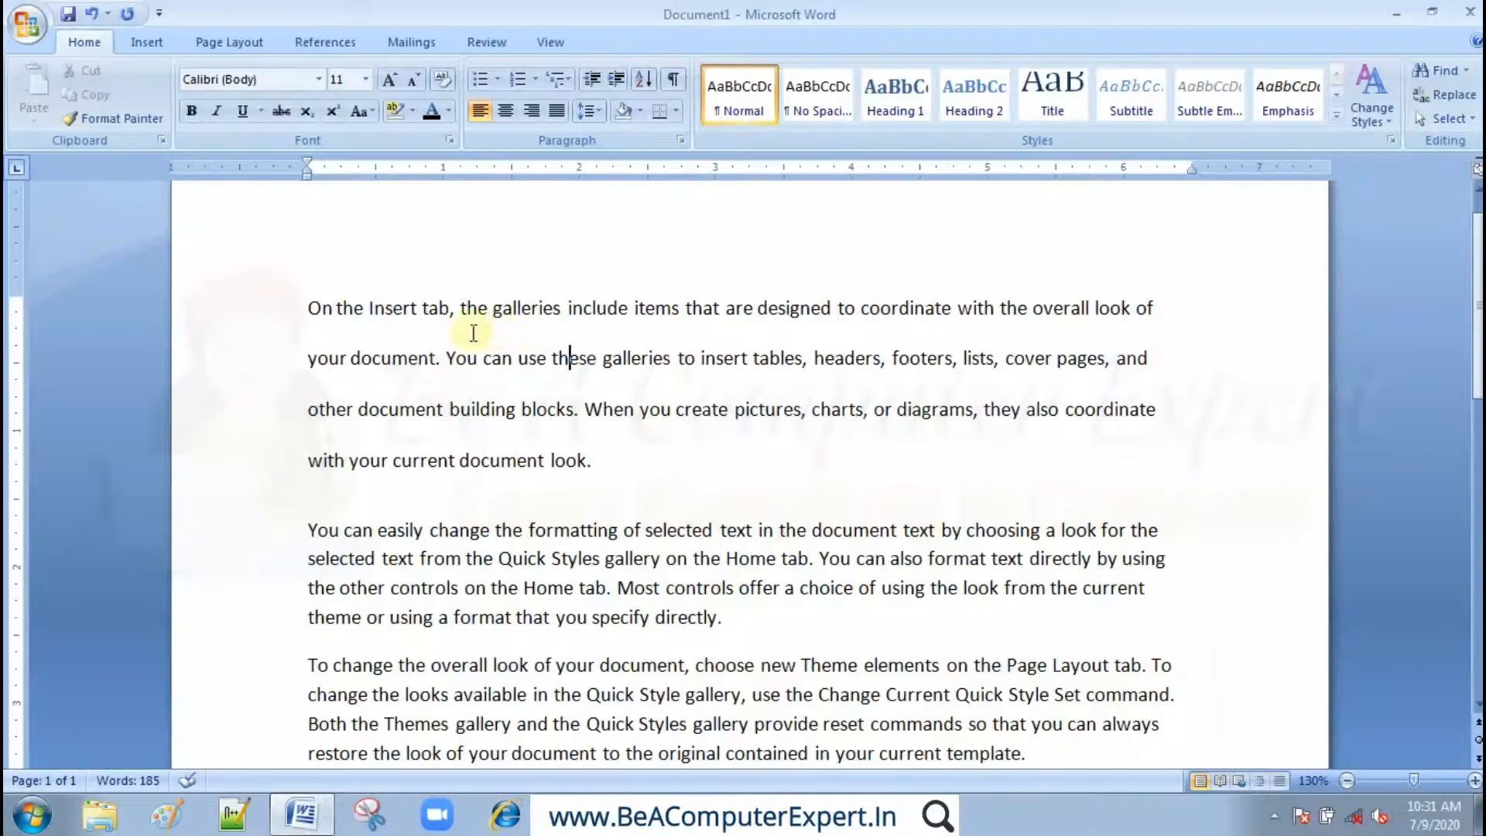
{"action": "left_click", "coordinate": [594, 109]}
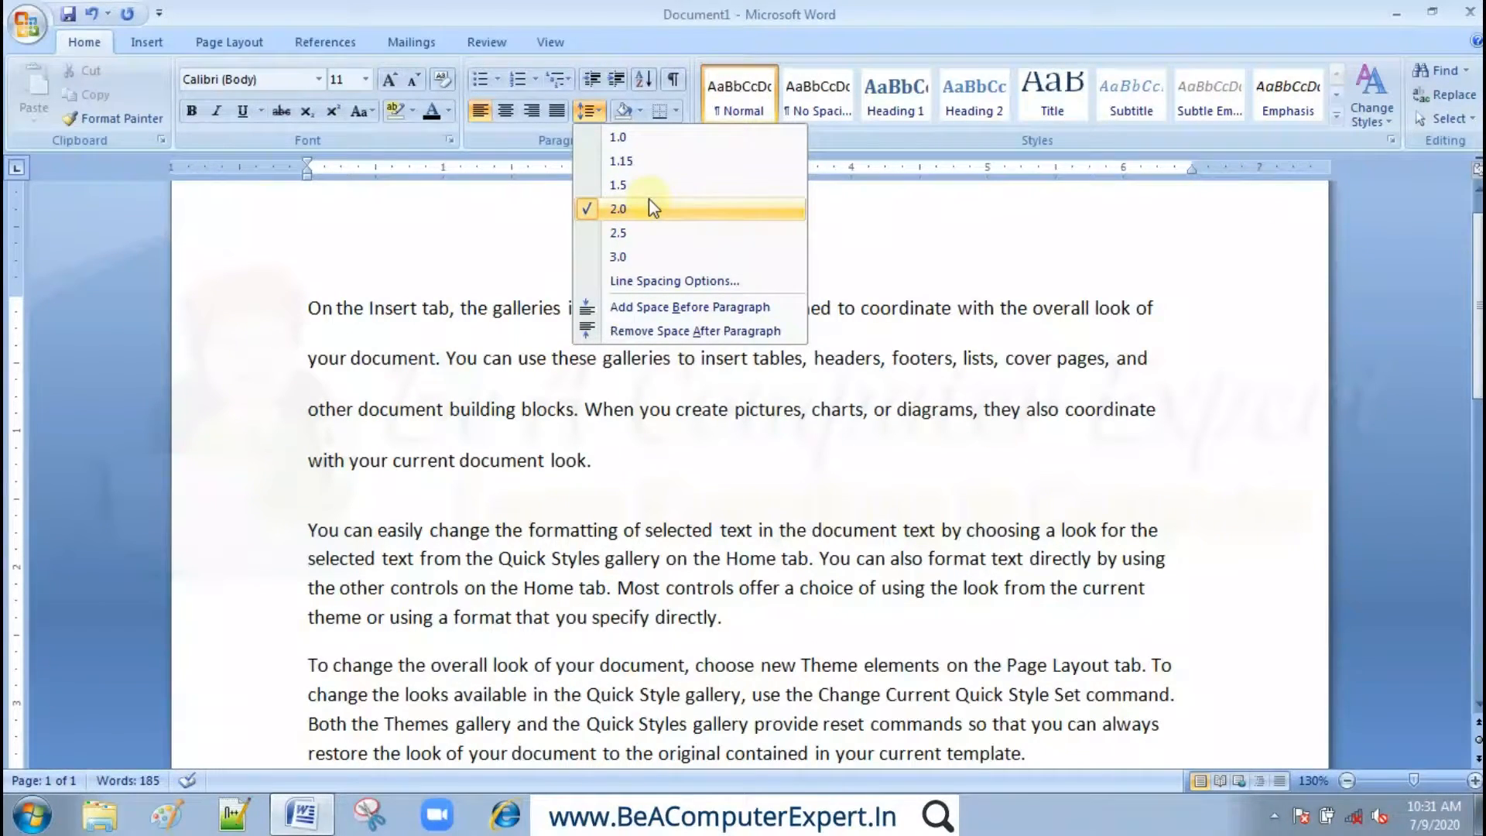
{"action": "left_click", "coordinate": [620, 162]}
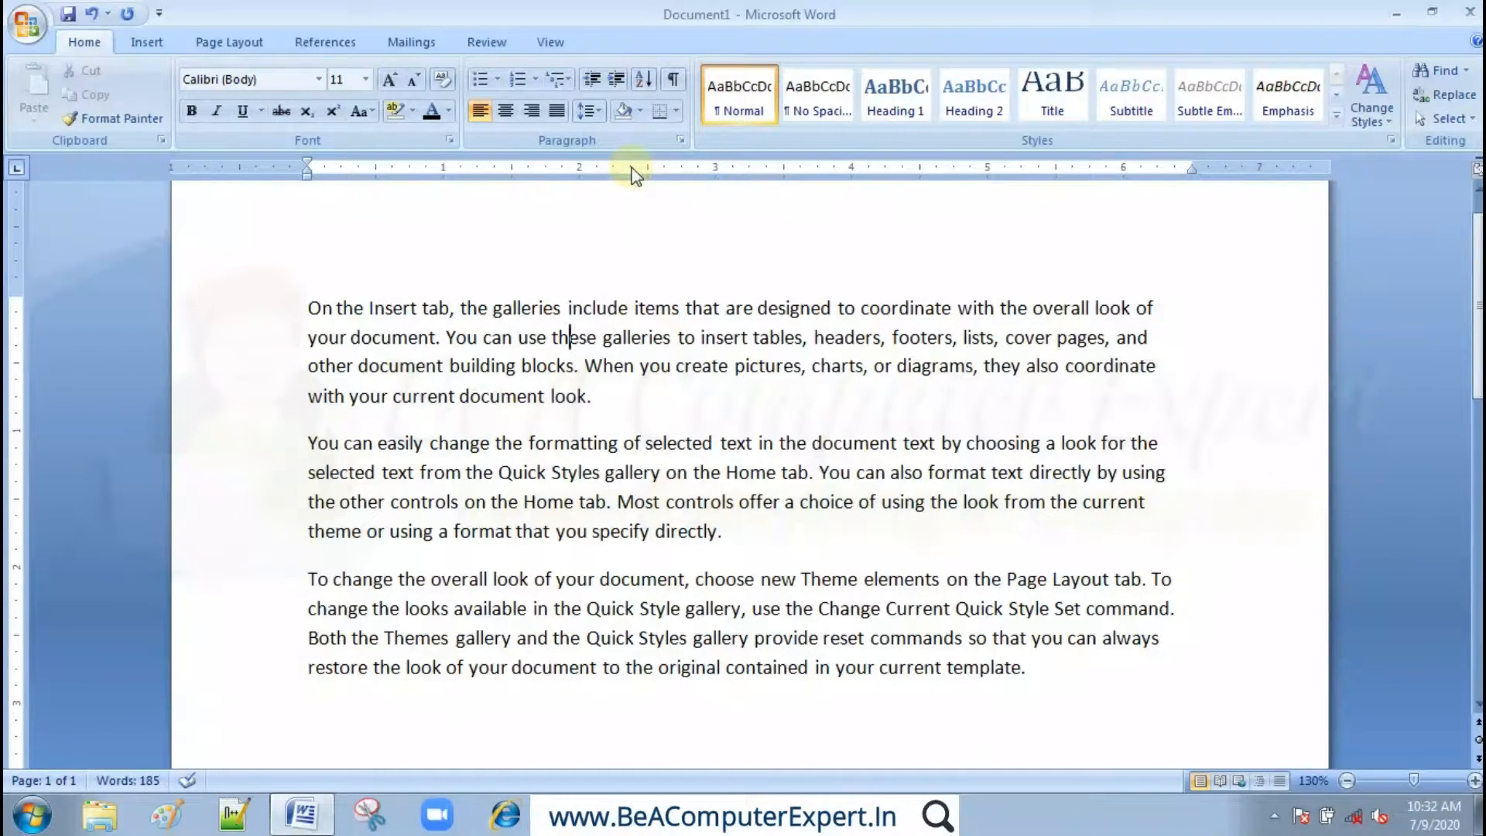
- Set the first paragraph's line spacing to 1.5 and check it in the line spacing choices
{"action": "key", "text": "ctrl+5"}
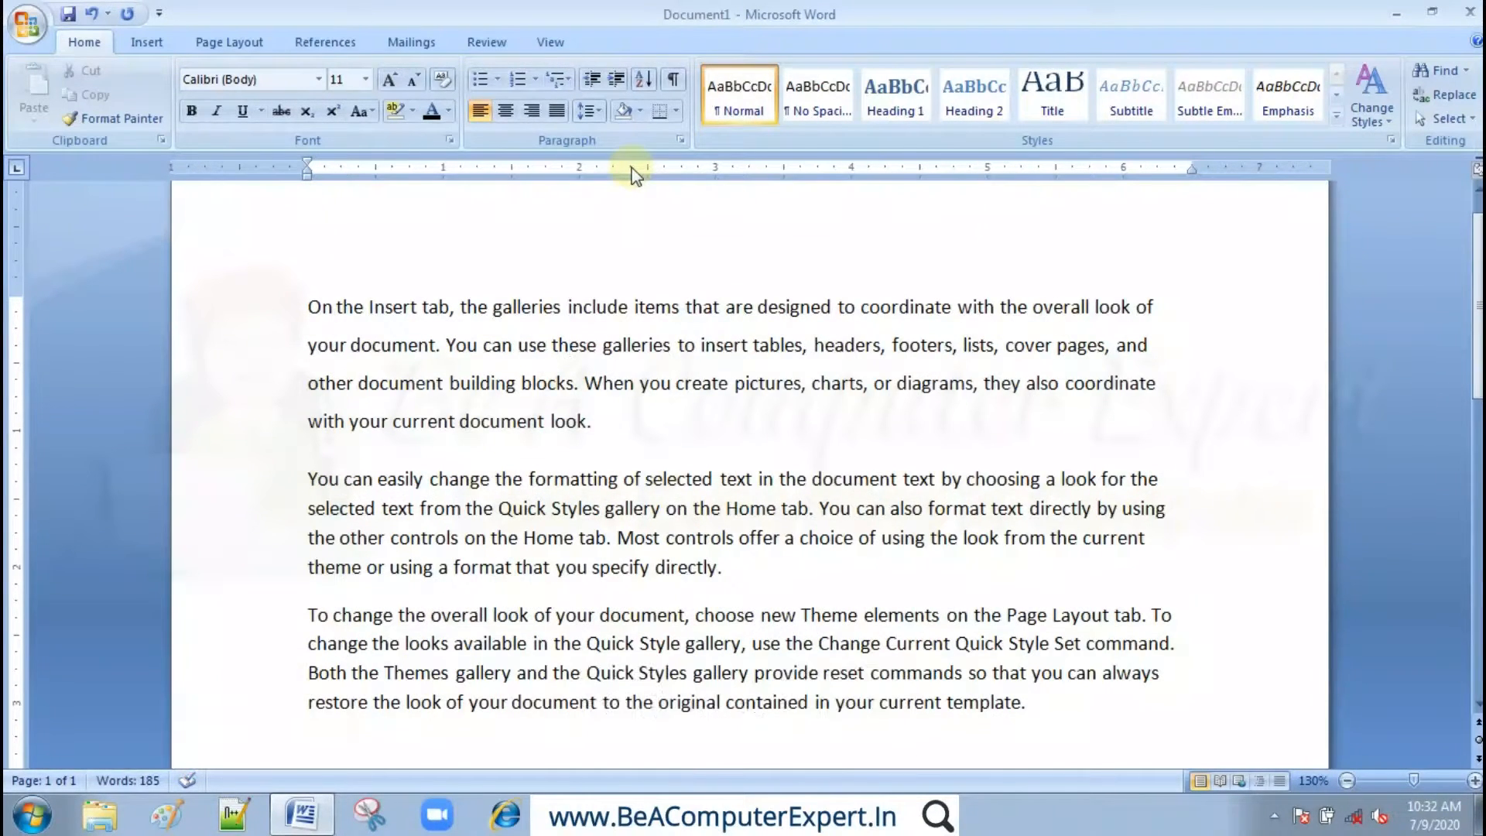
{"action": "left_click", "coordinate": [597, 112]}
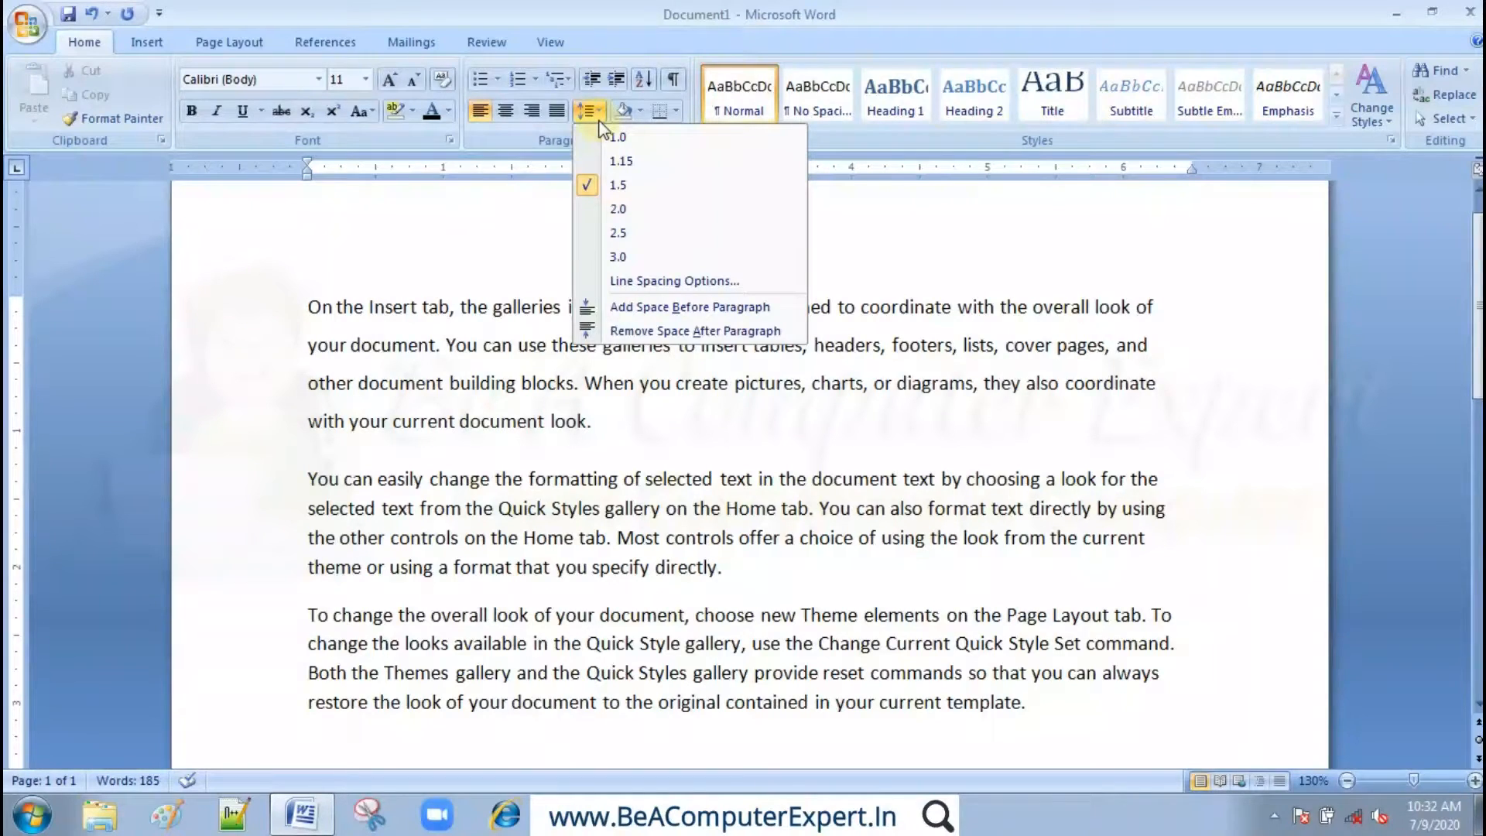
{"action": "left_click", "coordinate": [599, 121]}
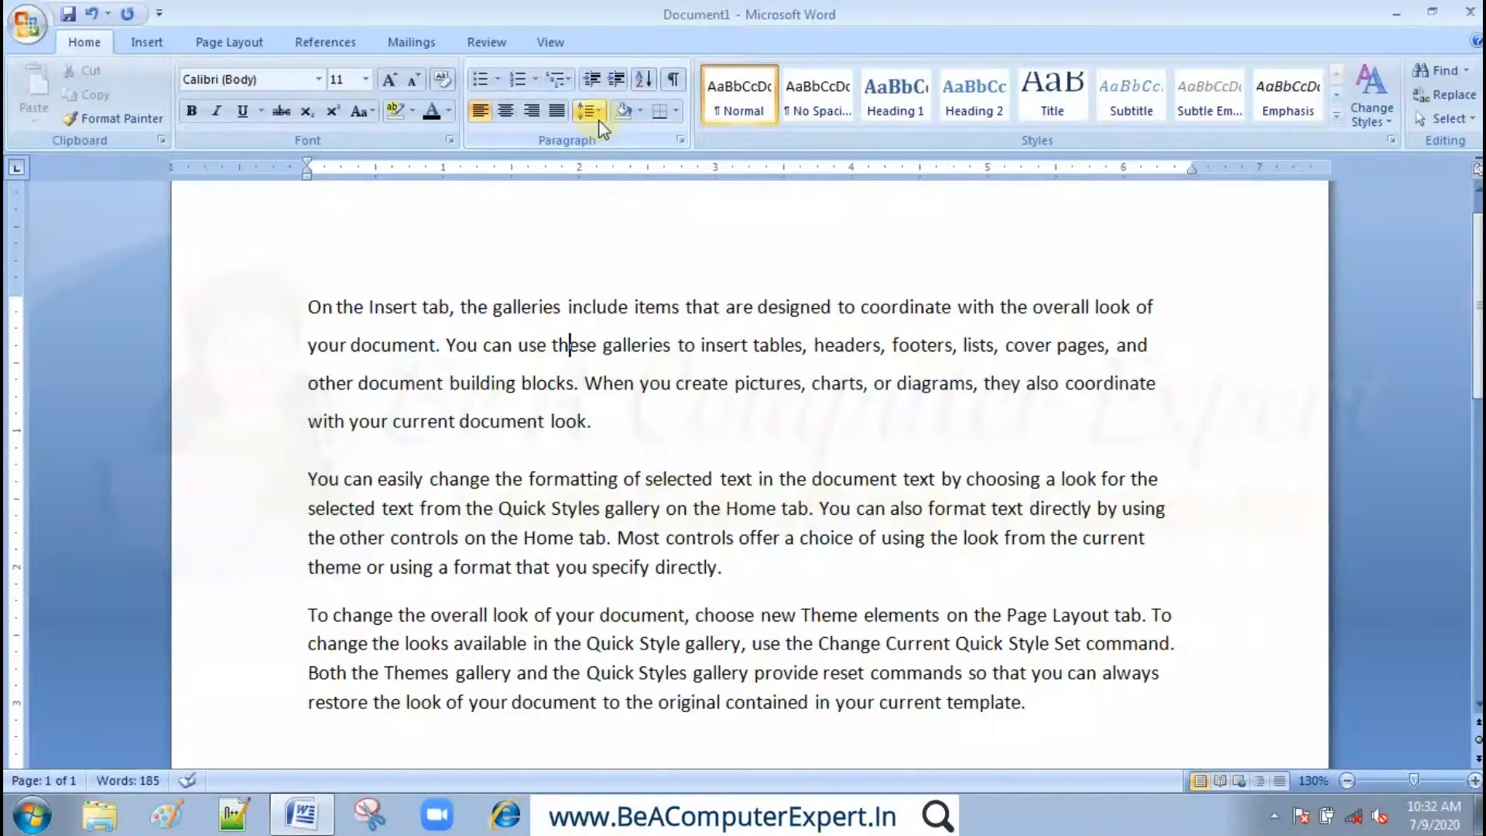
- Set the first paragraph's line spacing to 1.0 and verify the marked spacing value
{"action": "key", "text": "ctrl+1"}
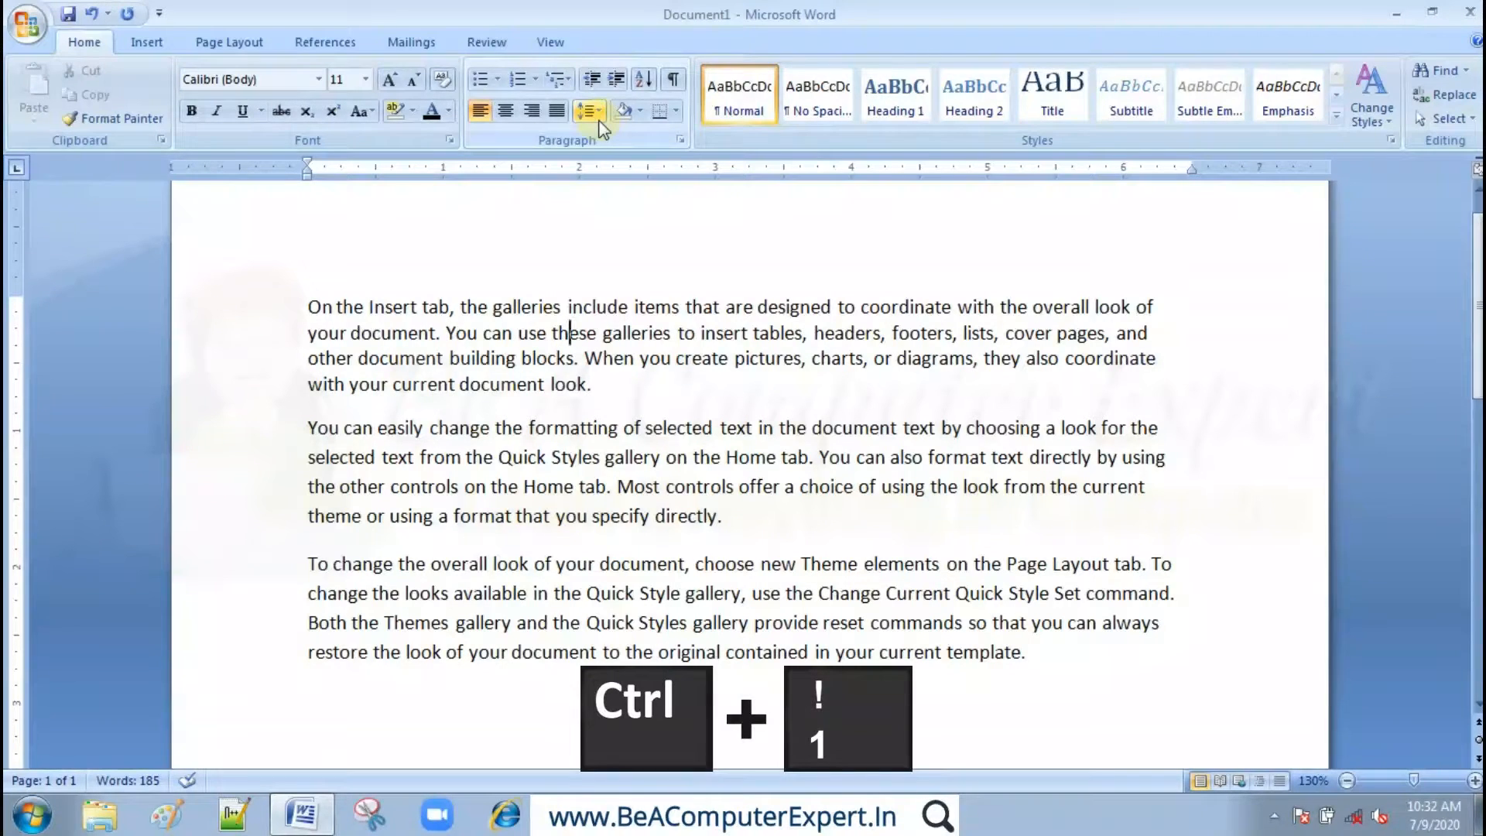
{"action": "left_click", "coordinate": [599, 121]}
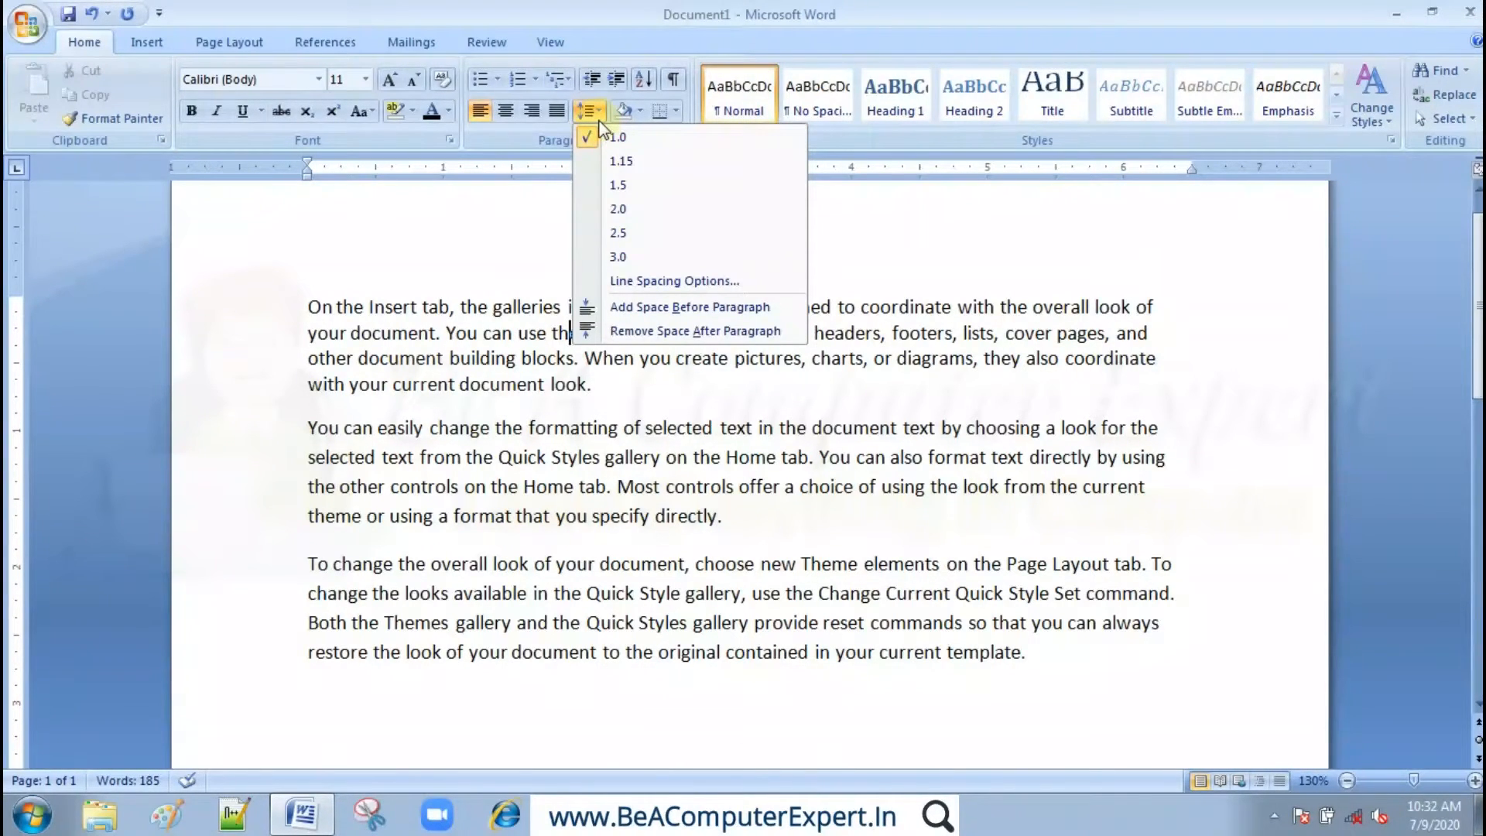
{"action": "left_click", "coordinate": [601, 123]}
- Apply 2.0 line spacing to the first paragraph, check the marked value, and restore 1.15 spacing
{"action": "key", "text": "ctrl+2"}
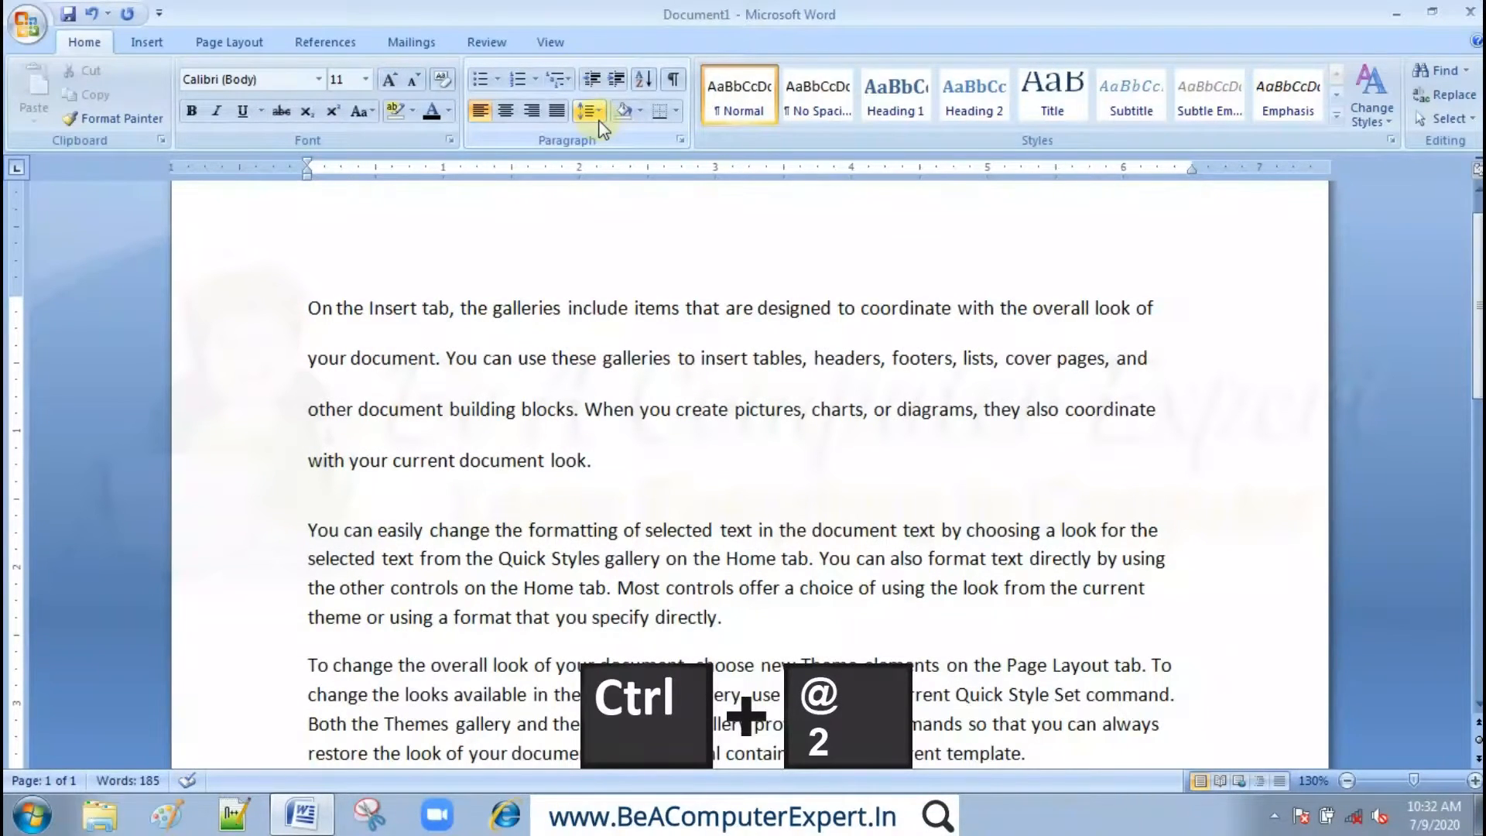
{"action": "left_click", "coordinate": [599, 116]}
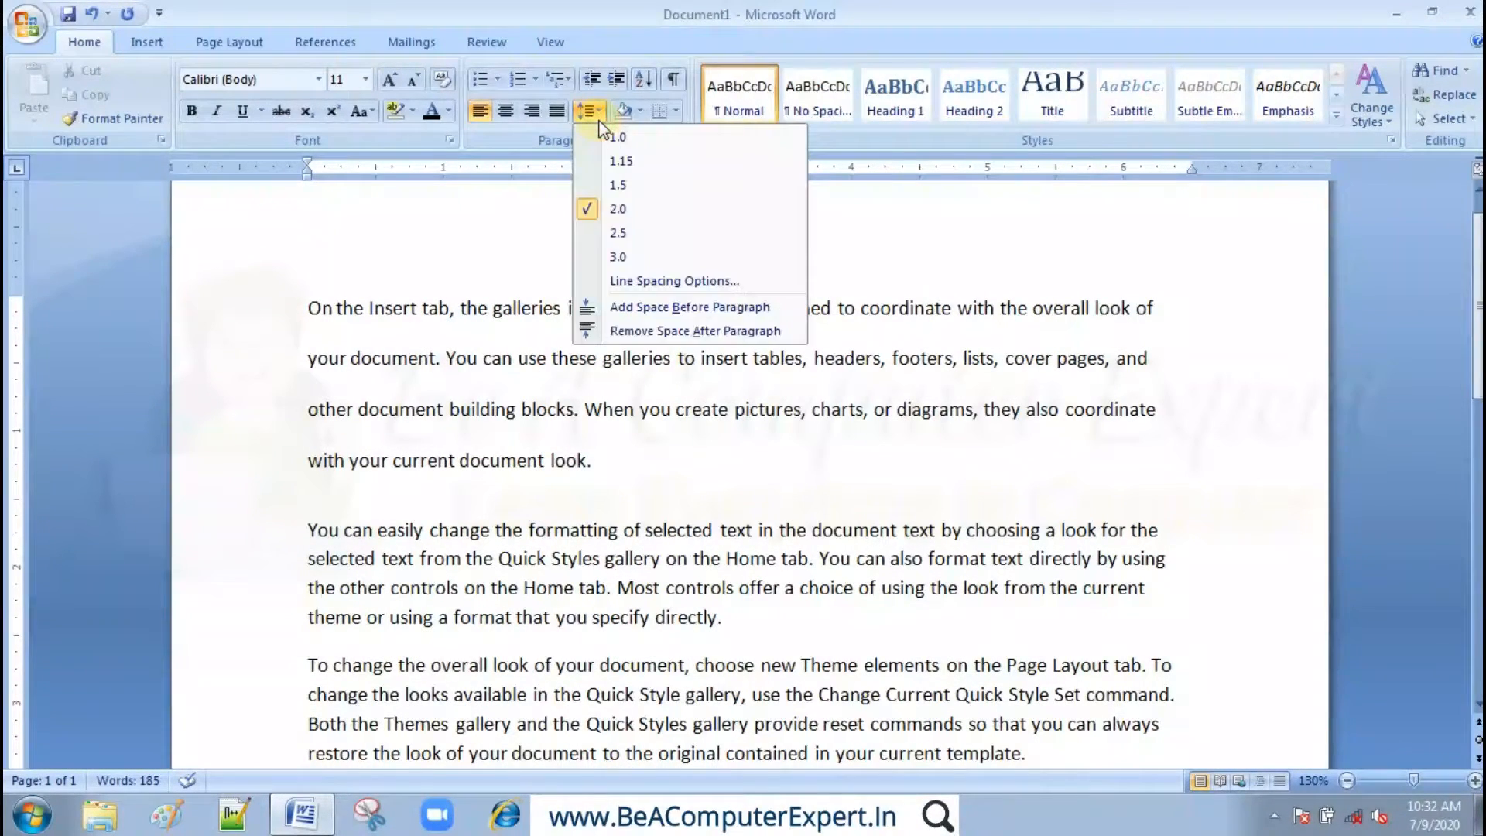
{"action": "left_click", "coordinate": [601, 124]}
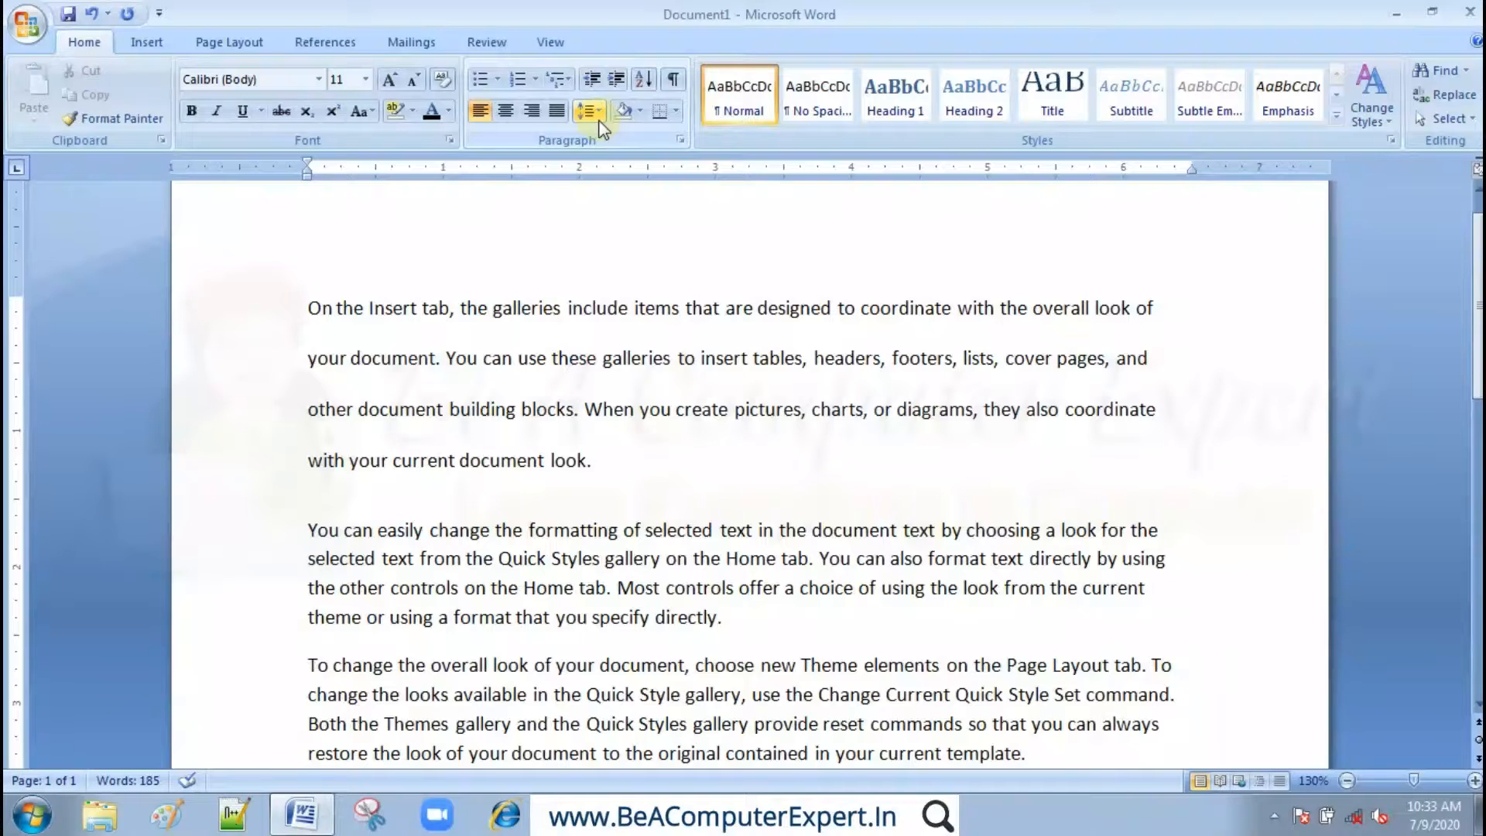
{"action": "left_click", "coordinate": [600, 120]}
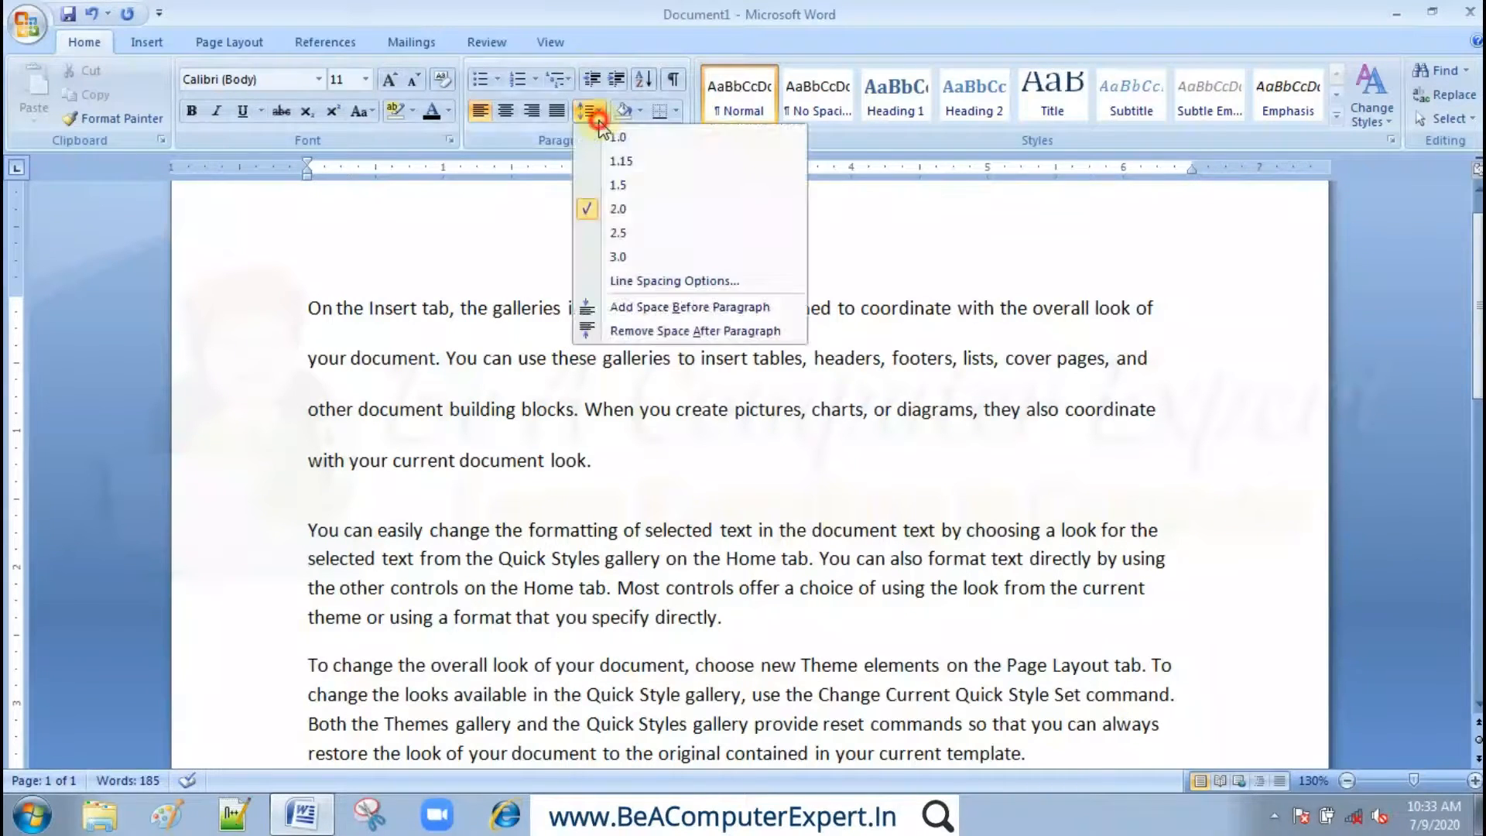
{"action": "left_click", "coordinate": [617, 162]}
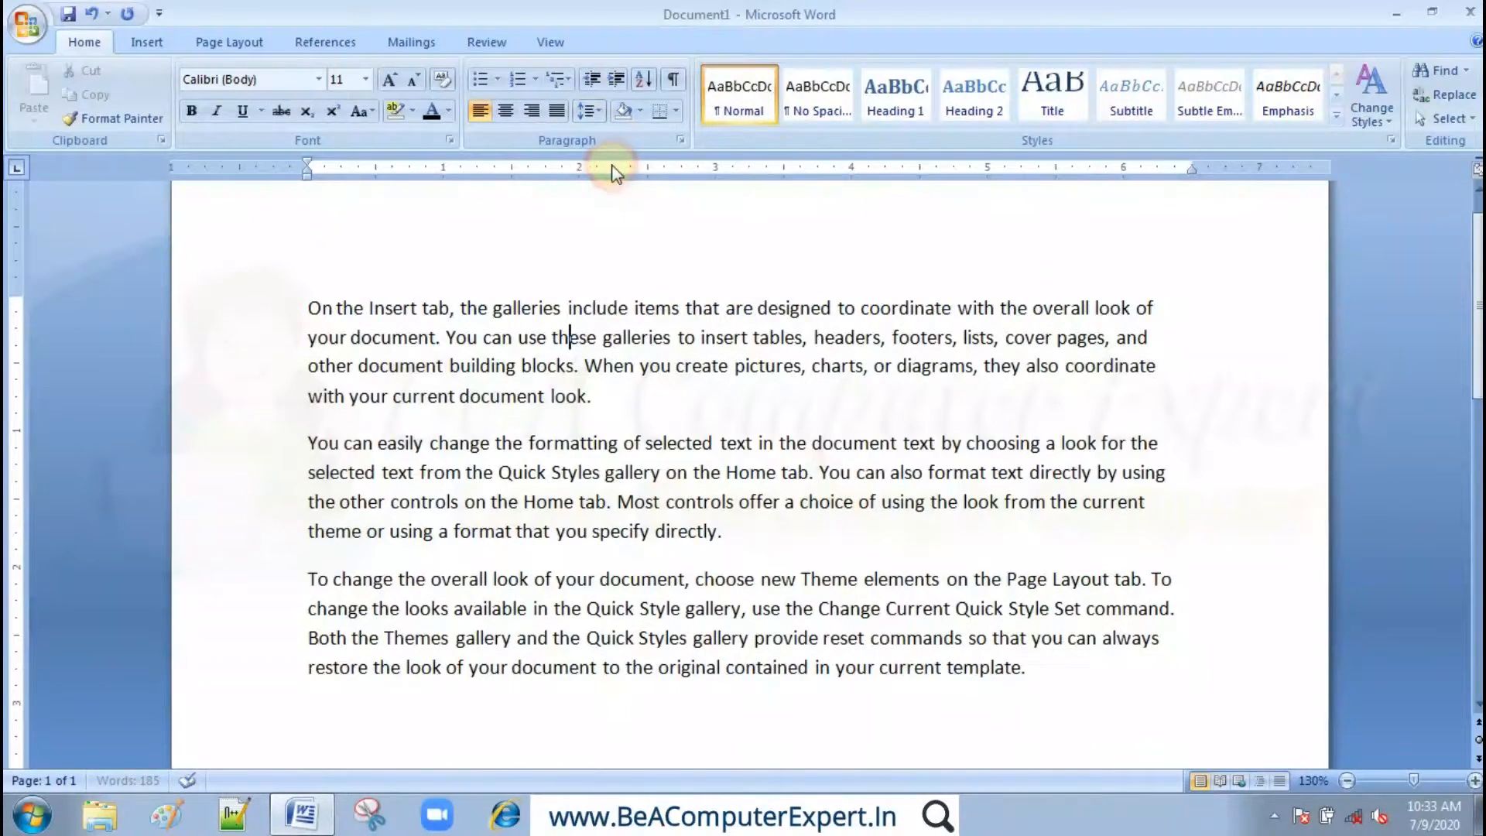
- View the first paragraph's detailed indent and line spacing settings and cancel the Paragraph dialog
{"action": "left_click", "coordinate": [588, 111]}
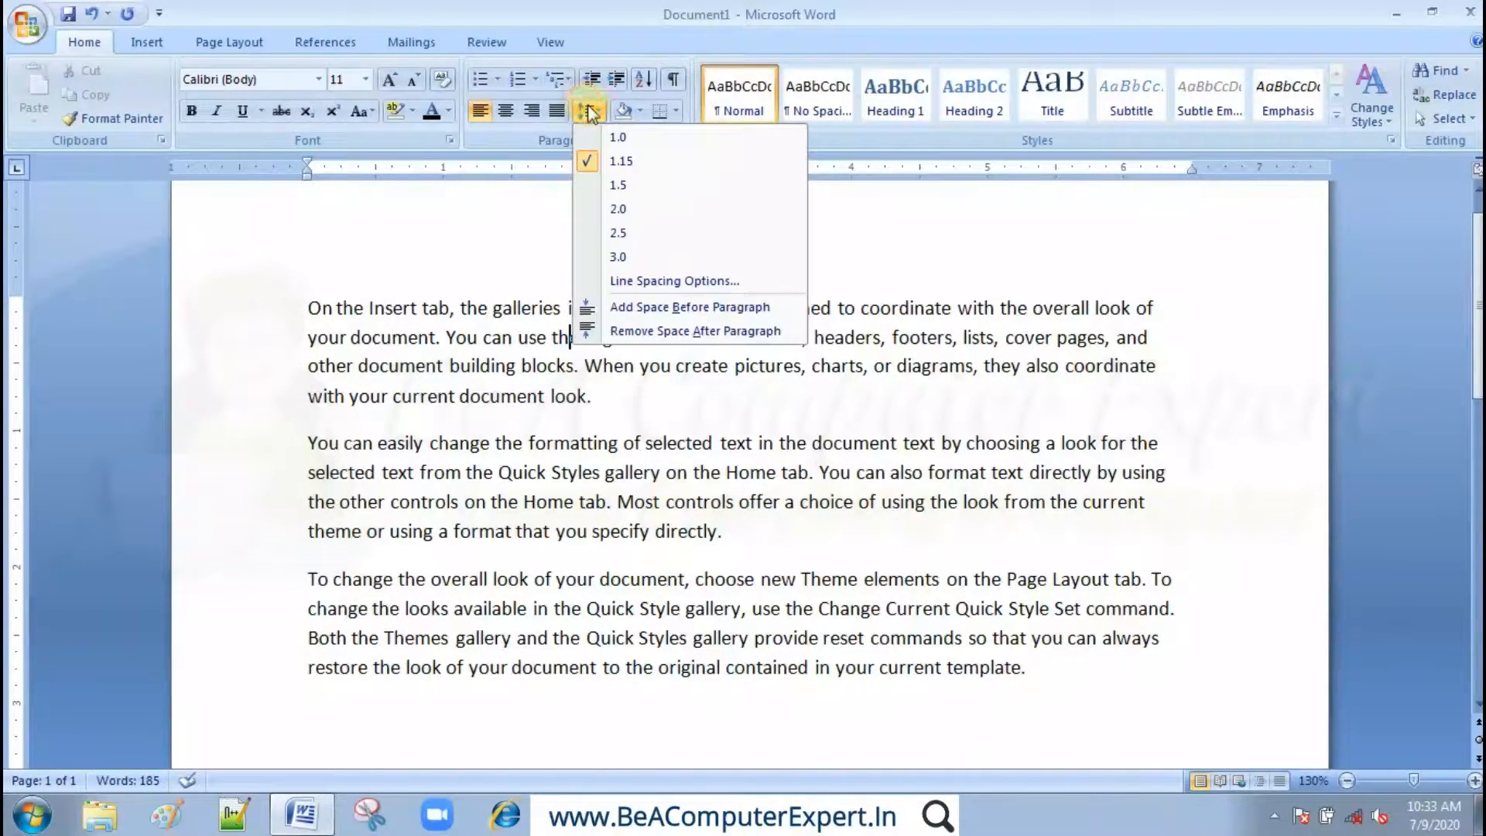
{"action": "left_click", "coordinate": [663, 282]}
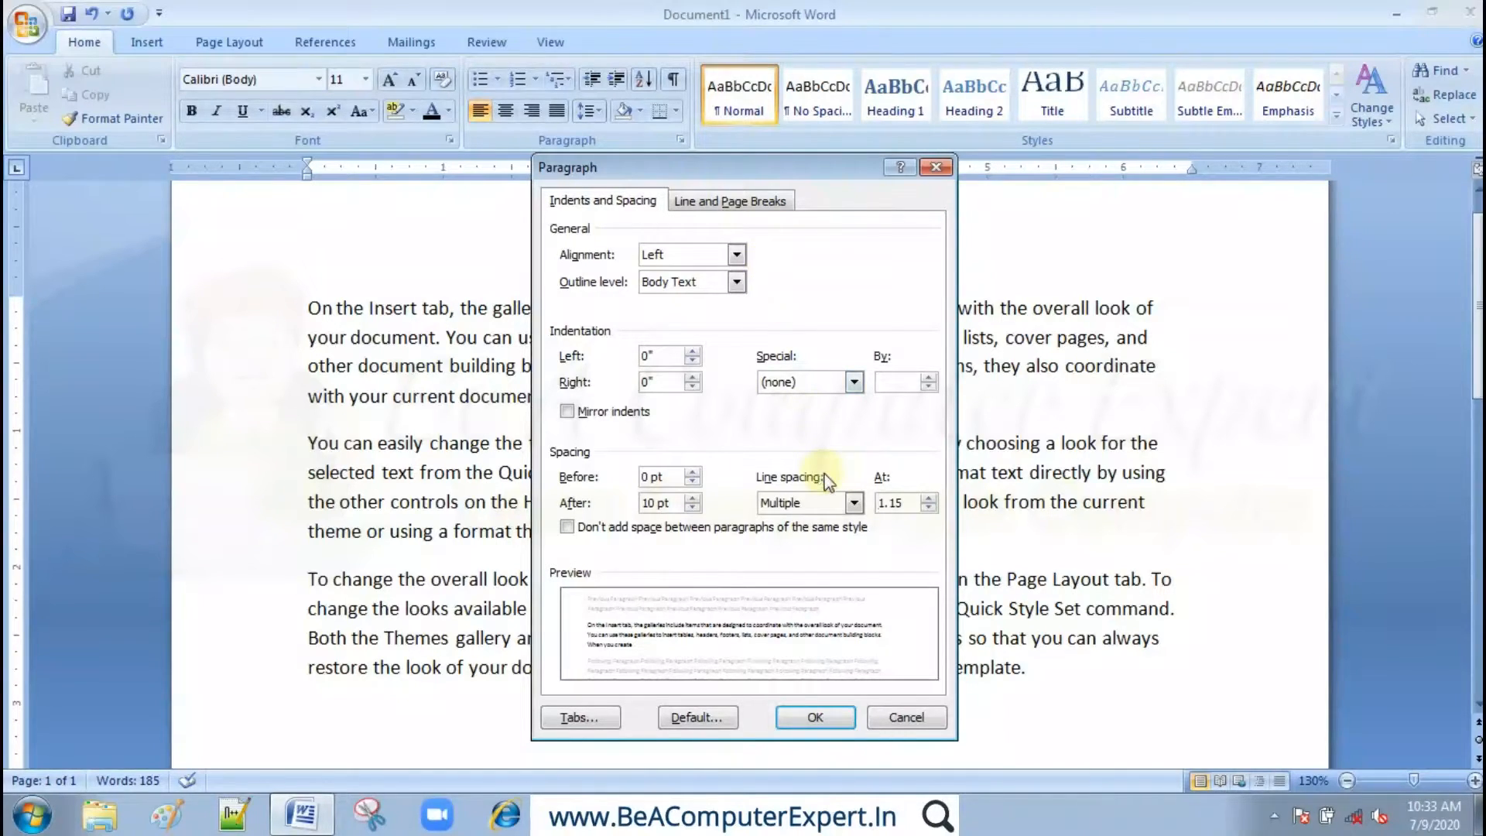
{"action": "left_click", "coordinate": [898, 718]}
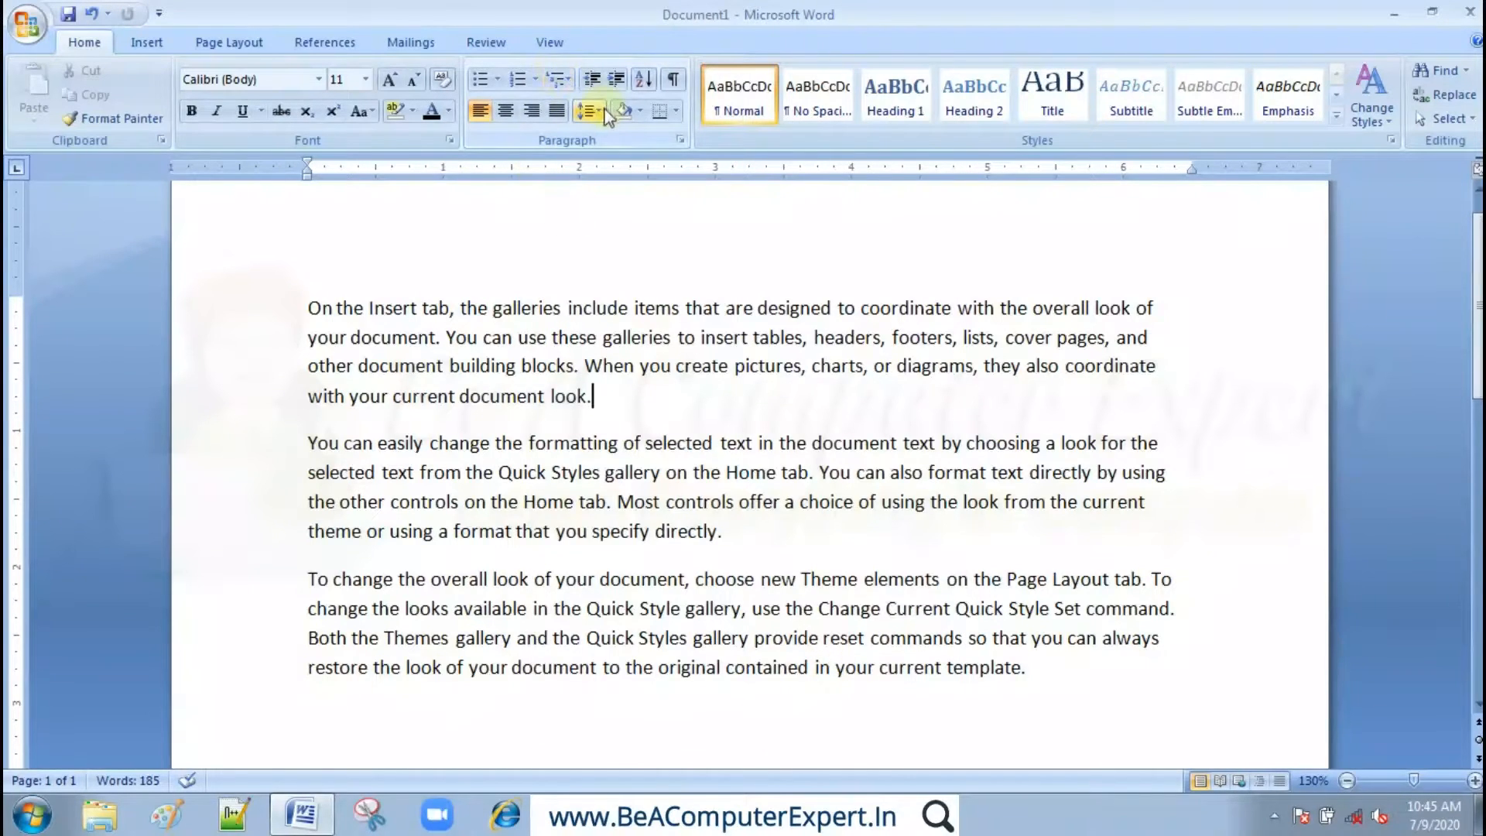
- Select the first paragraph, add space before it, and remove that added space
{"action": "left_click", "coordinate": [602, 109]}
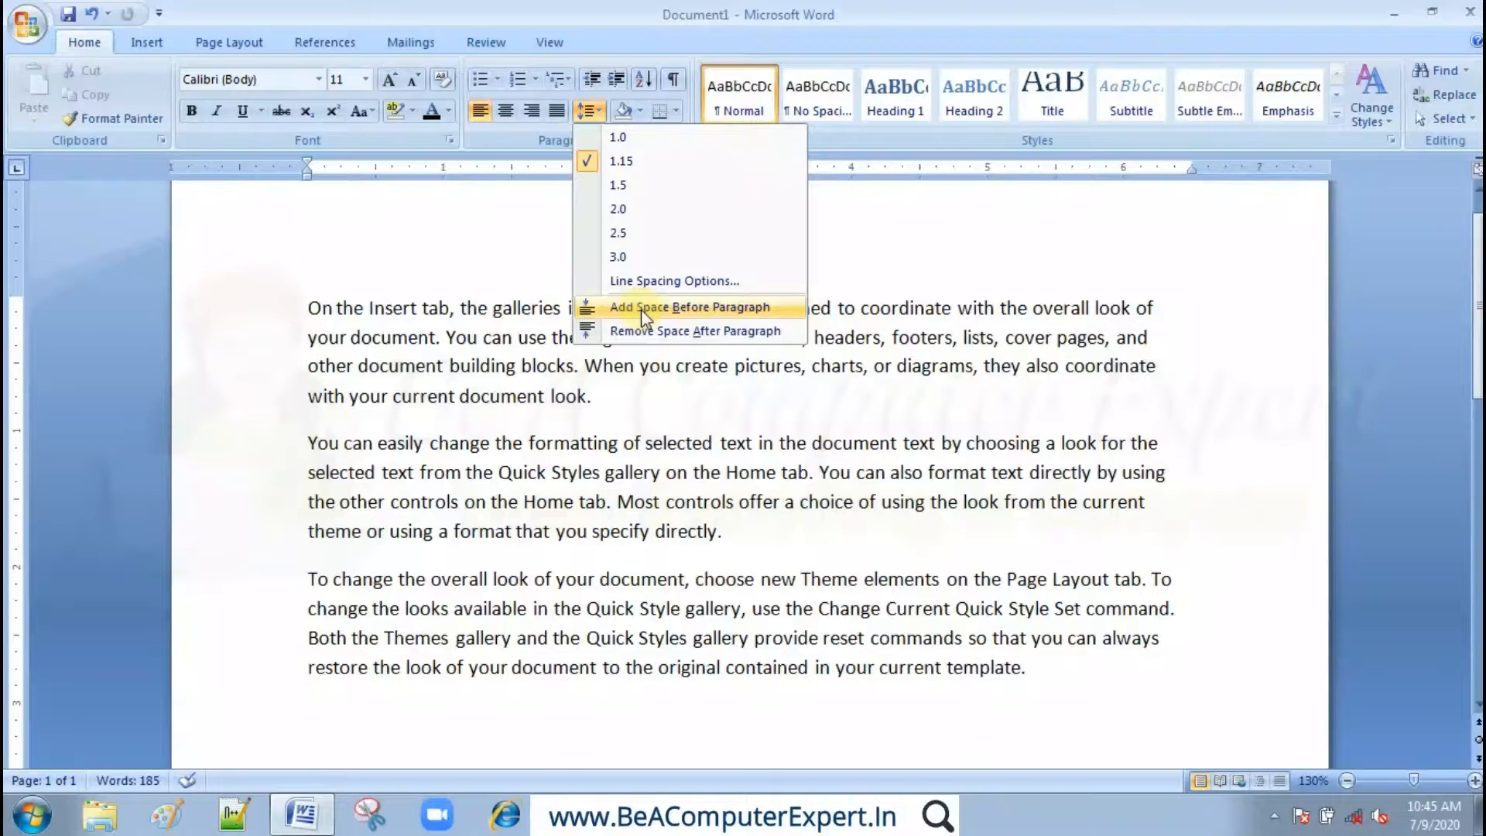
{"action": "left_click", "coordinate": [337, 371]}
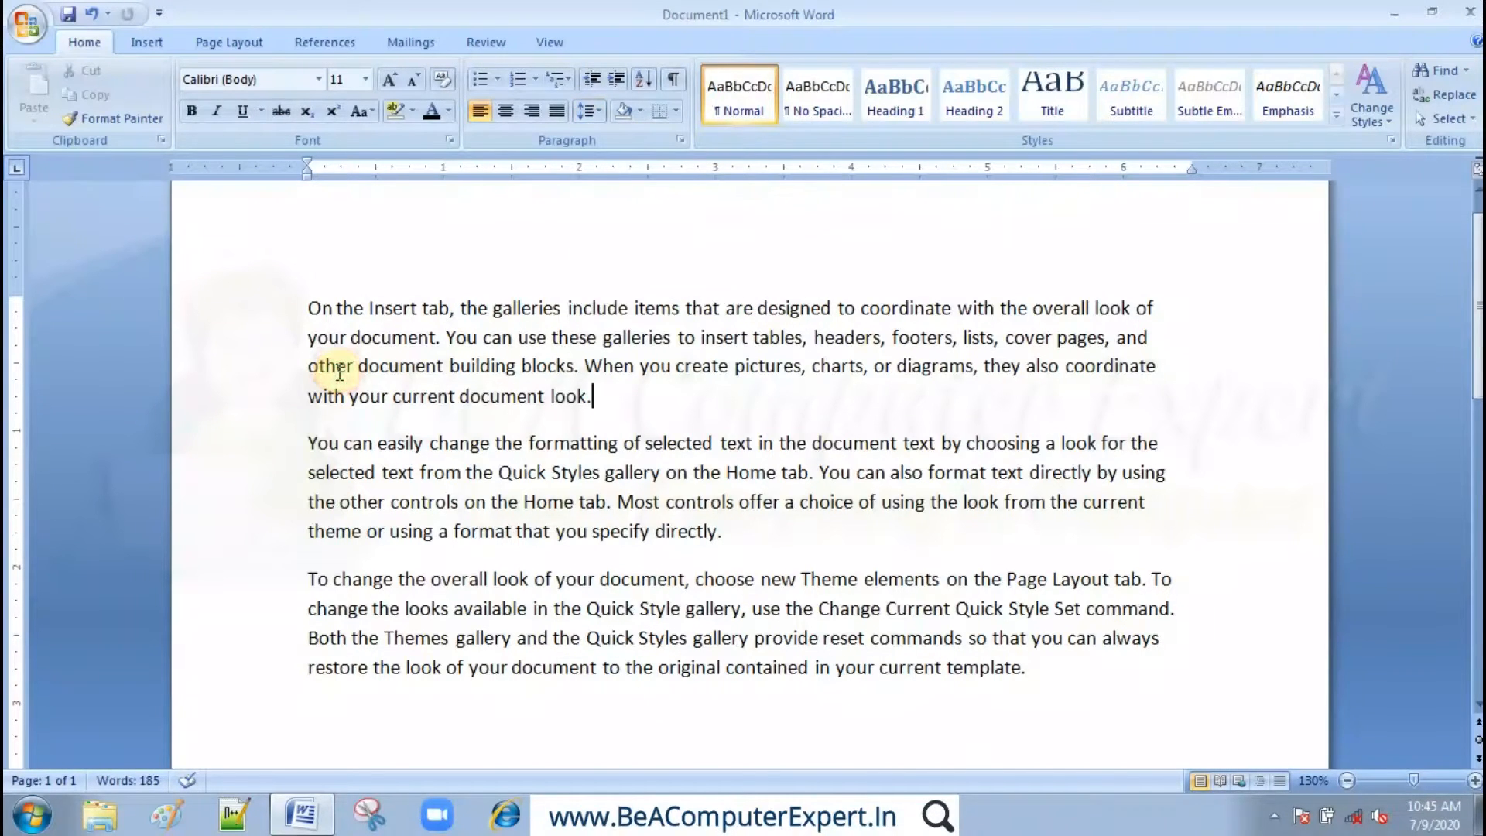
{"action": "left_click_drag", "start_coordinate": [309, 305], "coordinate": [620, 402]}
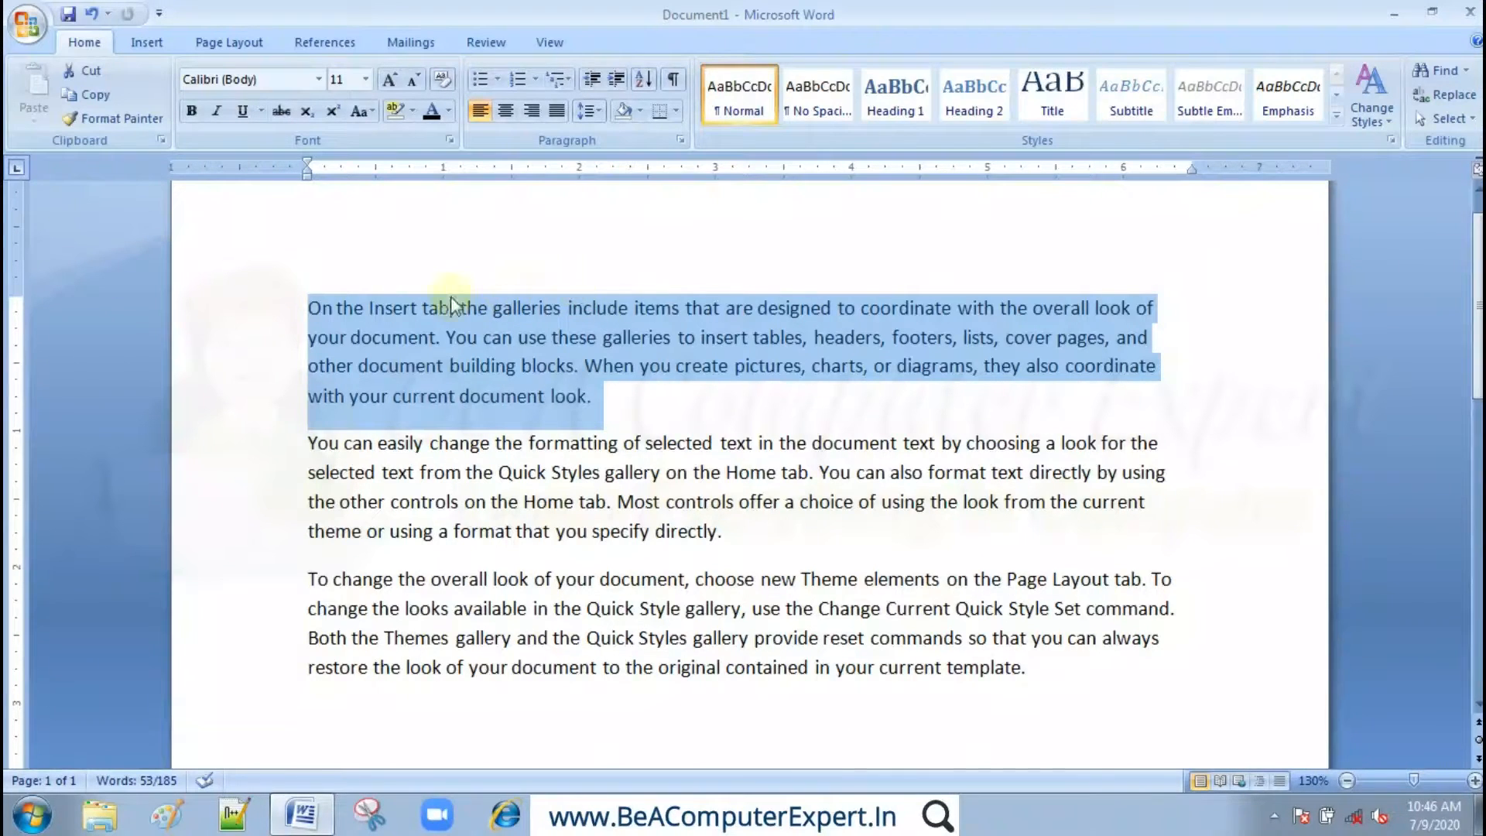
{"action": "left_click", "coordinate": [589, 111]}
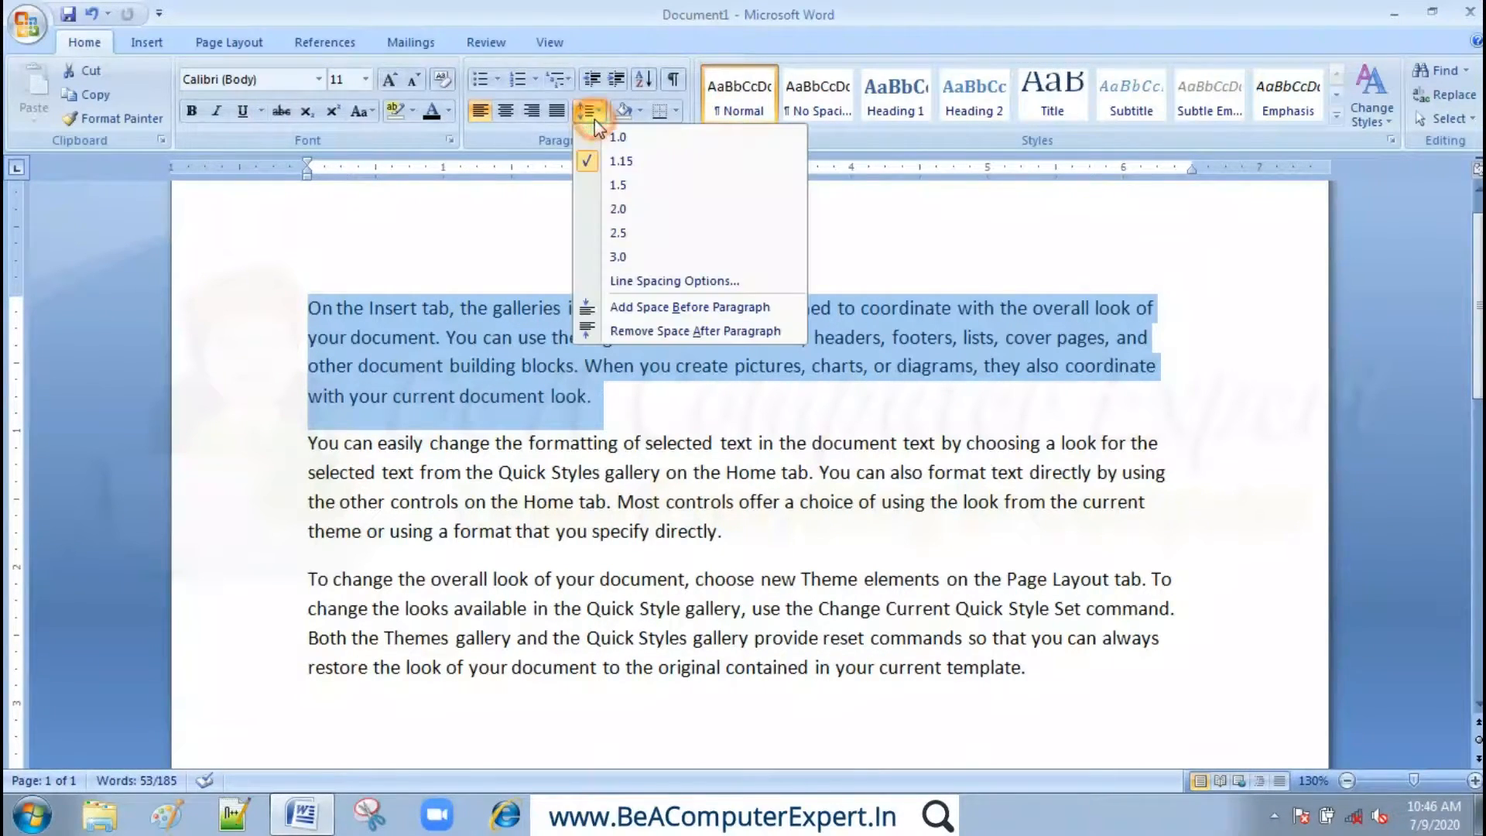
{"action": "left_click", "coordinate": [616, 310]}
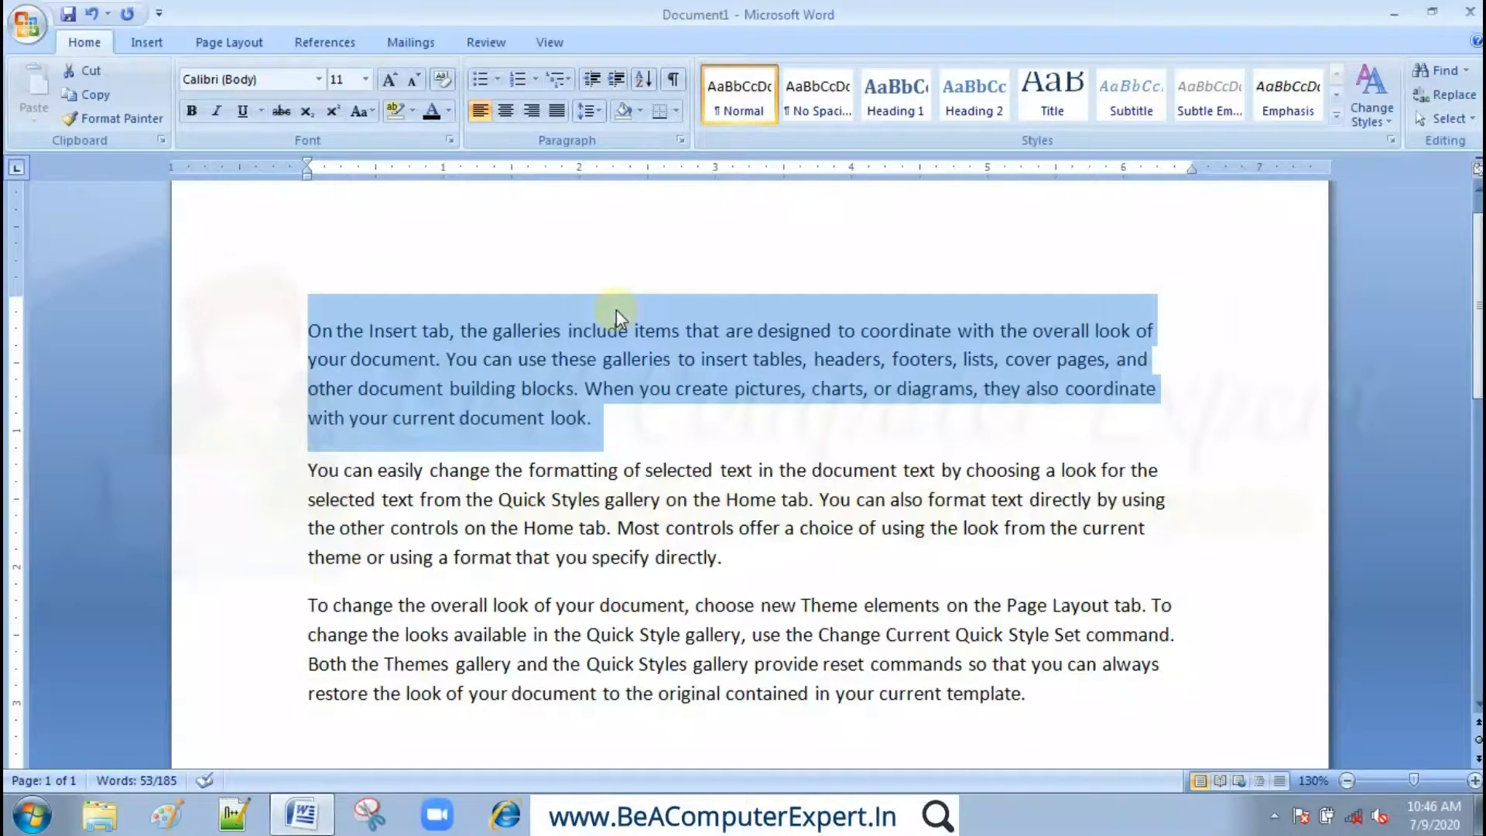
{"action": "left_click", "coordinate": [596, 118]}
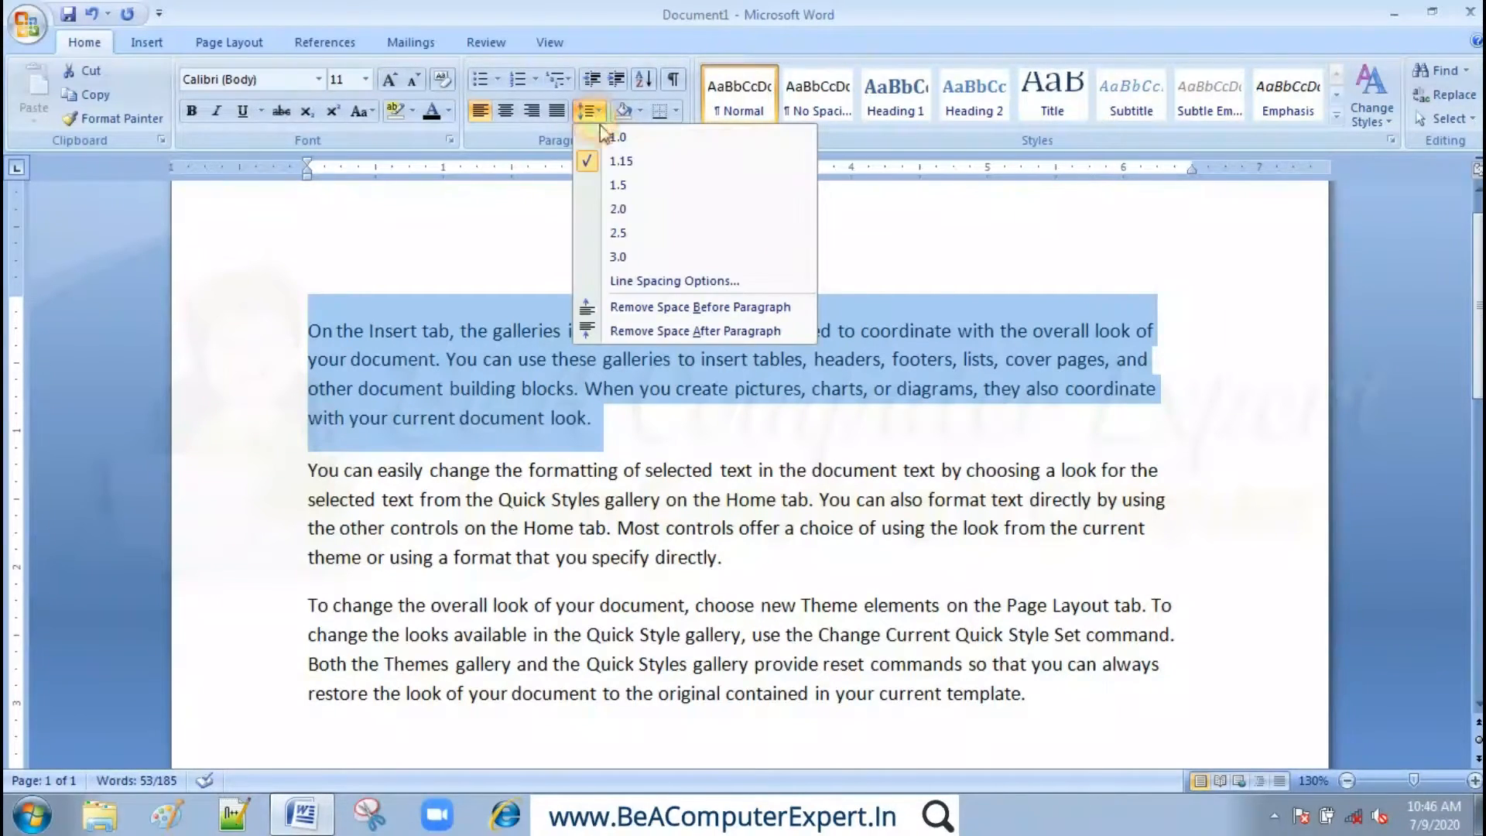
{"action": "left_click", "coordinate": [633, 307]}
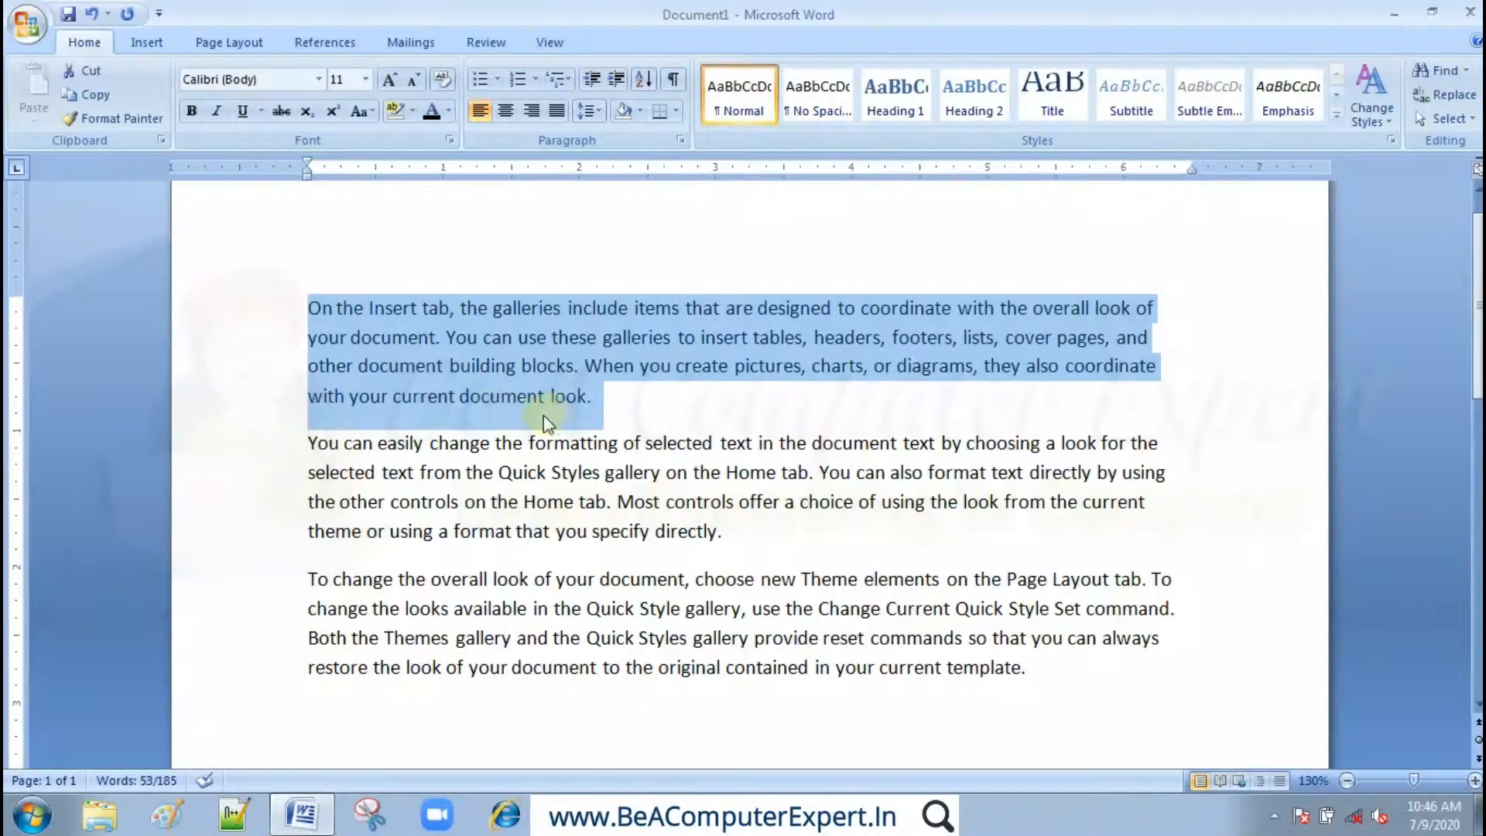
- Remove the space after the first paragraph and add it back
{"action": "left_click", "coordinate": [590, 112]}
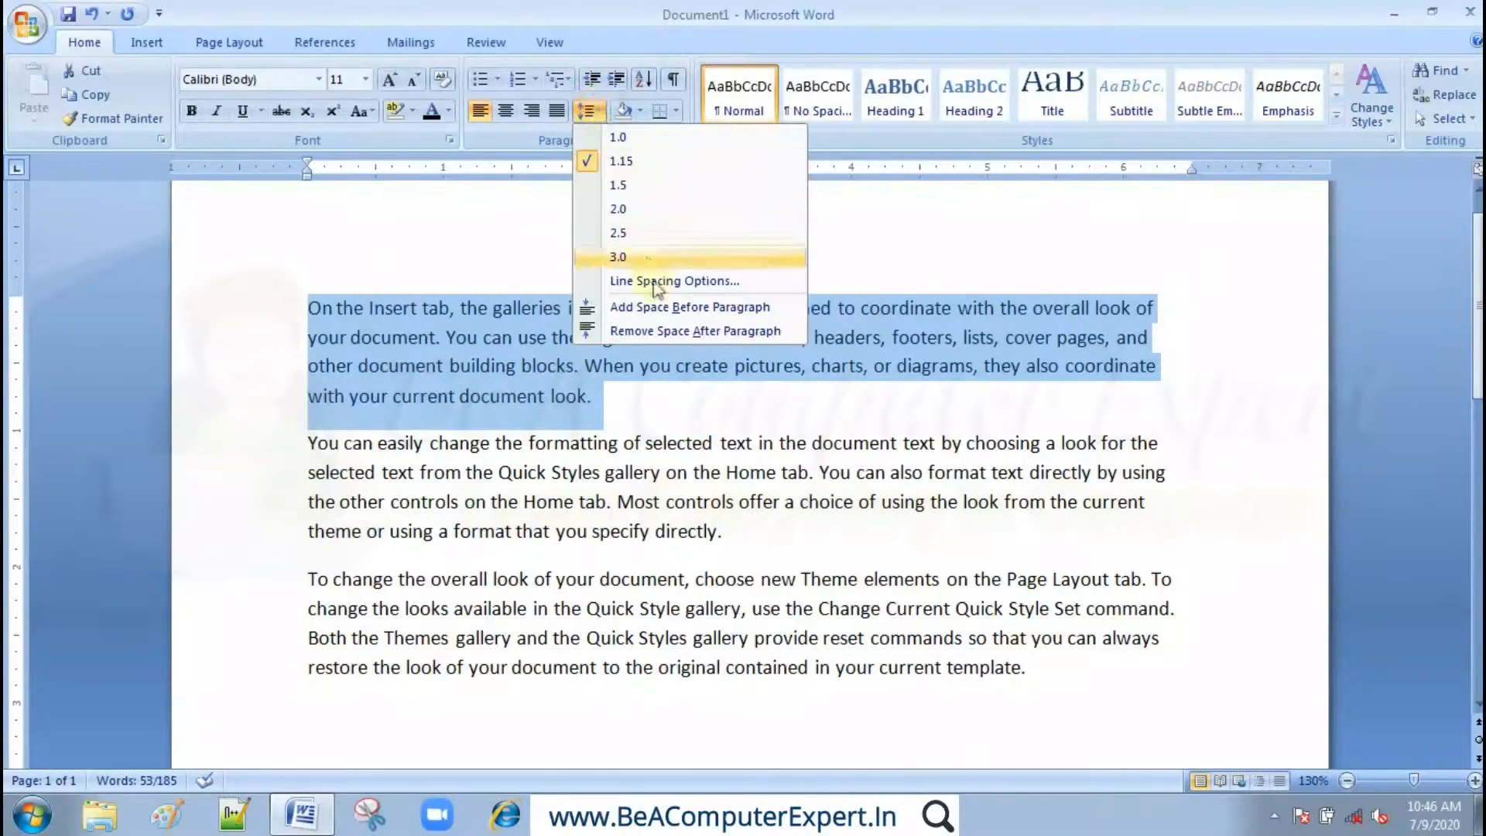
{"action": "left_click", "coordinate": [653, 331]}
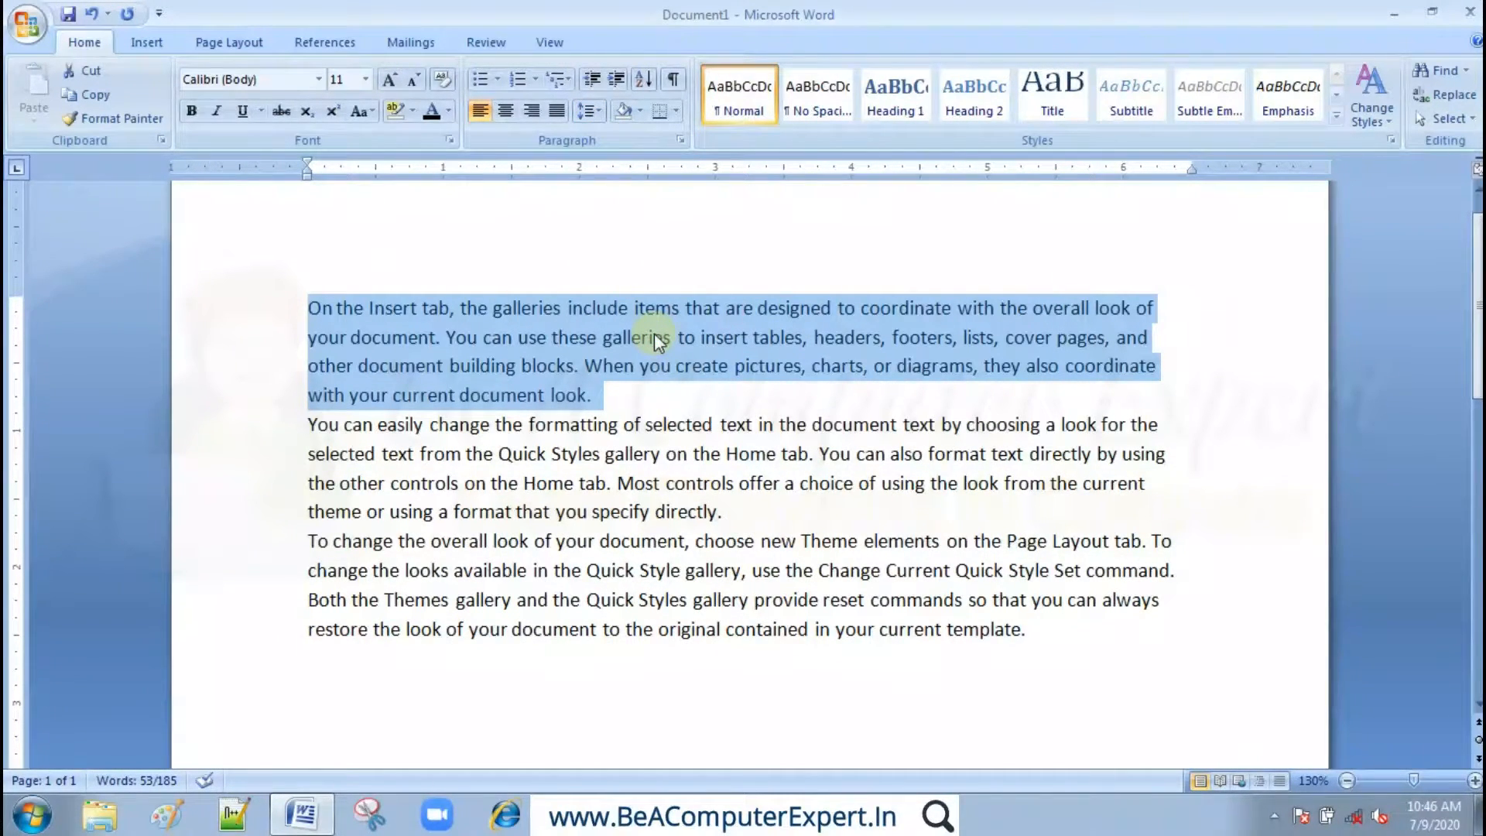
{"action": "left_click", "coordinate": [592, 110]}
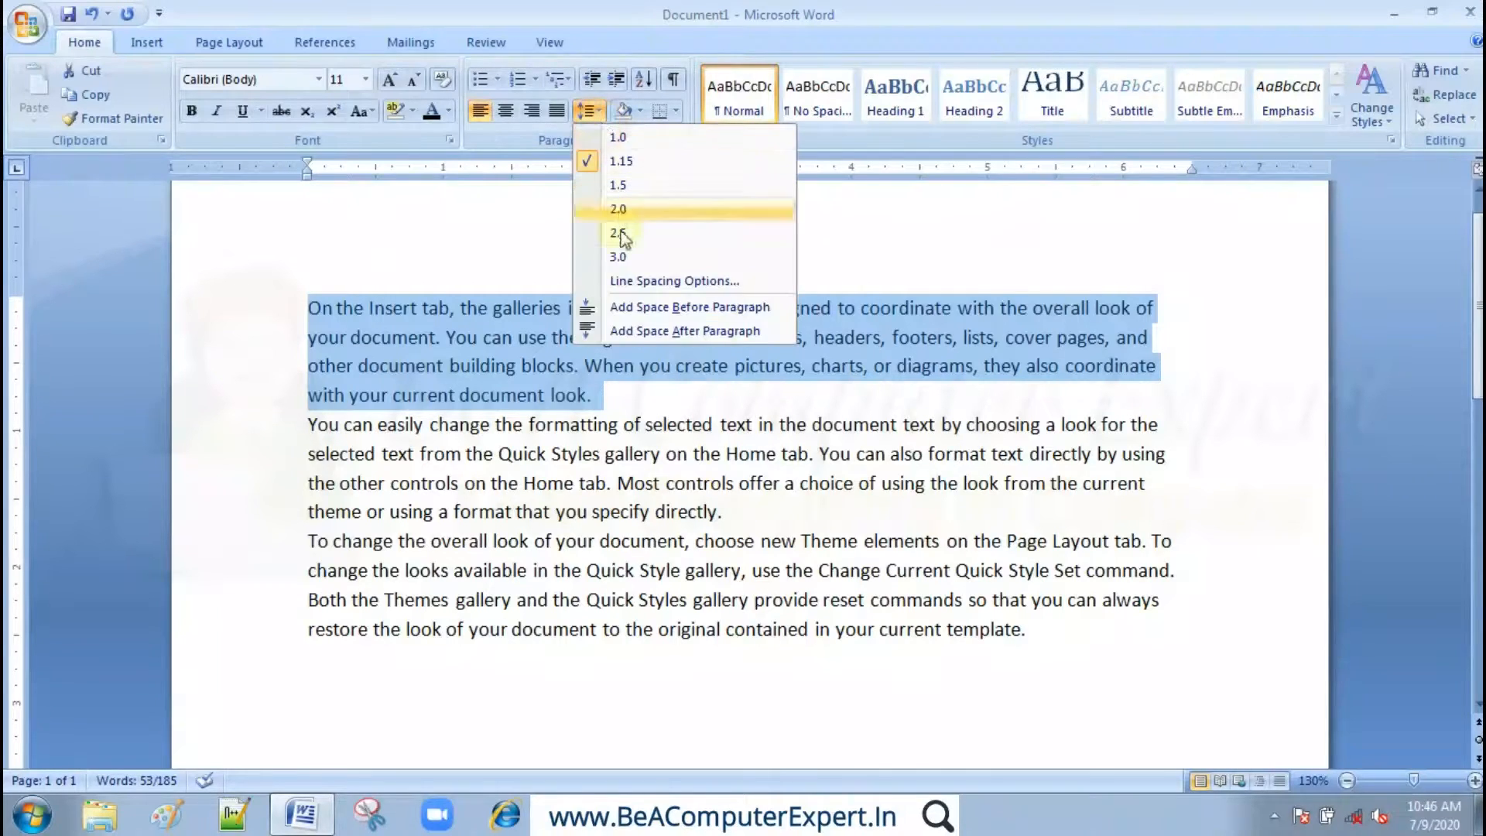
{"action": "left_click", "coordinate": [635, 332]}
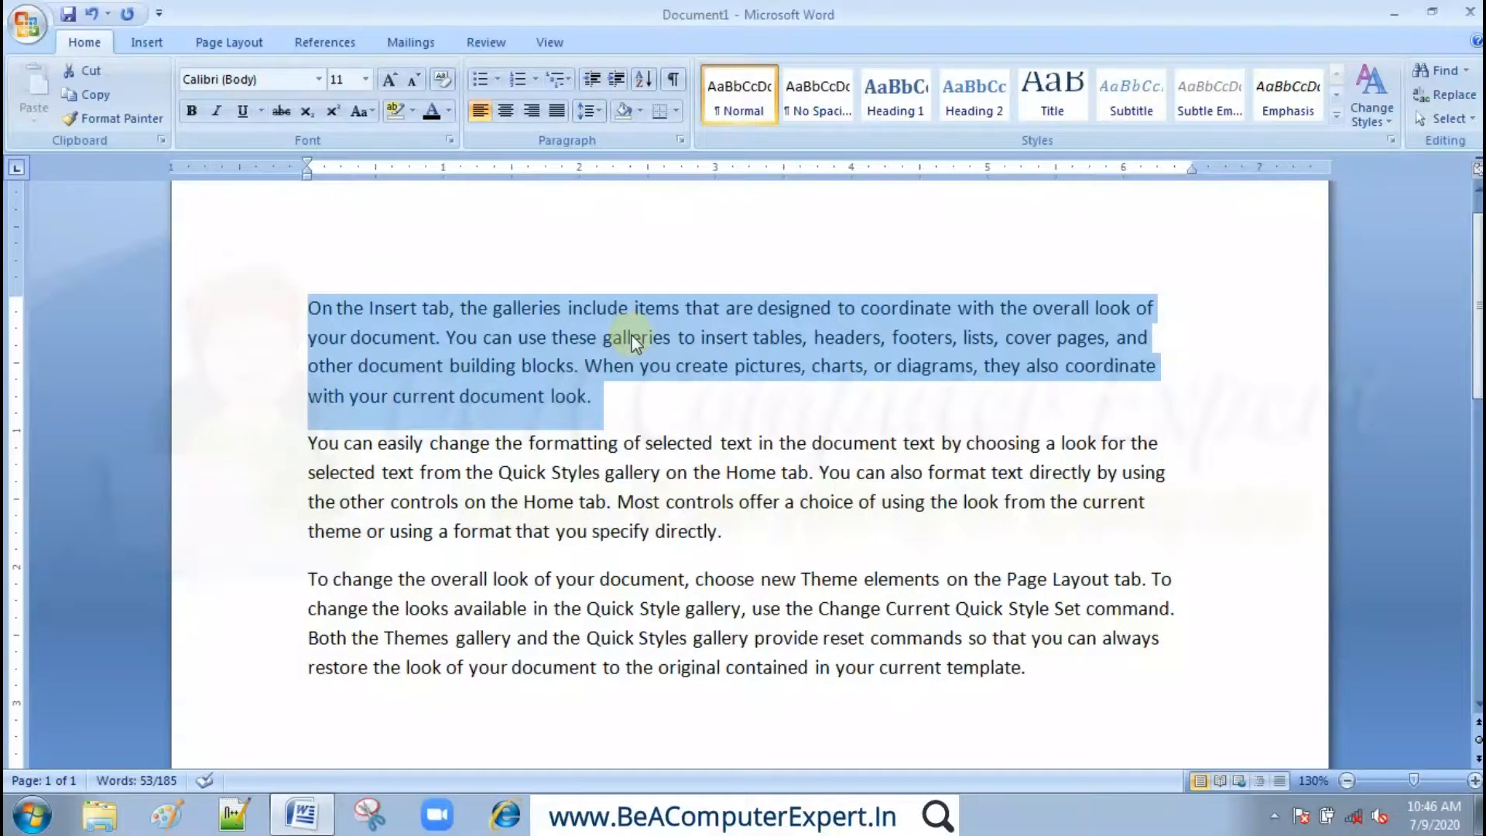
{"action": "left_click", "coordinate": [593, 112]}
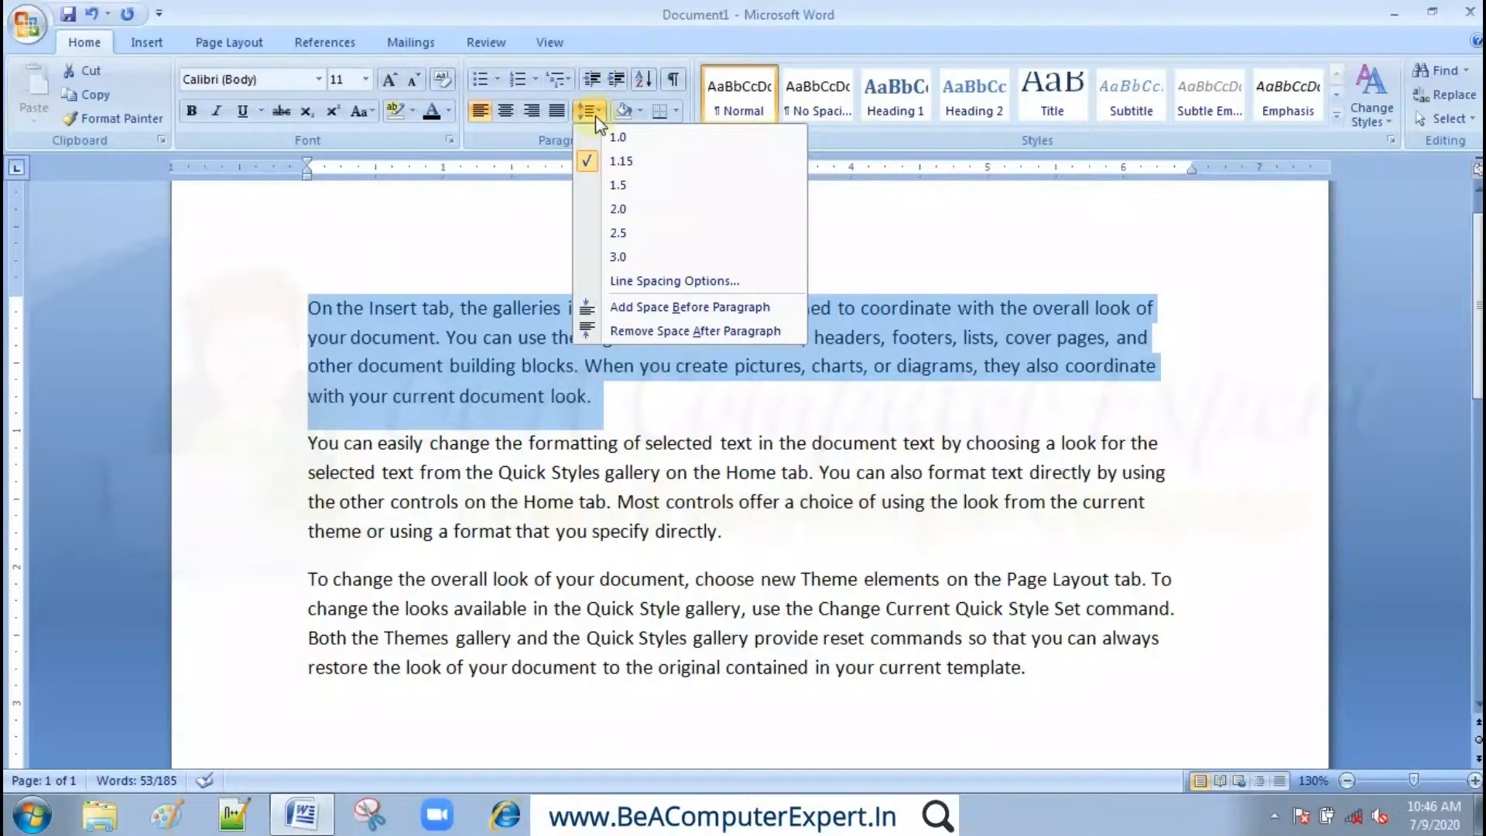
{"action": "left_click", "coordinate": [596, 116]}
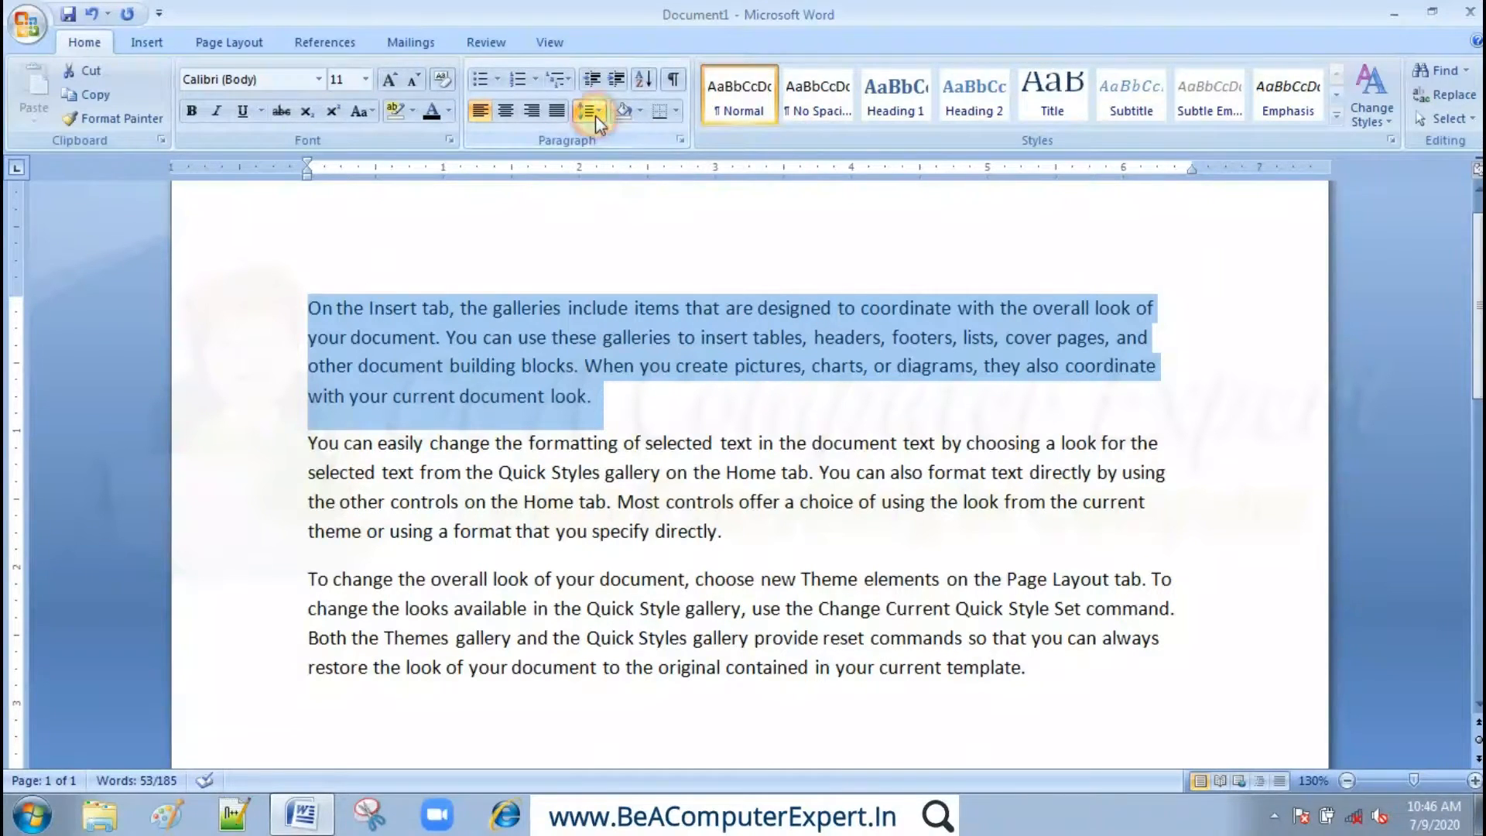
- Preview yellow highlighting on the first paragraph, shade it with standard light green, and clear the shading
{"action": "left_click", "coordinate": [640, 110]}
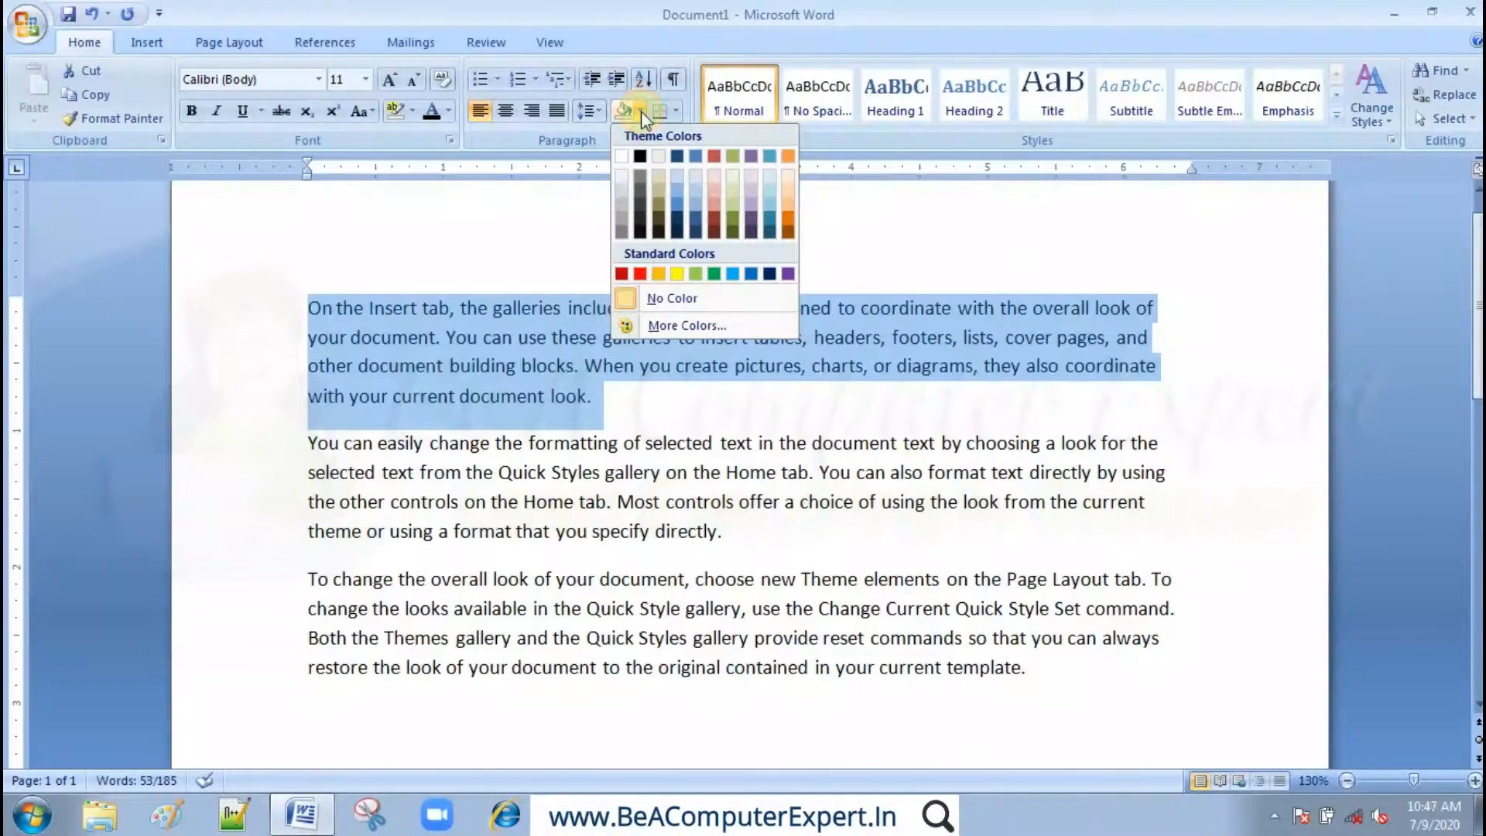
{"action": "left_click", "coordinate": [641, 110]}
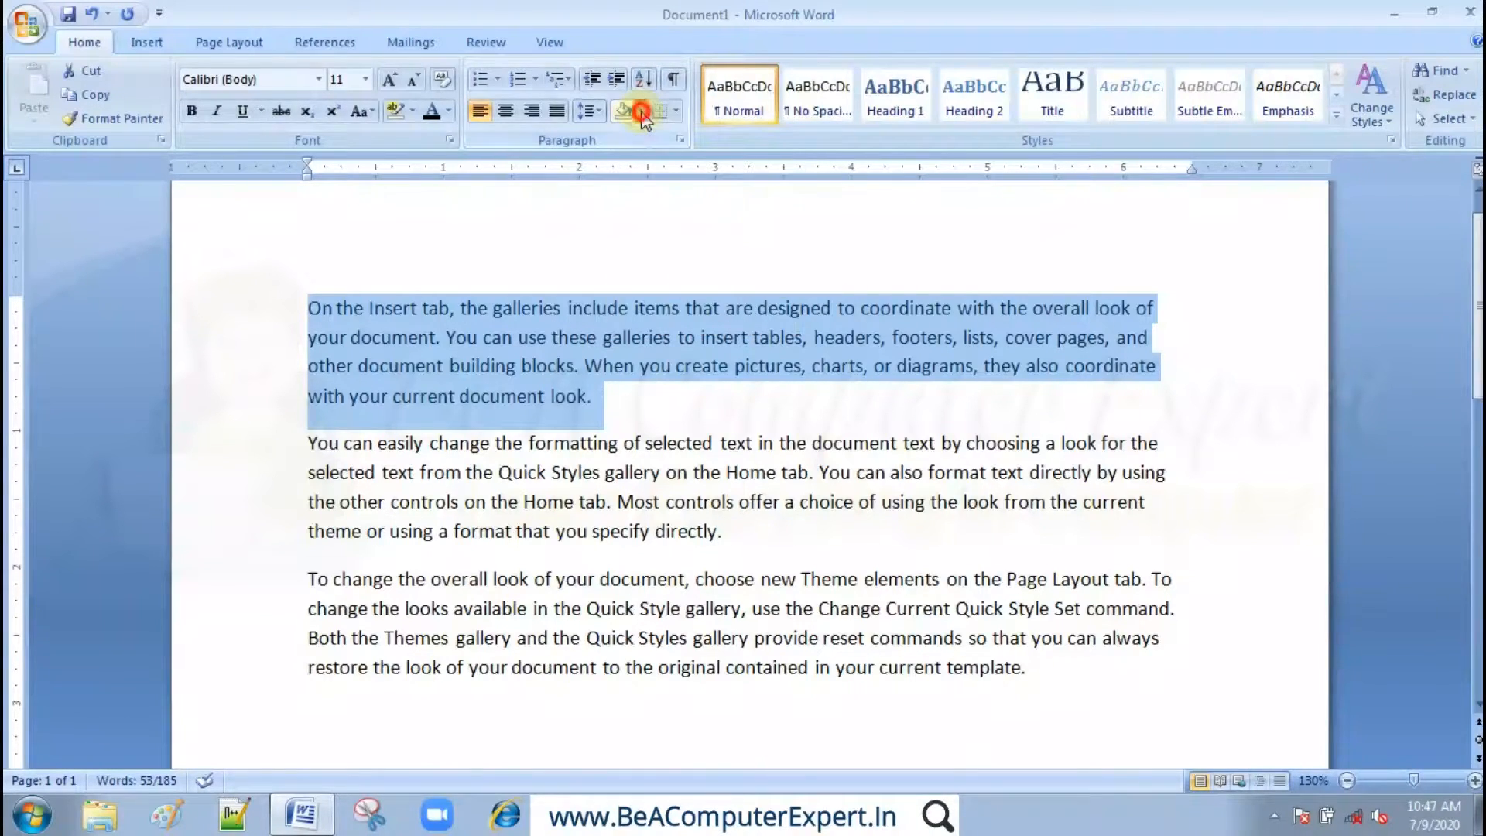
{"action": "left_click", "coordinate": [411, 113]}
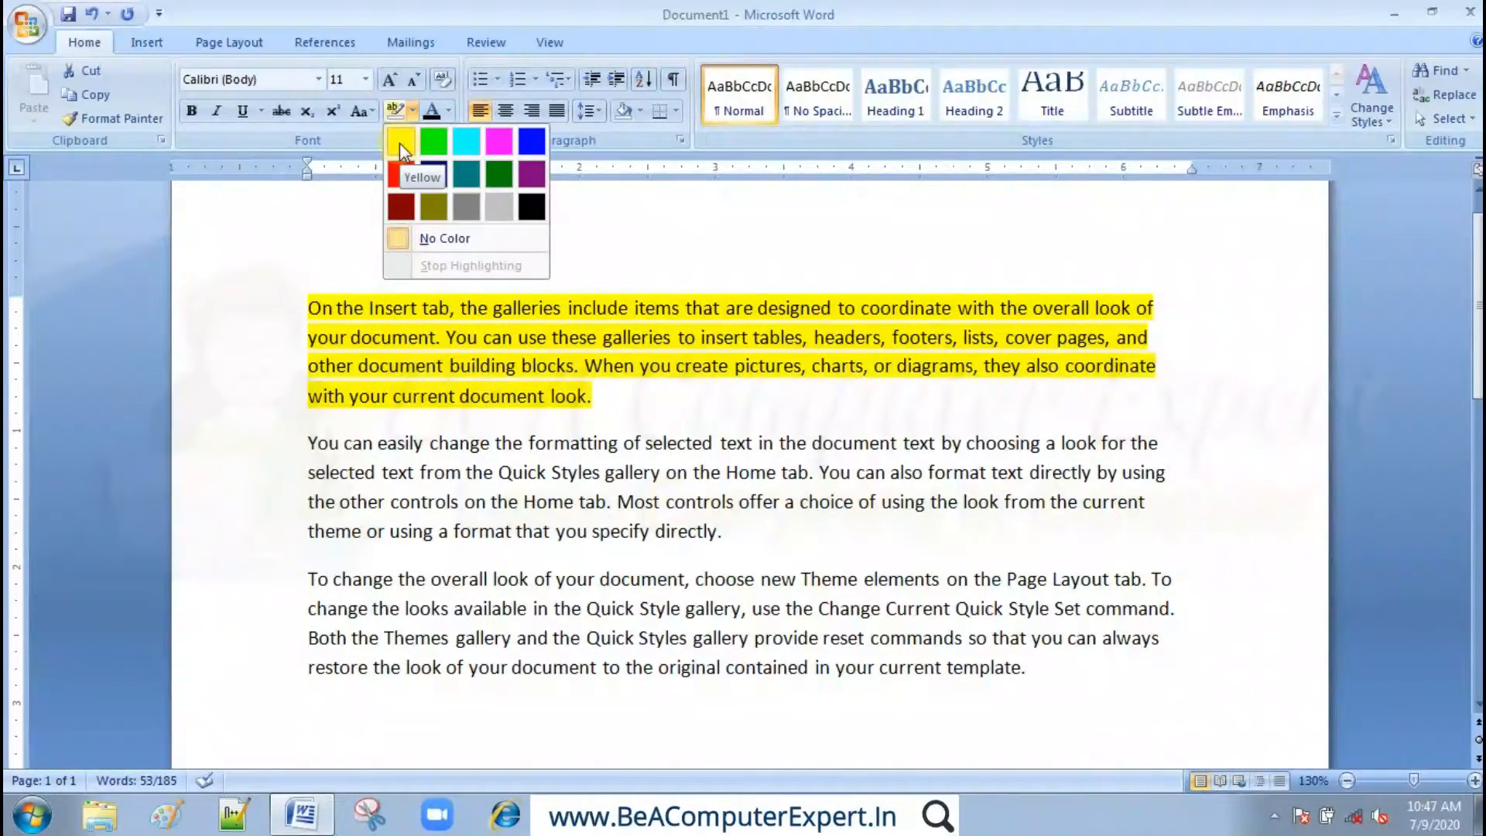
{"action": "left_click", "coordinate": [639, 112]}
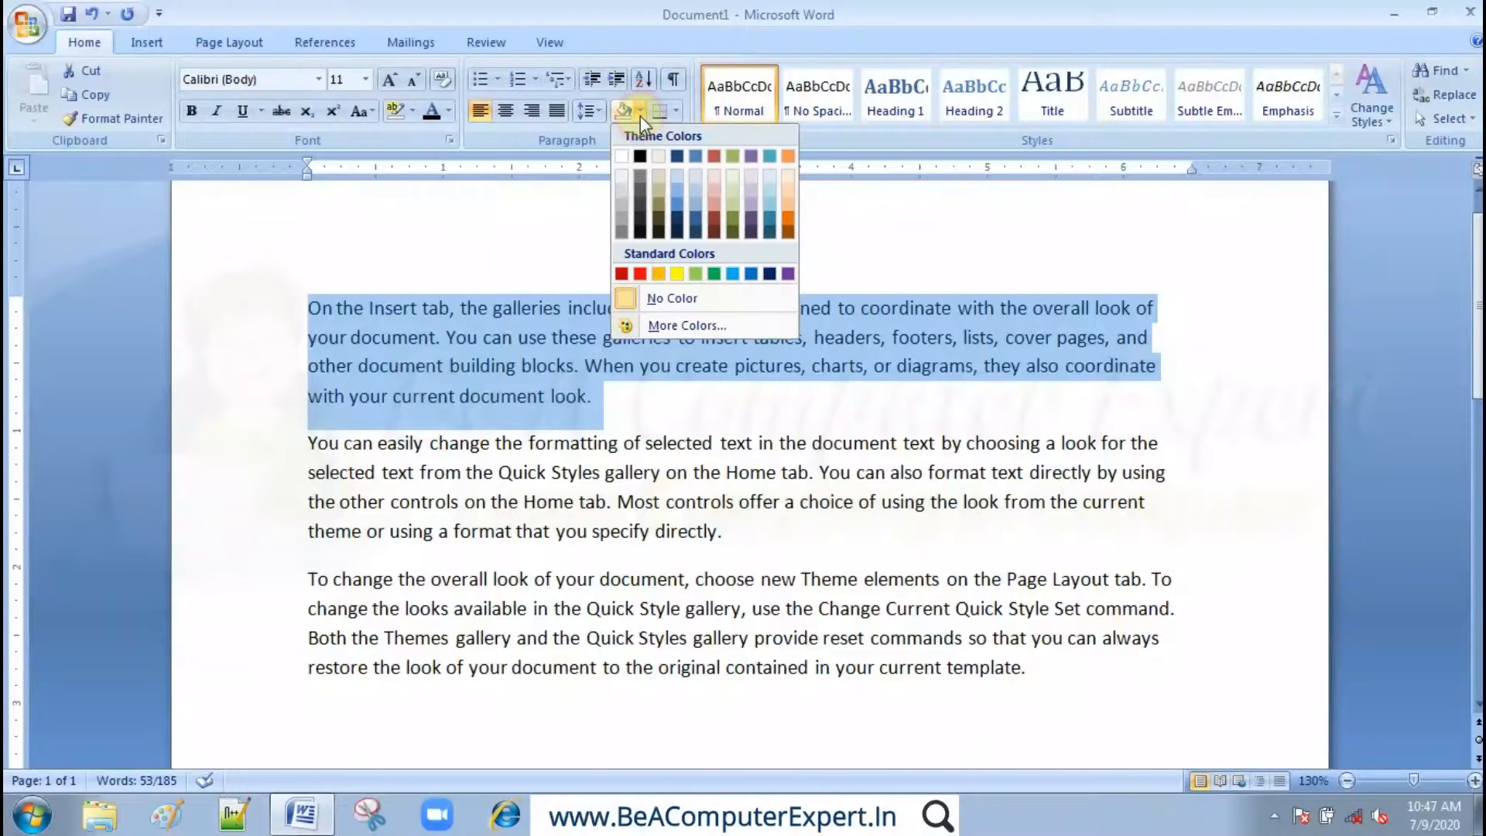
{"action": "left_click", "coordinate": [697, 275]}
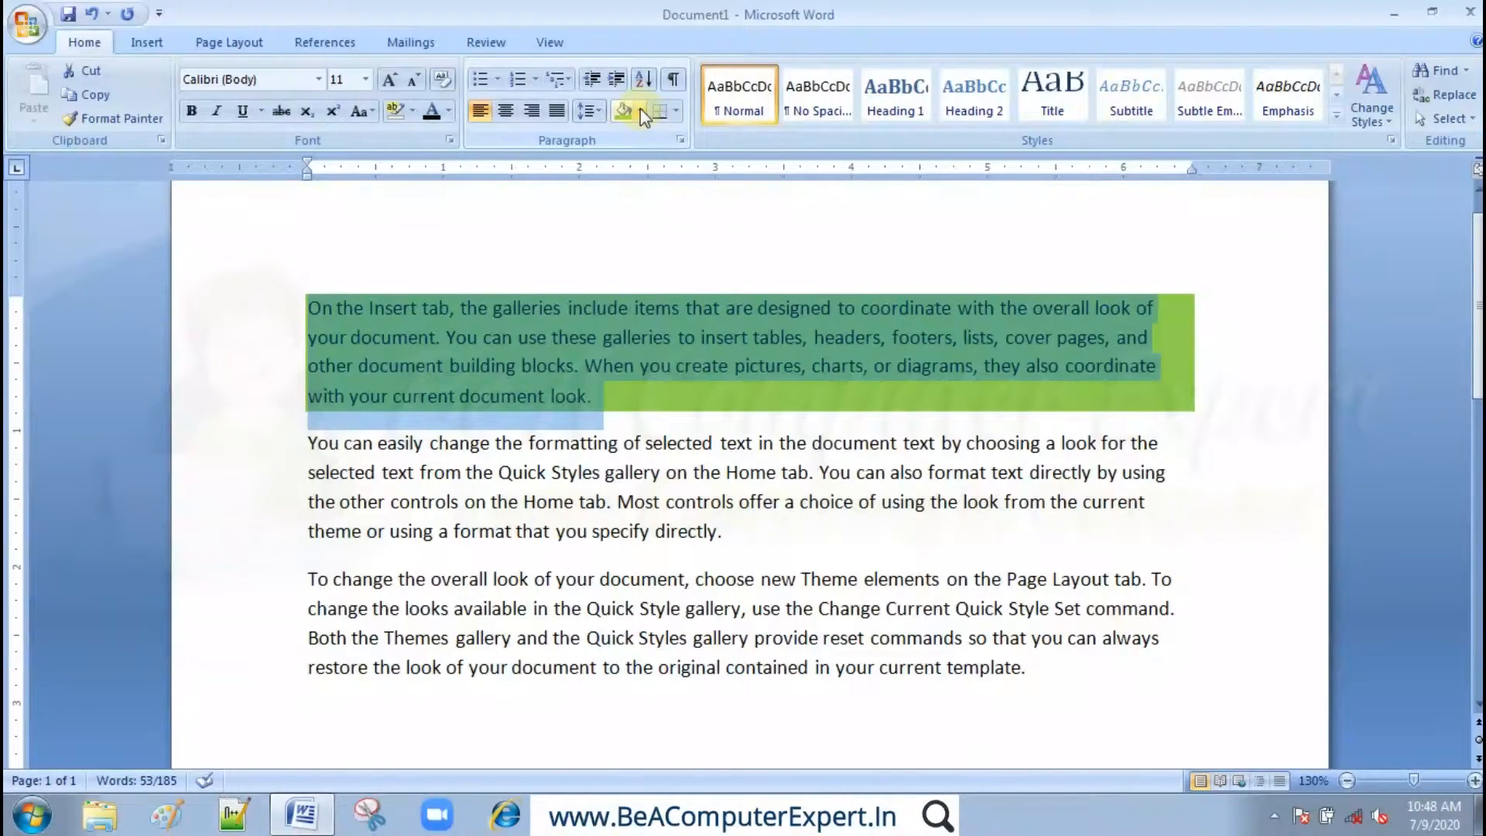
{"action": "left_click", "coordinate": [639, 110]}
{"action": "left_click", "coordinate": [670, 299]}
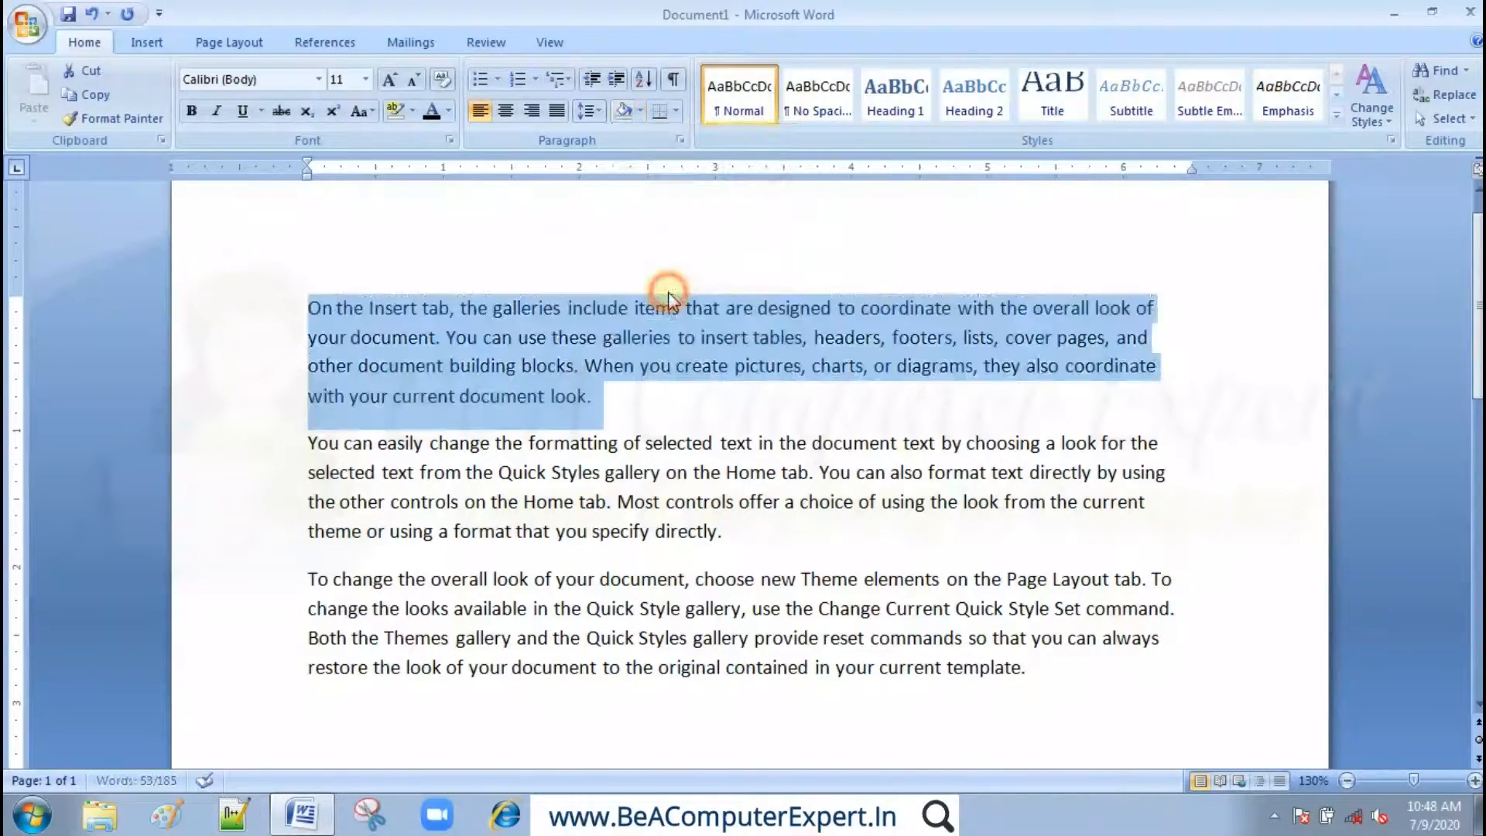
- Shade the first paragraph with a custom dark green, RGB 26, 136, 18, and reset the shading to No Color
{"action": "left_click", "coordinate": [639, 110]}
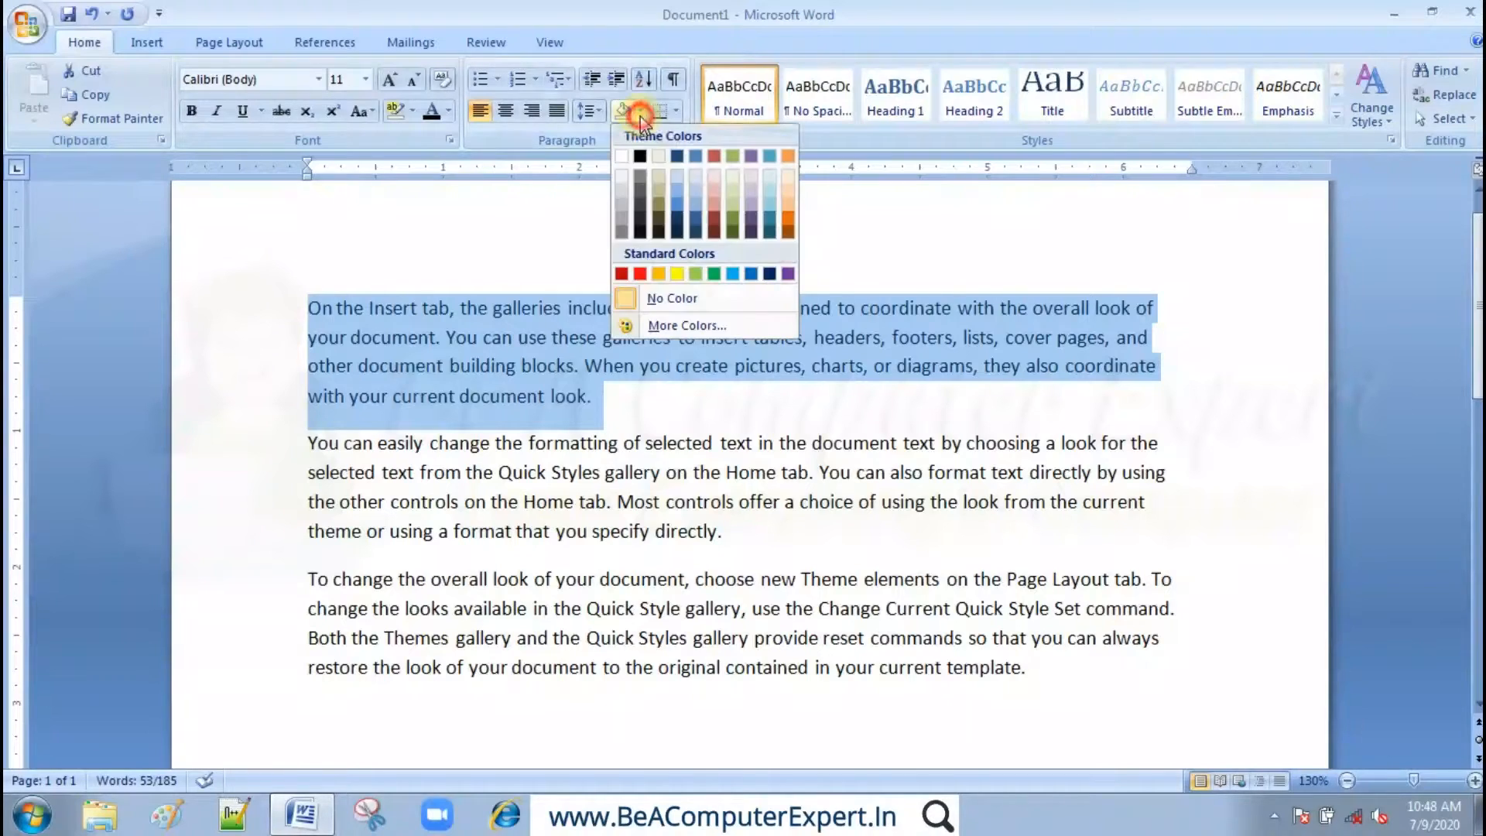
{"action": "left_click", "coordinate": [676, 325]}
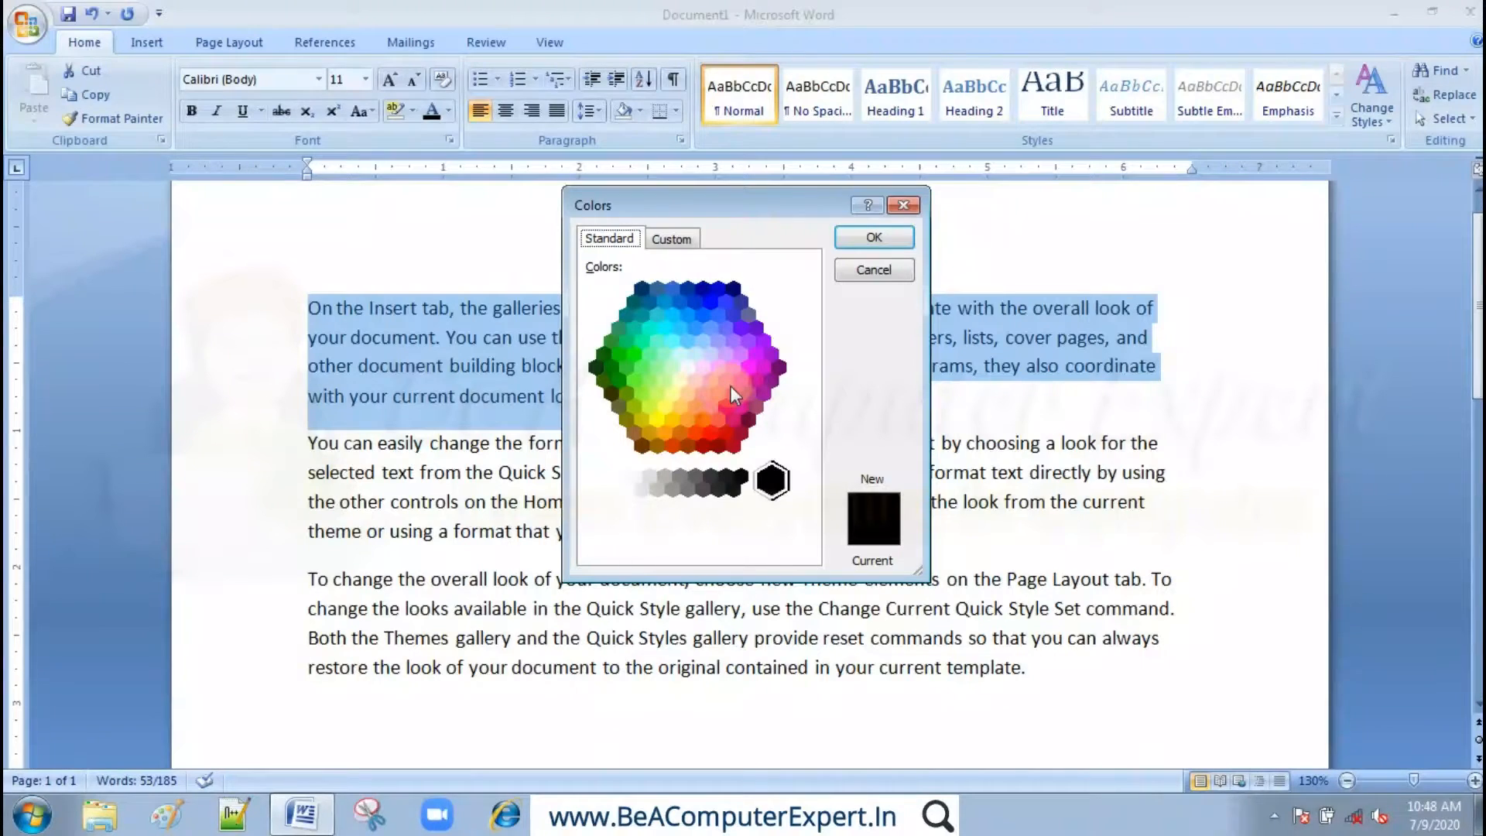
{"action": "left_click", "coordinate": [756, 406]}
{"action": "left_click", "coordinate": [709, 382]}
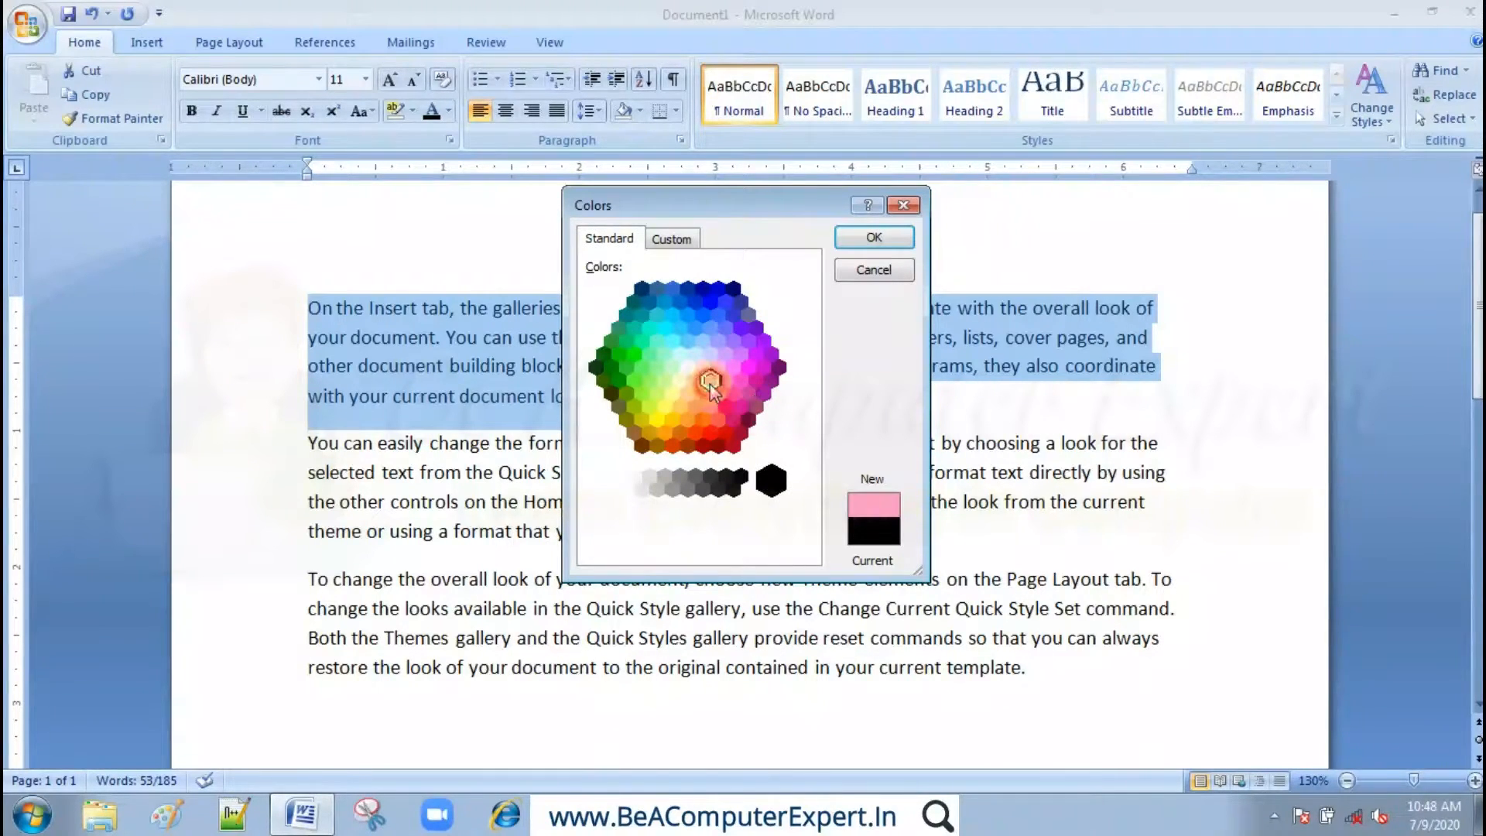
{"action": "left_click", "coordinate": [672, 239]}
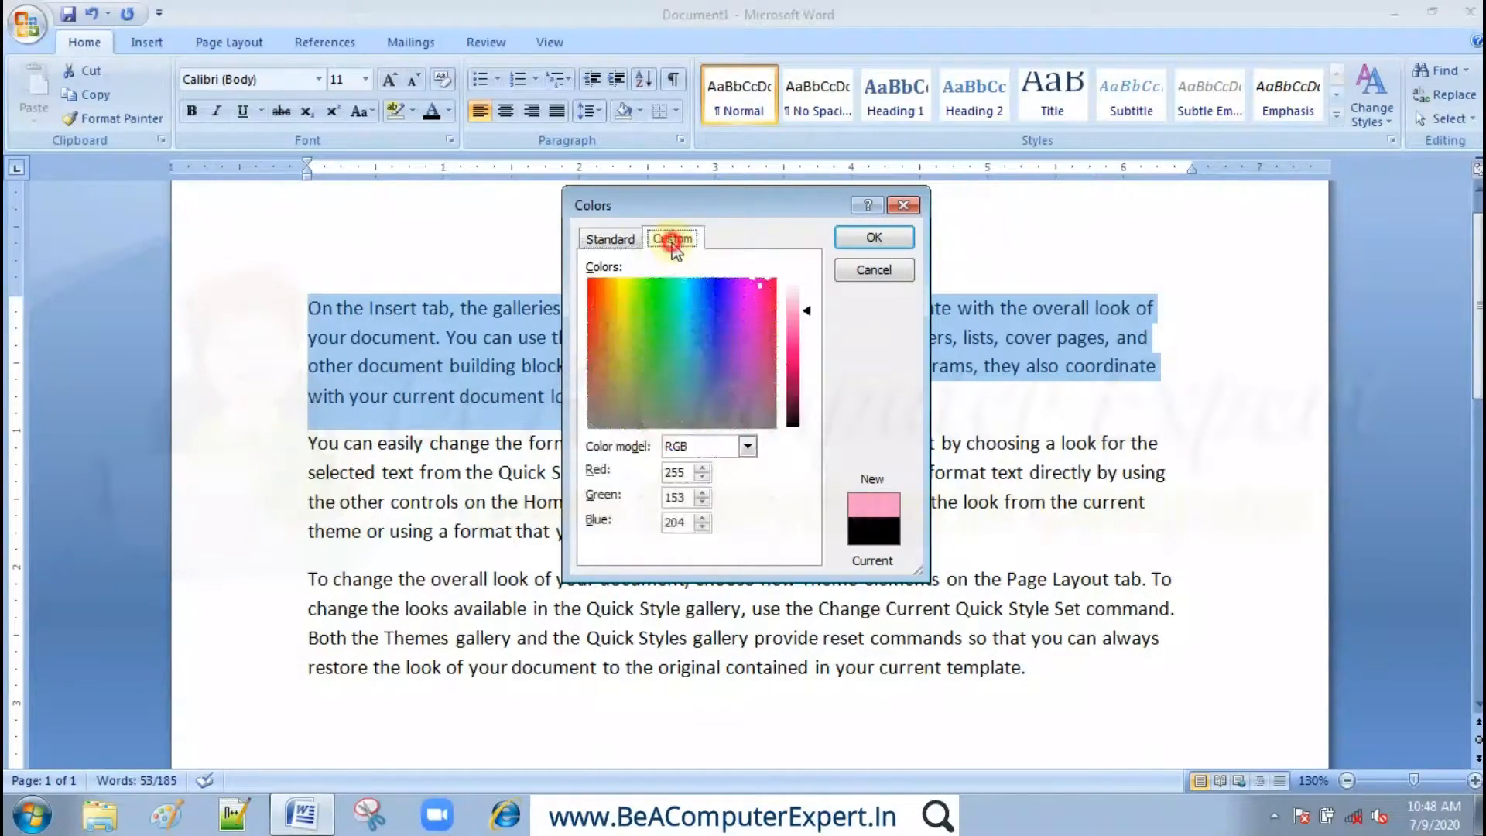
{"action": "left_click", "coordinate": [648, 312]}
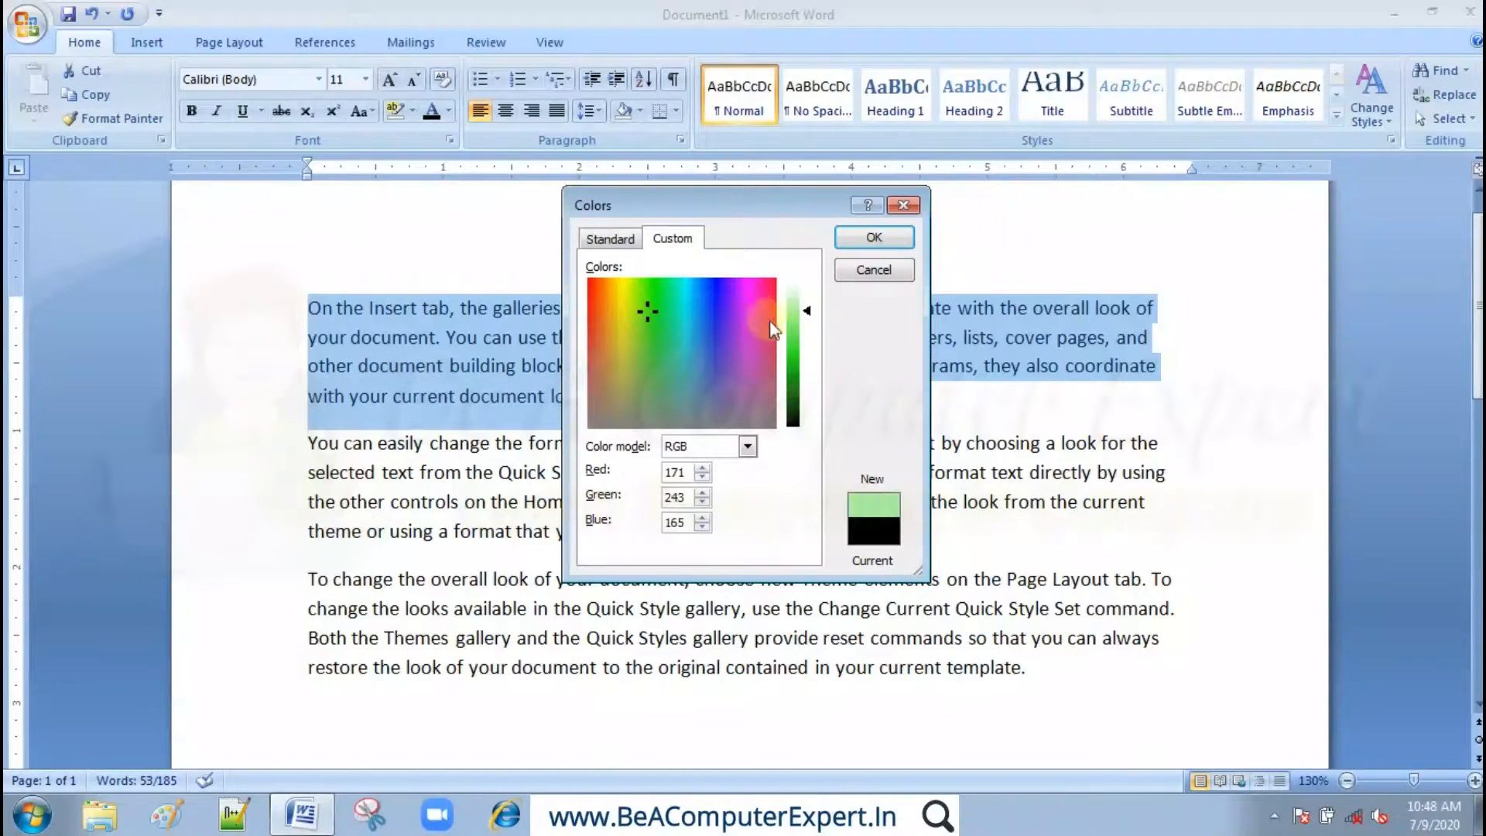
{"action": "left_click_drag", "start_coordinate": [807, 313], "coordinate": [806, 383]}
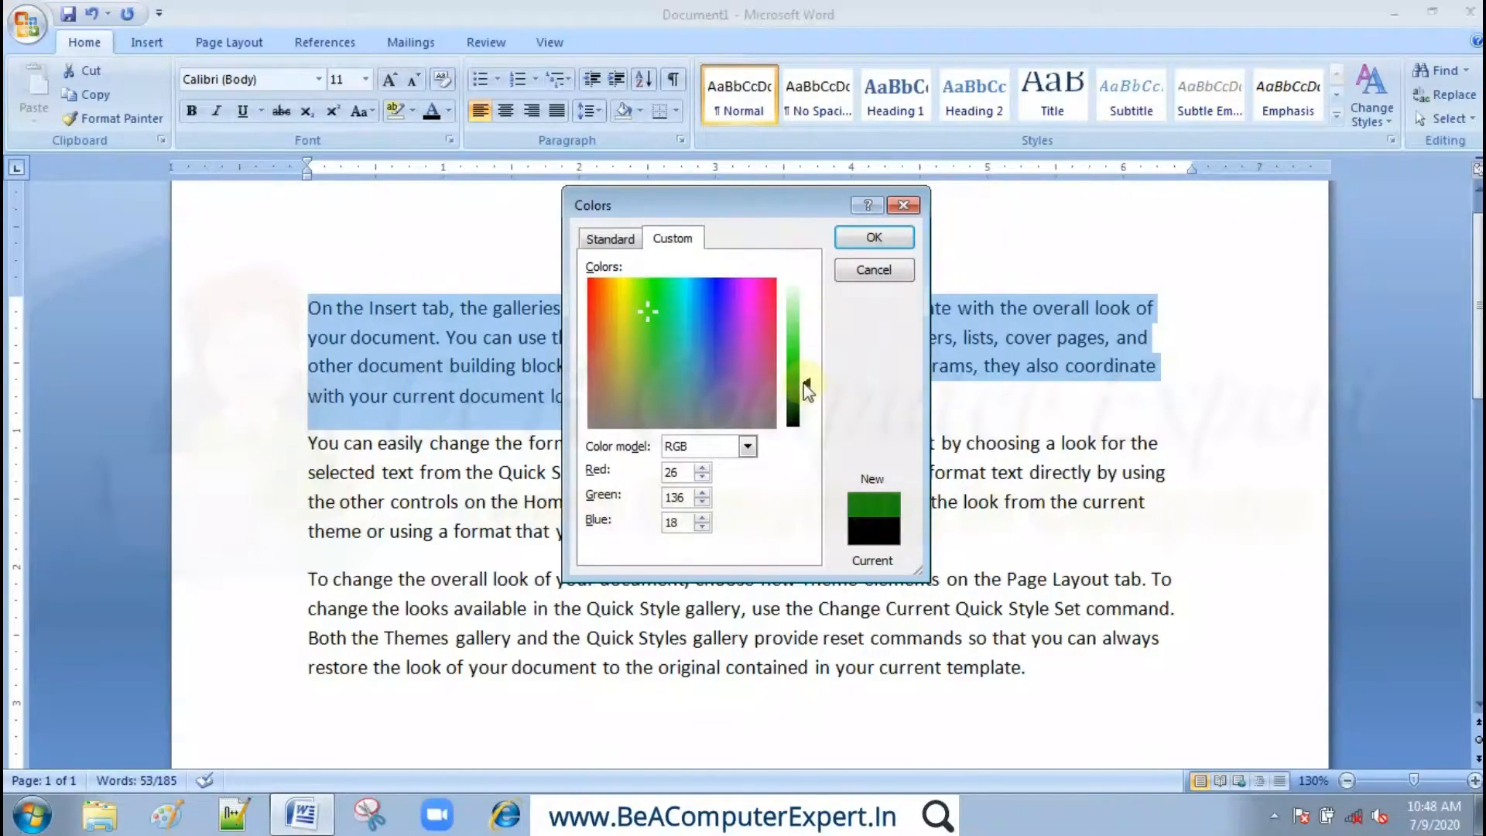
{"action": "left_click", "coordinate": [869, 238]}
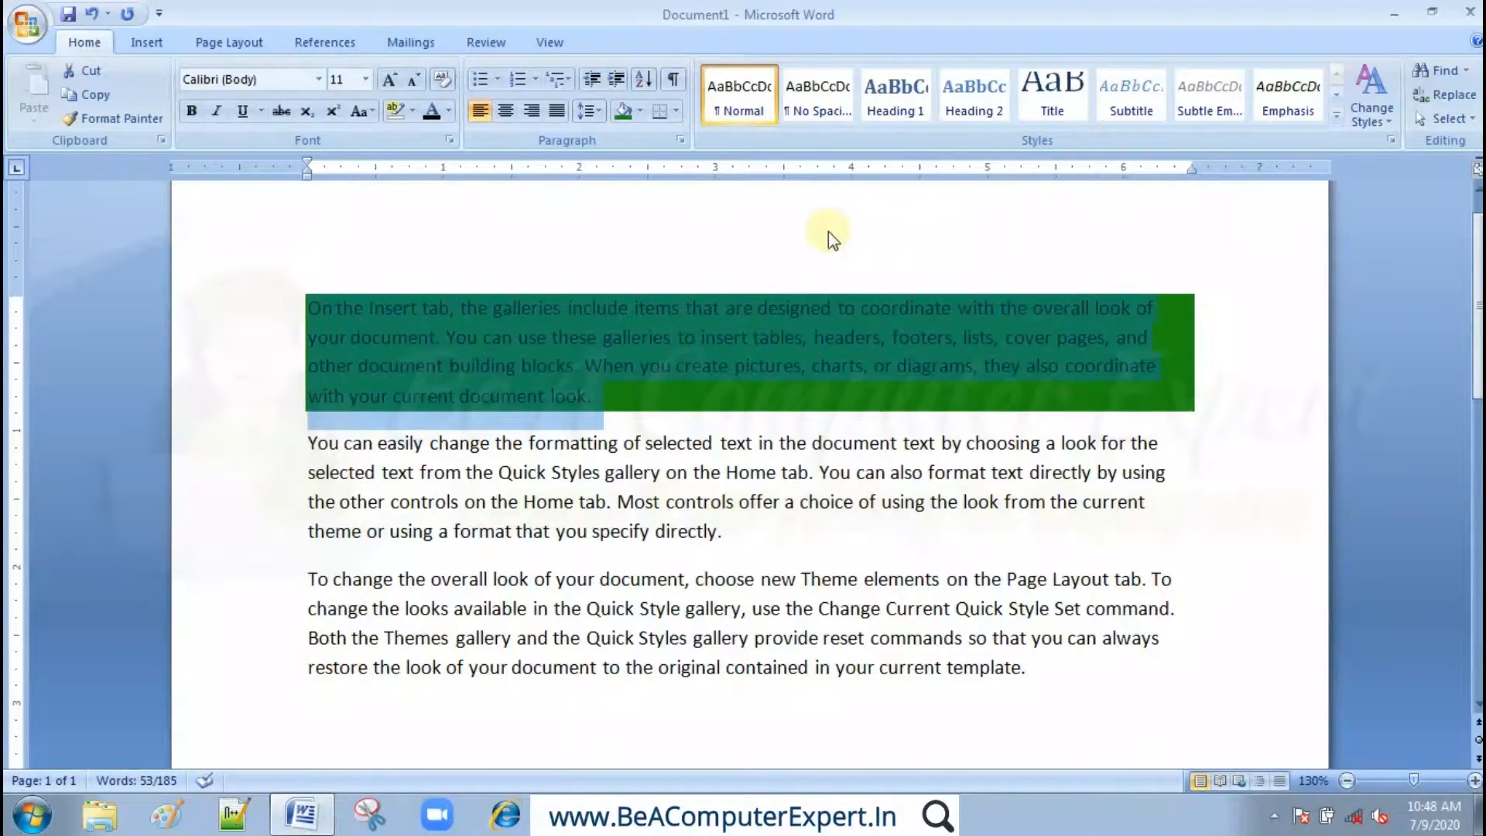
{"action": "left_click", "coordinate": [639, 113]}
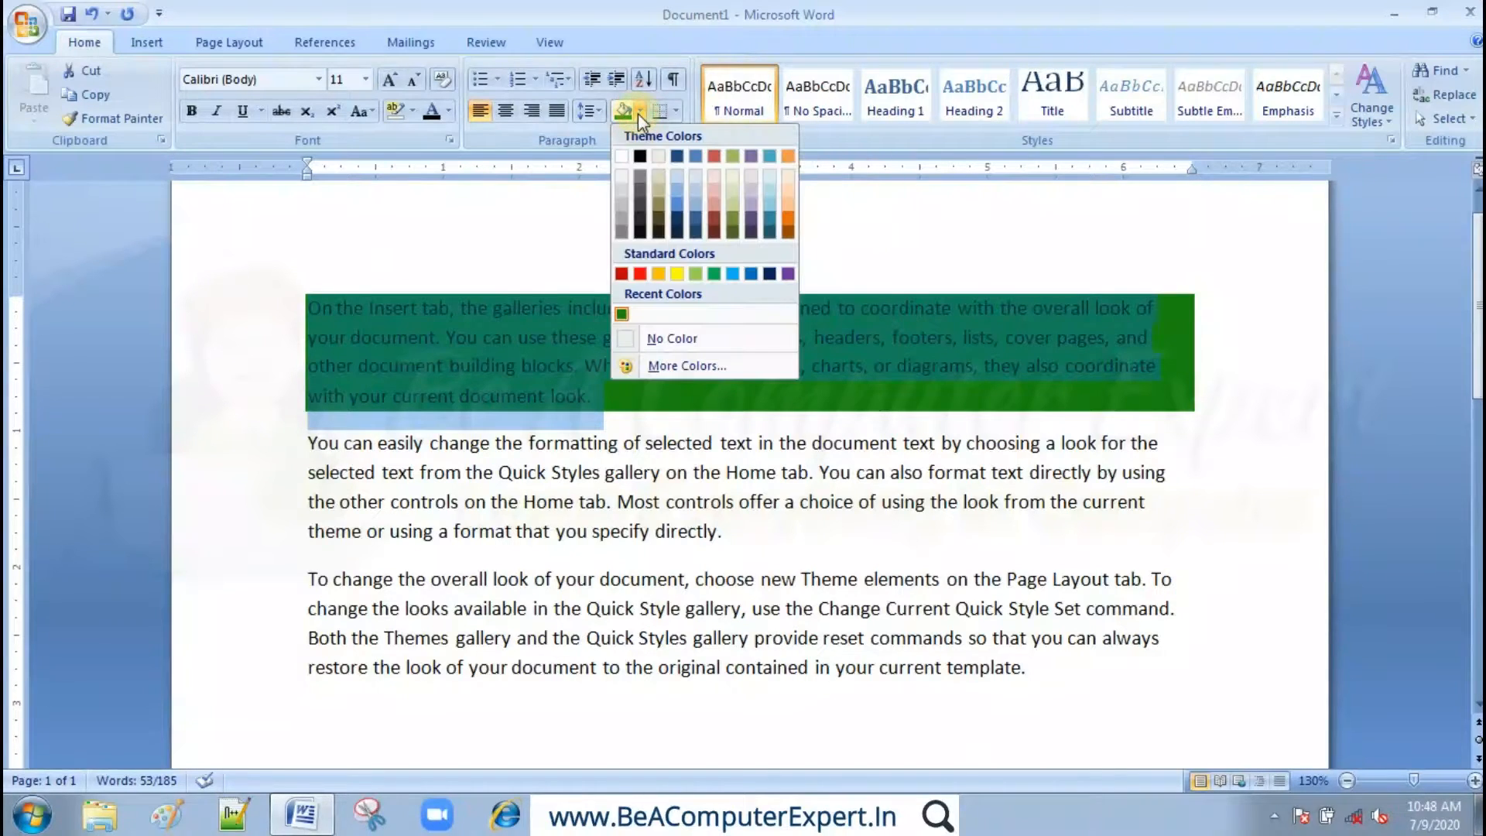
{"action": "left_click", "coordinate": [670, 340]}
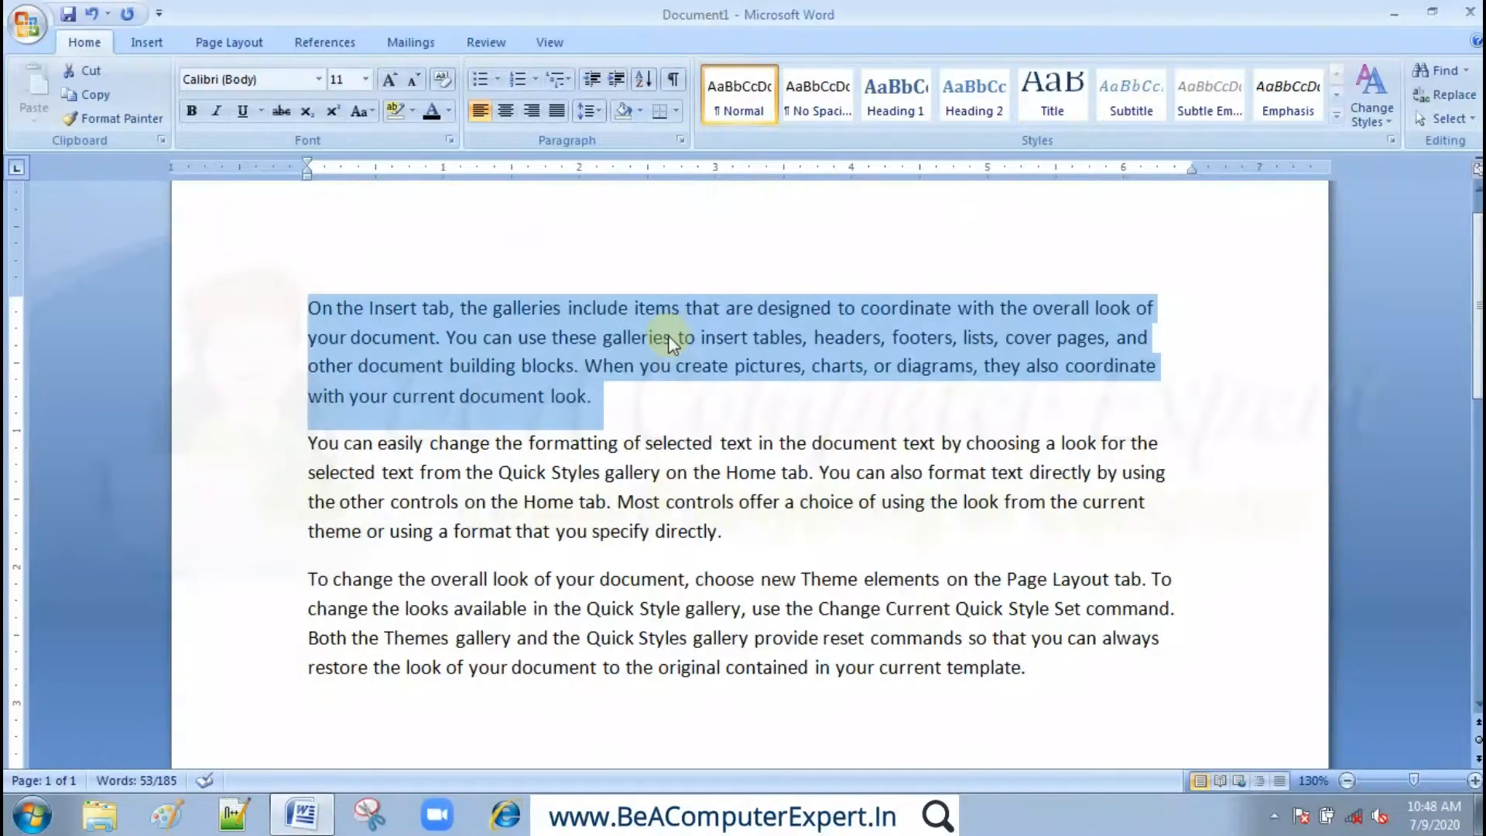
- Apply outside borders to the first paragraph and remove them with No Border
{"action": "left_click", "coordinate": [676, 111]}
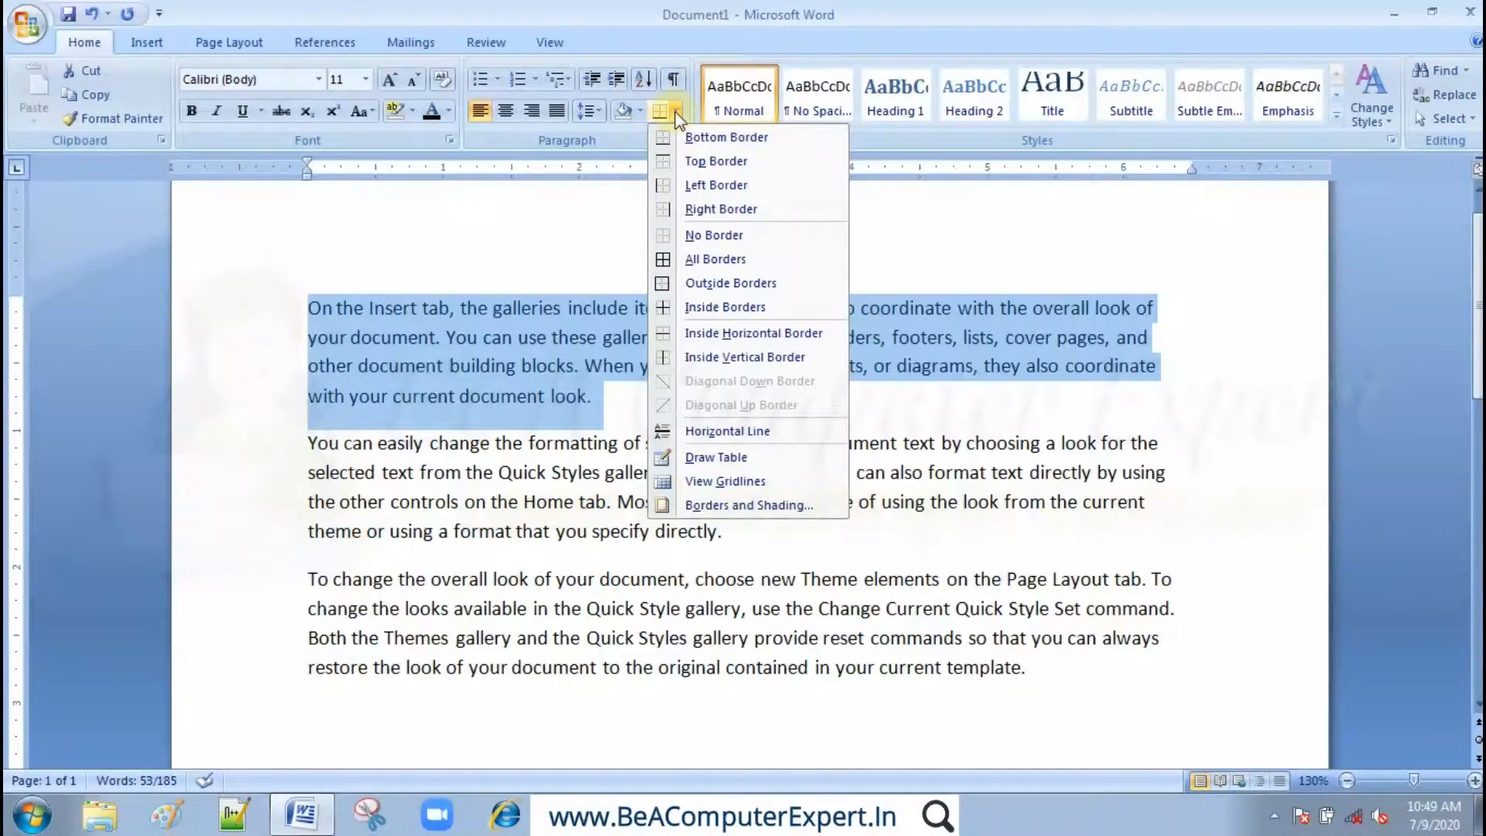
{"action": "left_click", "coordinate": [709, 285]}
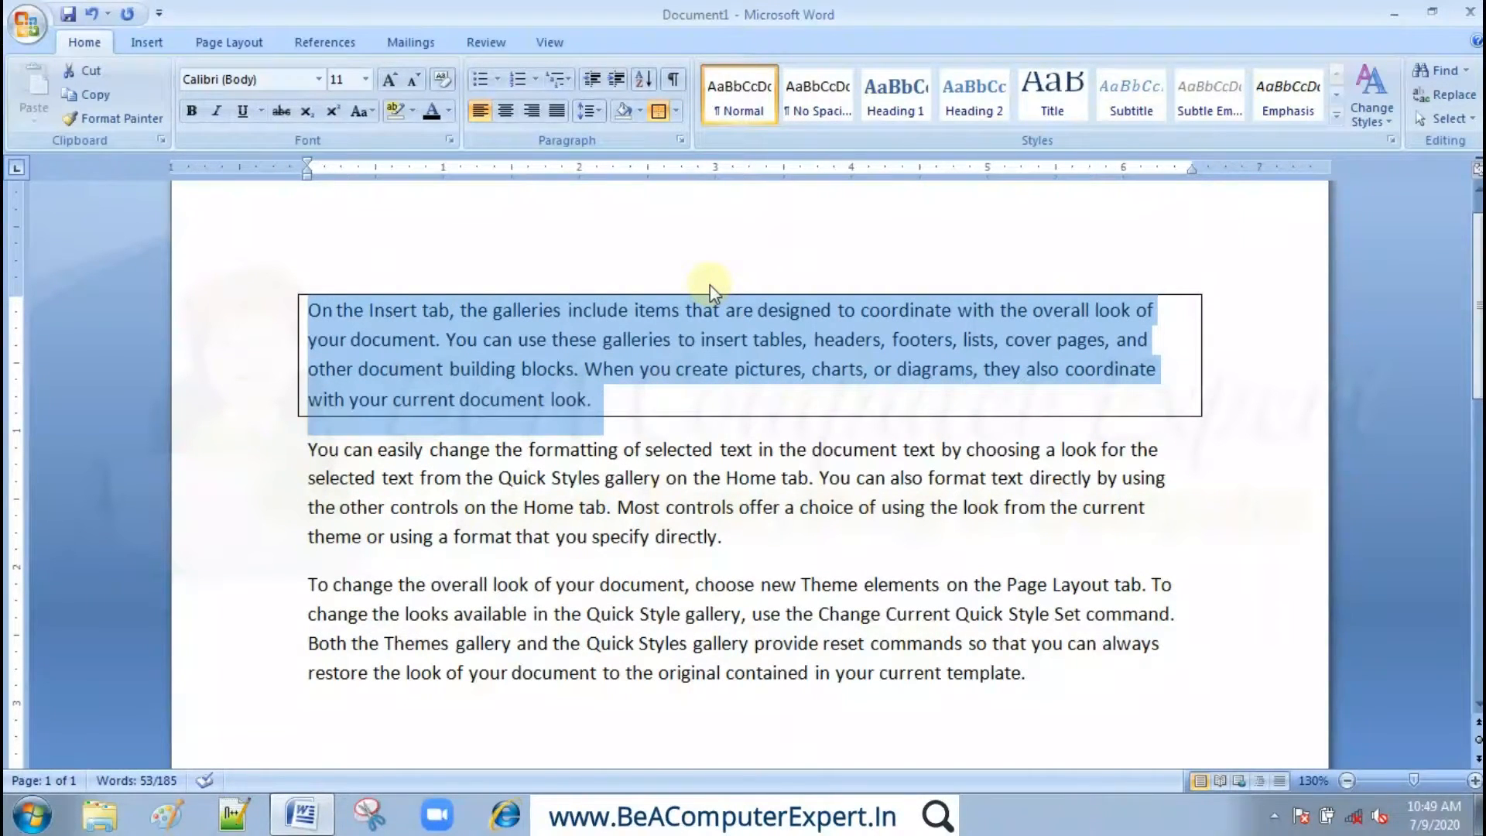
{"action": "left_click", "coordinate": [675, 113]}
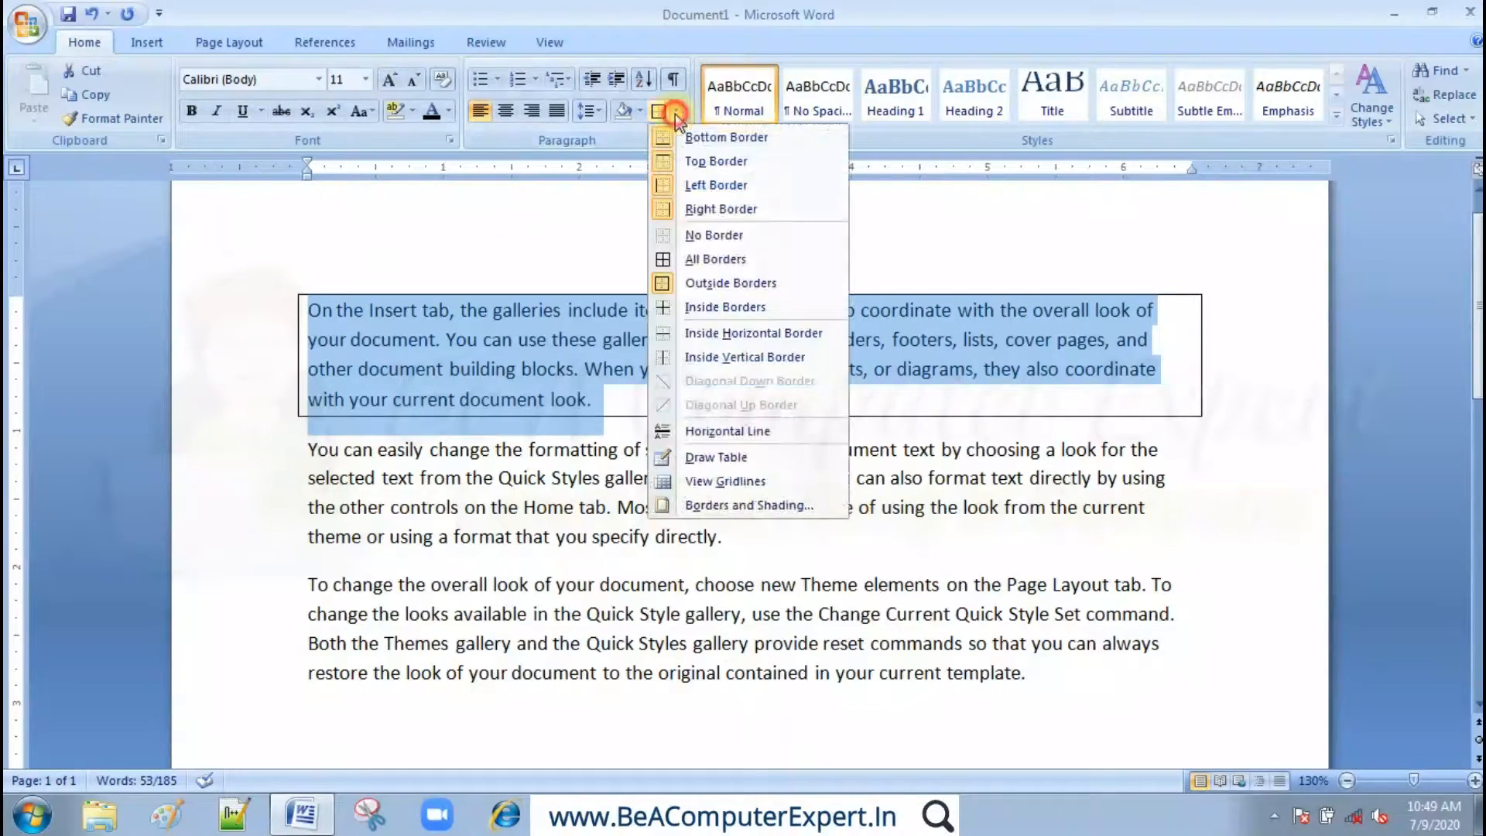
{"action": "left_click", "coordinate": [717, 240]}
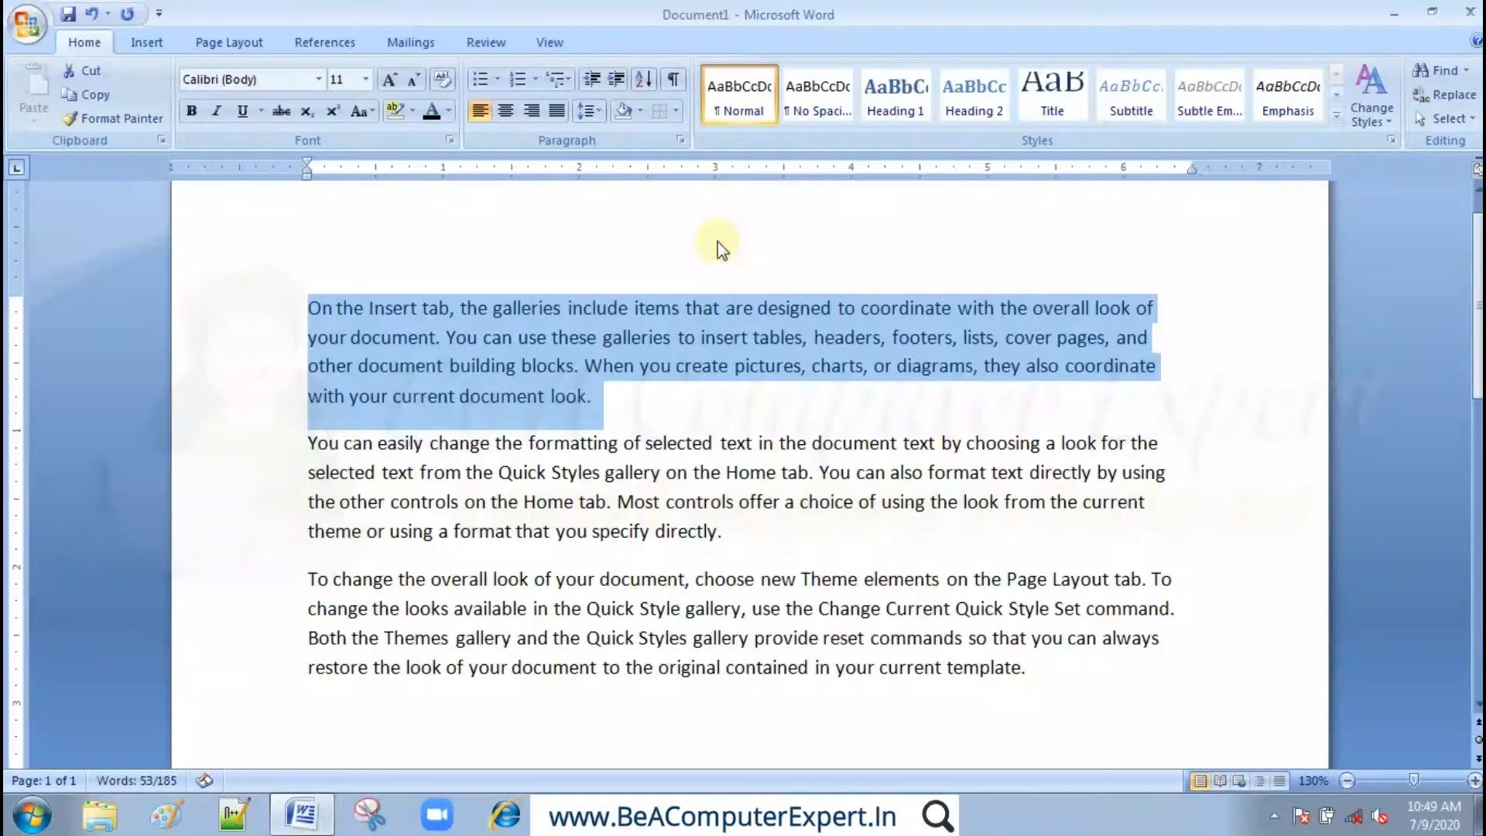
- Put outside borders around the first paragraph and take away only its bottom border
{"action": "left_click", "coordinate": [677, 112]}
{"action": "left_click", "coordinate": [696, 283]}
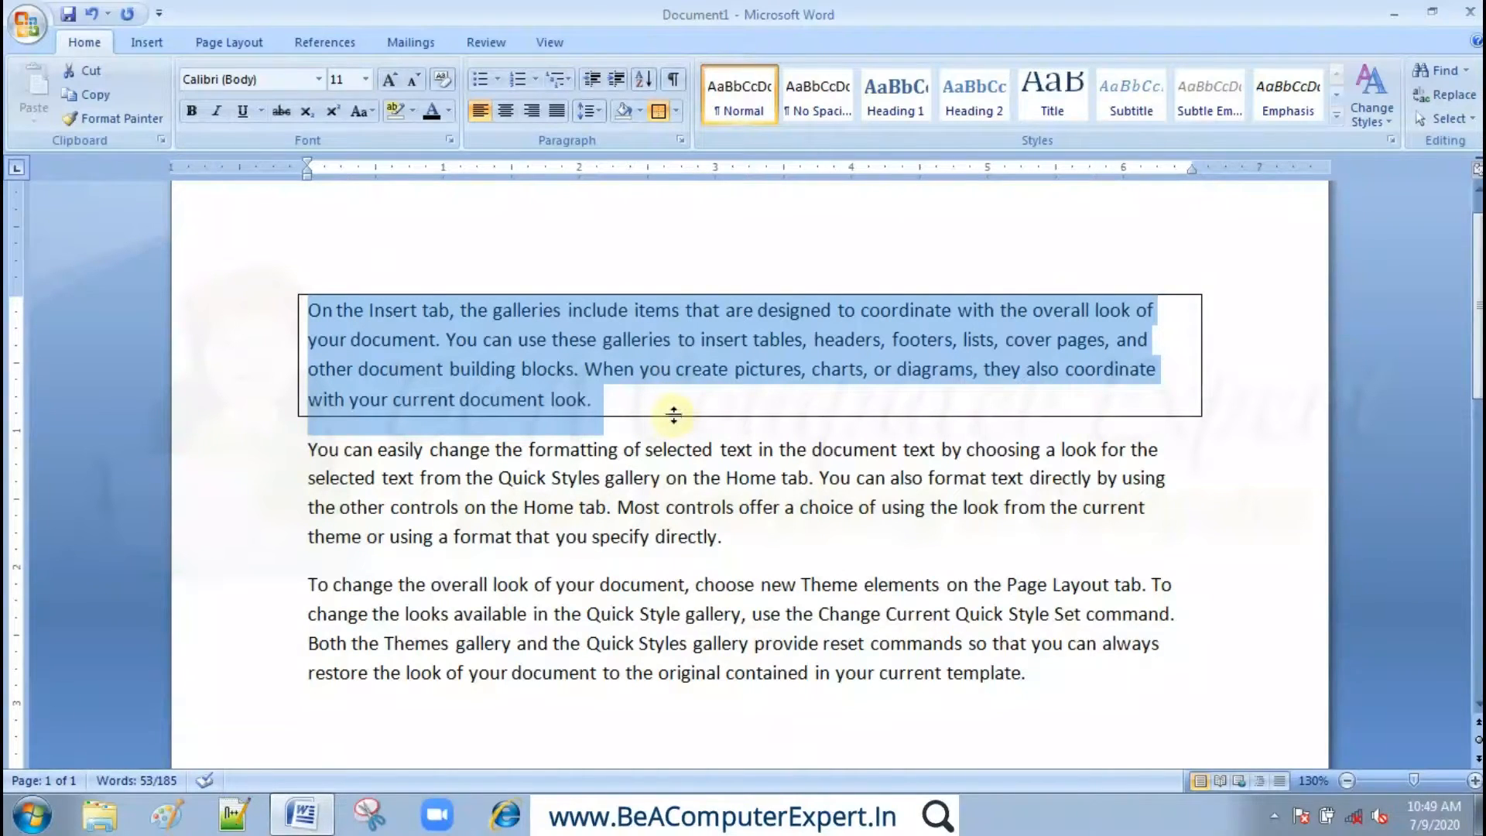
{"action": "left_click", "coordinate": [676, 113]}
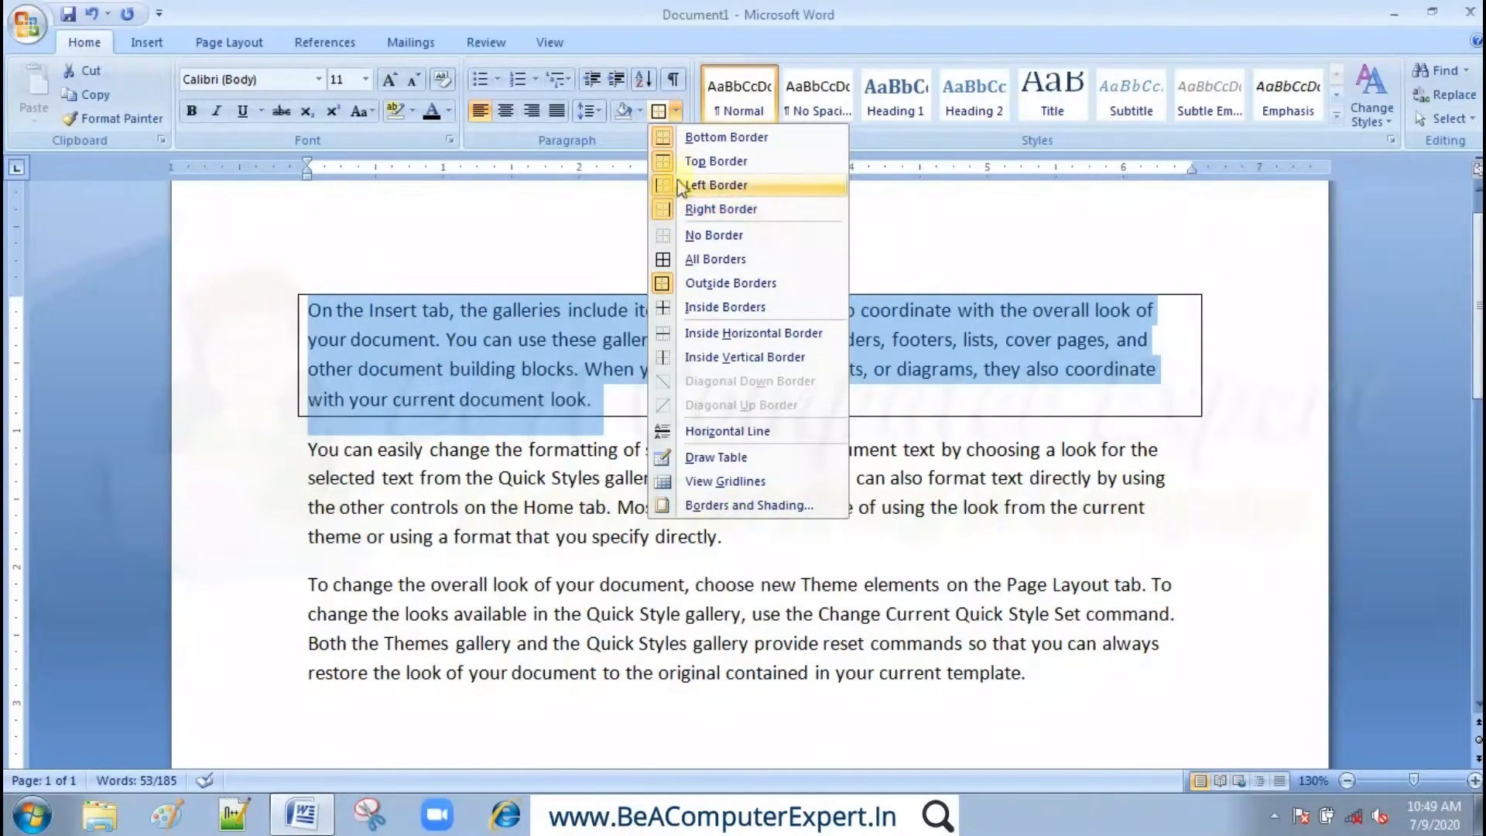
{"action": "left_click", "coordinate": [665, 144]}
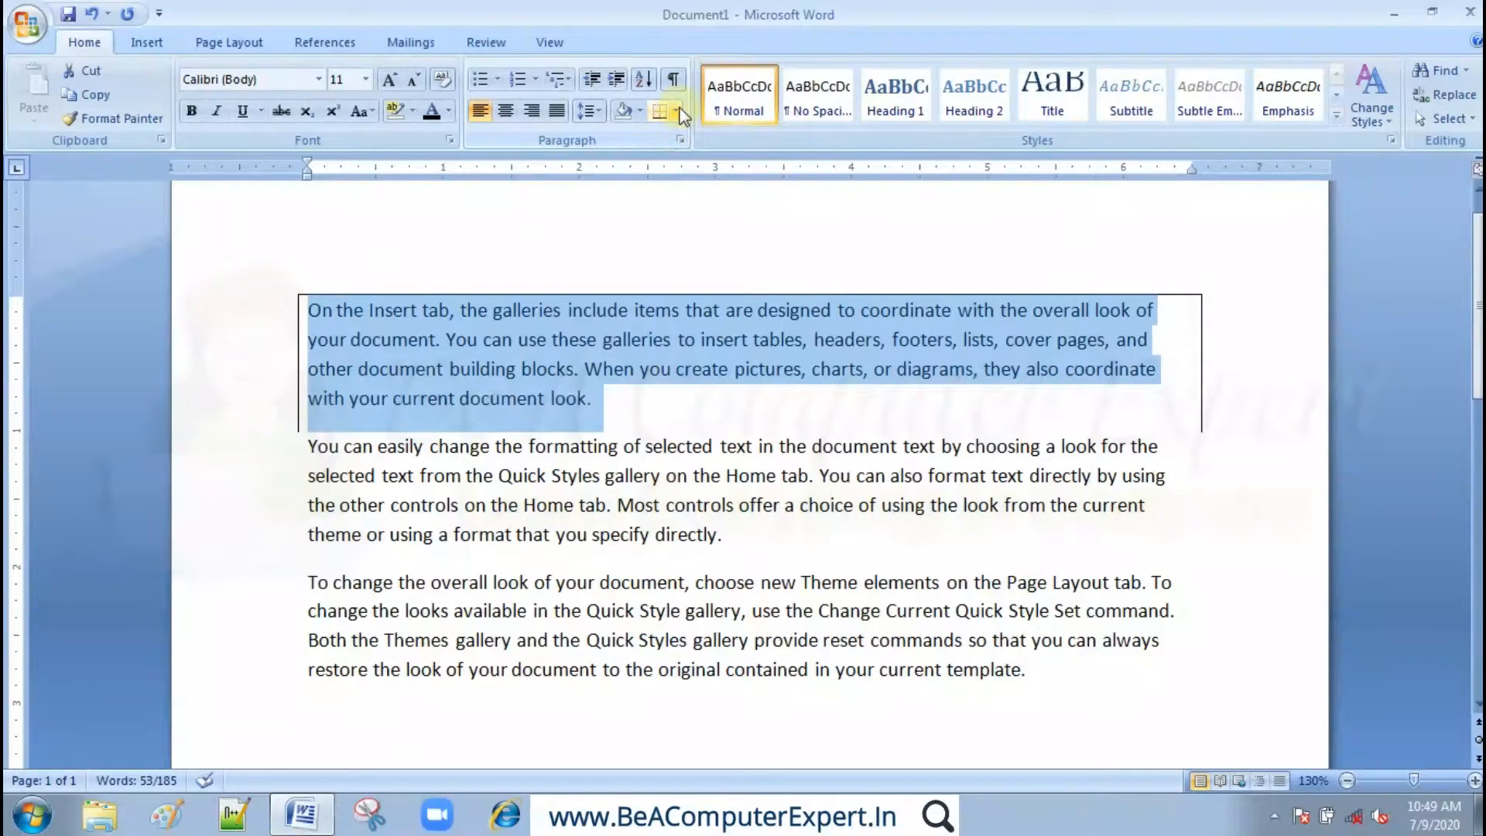
- Restore the first paragraph's bottom border, and clear all its borders with No Border
{"action": "left_click", "coordinate": [679, 111]}
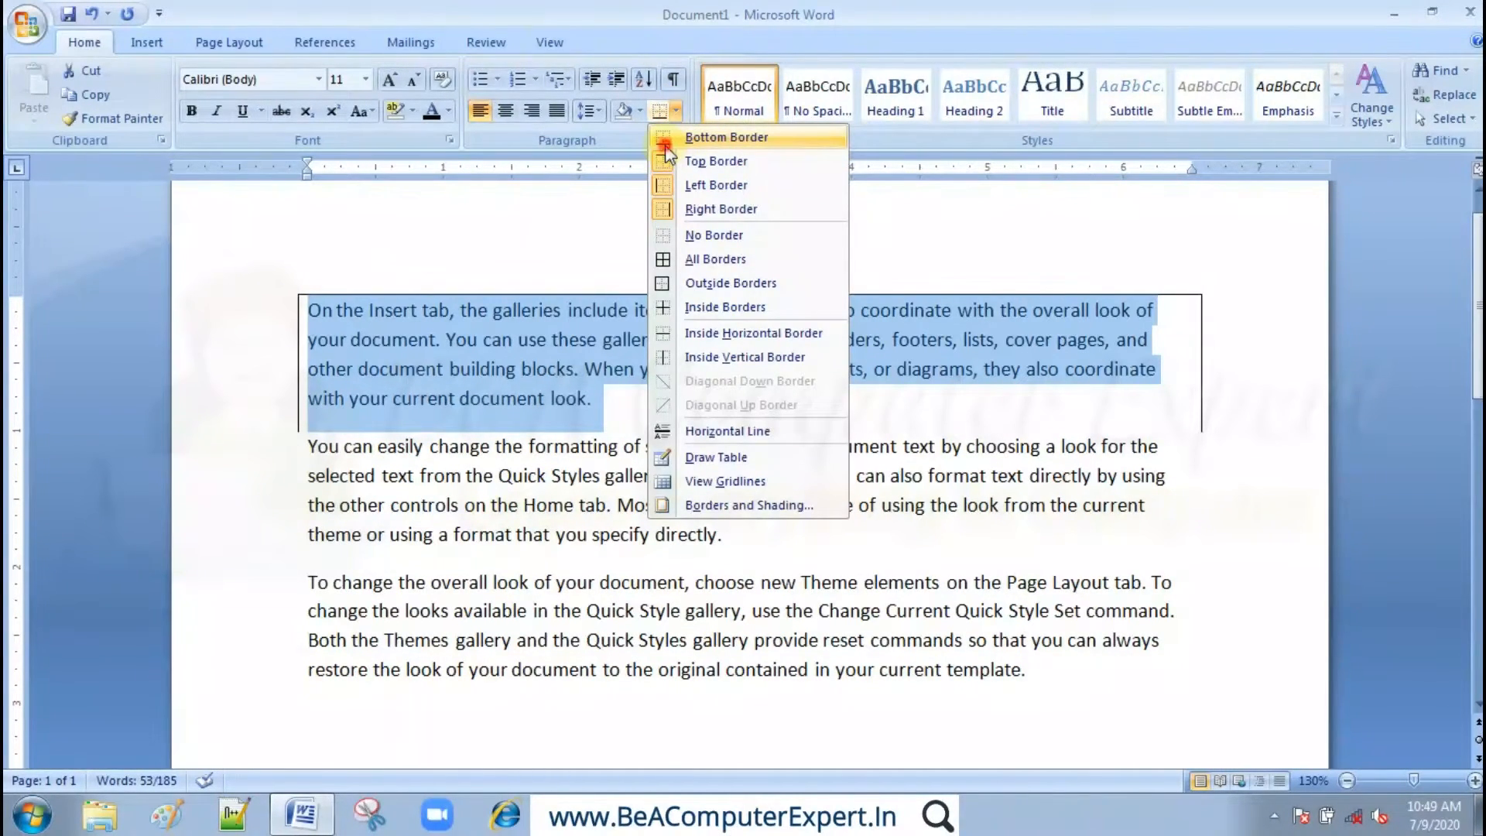
{"action": "left_click", "coordinate": [666, 145]}
{"action": "left_click", "coordinate": [677, 115]}
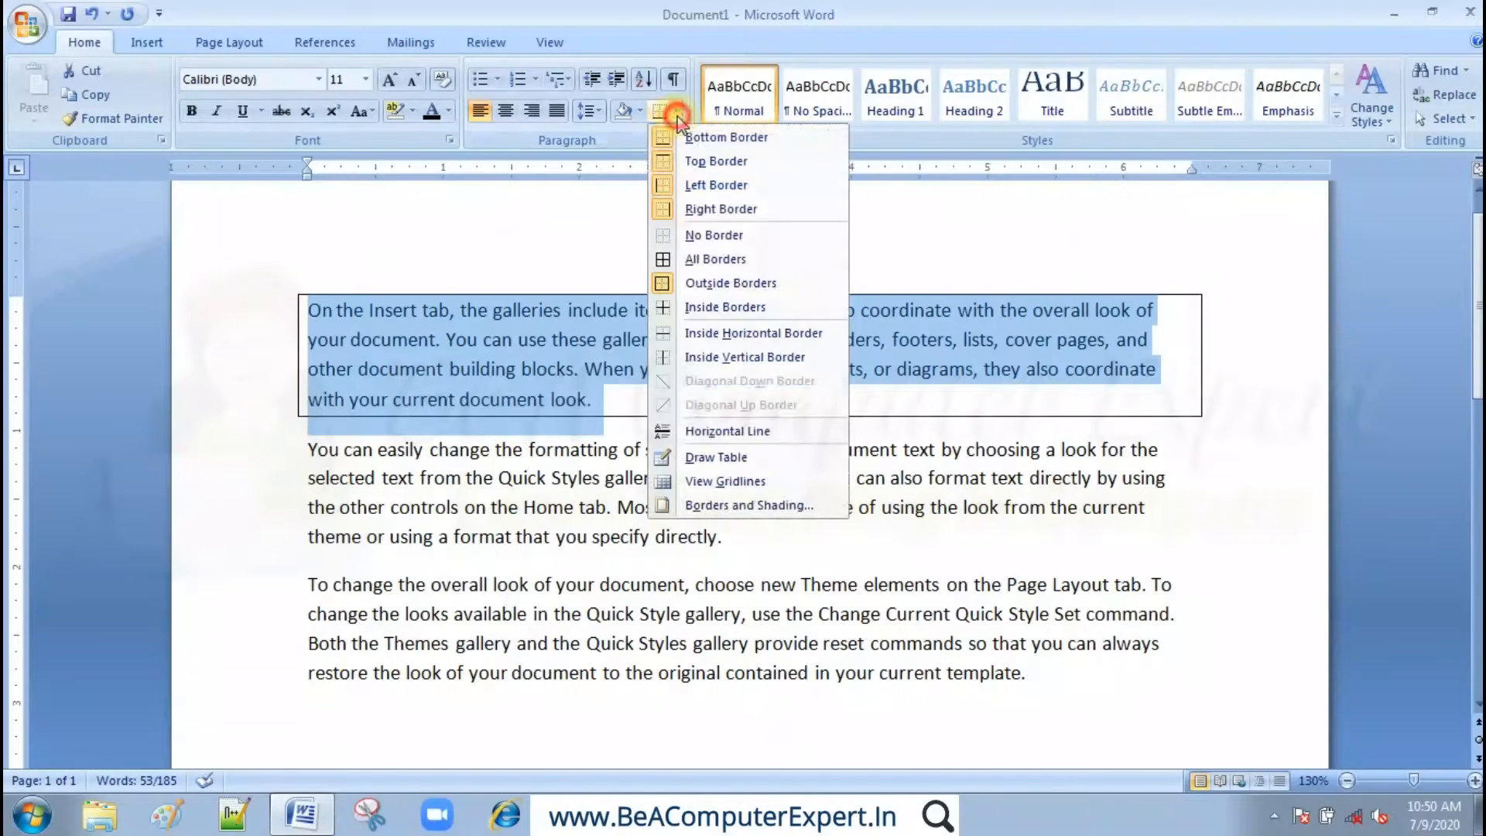
{"action": "left_click", "coordinate": [699, 245]}
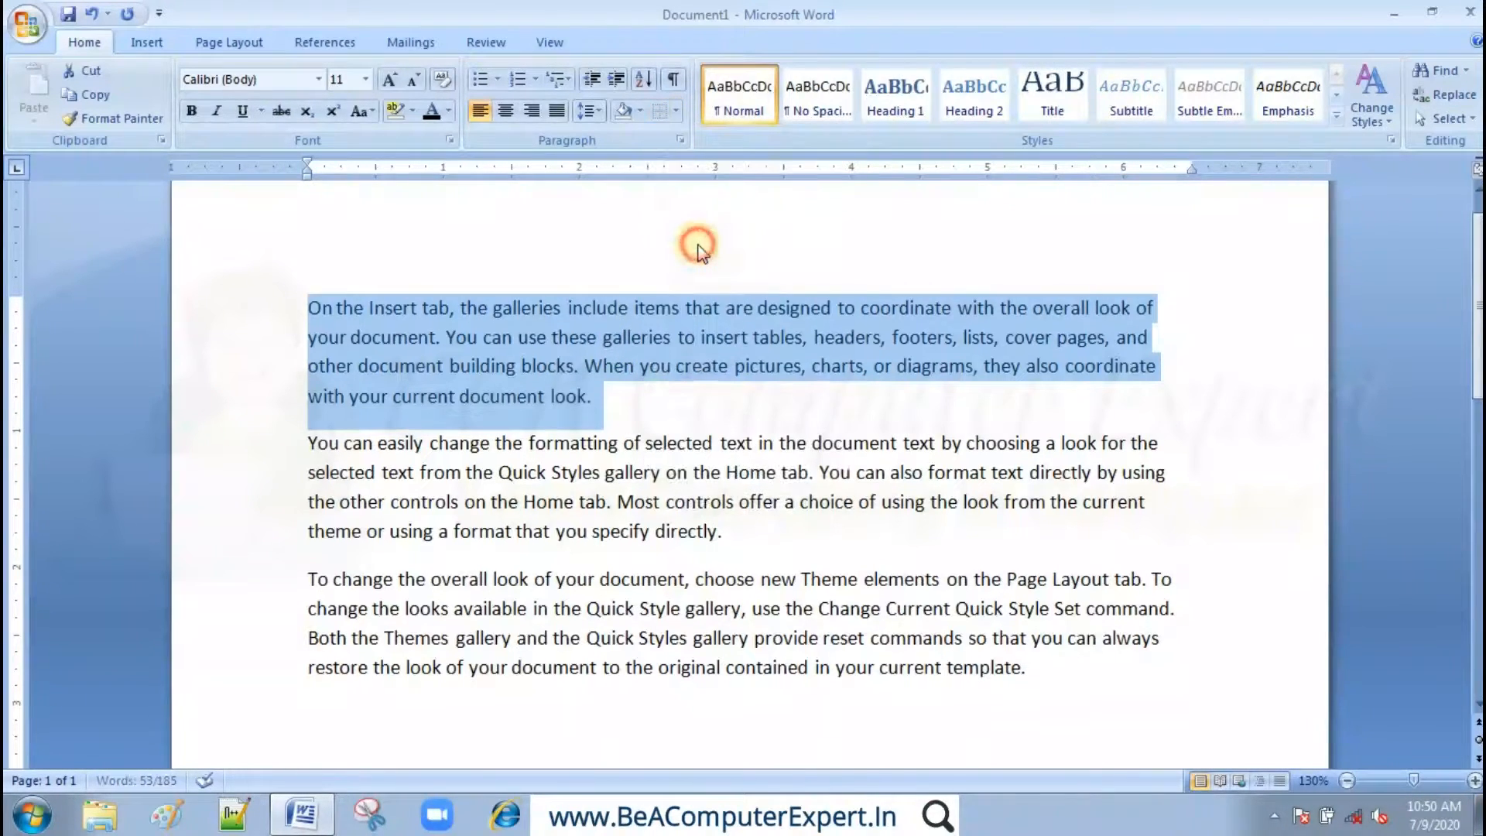
- Select the first two paragraphs together and apply All Borders to them
{"action": "left_click", "coordinate": [307, 308]}
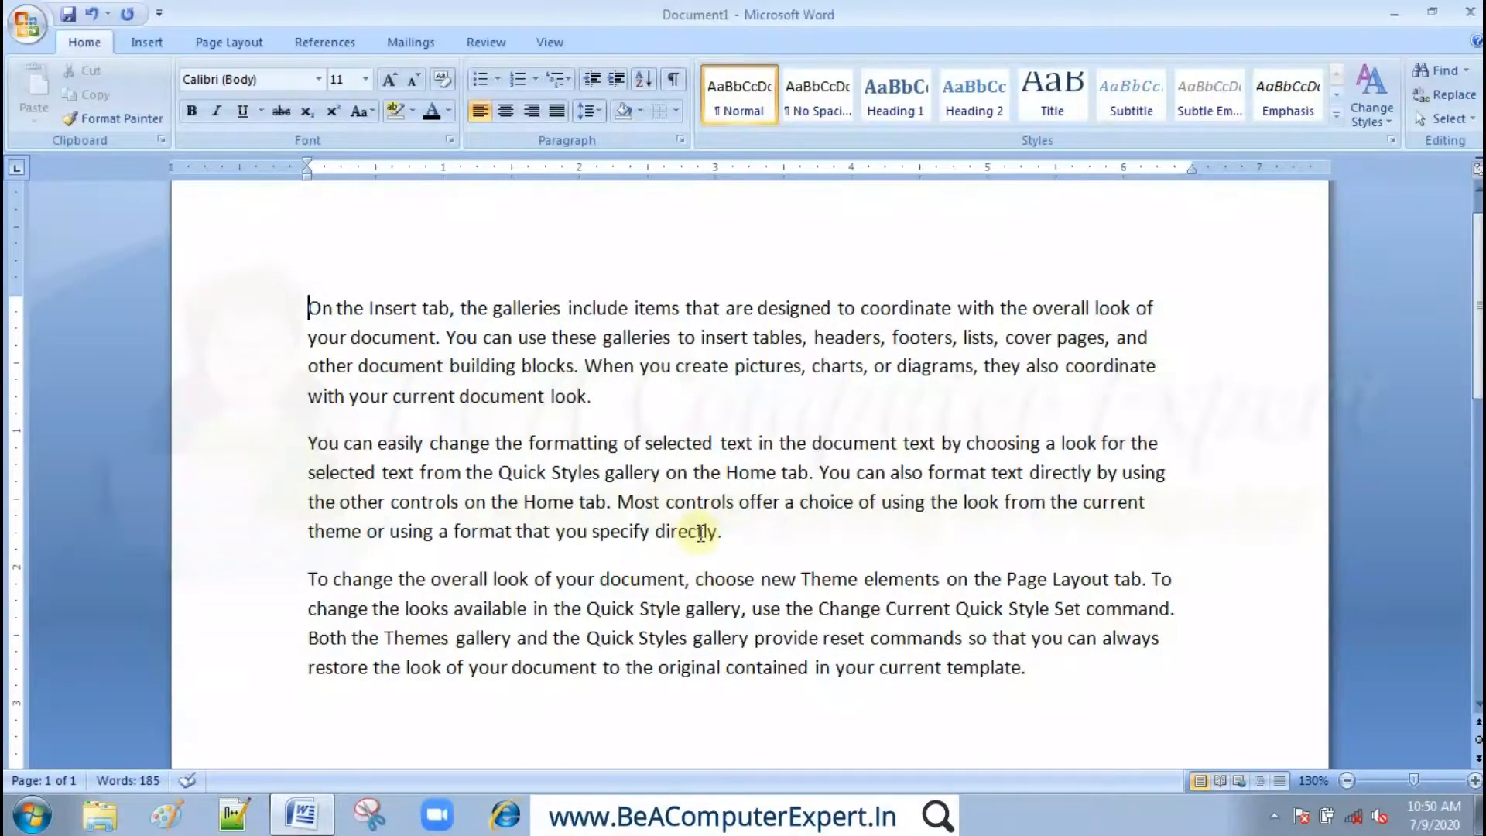
{"action": "left_click", "coordinate": [726, 532], "text": "shift"}
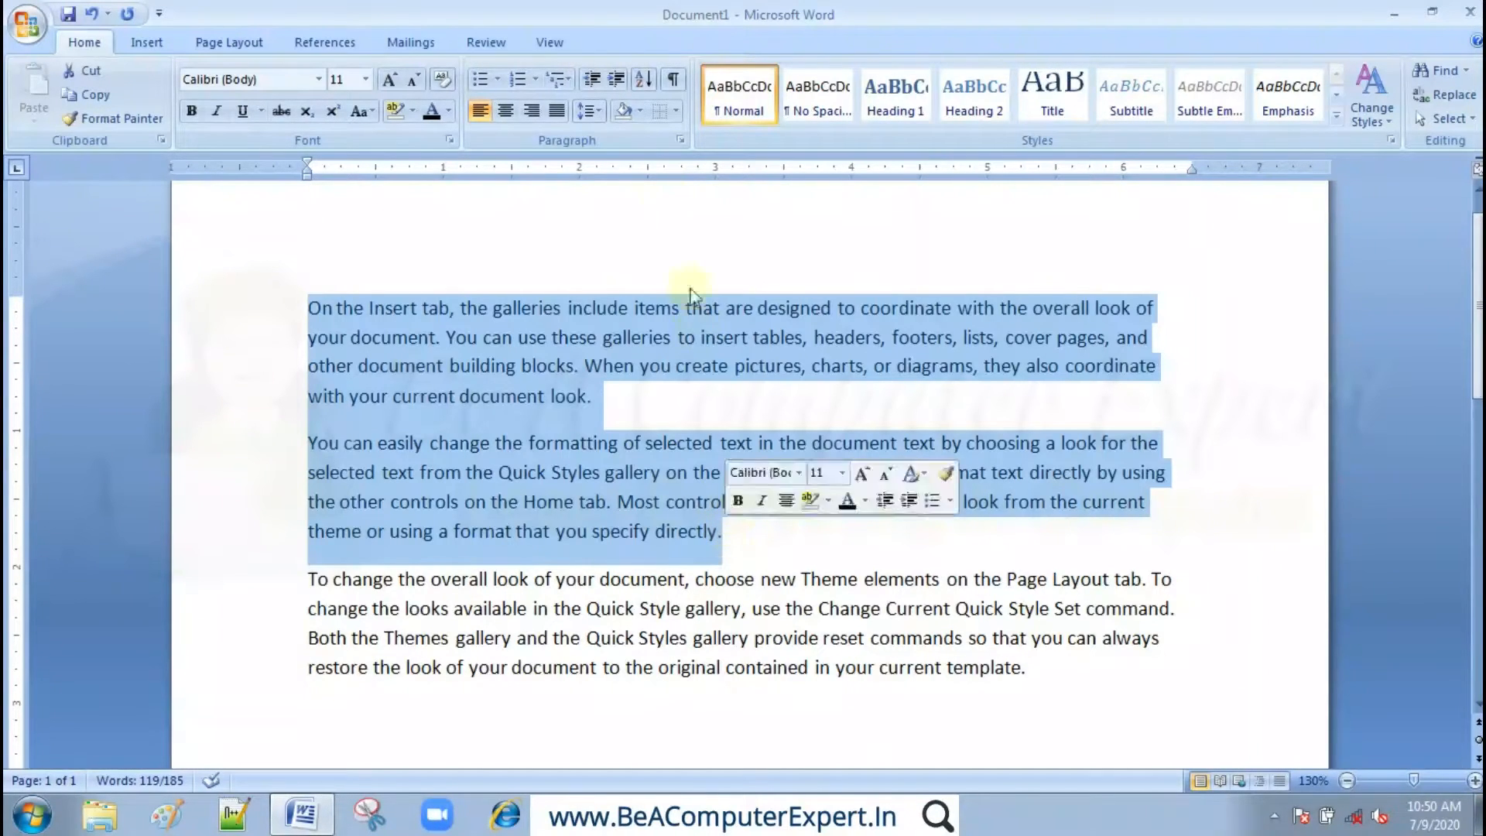
{"action": "left_click", "coordinate": [680, 113]}
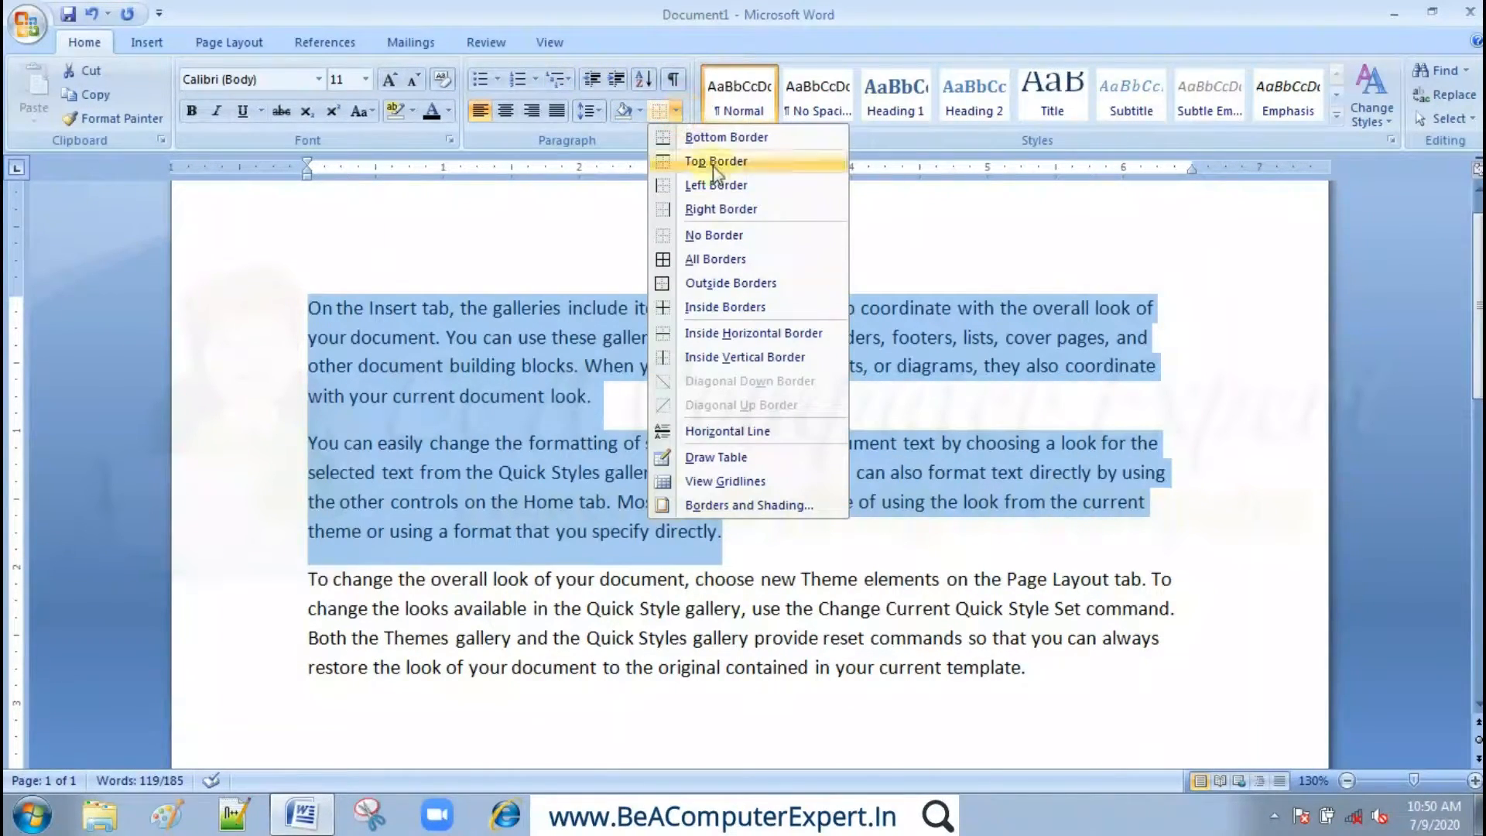
{"action": "left_click", "coordinate": [723, 260]}
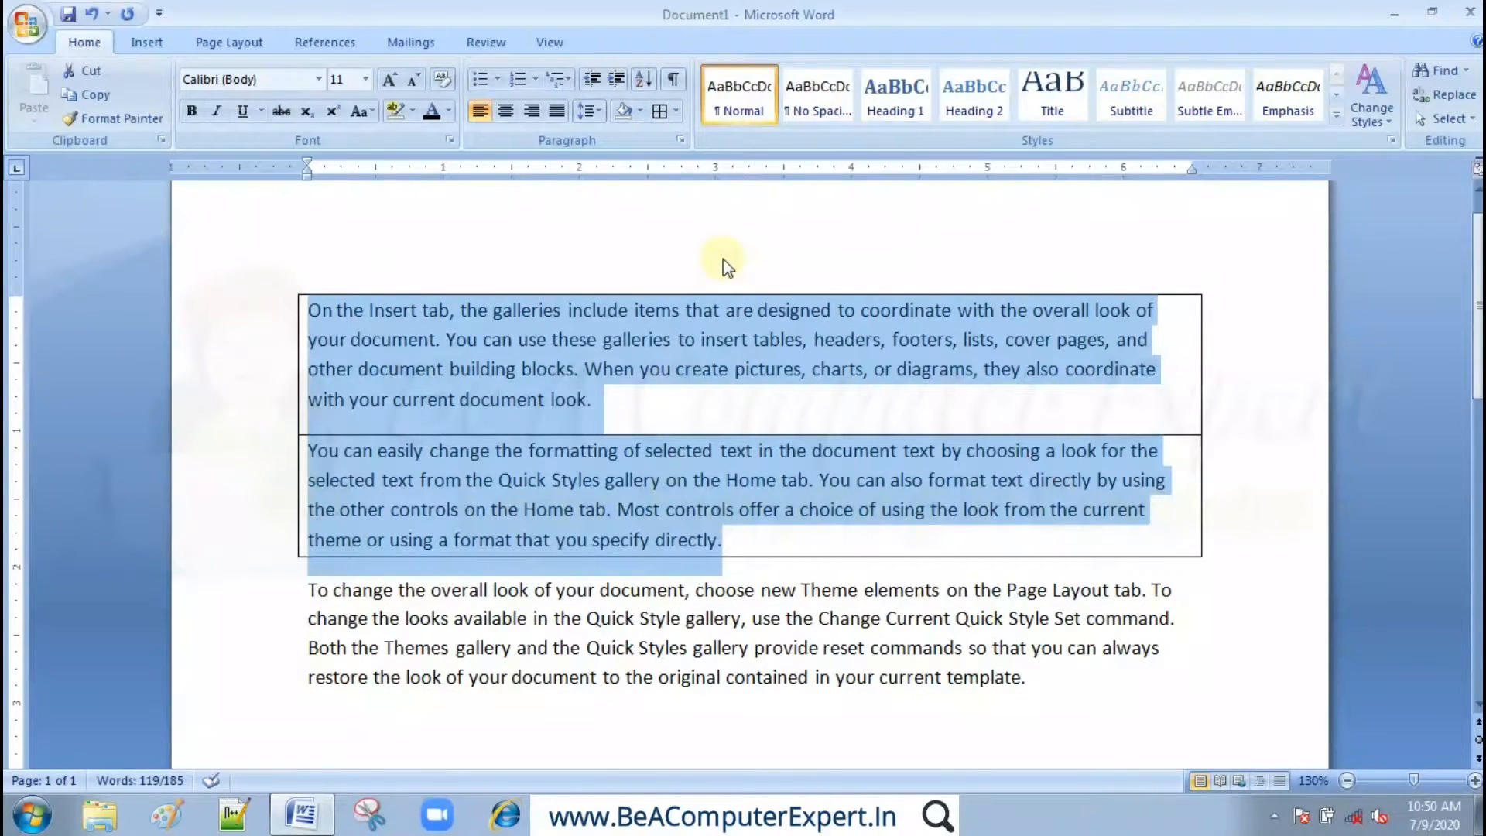
- Try the Inside Borders option twice on the two selected paragraphs
{"action": "left_click", "coordinate": [679, 114]}
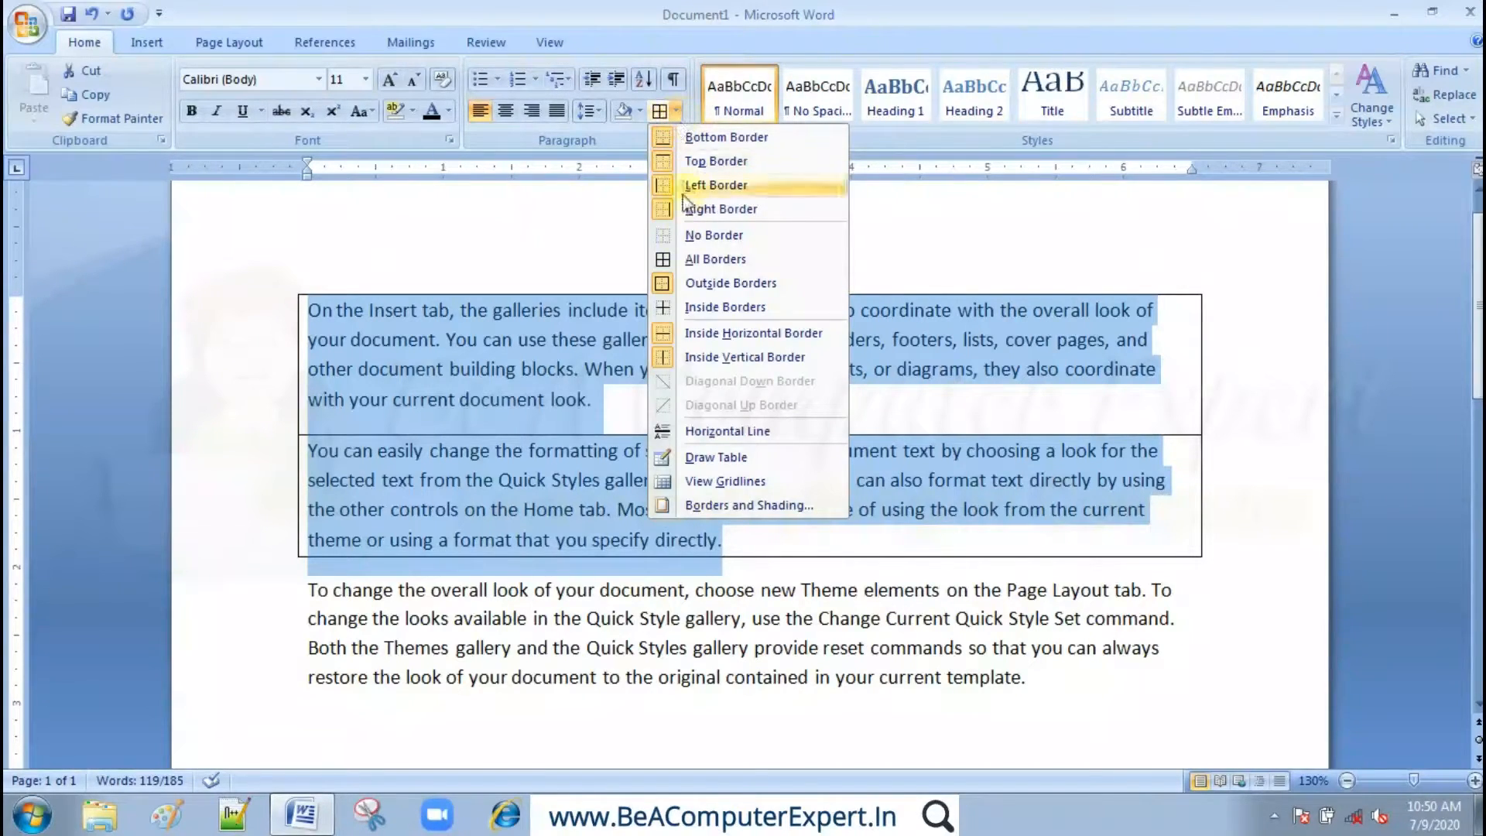
{"action": "left_click", "coordinate": [701, 308]}
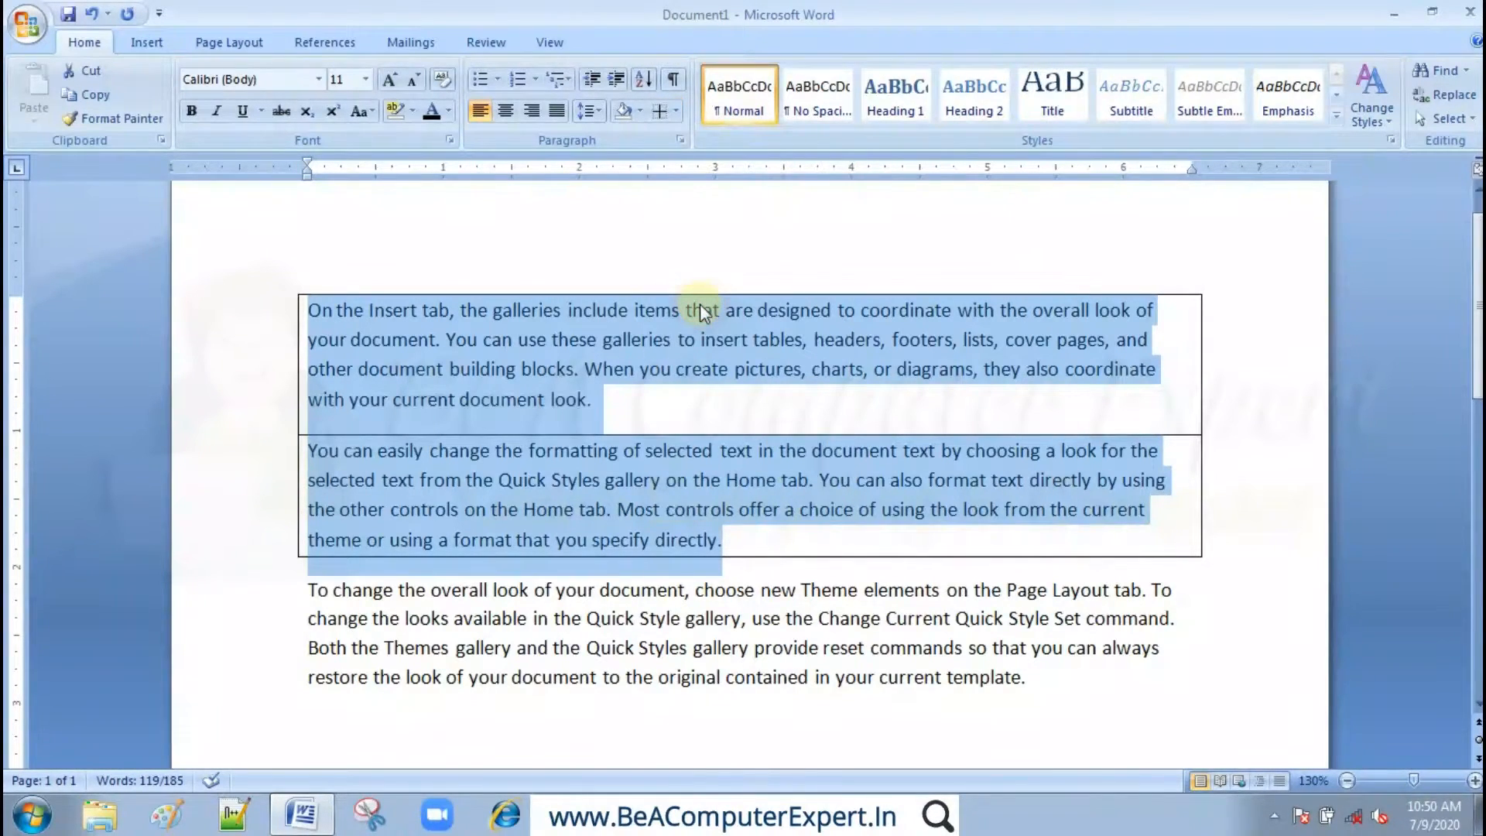
{"action": "left_click", "coordinate": [676, 112]}
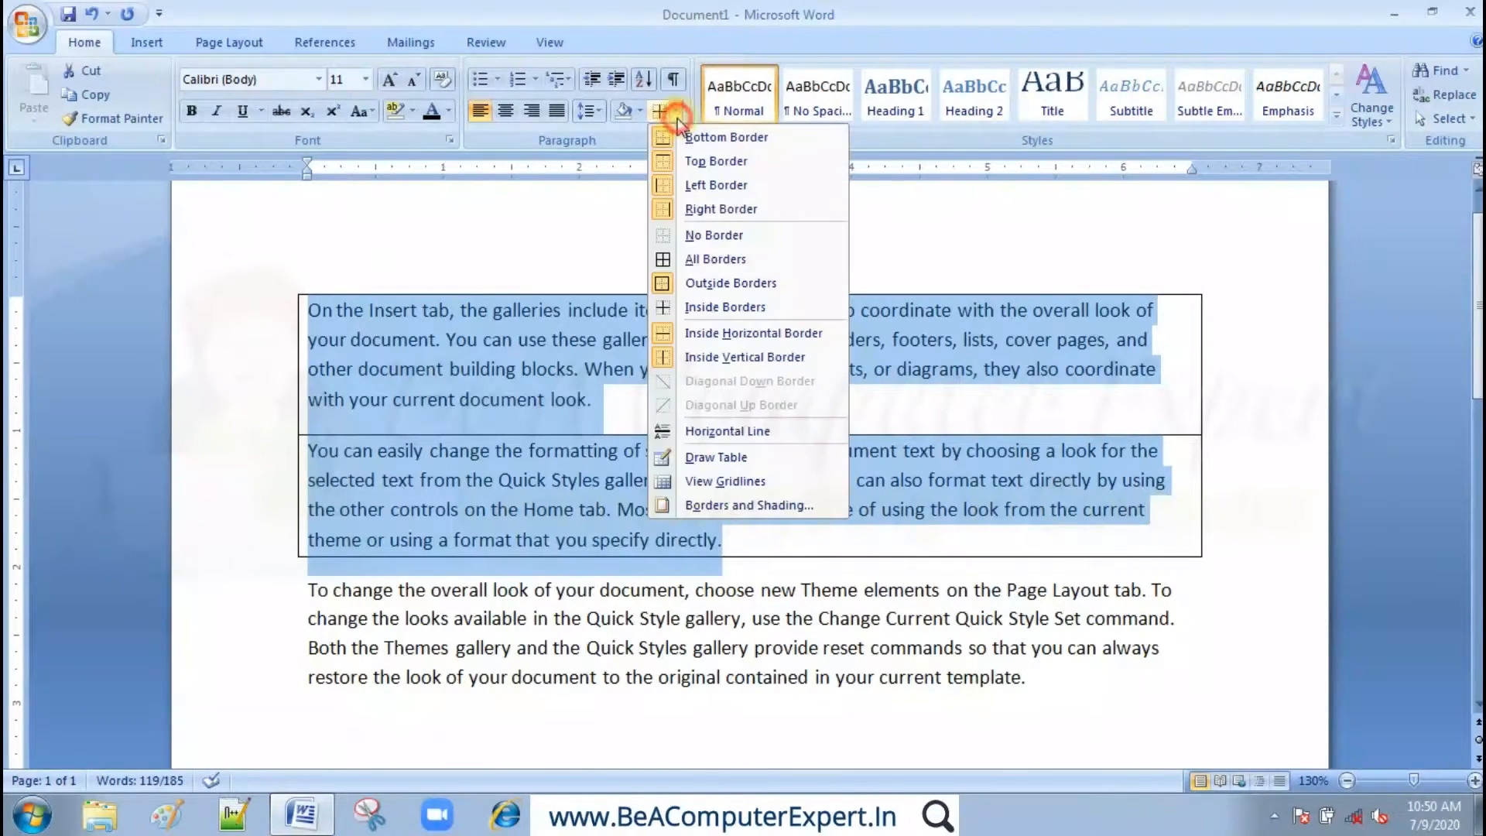
{"action": "left_click", "coordinate": [684, 306]}
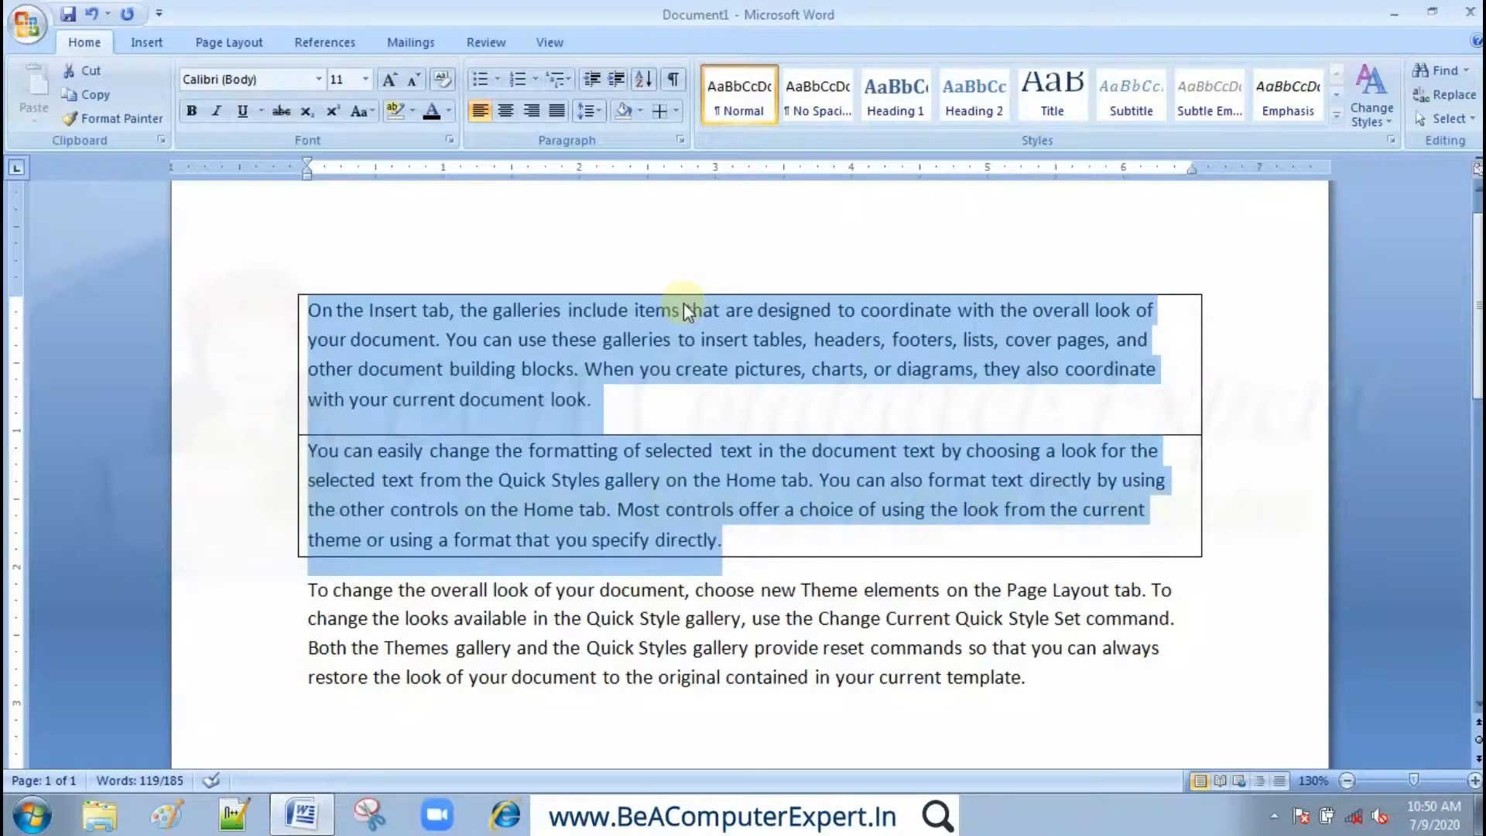
- Toggle the Inside Horizontal Border between the two paragraphs off and on, and clear their borders with No Border
{"action": "left_click", "coordinate": [675, 109]}
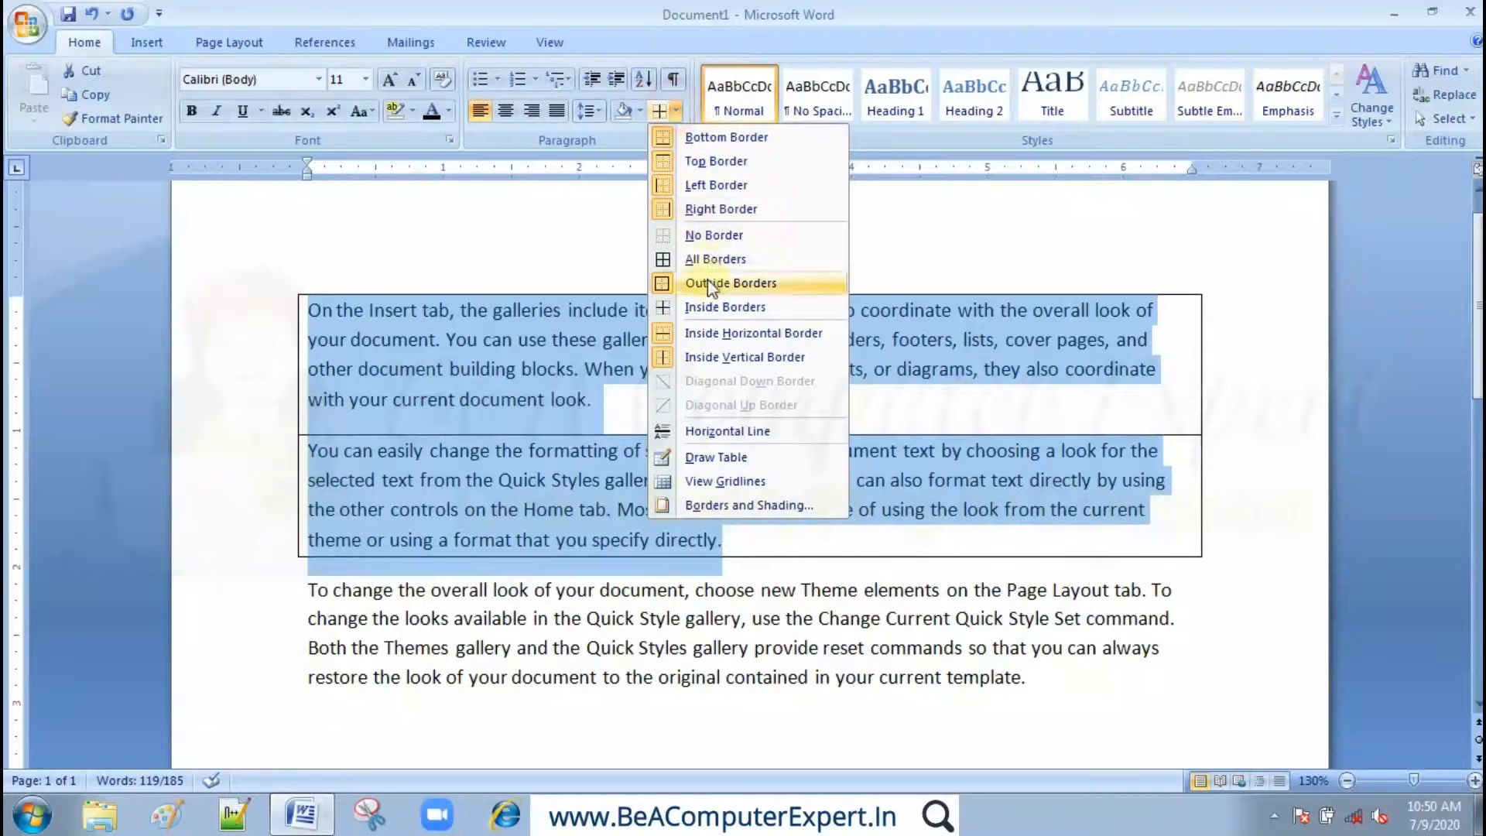
{"action": "left_click", "coordinate": [723, 339]}
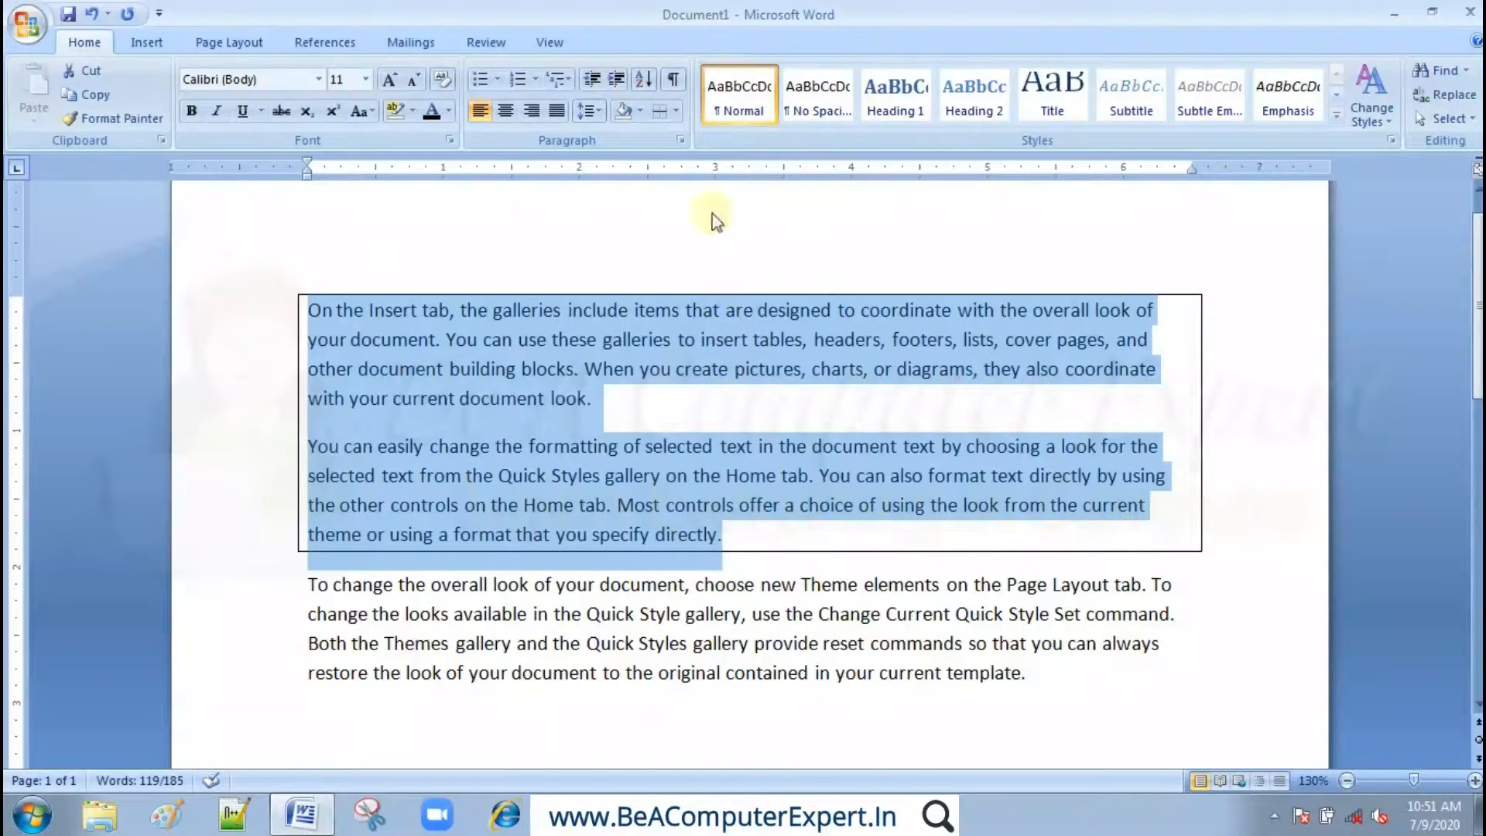
{"action": "left_click", "coordinate": [675, 111]}
{"action": "left_click", "coordinate": [693, 332]}
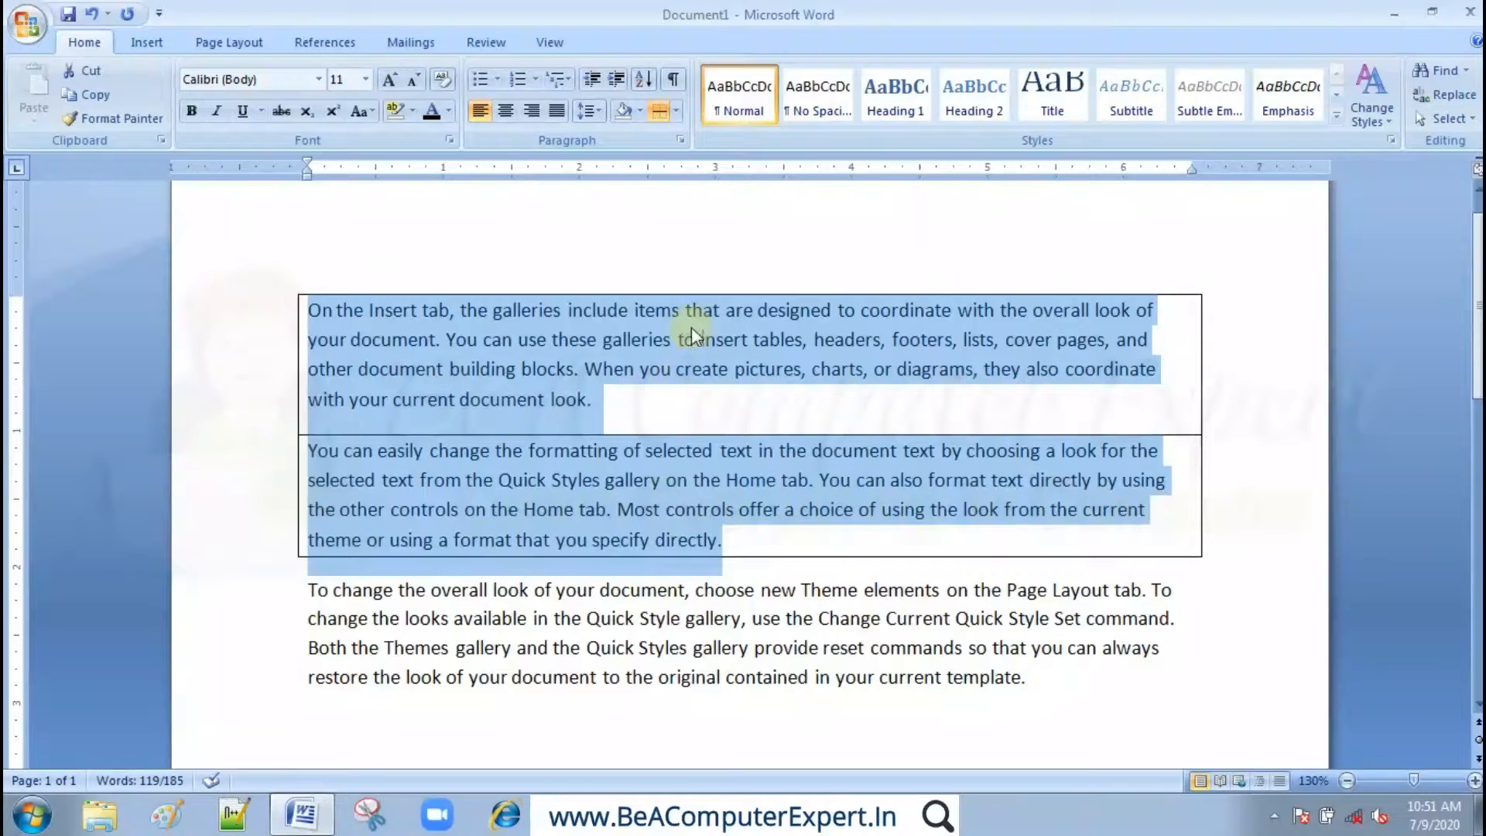
{"action": "left_click", "coordinate": [676, 116]}
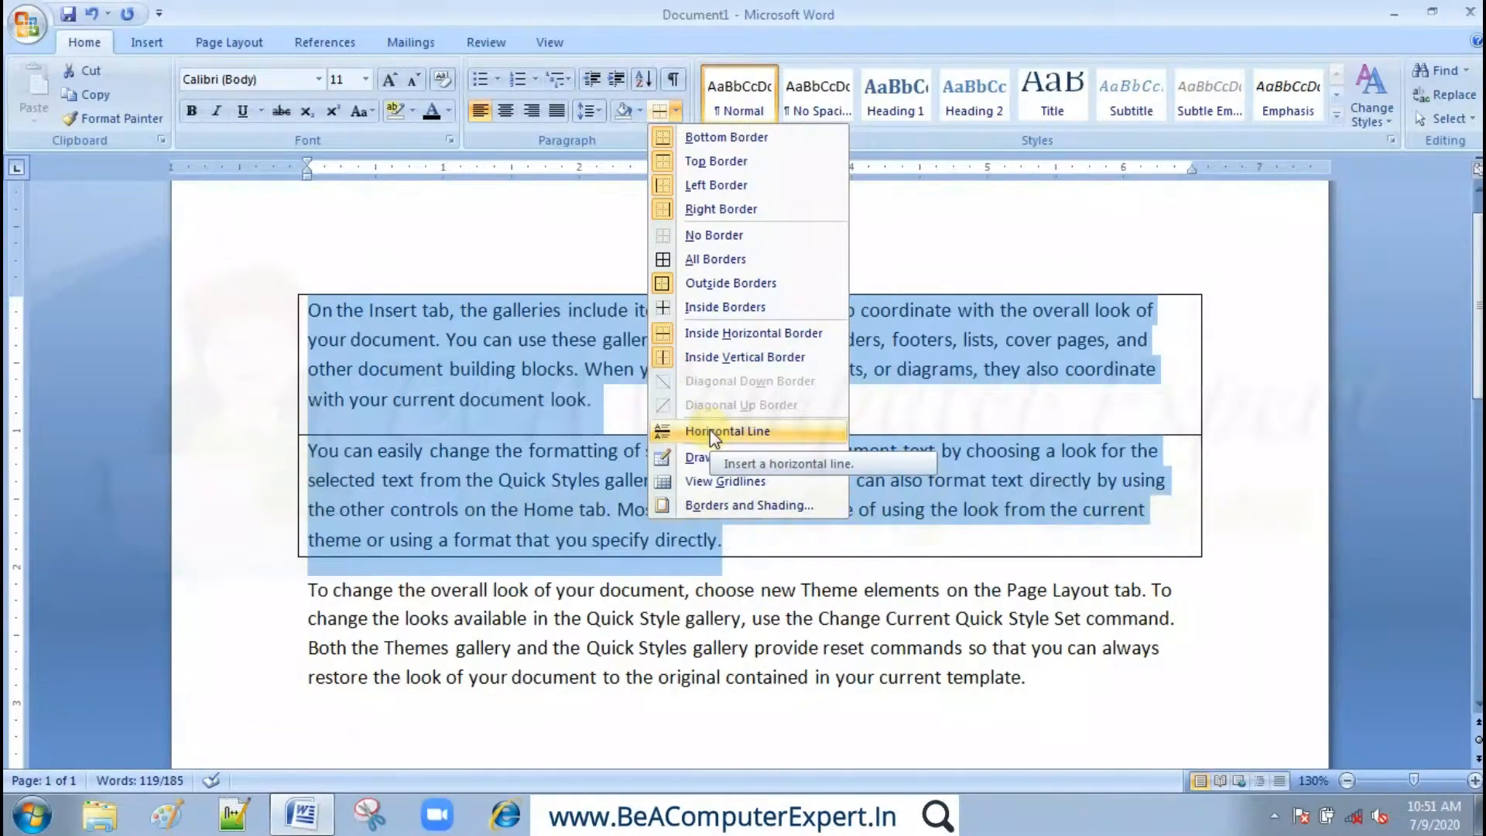
{"action": "left_click", "coordinate": [721, 243]}
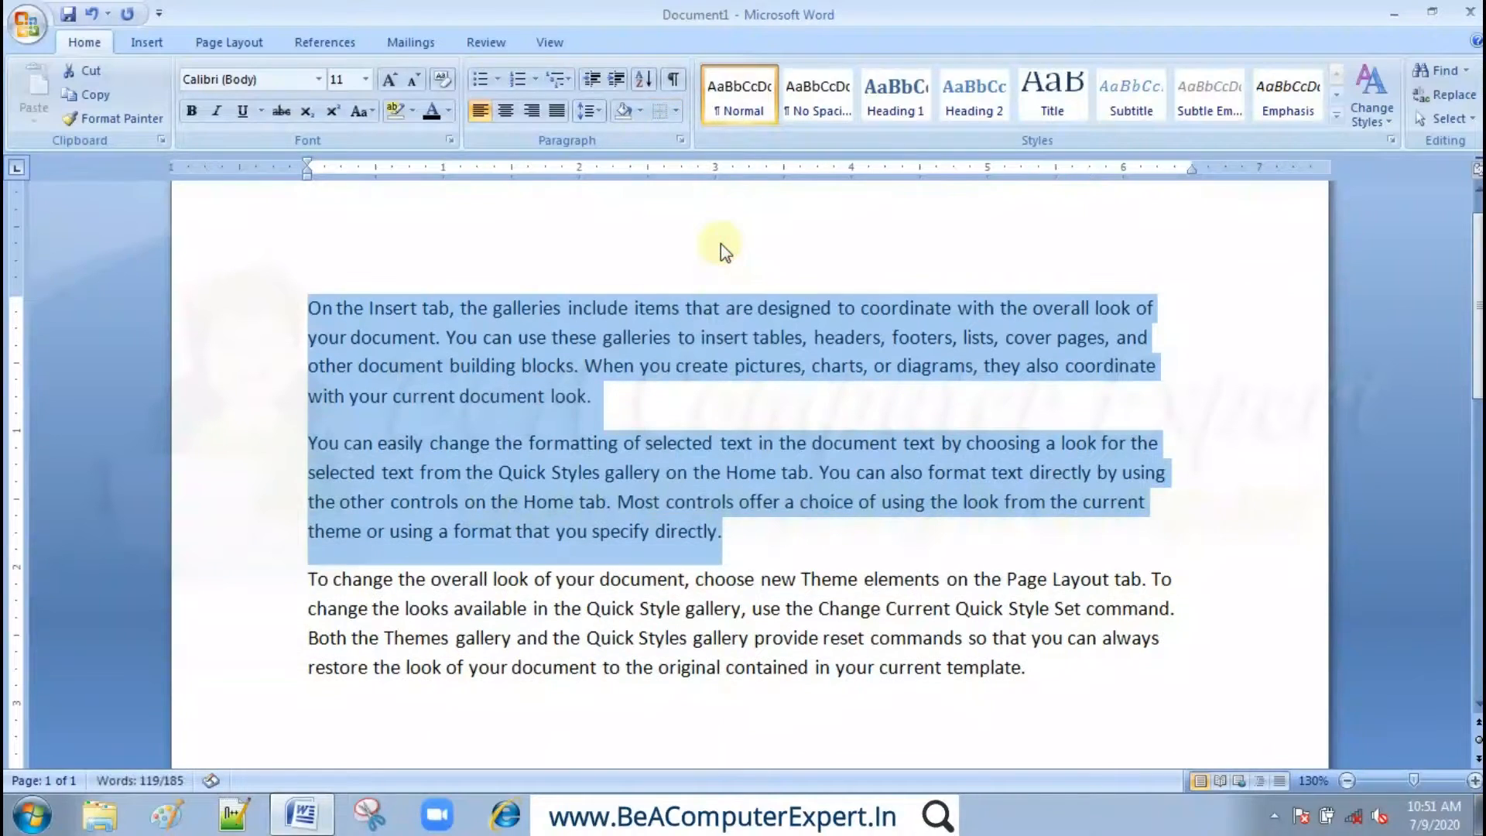
- Add an empty paragraph after the first paragraph and insert a horizontal line in it
{"action": "left_click", "coordinate": [628, 404]}
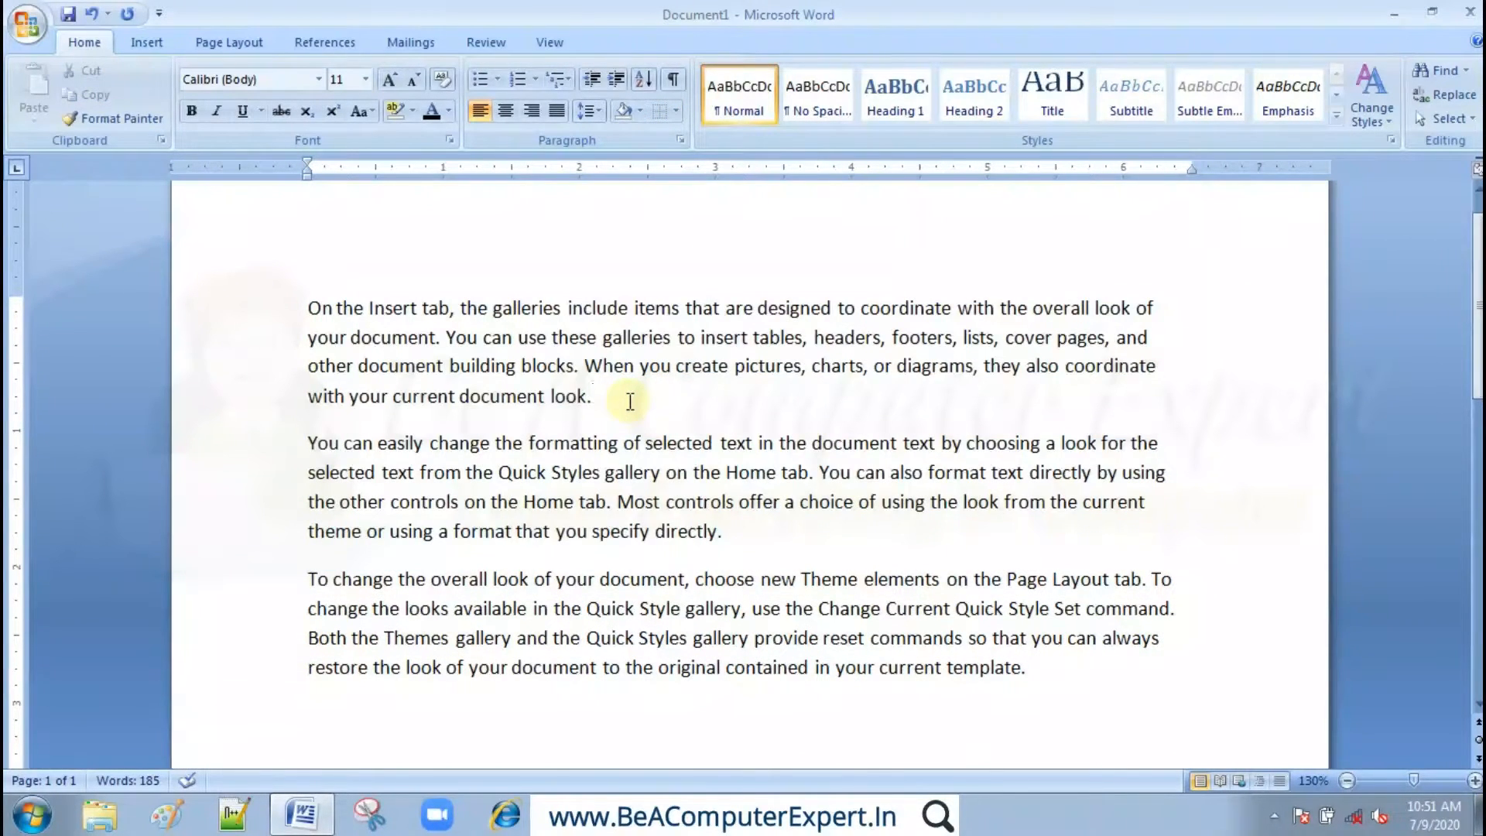
{"action": "key", "text": "Return"}
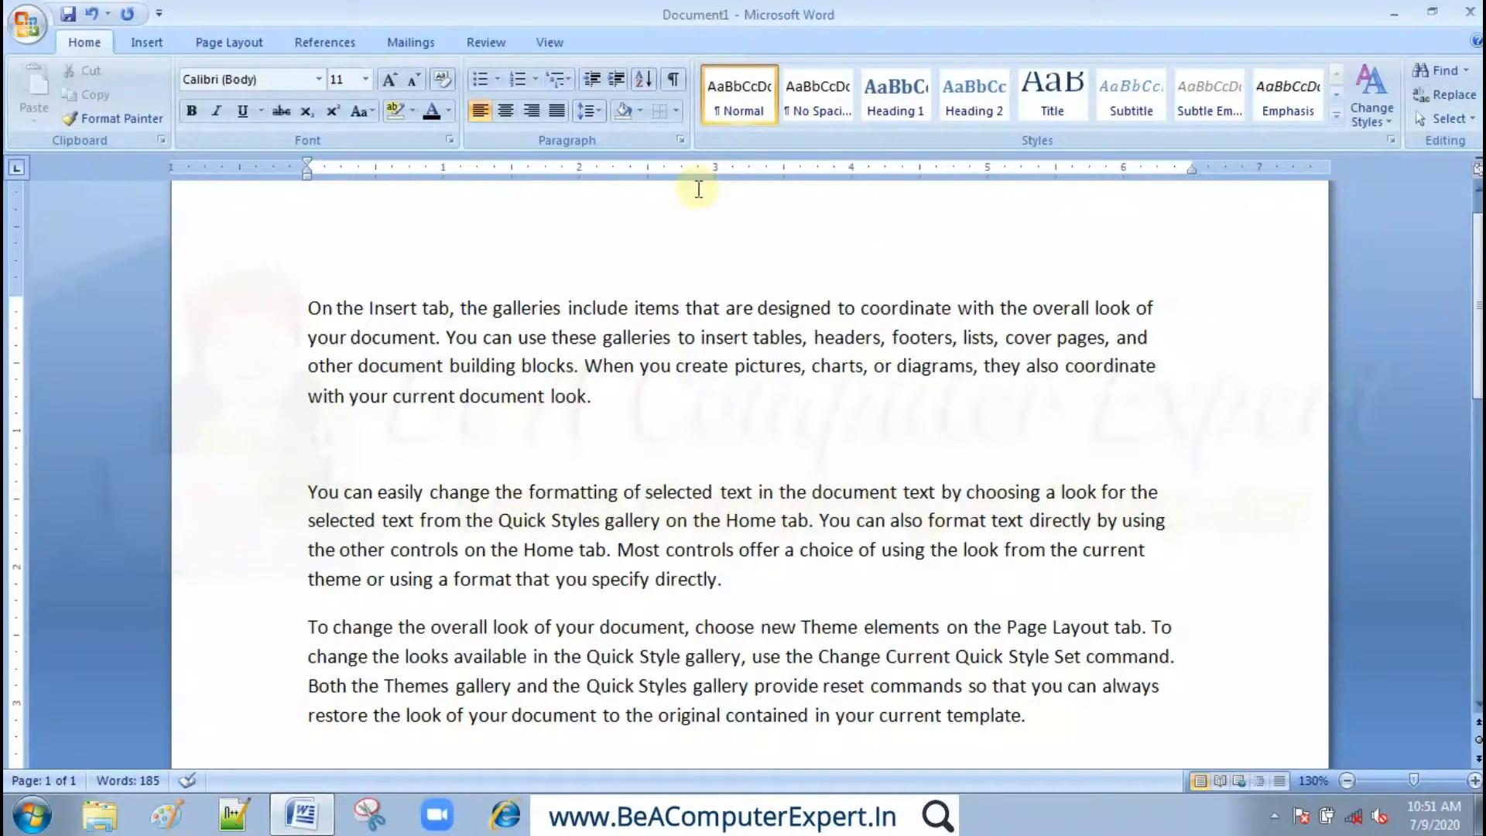
{"action": "left_click", "coordinate": [676, 111]}
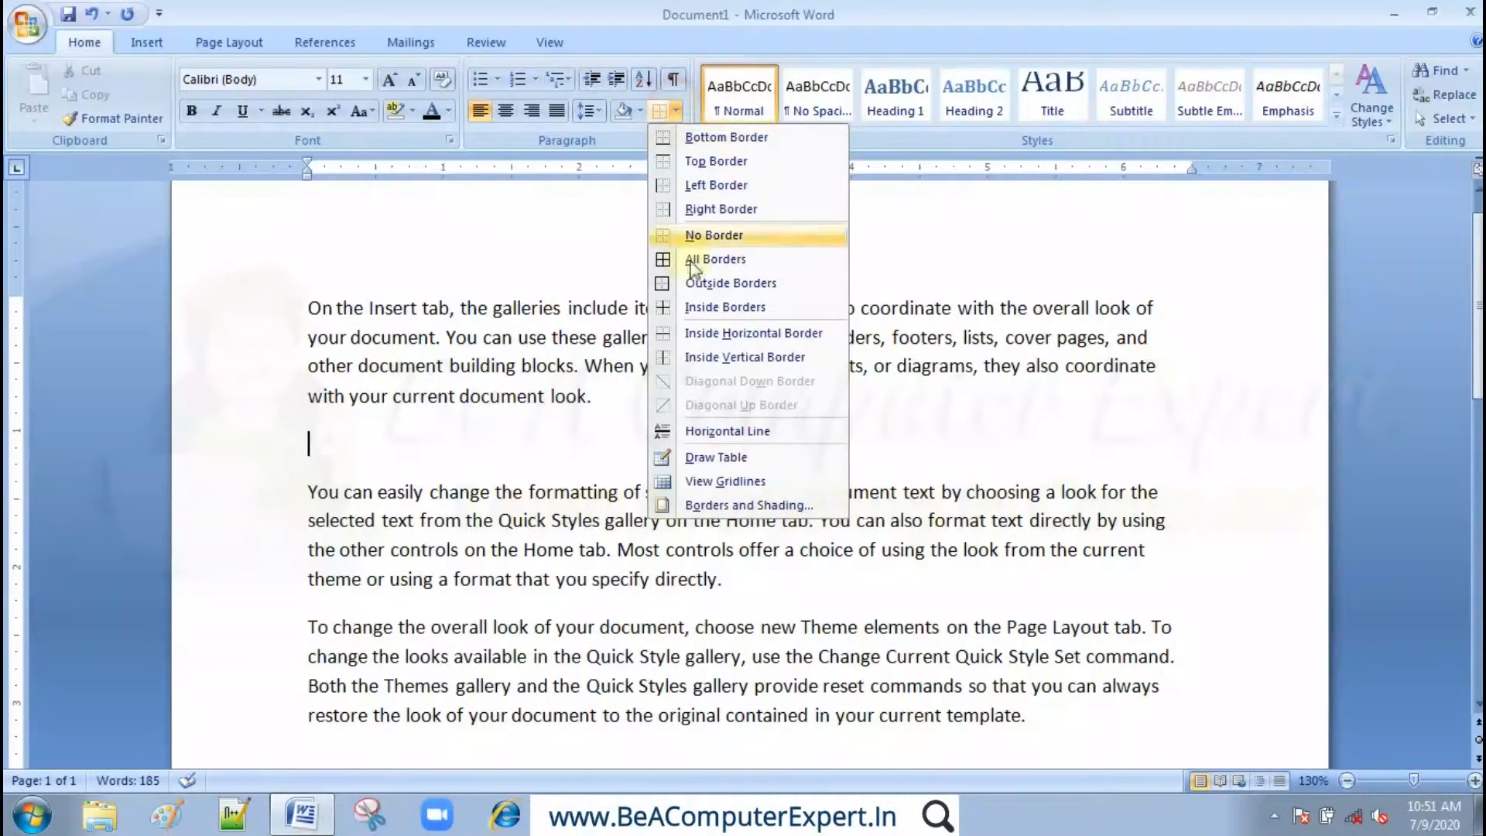
{"action": "left_click", "coordinate": [721, 434]}
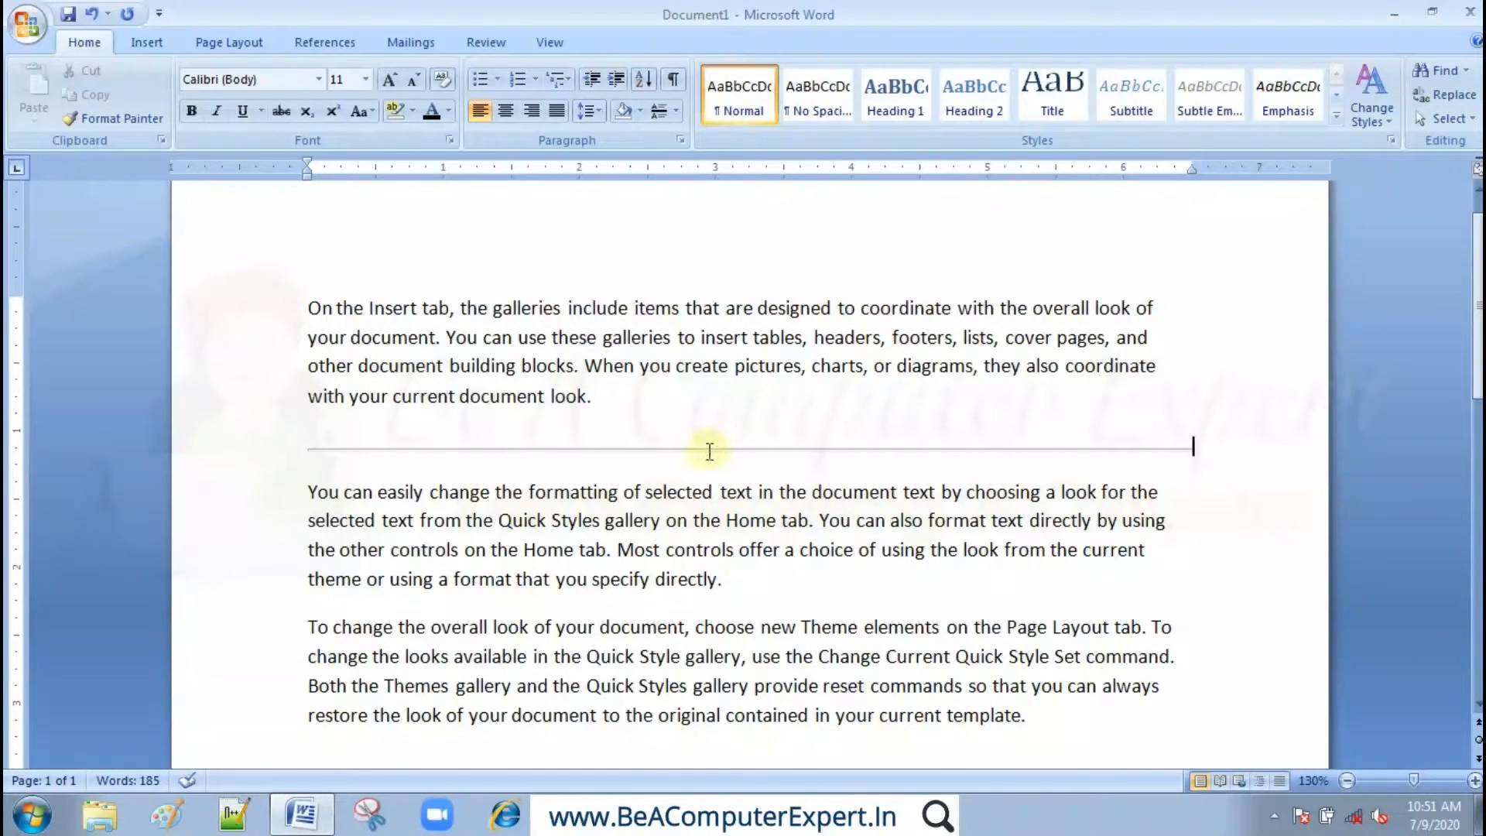
- Format the horizontal line with a width of 50 percent and a height of 5 pt
{"action": "left_click", "coordinate": [708, 446]}
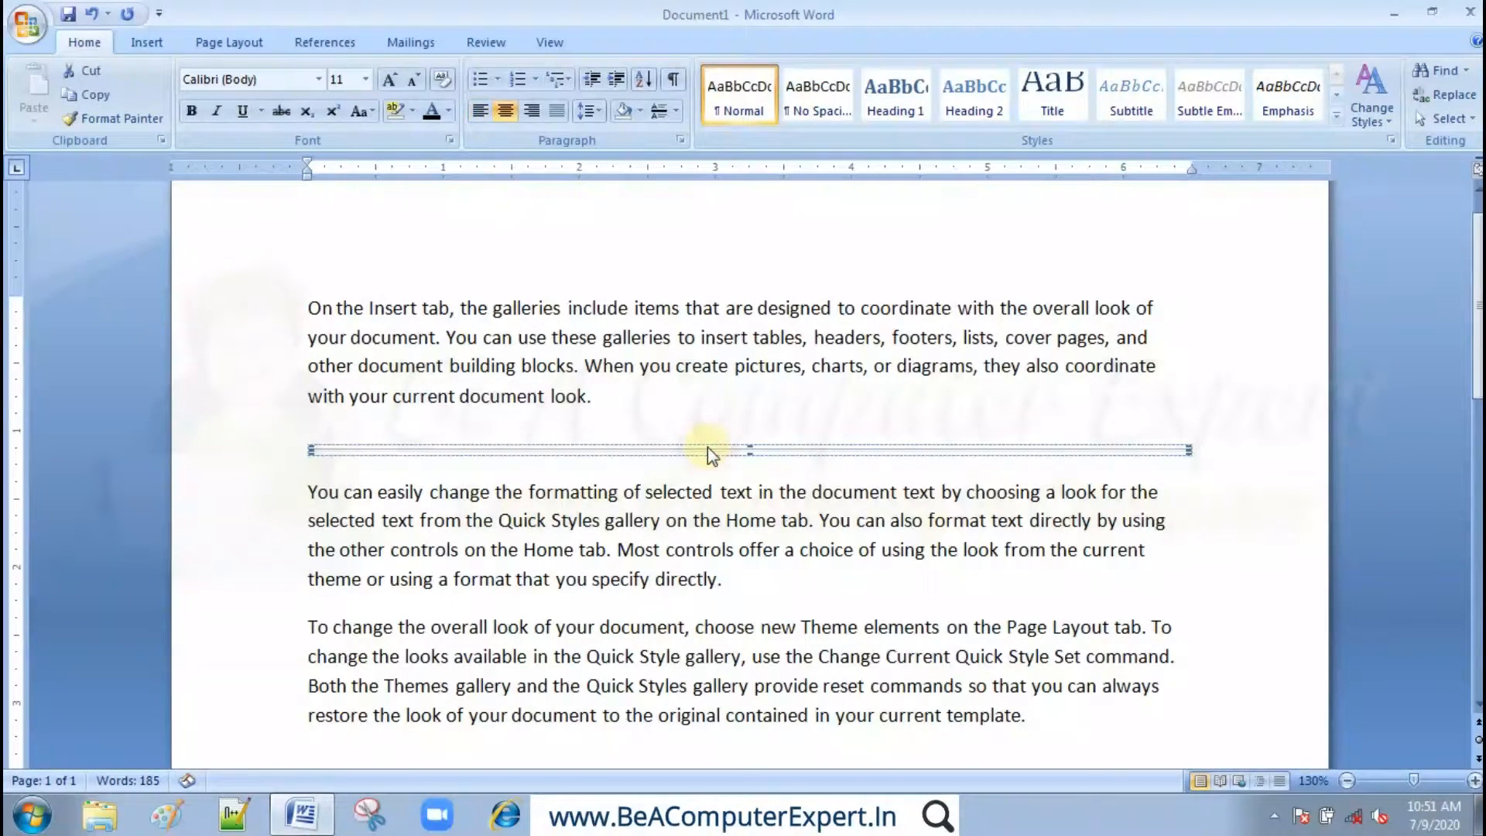
{"action": "double_click", "coordinate": [707, 448]}
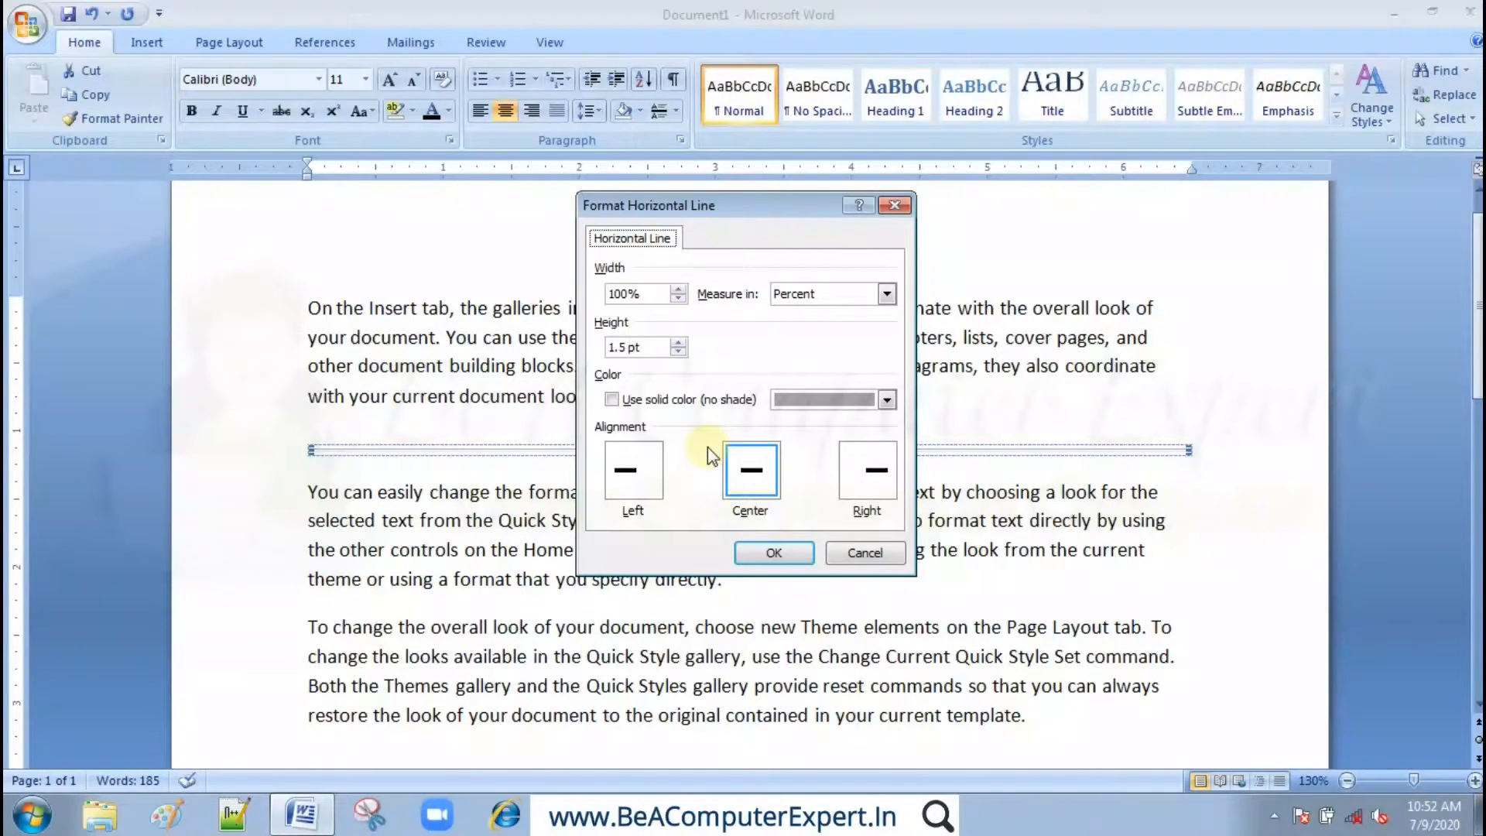
{"action": "left_click_drag", "start_coordinate": [663, 293], "coordinate": [552, 307]}
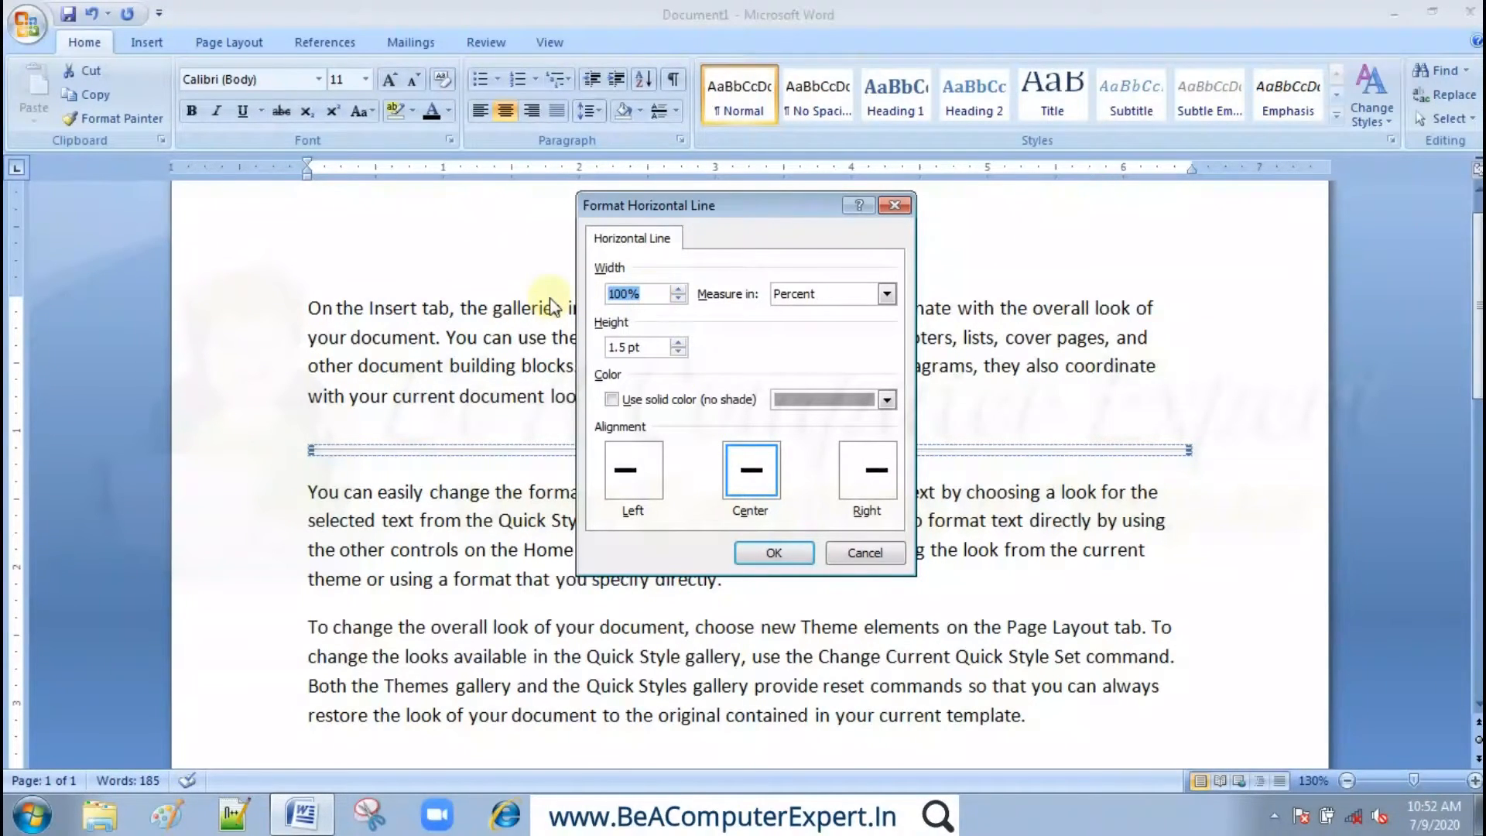
{"action": "type", "text": "50"}
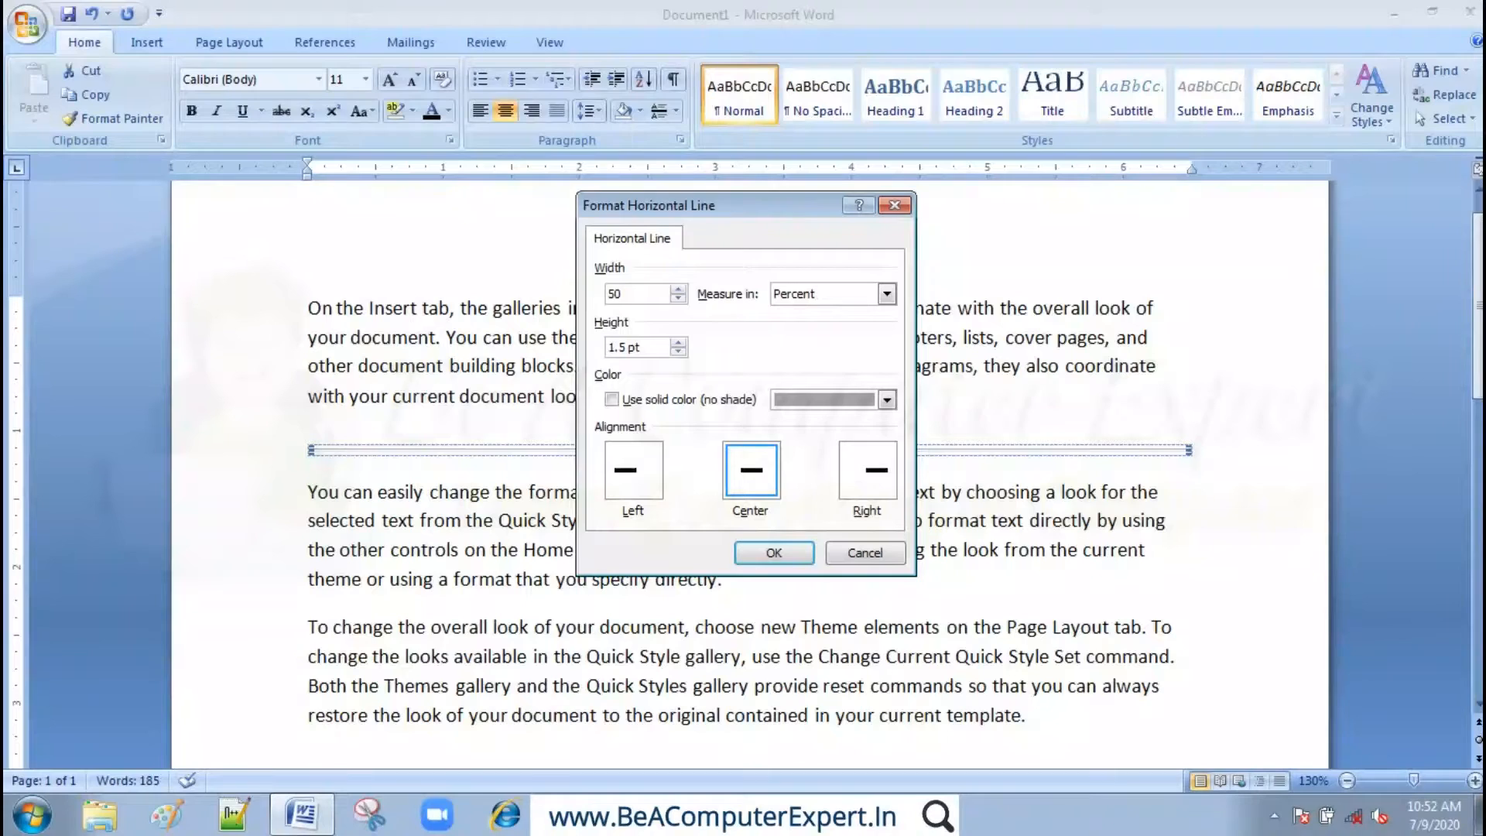
{"action": "left_click", "coordinate": [645, 347]}
{"action": "left_click_drag", "start_coordinate": [654, 347], "coordinate": [543, 329]}
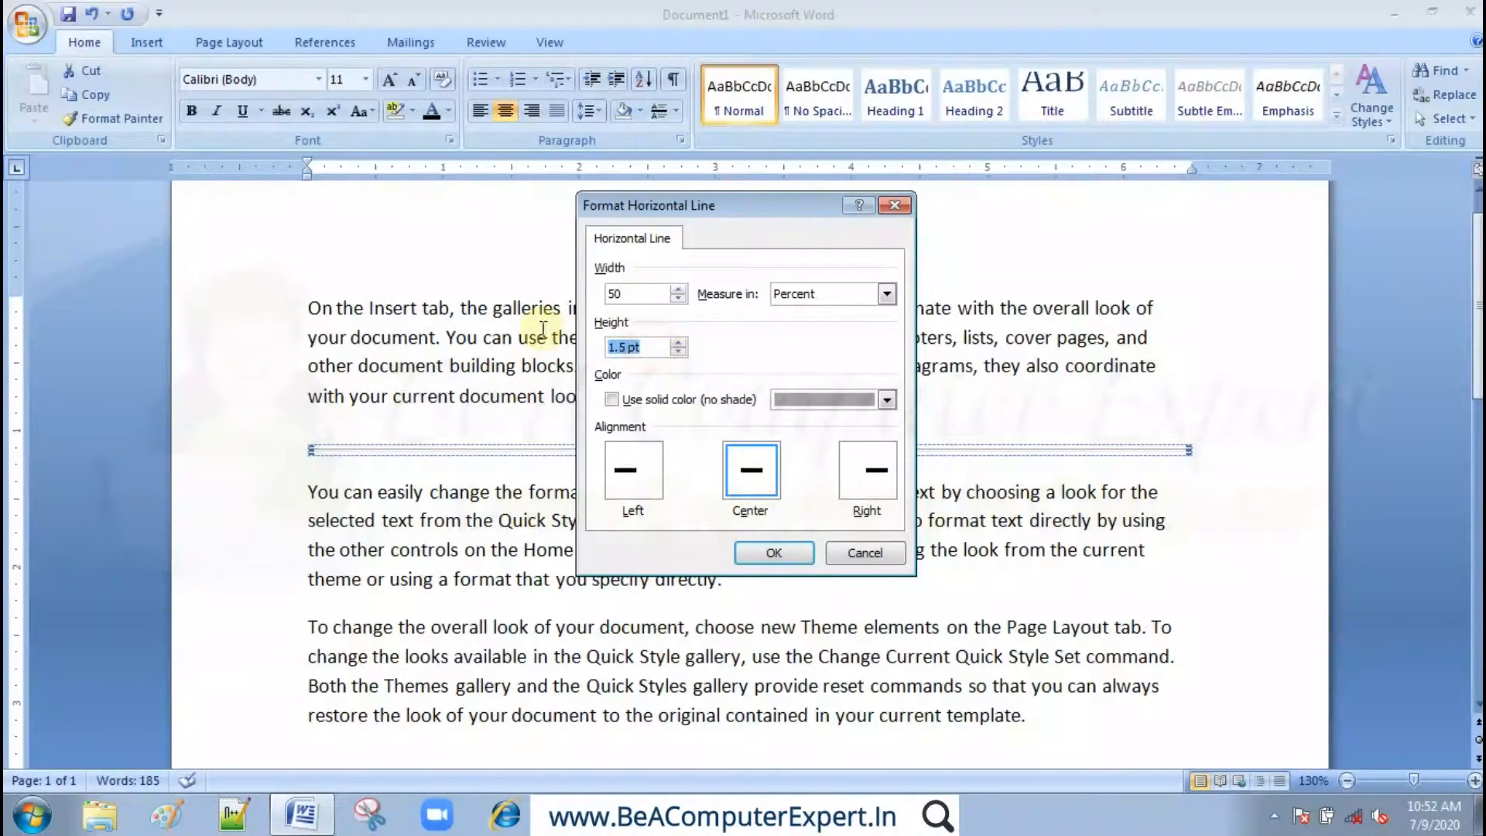
{"action": "type", "text": "5"}
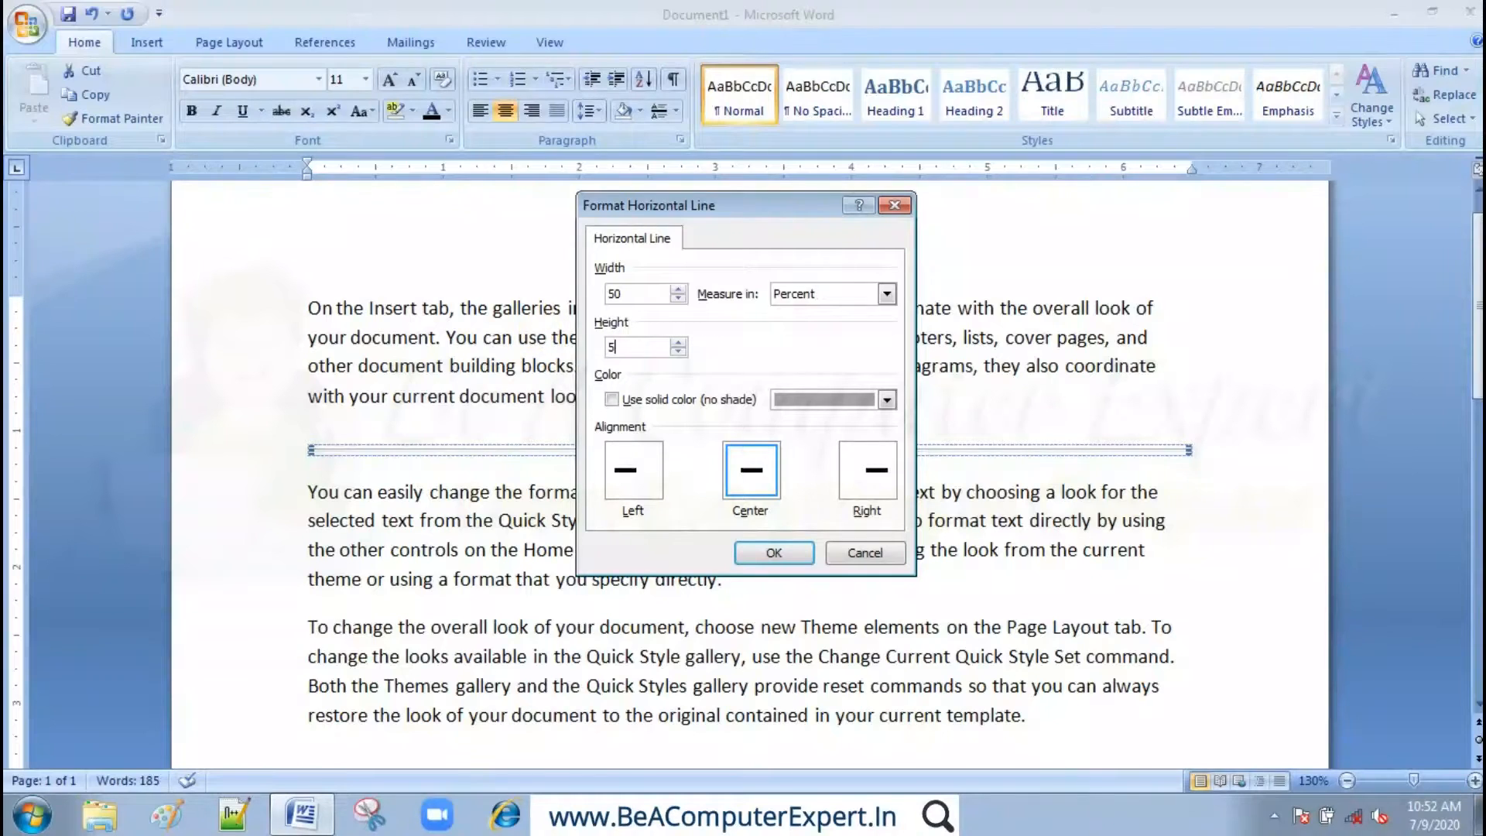
{"action": "left_click", "coordinate": [773, 554]}
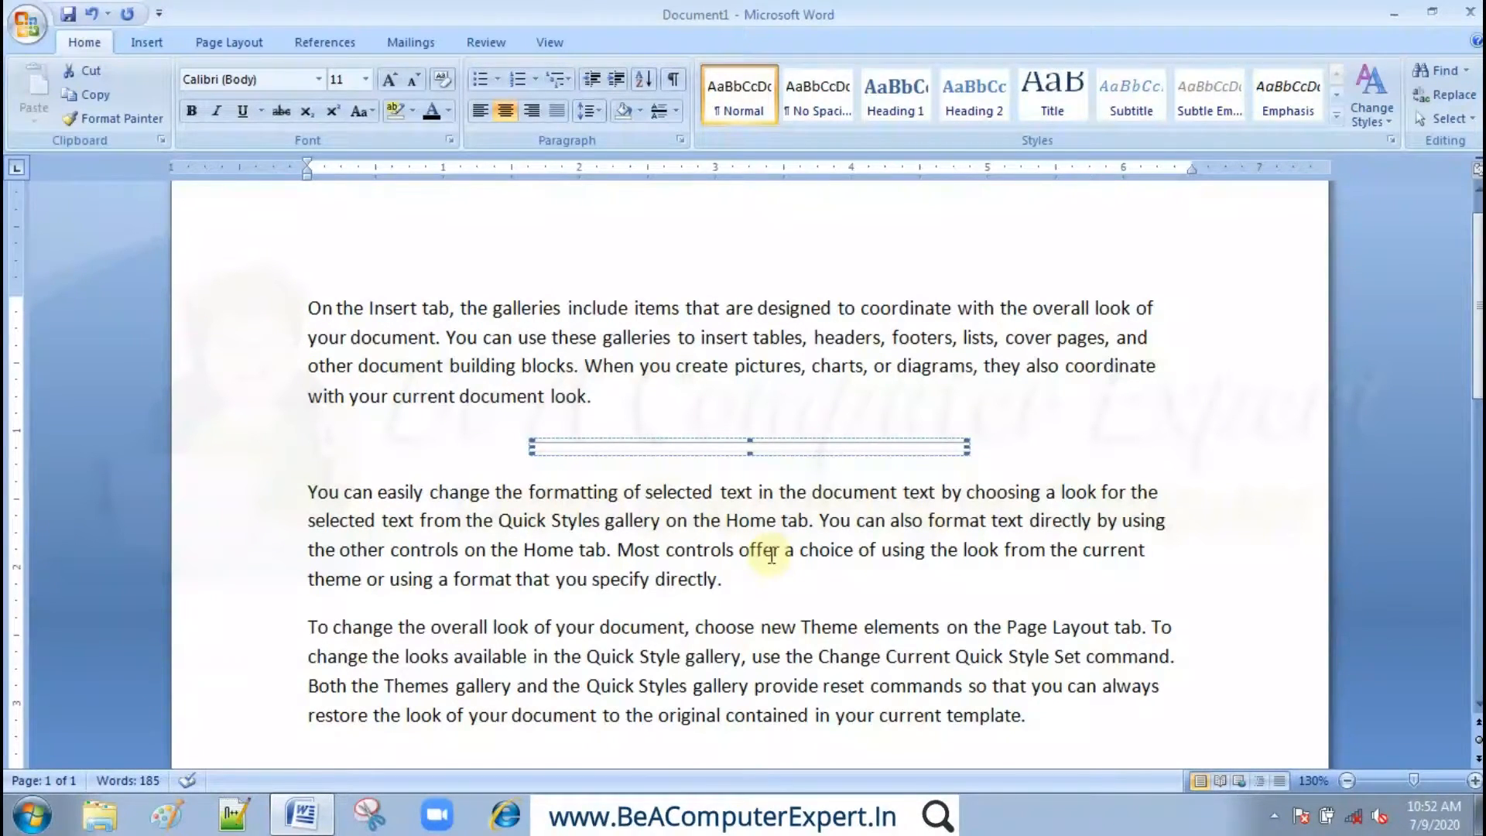
- Give the horizontal line a solid standard red color
{"action": "double_click", "coordinate": [732, 449]}
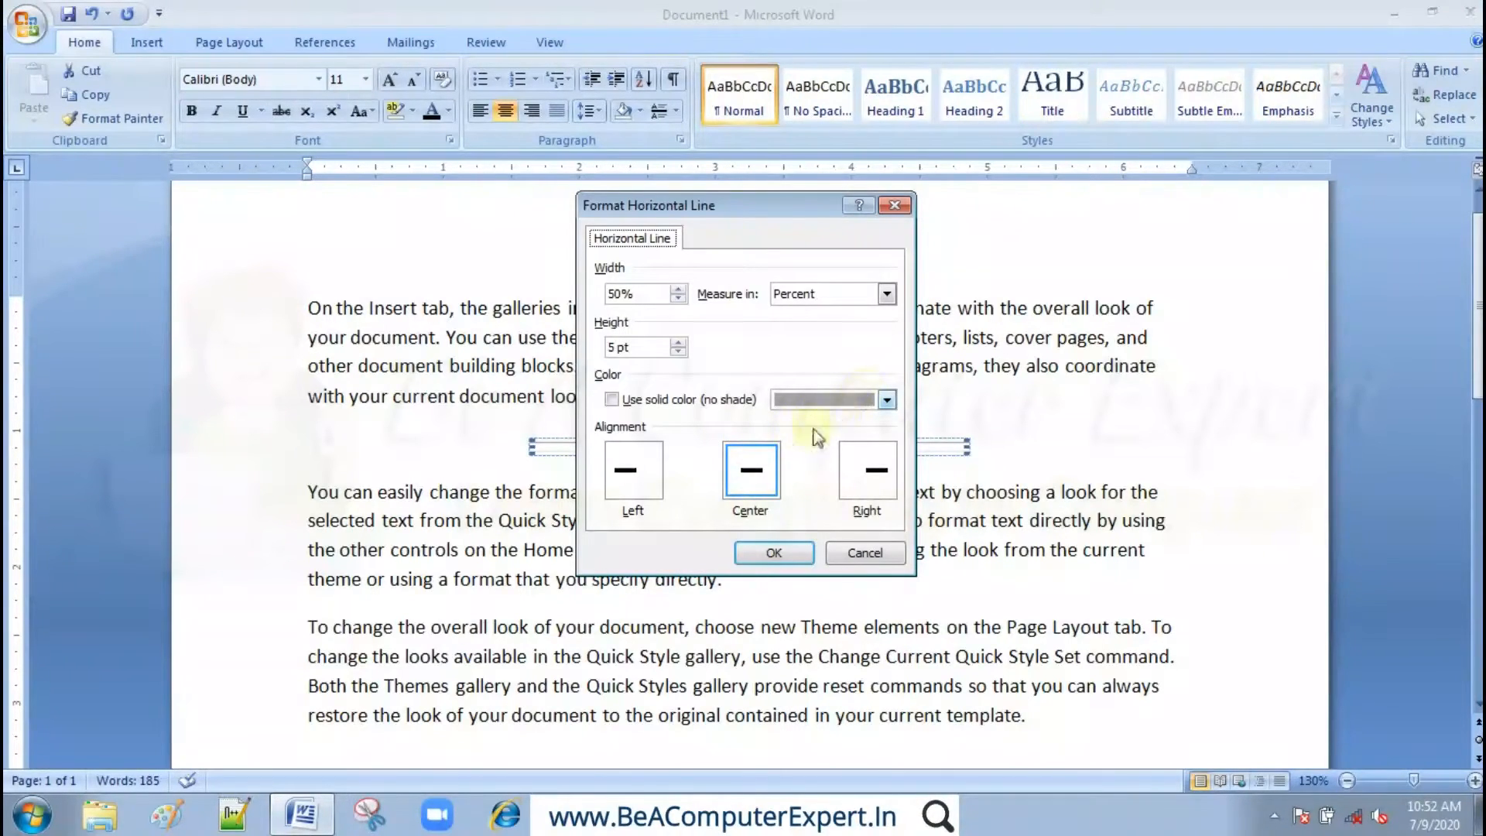
{"action": "left_click", "coordinate": [887, 401]}
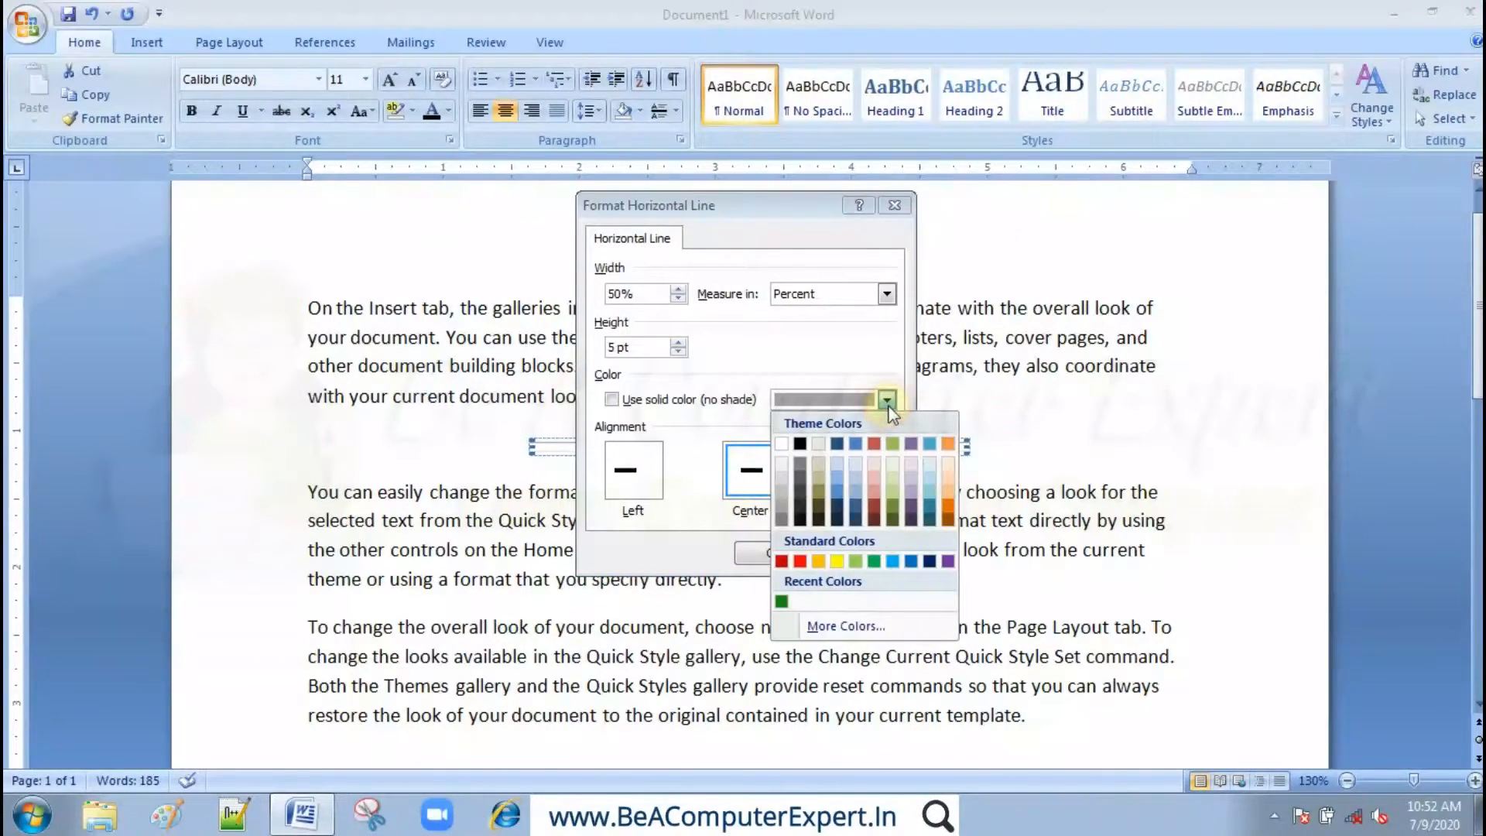
{"action": "left_click", "coordinate": [803, 560]}
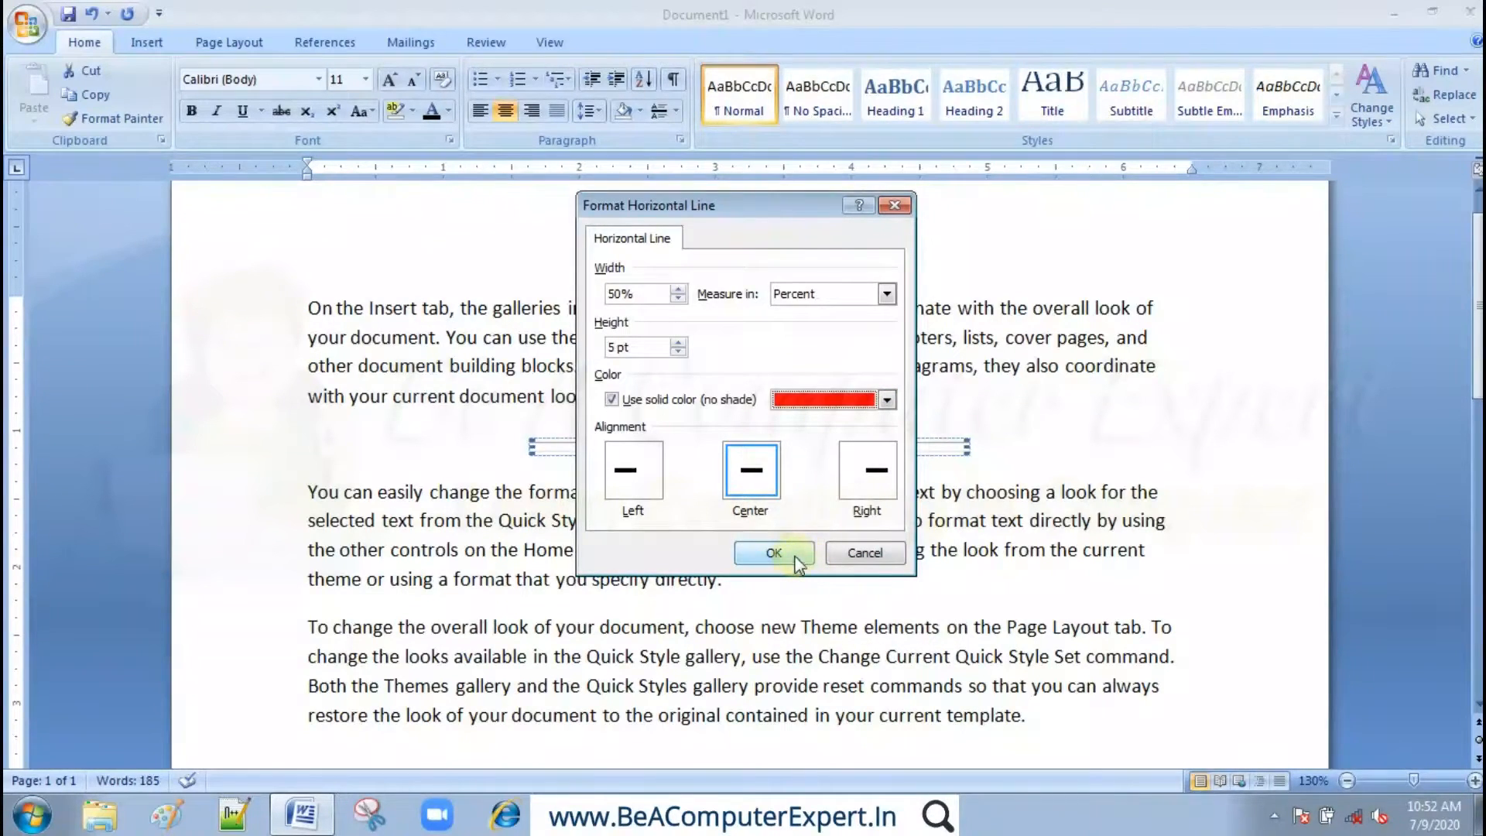
{"action": "left_click", "coordinate": [793, 554]}
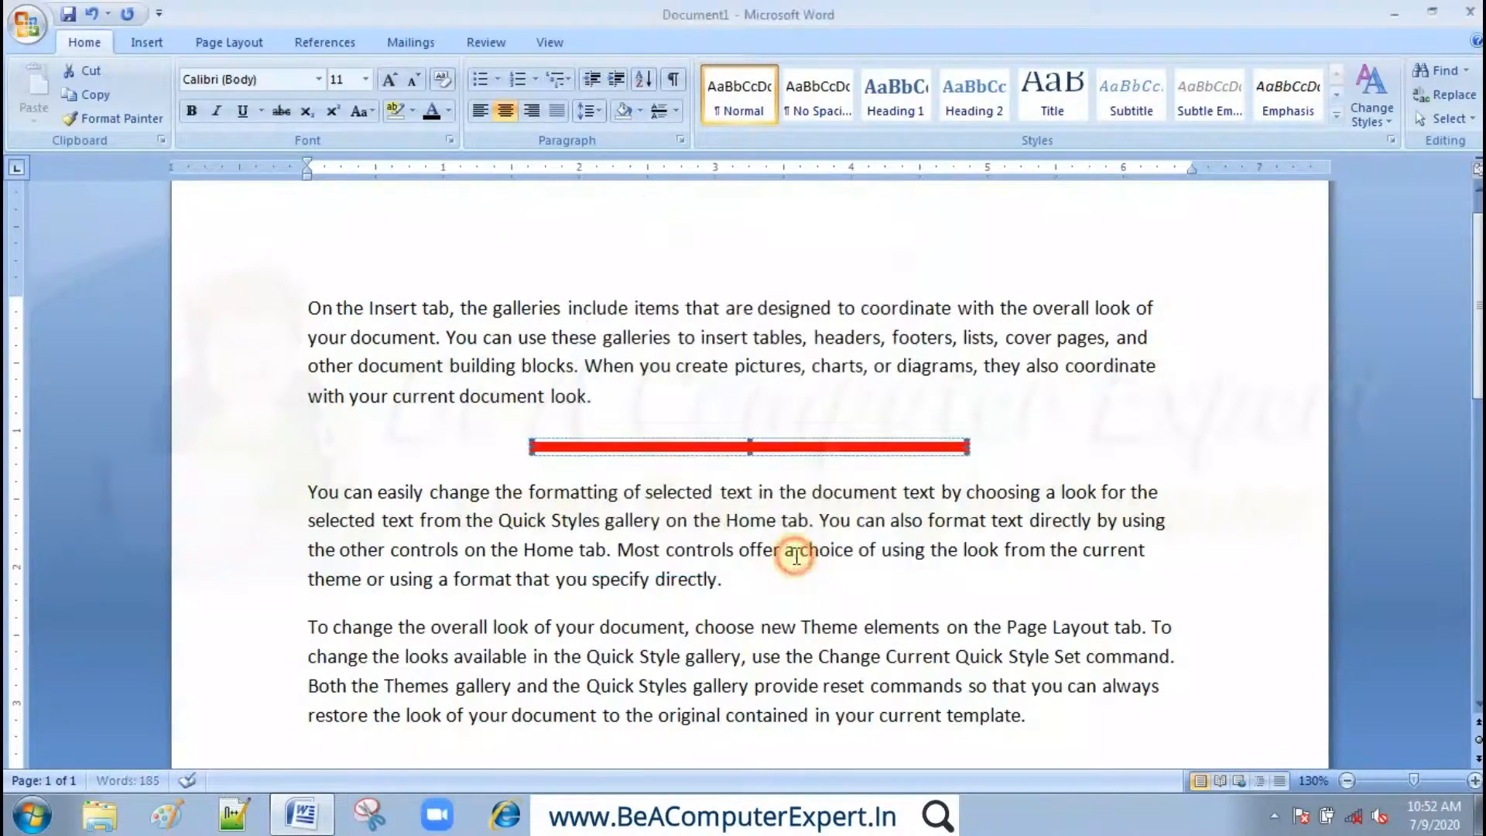
- Set the horizontal line's alignment to Left
{"action": "double_click", "coordinate": [716, 447]}
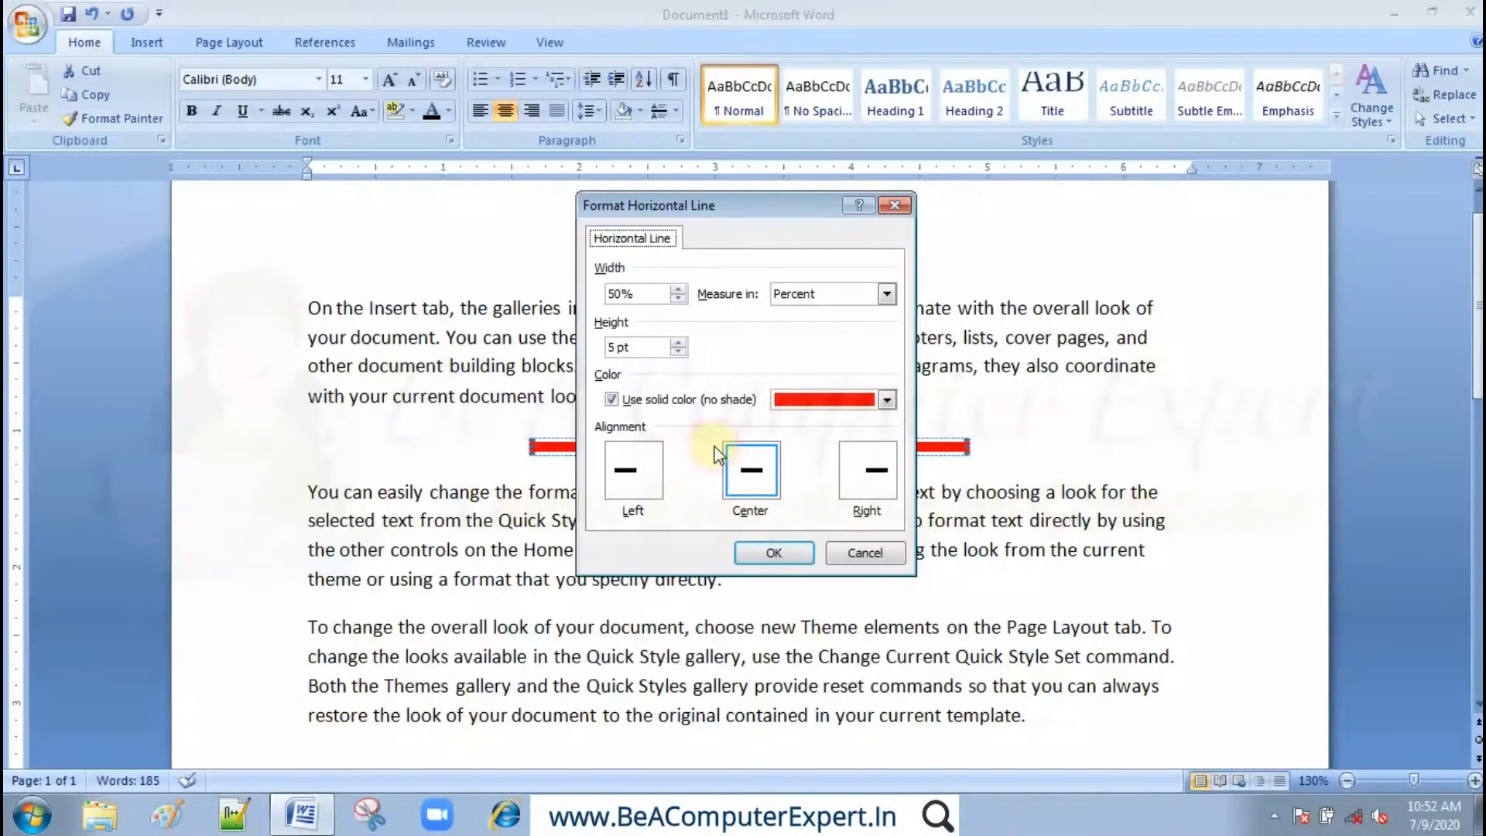
{"action": "left_click", "coordinate": [635, 469]}
{"action": "left_click", "coordinate": [774, 553]}
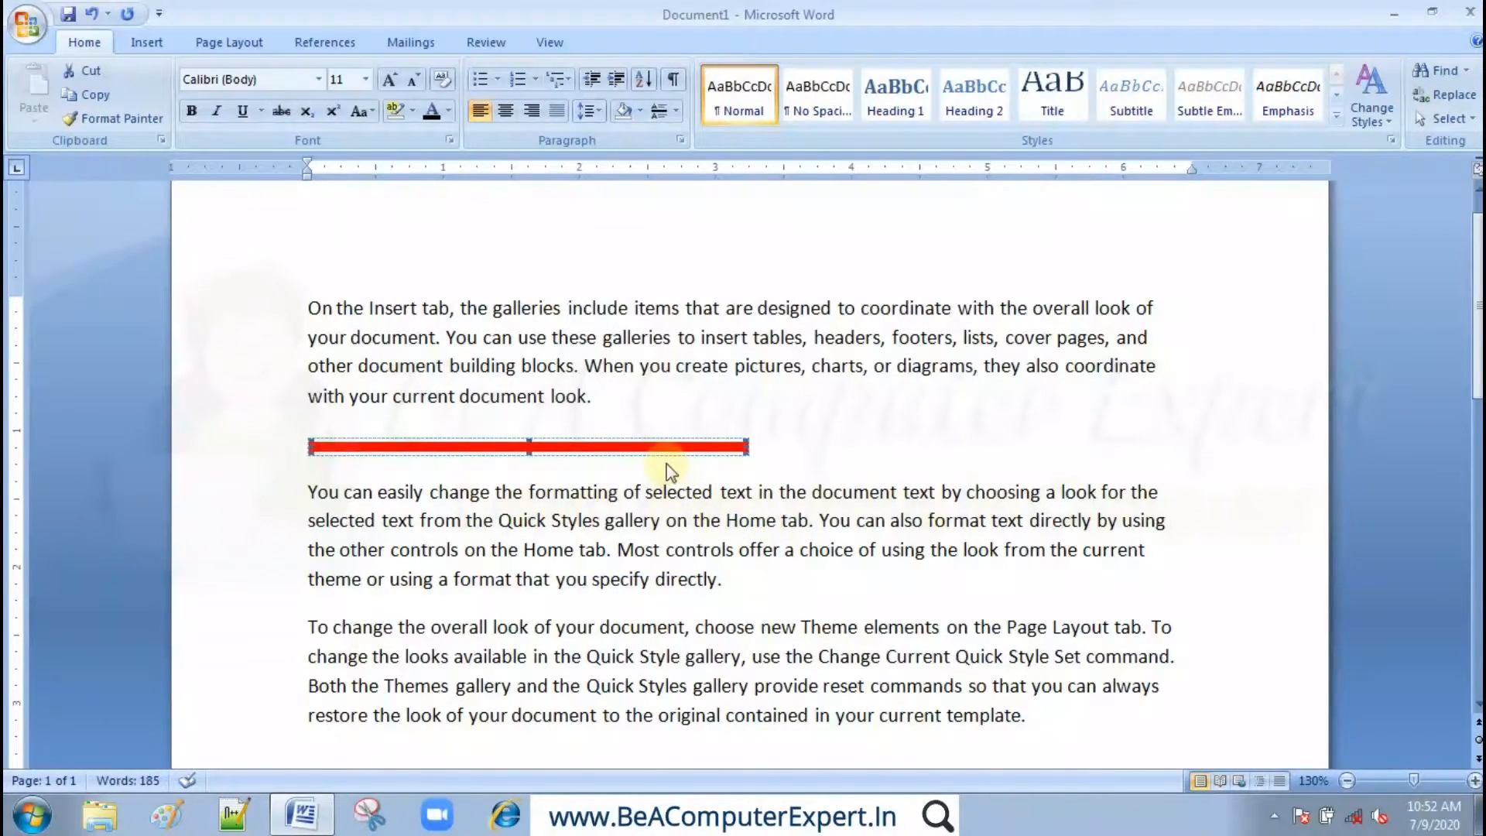
- Set the red horizontal line's alignment to Center
{"action": "double_click", "coordinate": [673, 447]}
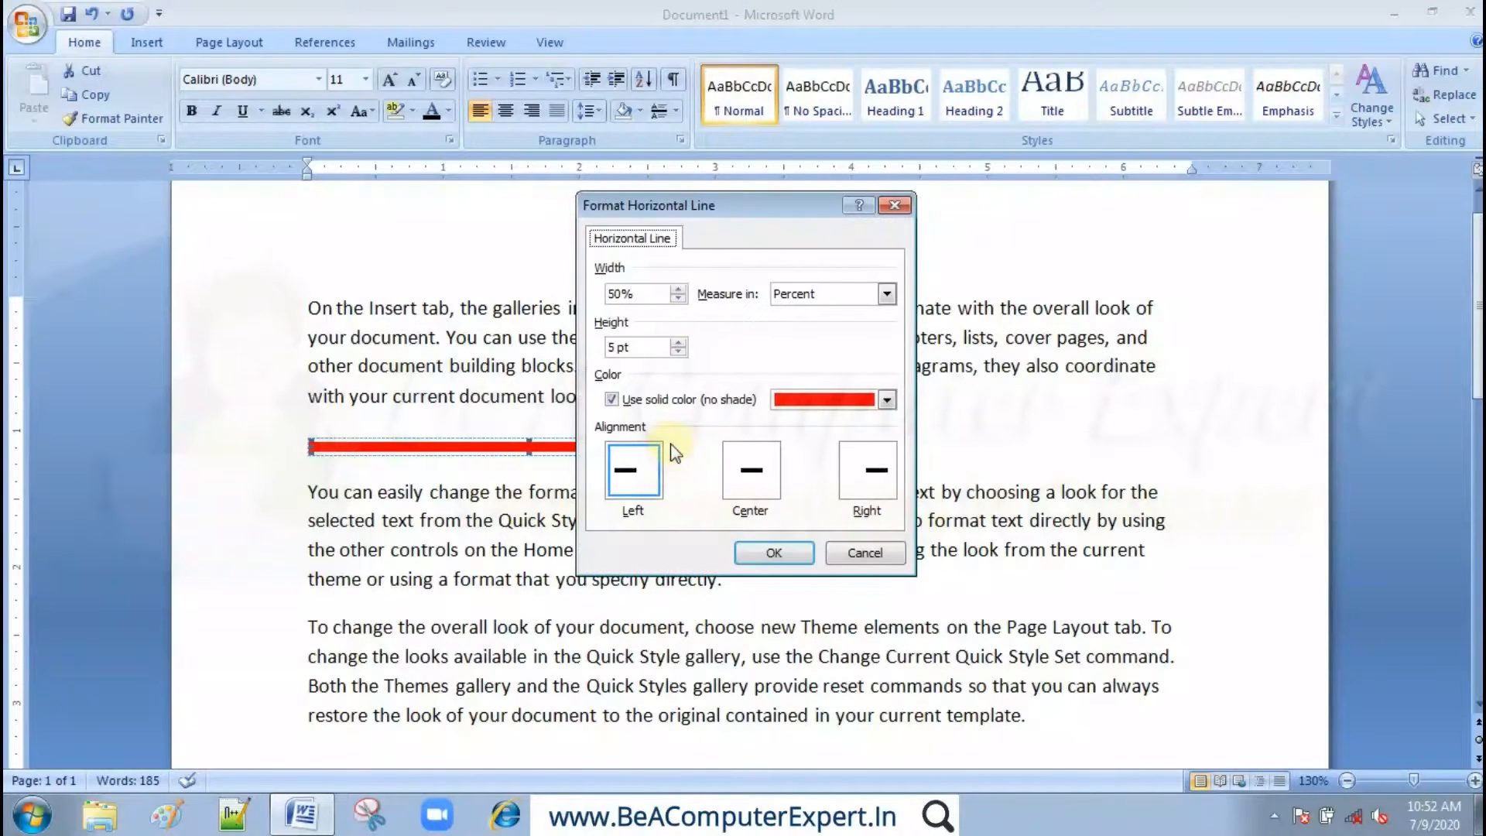
{"action": "left_click", "coordinate": [764, 473]}
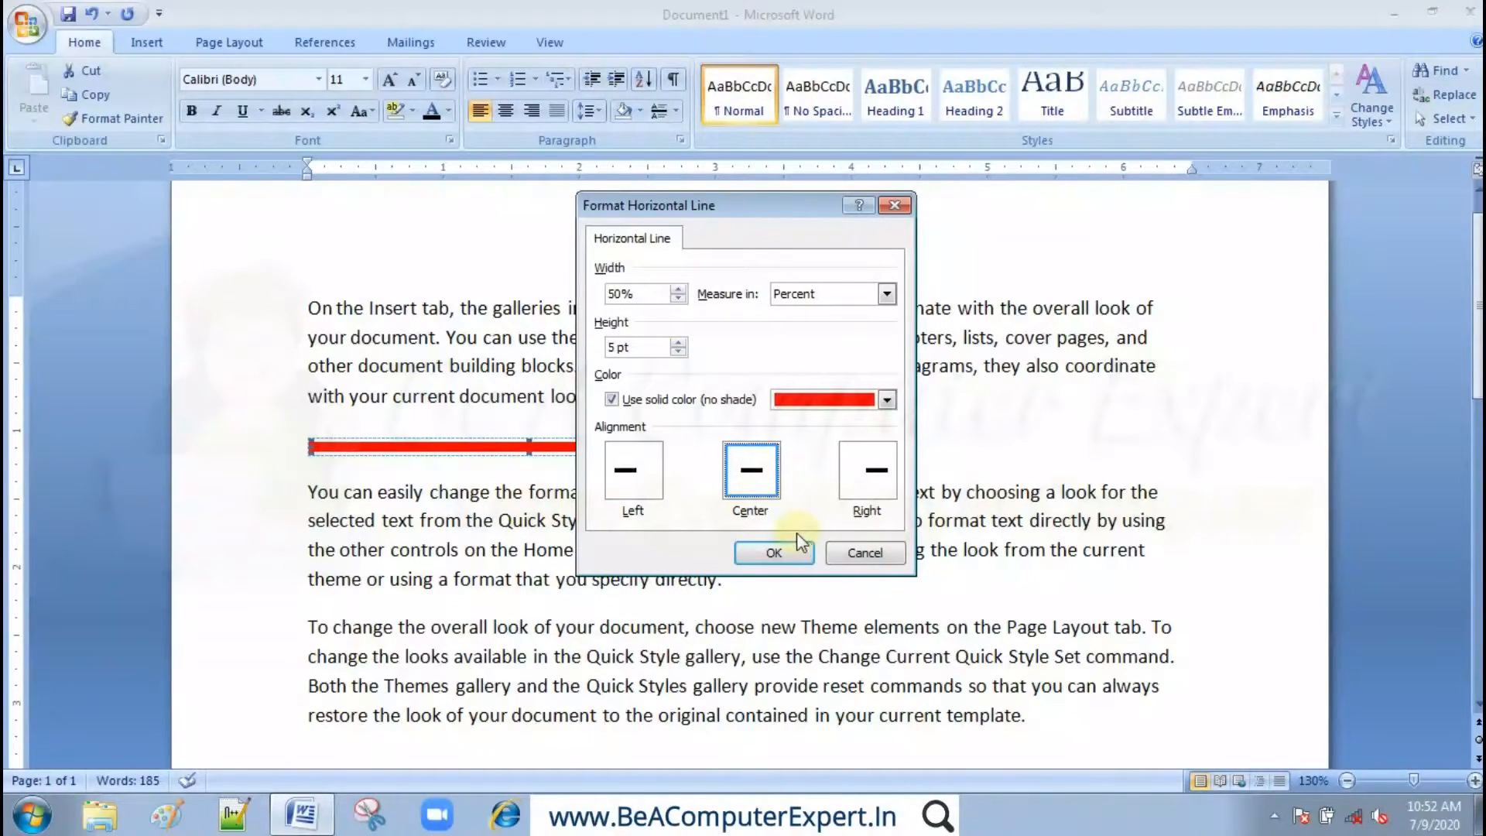
{"action": "left_click", "coordinate": [782, 551]}
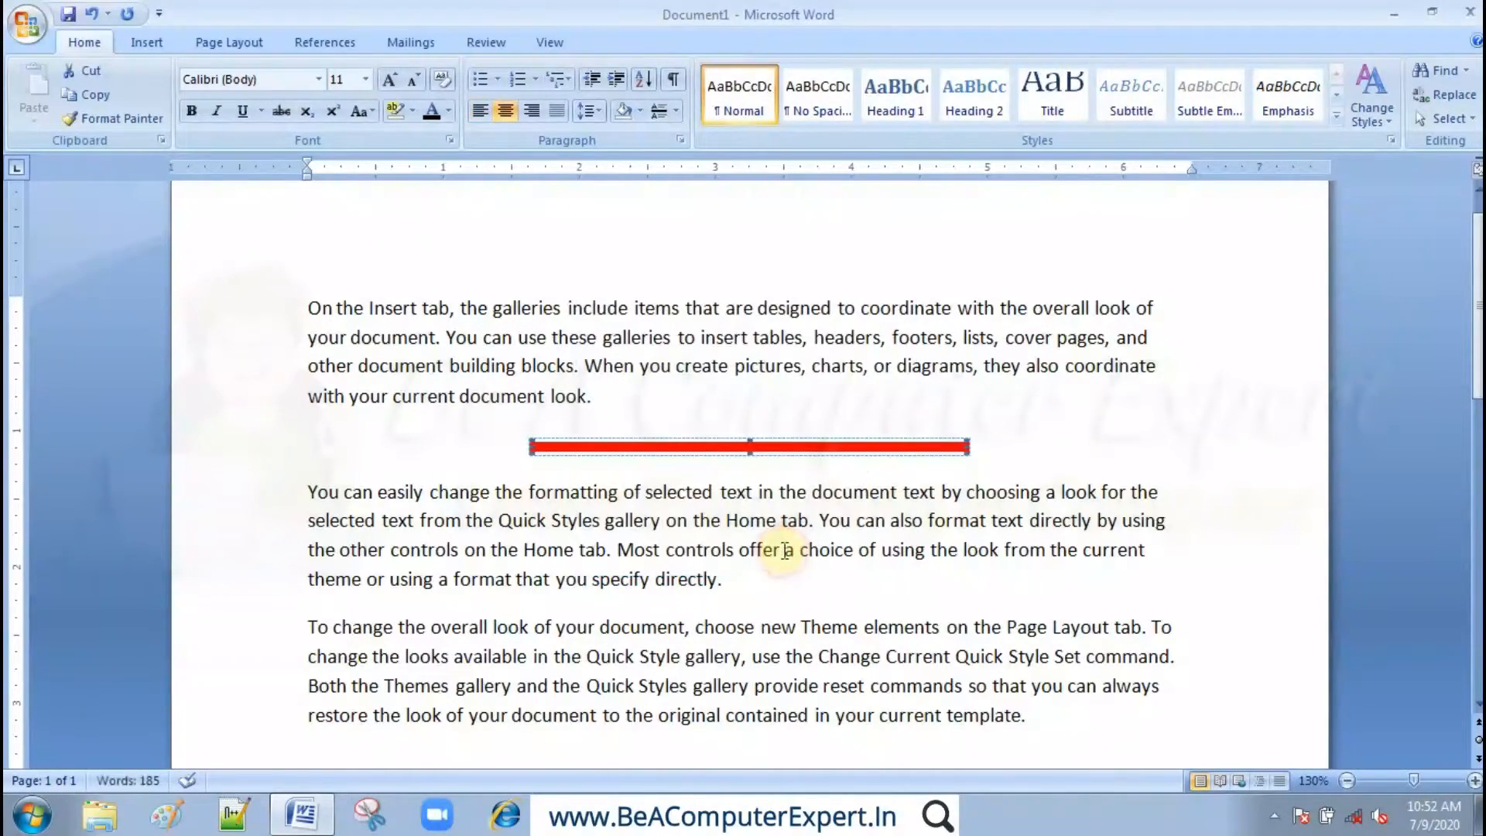
- Set the horizontal line's width to 100 percent and its height to 1.5 pt
{"action": "double_click", "coordinate": [754, 446]}
{"action": "double_click", "coordinate": [630, 294]}
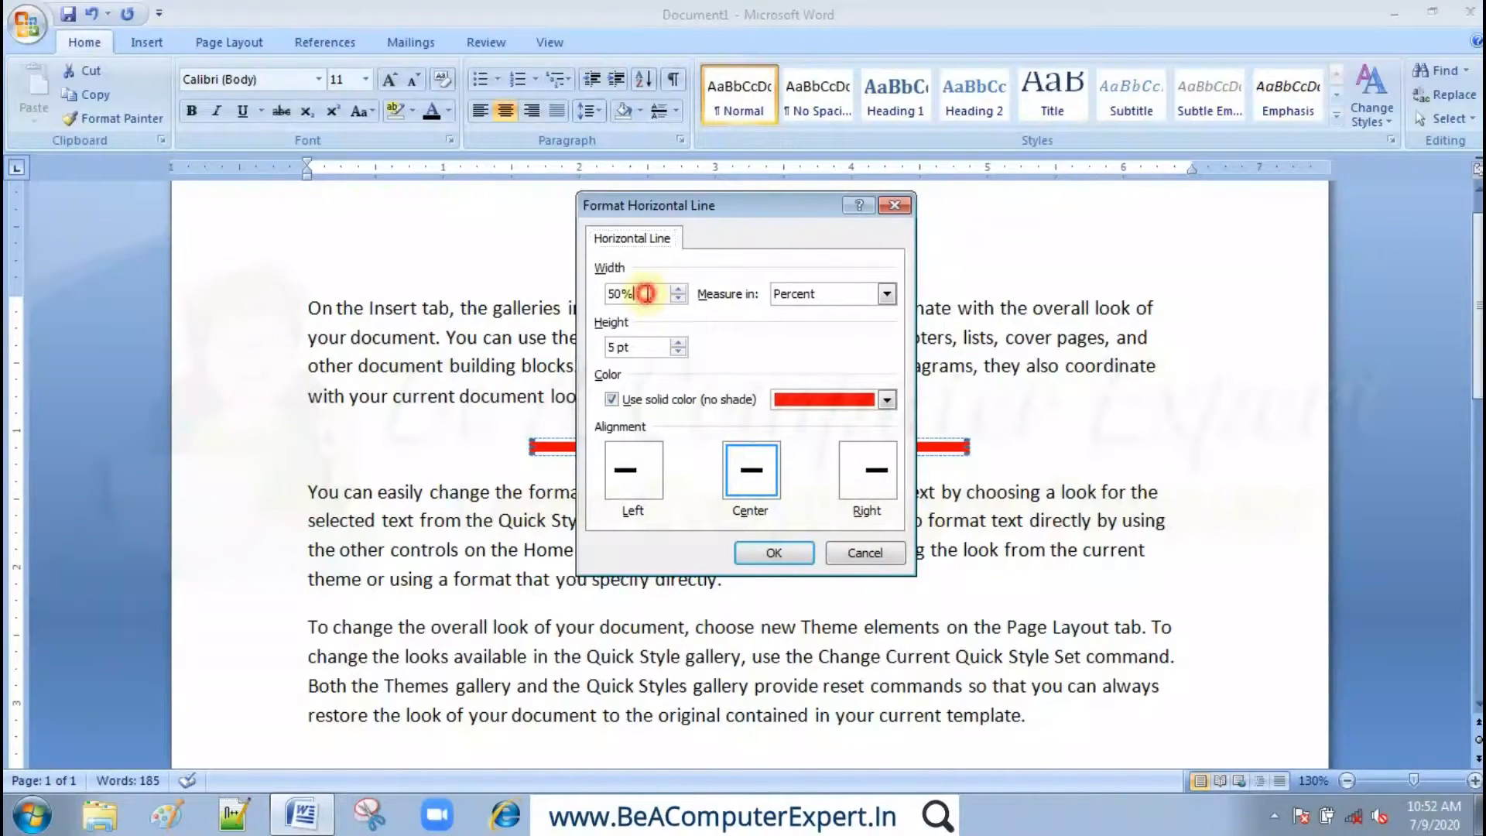
{"action": "type", "text": "100"}
{"action": "key", "text": "Tab"}
{"action": "key", "text": "BackSpace"}
{"action": "key", "text": "BackSpace"}
{"action": "key", "text": "BackSpace"}
{"action": "key", "text": "BackSpace"}
{"action": "type", "text": "1.5"}
- Turn off the solid color option for the horizontal line, apply the formatting and deselect the line
{"action": "left_click", "coordinate": [612, 399]}
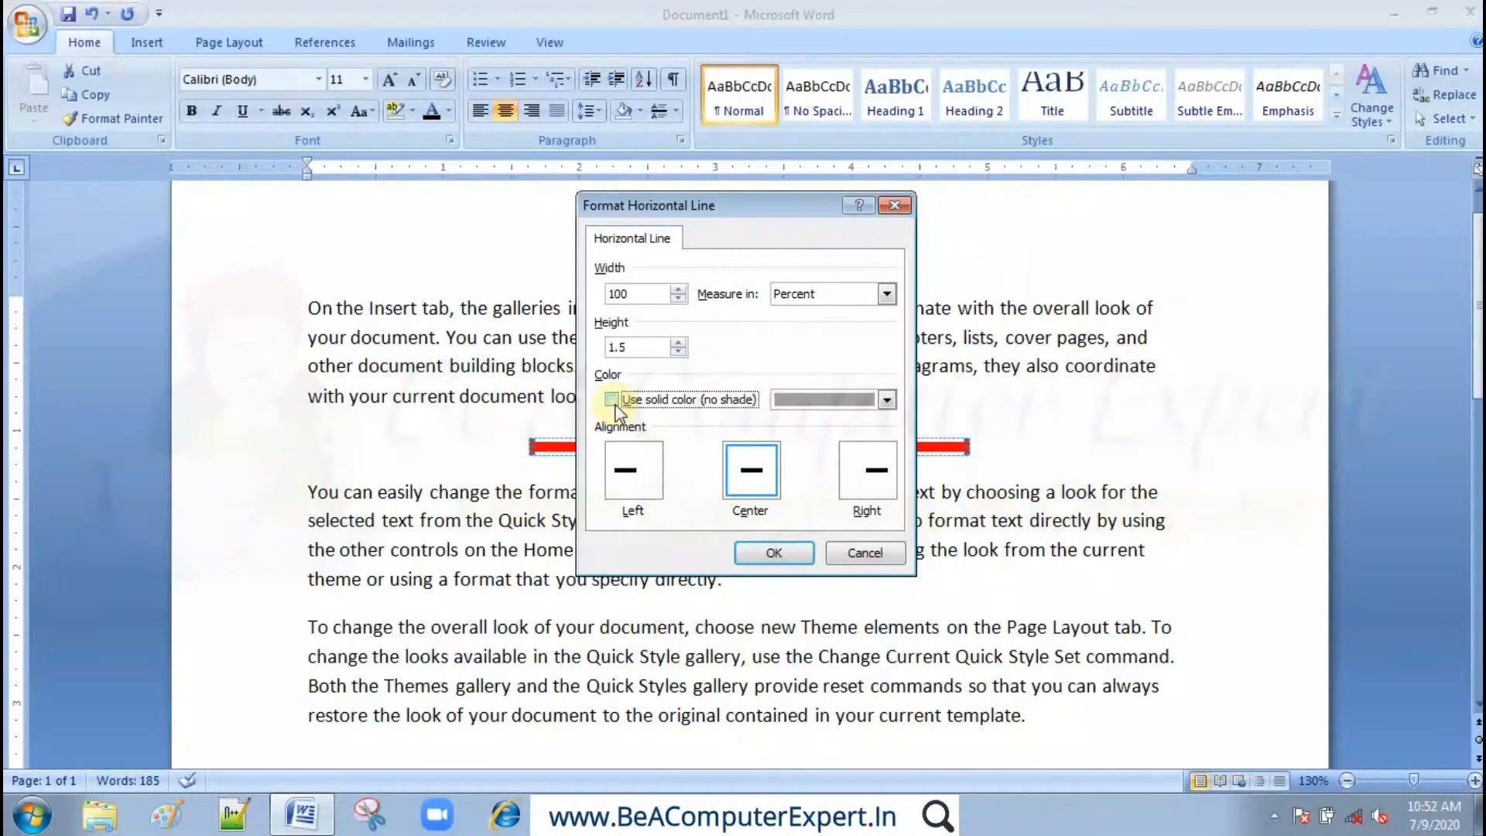
{"action": "left_click", "coordinate": [791, 554]}
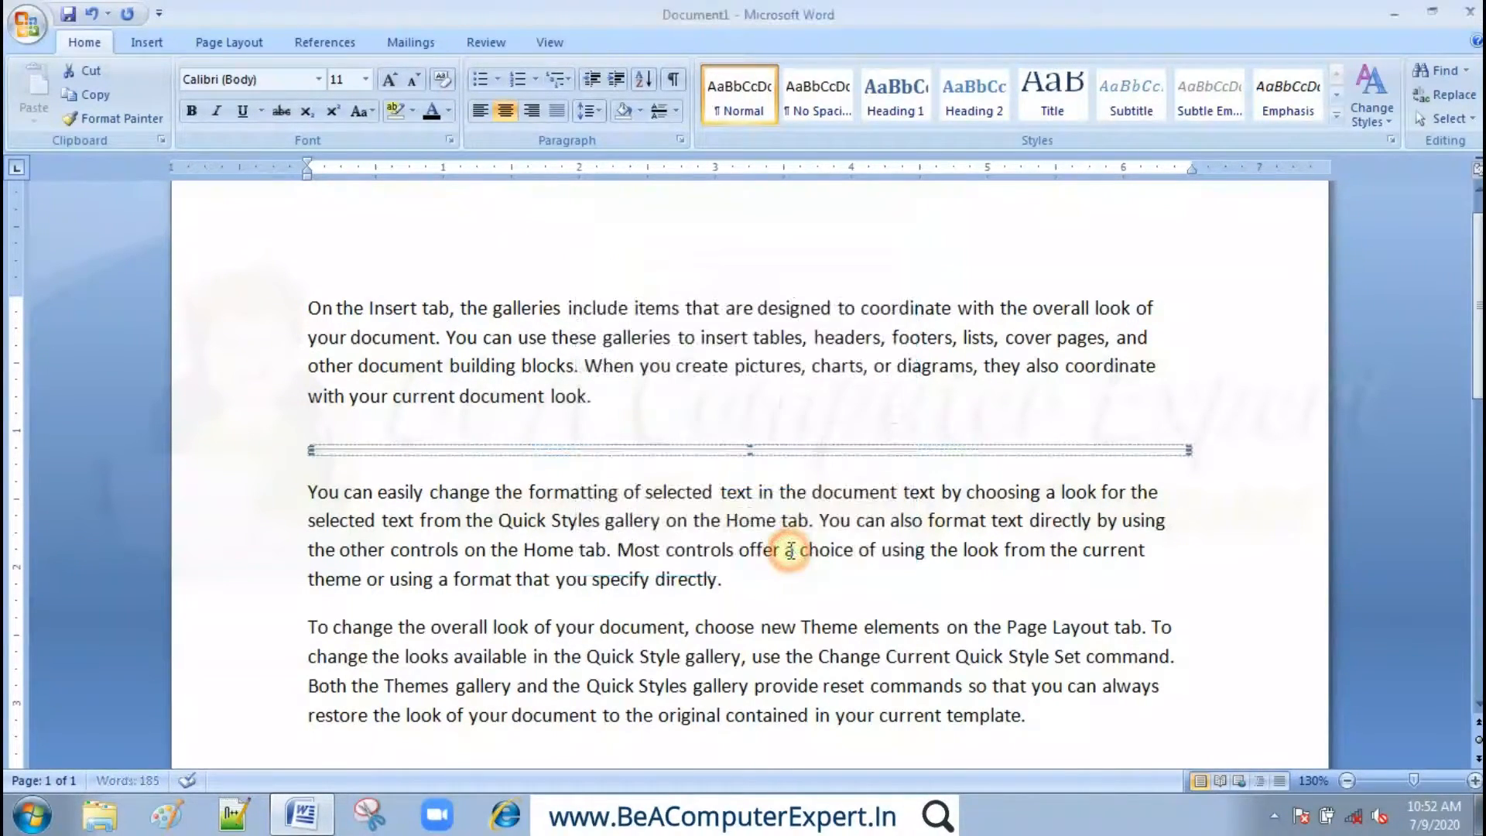
{"action": "left_click", "coordinate": [788, 549]}
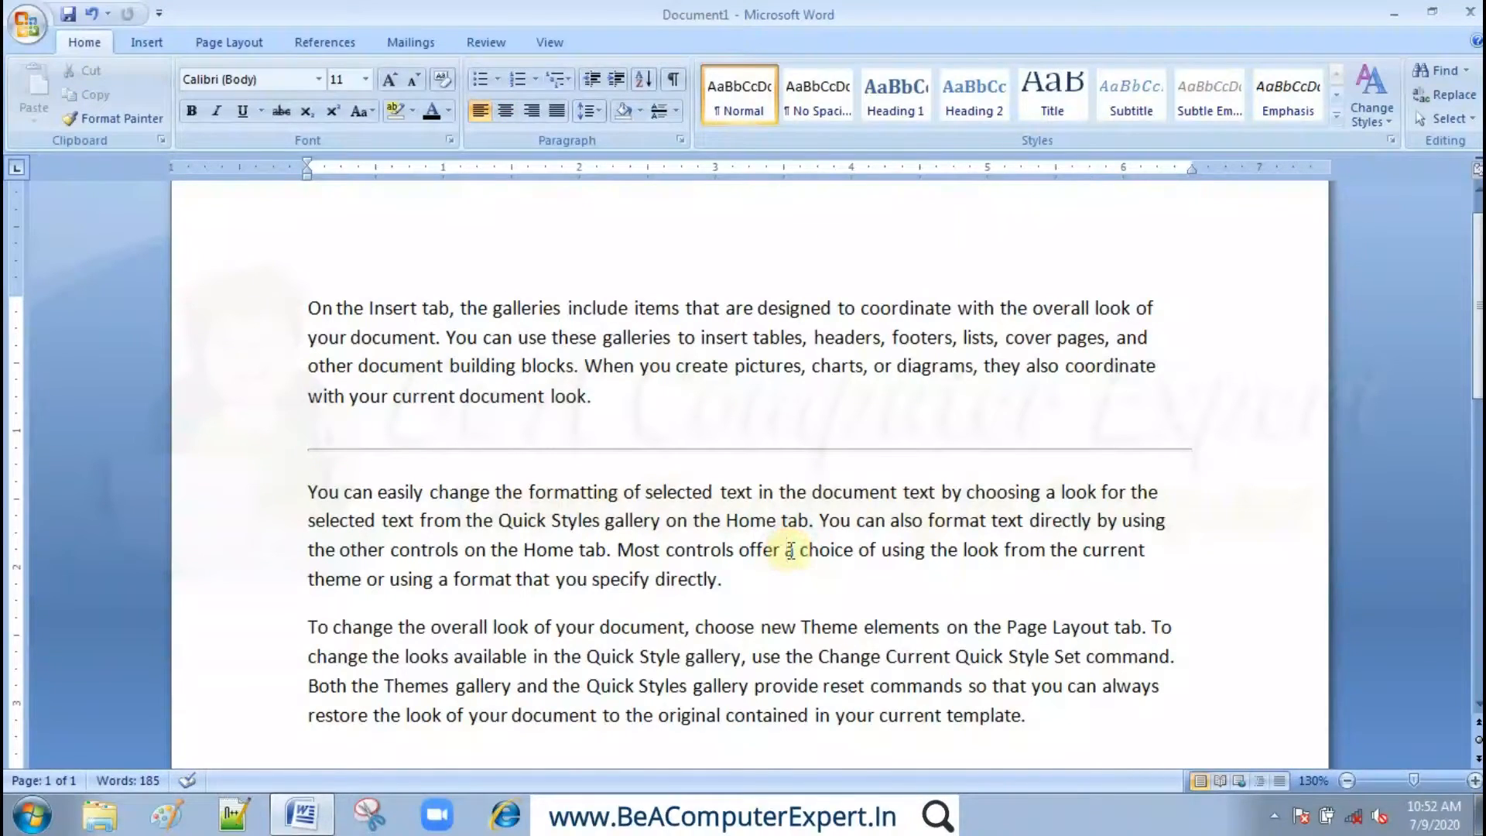
- Delete the horizontal line between the first and second paragraphs
{"action": "left_click", "coordinate": [719, 448]}
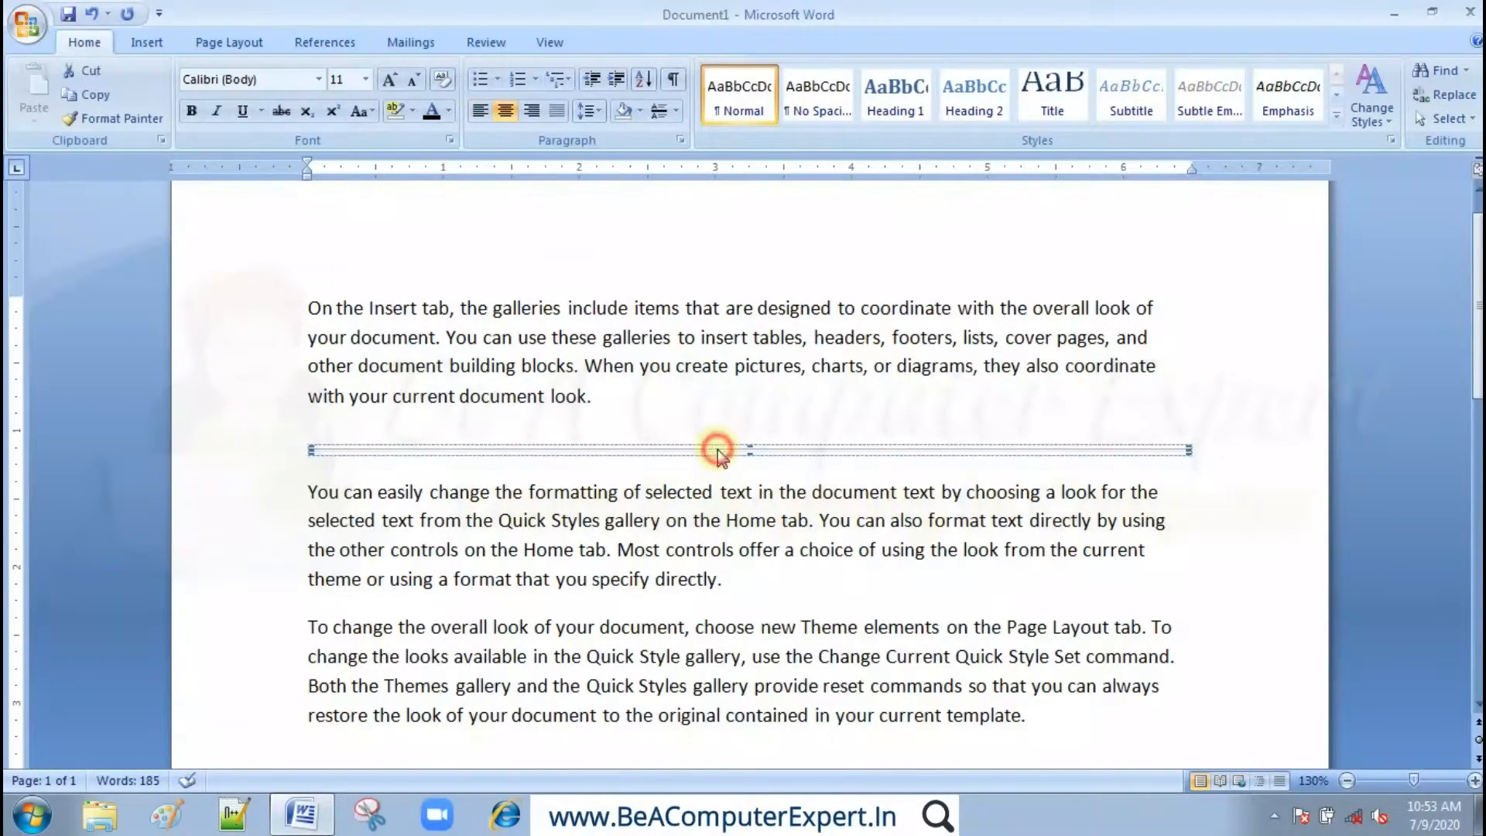
{"action": "key", "text": "Delete"}
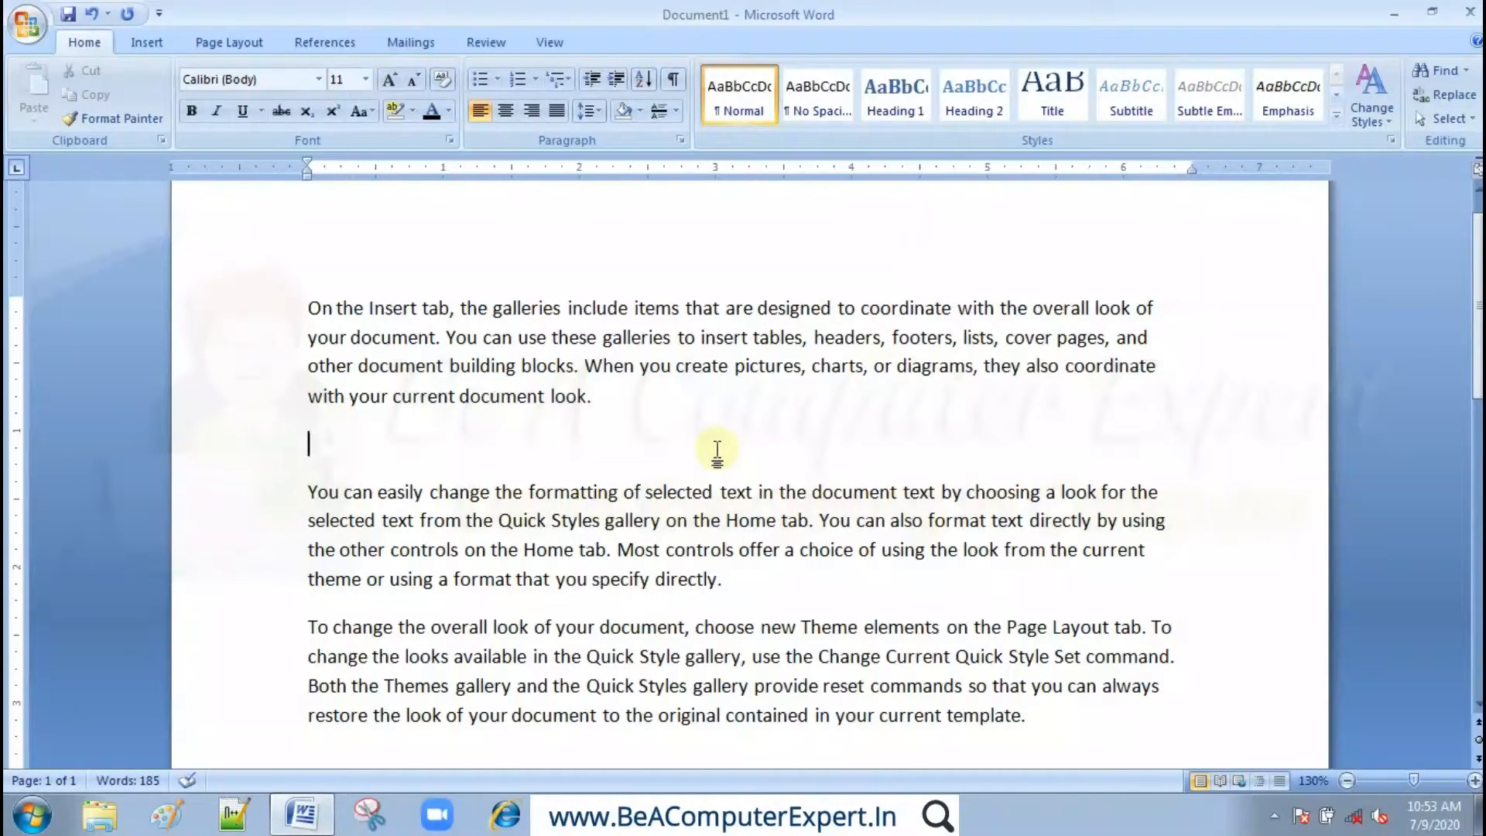
{"action": "left_click", "coordinate": [676, 110]}
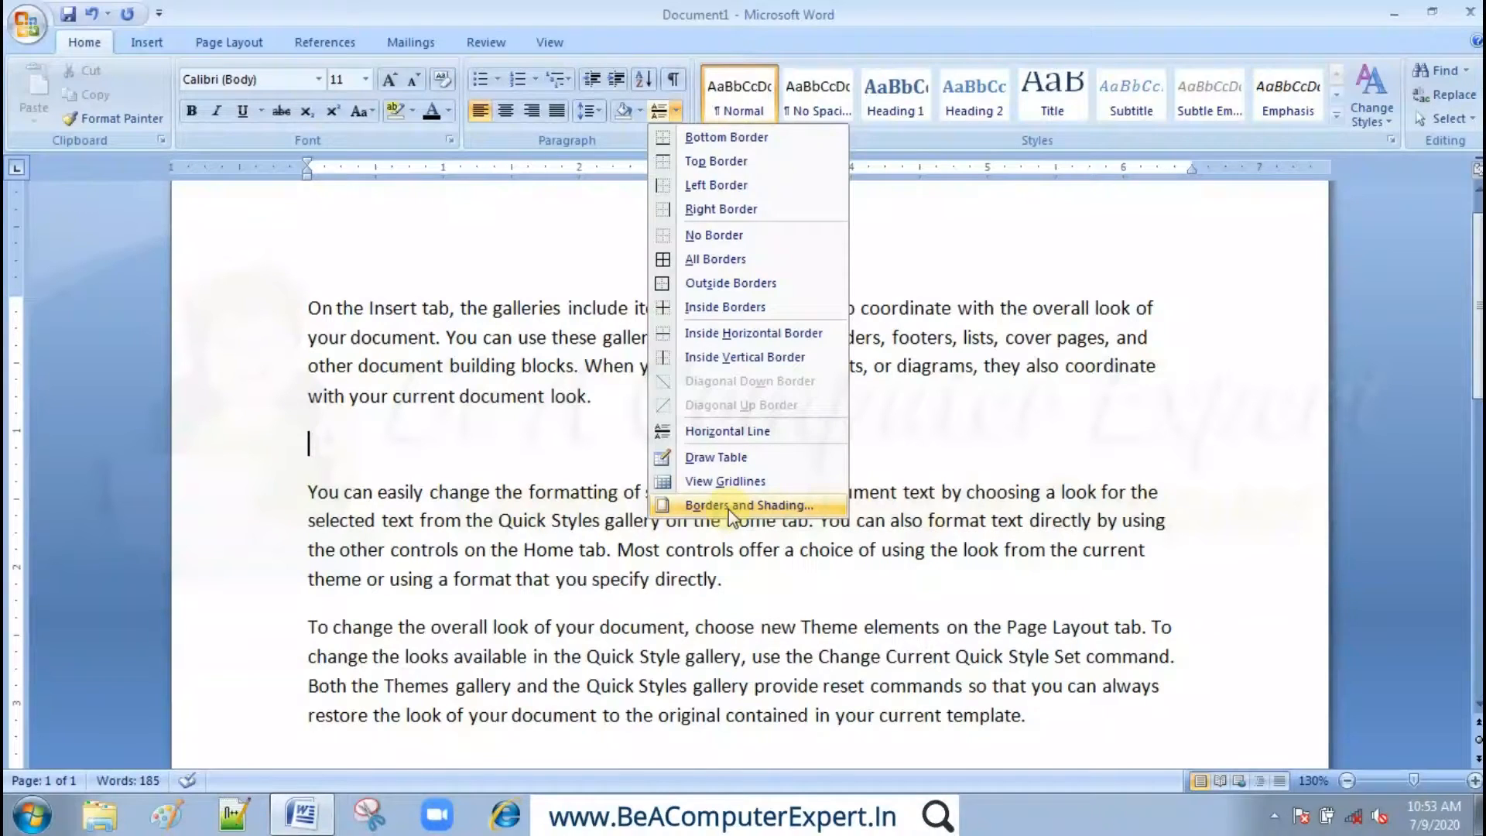
{"action": "left_click", "coordinate": [547, 422]}
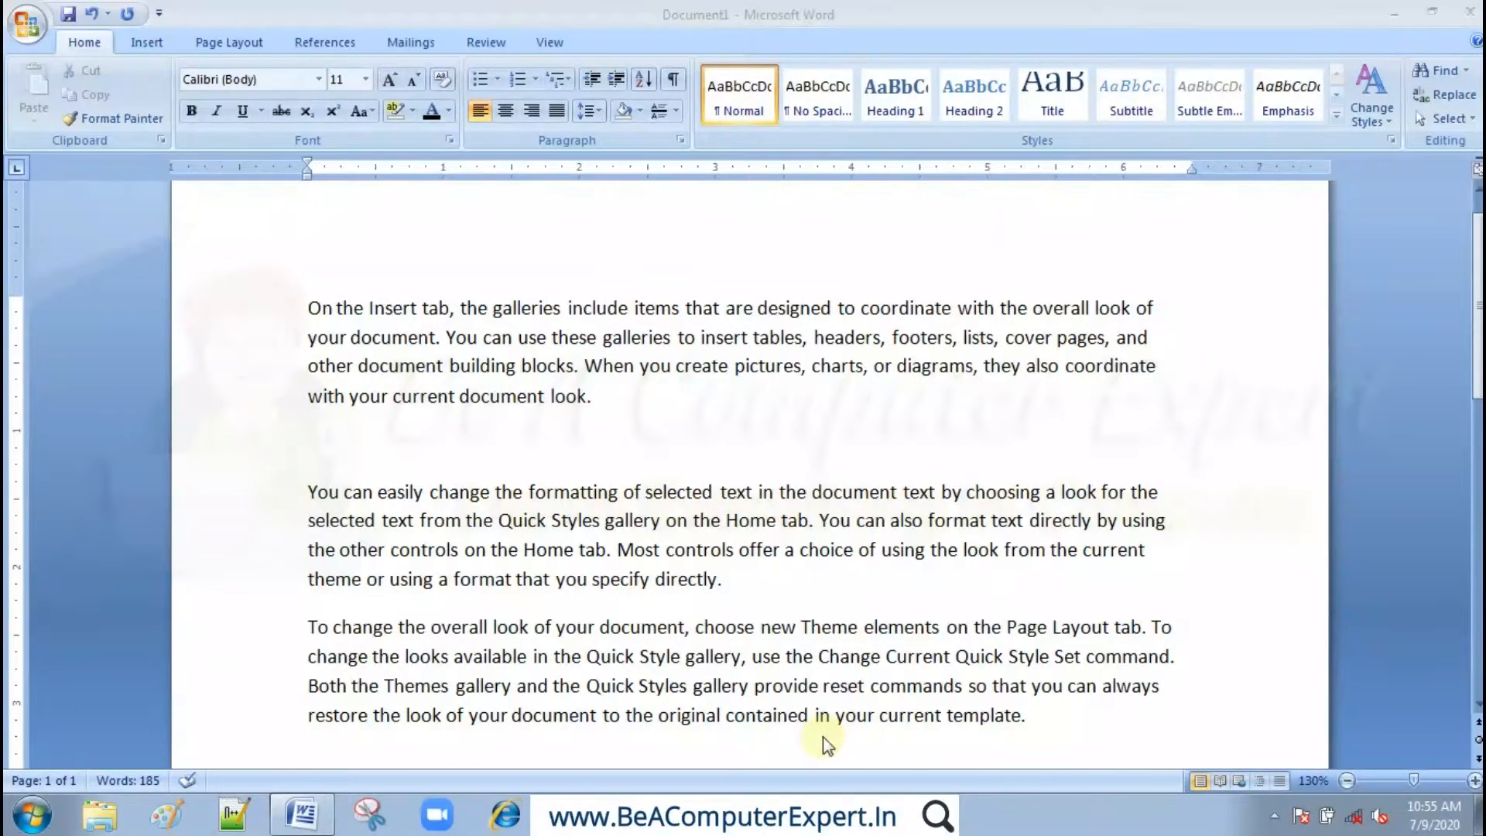
{"action": "left_click", "coordinate": [571, 426]}
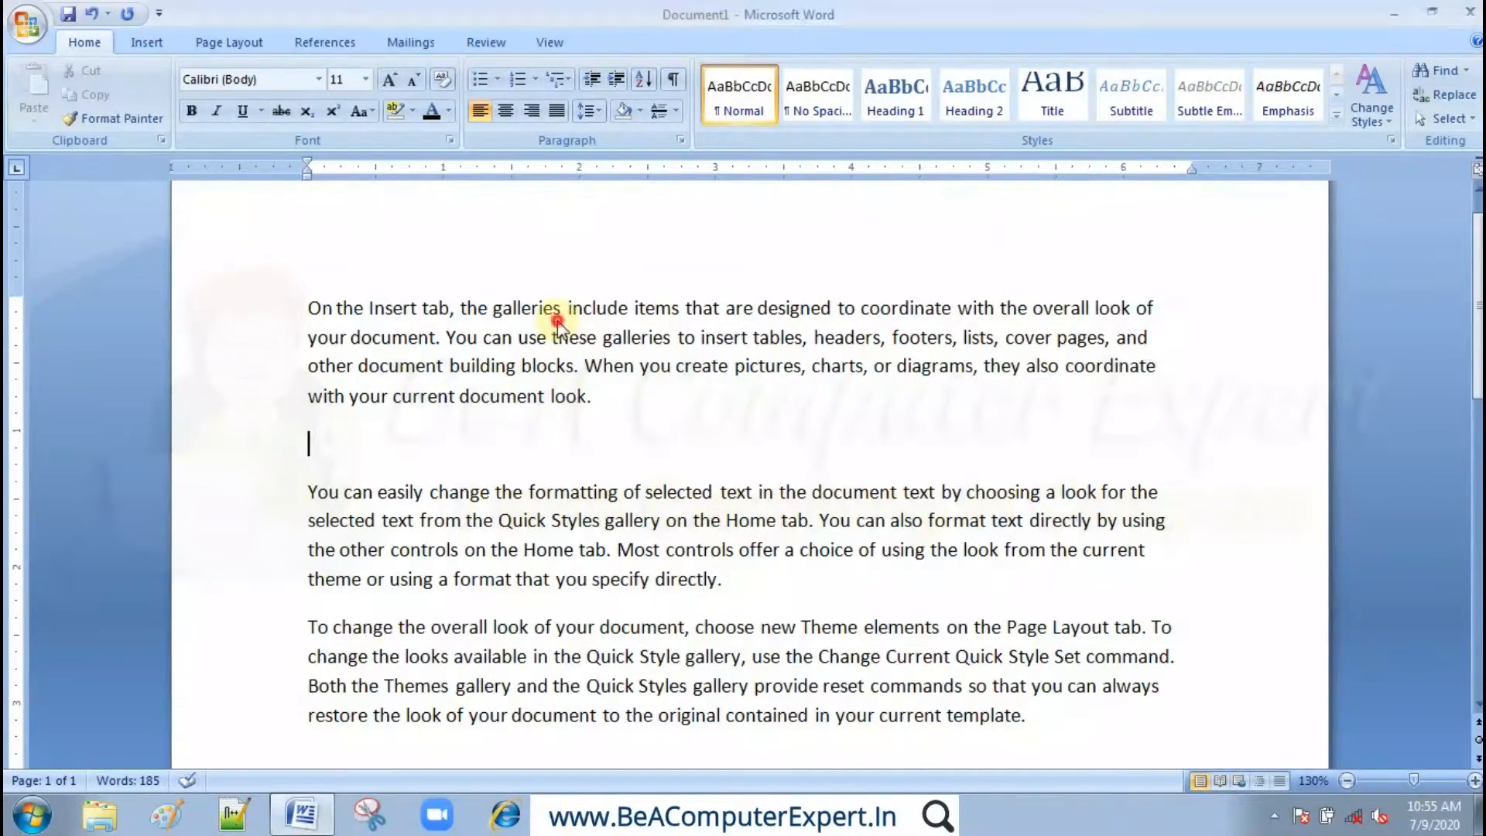
- Select the first paragraph, set its first line indent to 2 inches on the ruler, and return it to 0
{"action": "left_click", "coordinate": [495, 317]}
{"action": "left_click_drag", "start_coordinate": [594, 395], "coordinate": [278, 305]}
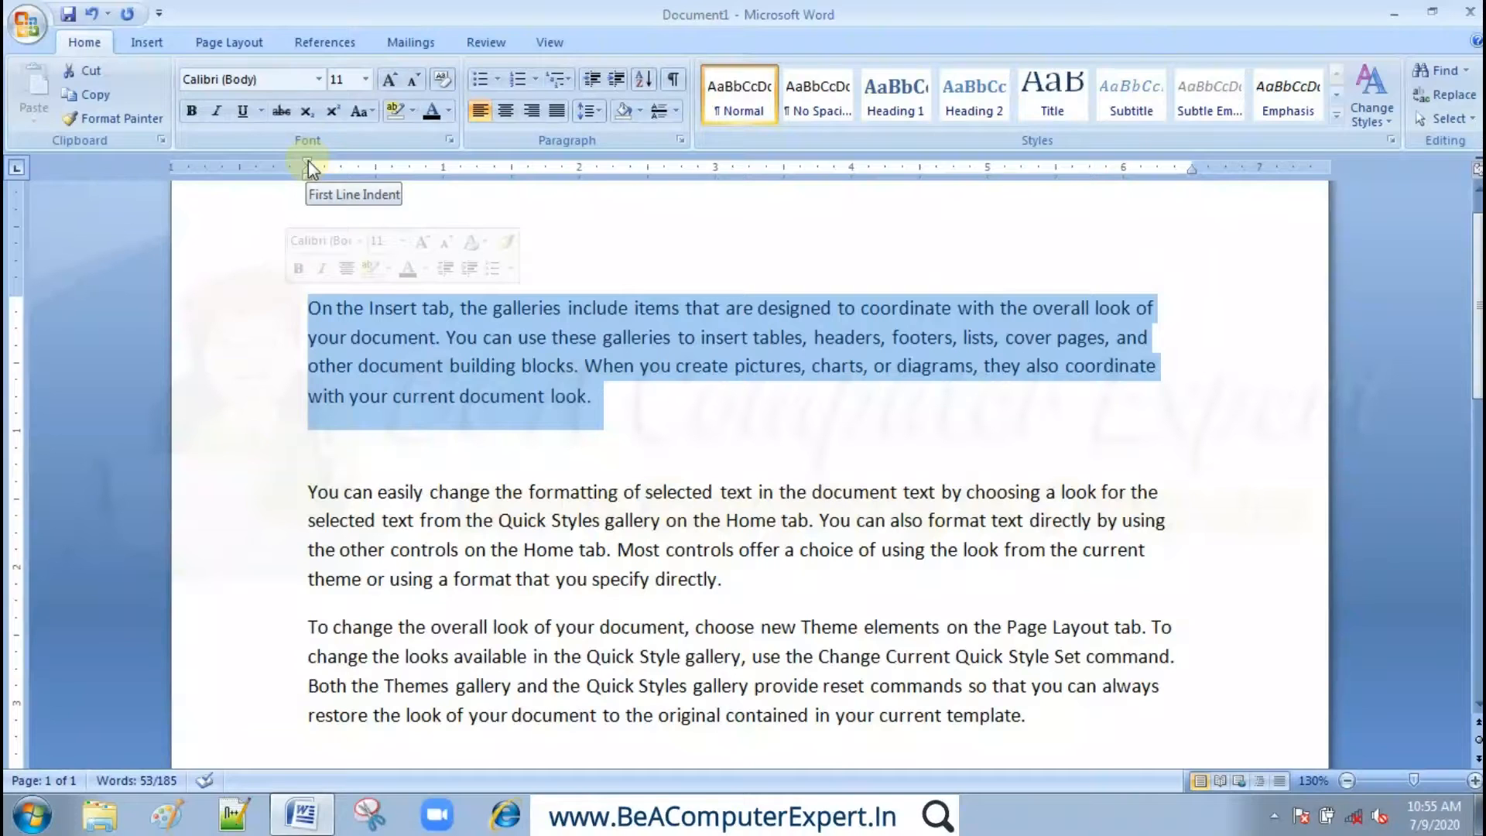
{"action": "mouse_move", "coordinate": [308, 160]}
{"action": "left_mouse_down"}
{"action": "mouse_move", "coordinate": [592, 193]}
{"action": "mouse_move", "coordinate": [579, 192]}
{"action": "left_mouse_up"}
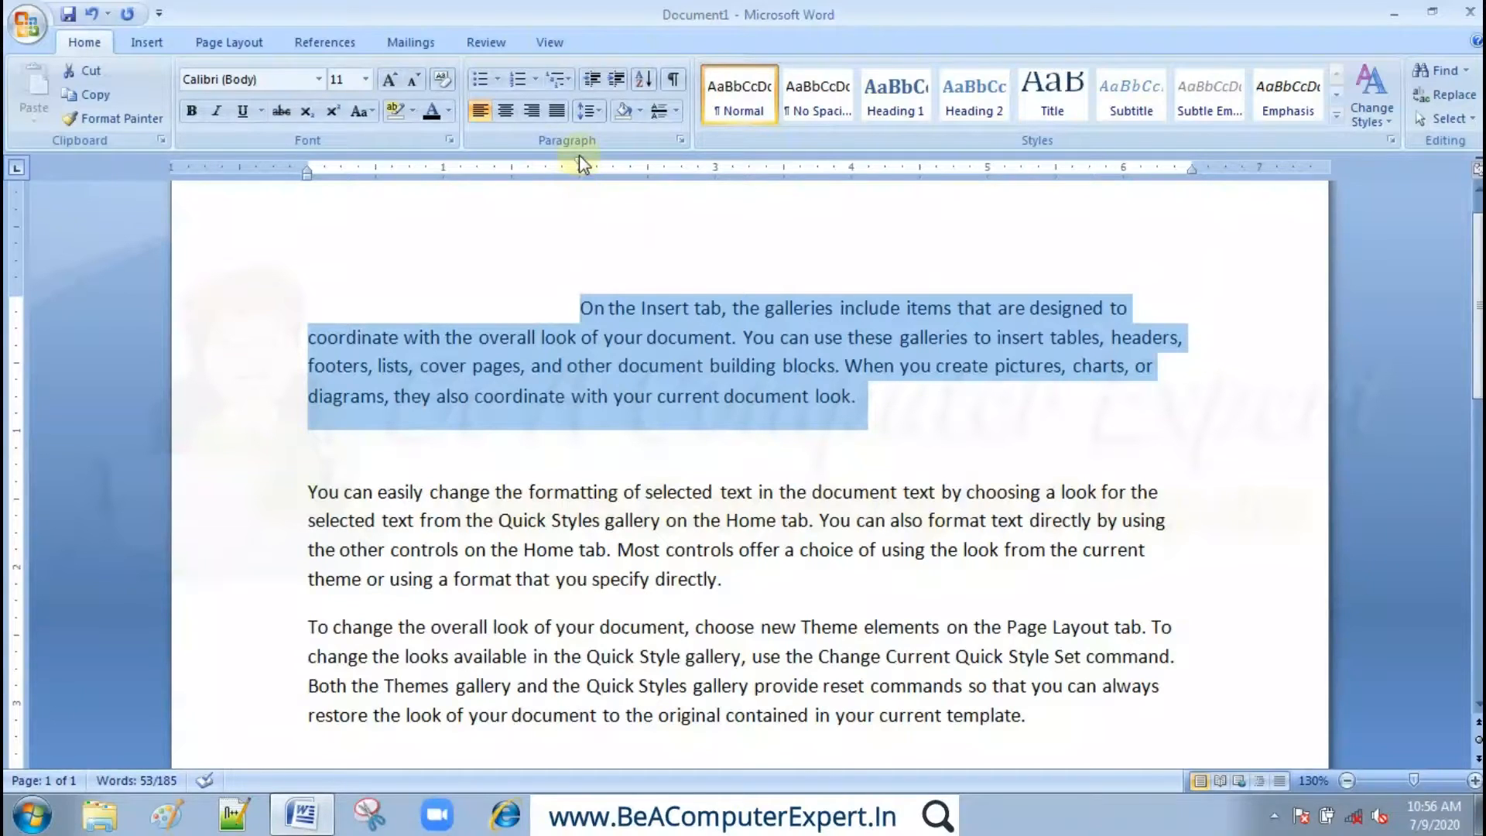
{"action": "left_click_drag", "start_coordinate": [579, 161], "coordinate": [307, 166]}
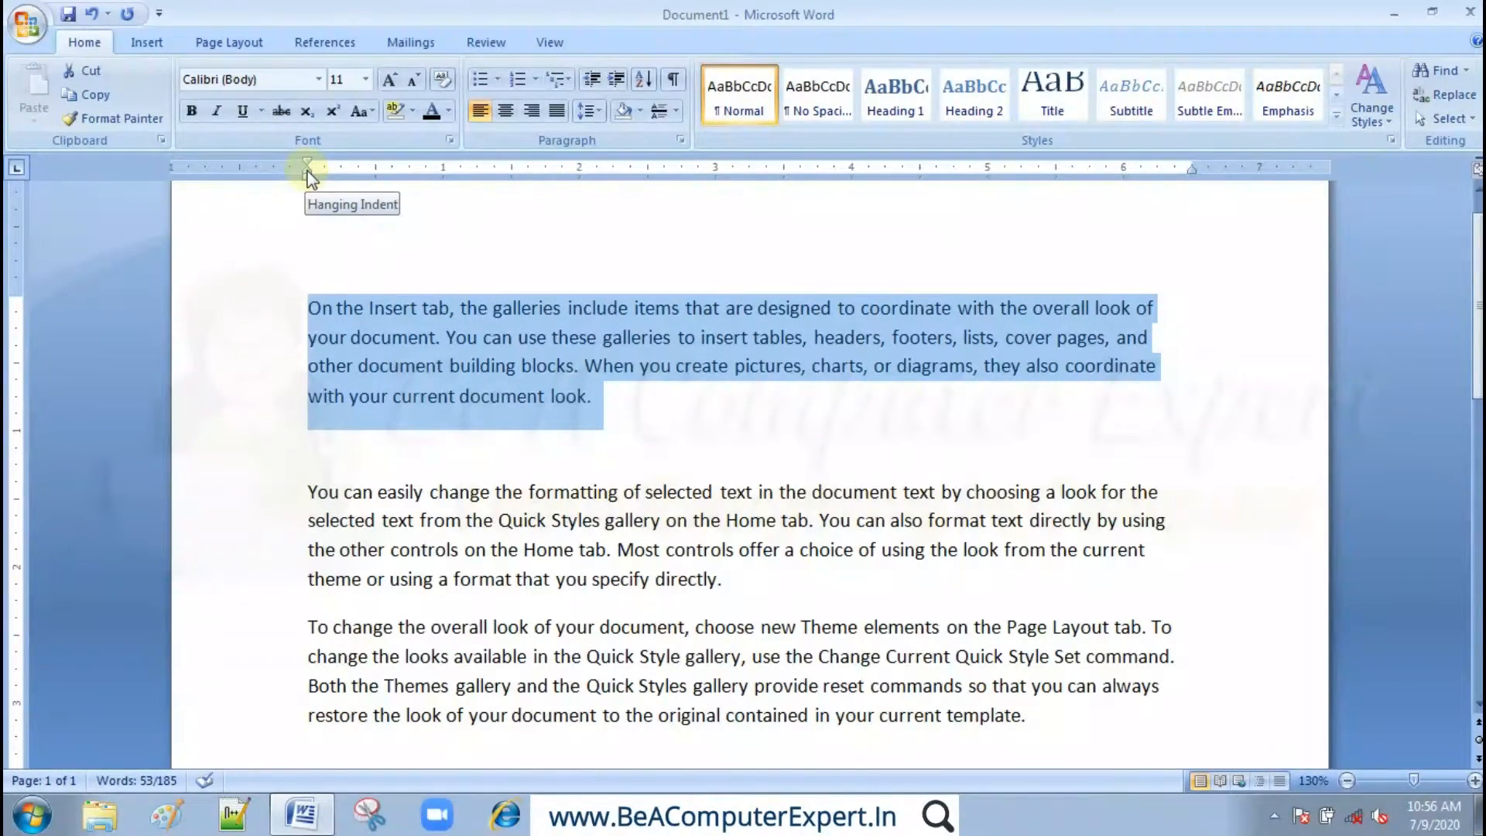
- Set the first paragraph's hanging indent to 2 inches on the ruler and return it to 0
{"action": "left_click_drag", "start_coordinate": [308, 172], "coordinate": [581, 199]}
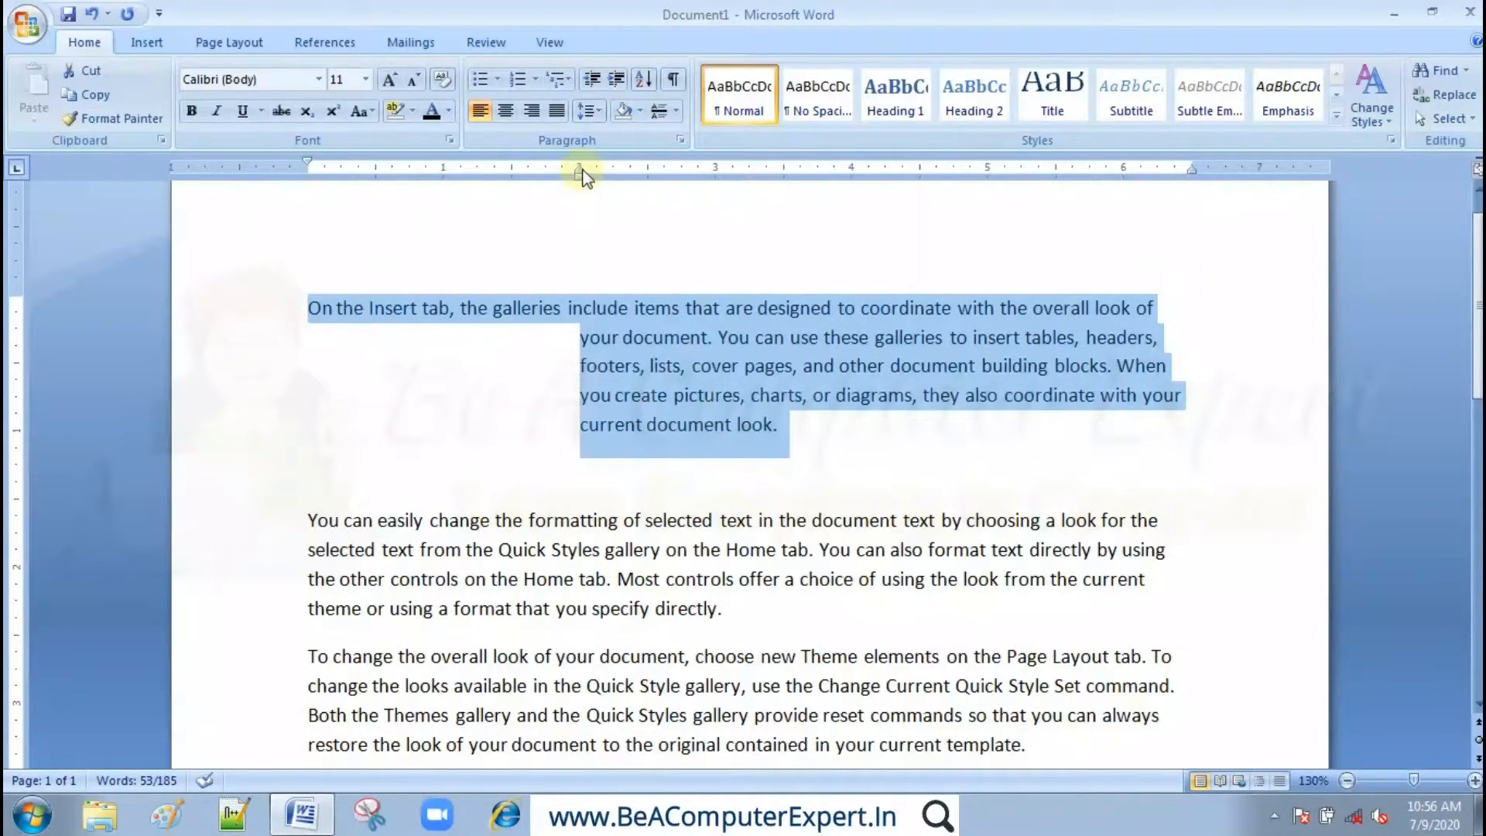
{"action": "left_click_drag", "start_coordinate": [579, 169], "coordinate": [309, 183]}
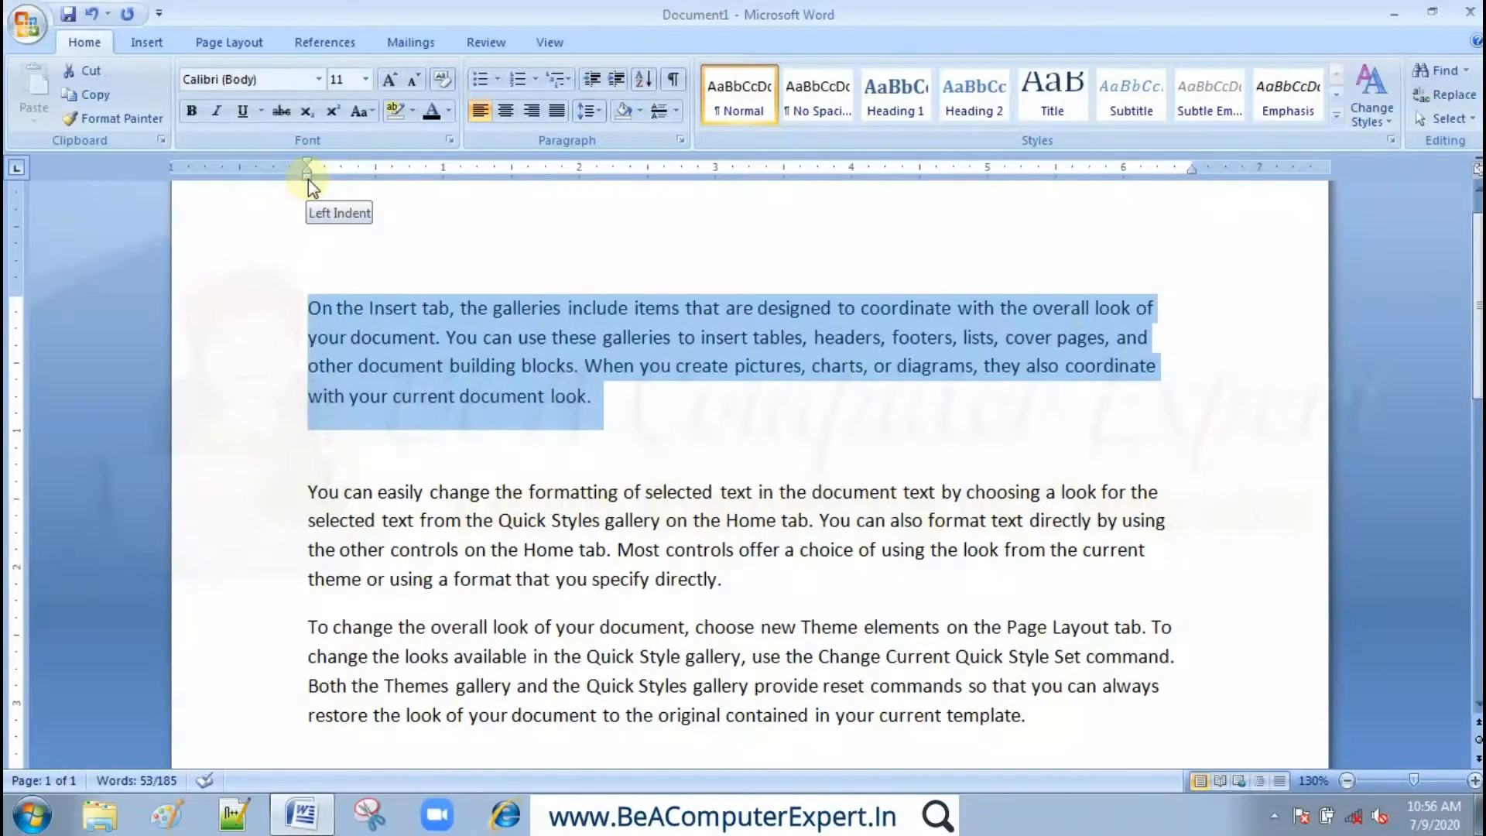
- Move the first paragraph's left indent to 2 inches on the ruler and return it to 0
{"action": "left_click_drag", "start_coordinate": [308, 179], "coordinate": [582, 185]}
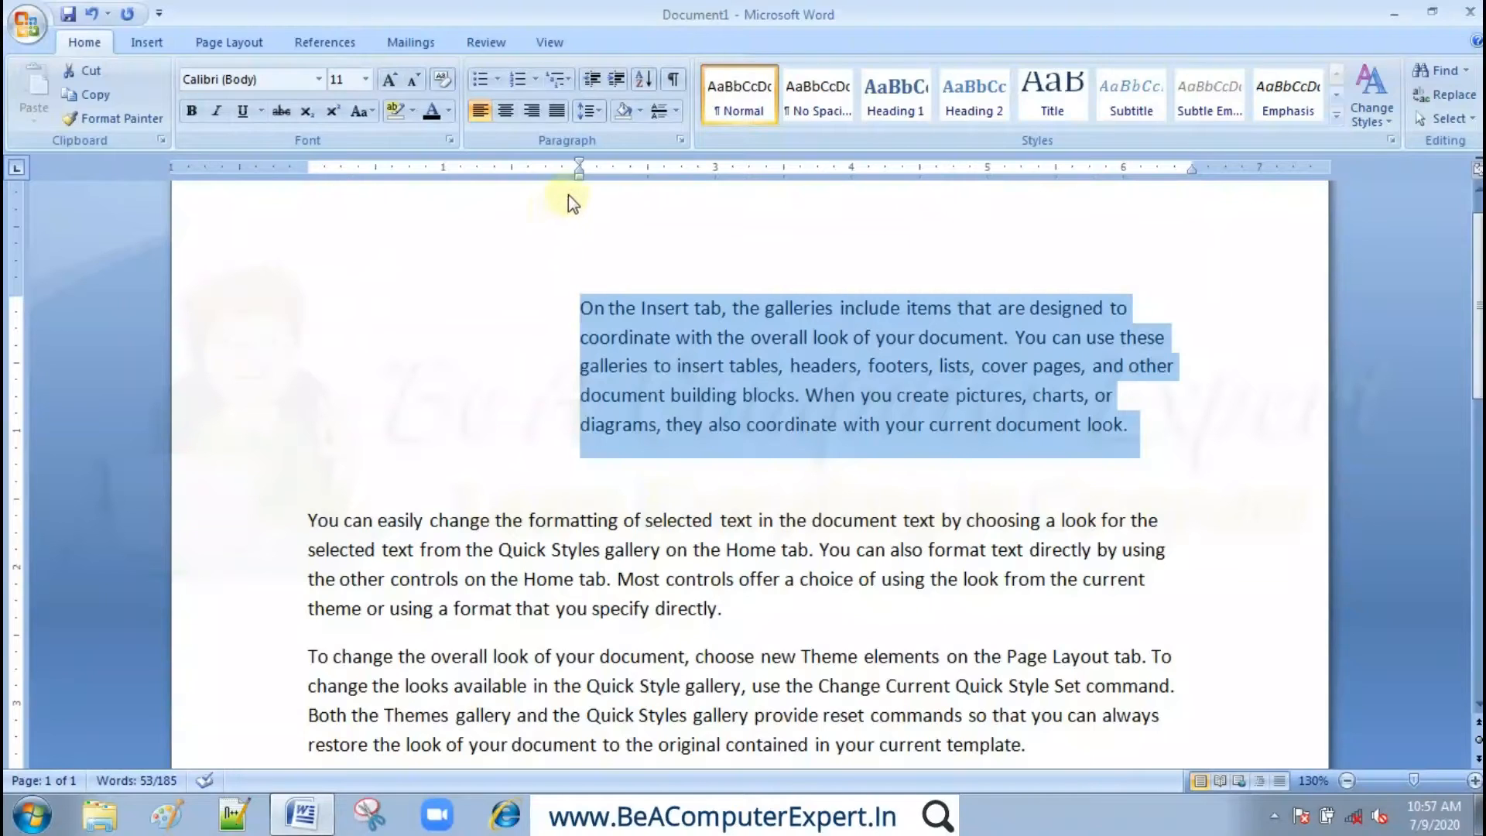
{"action": "mouse_move", "coordinate": [578, 176]}
{"action": "left_mouse_down"}
{"action": "mouse_move", "coordinate": [364, 201]}
{"action": "mouse_move", "coordinate": [308, 190]}
{"action": "left_mouse_up"}
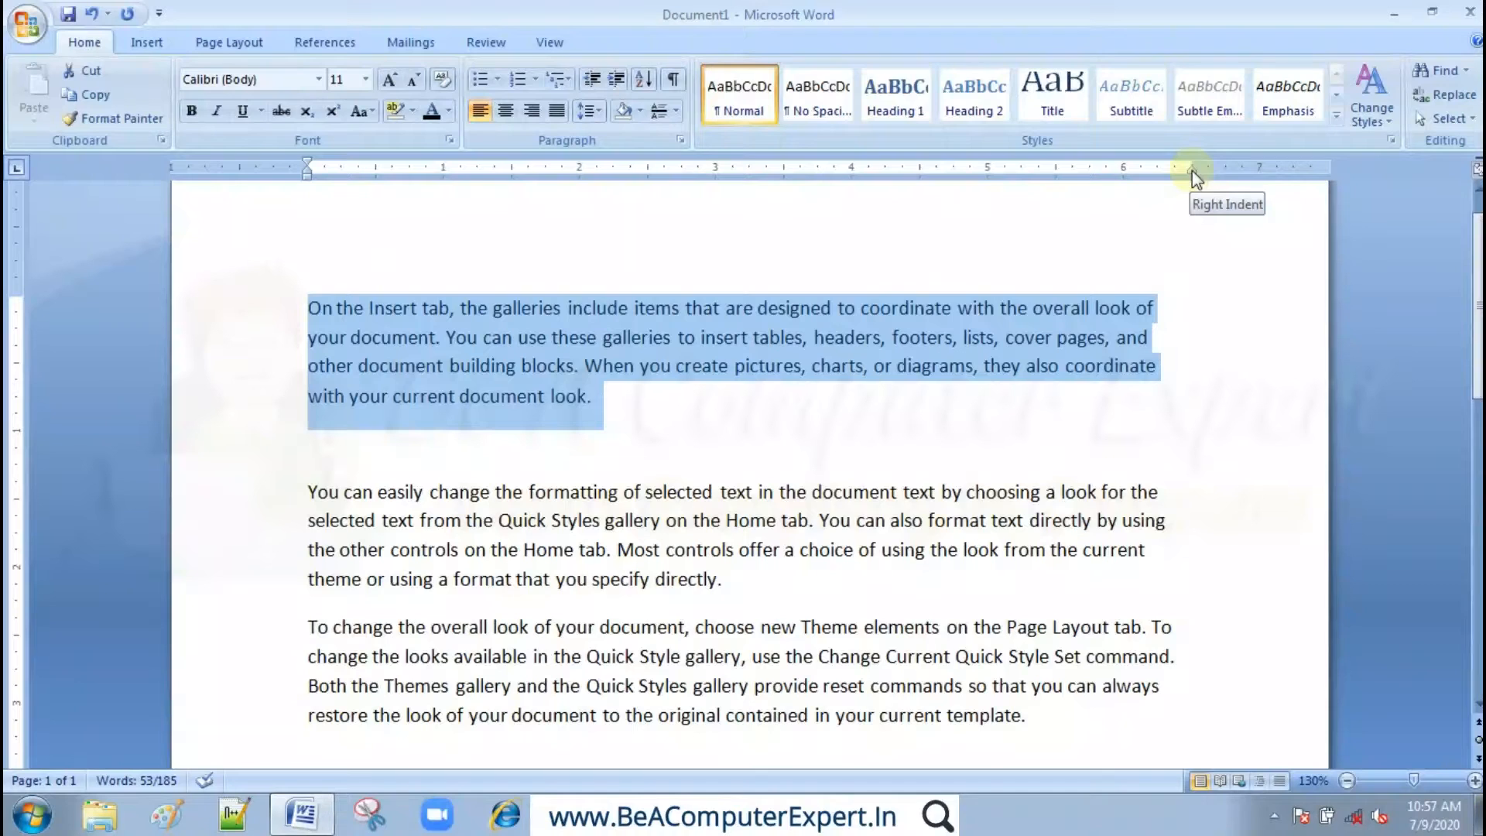
- Try adjusting the first paragraph's right indent on the ruler and deselect the paragraph
{"action": "mouse_move", "coordinate": [1192, 170]}
{"action": "left_mouse_down"}
{"action": "mouse_move", "coordinate": [984, 208]}
{"action": "mouse_move", "coordinate": [997, 200]}
{"action": "mouse_move", "coordinate": [986, 172]}
{"action": "mouse_move", "coordinate": [1191, 186]}
{"action": "left_mouse_up"}
{"action": "left_click", "coordinate": [640, 391]}
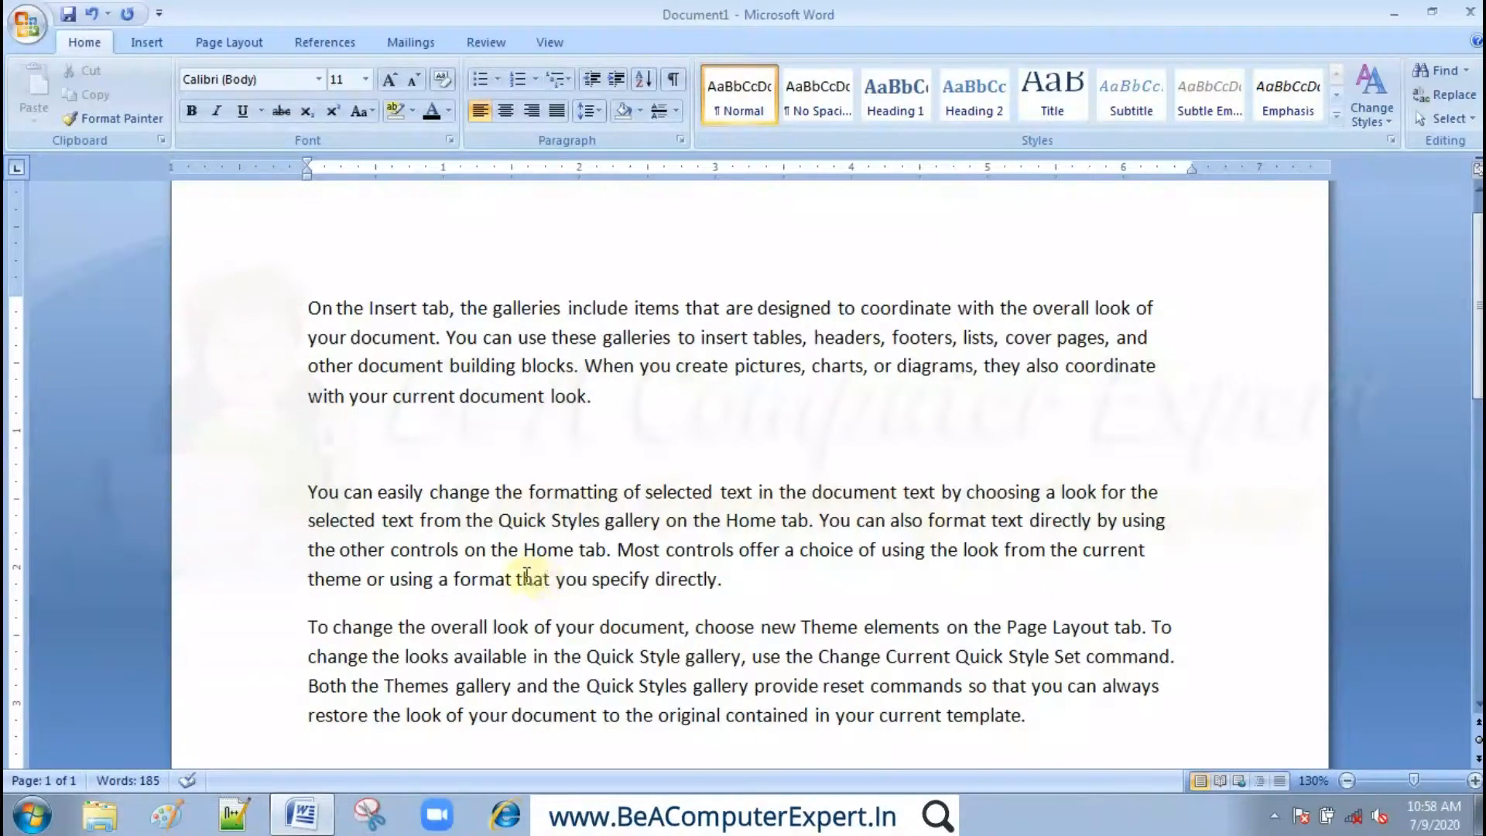
- Delete the second and third text paragraphs, from "You can easily change" to "your current template."
{"action": "left_click", "coordinate": [308, 492]}
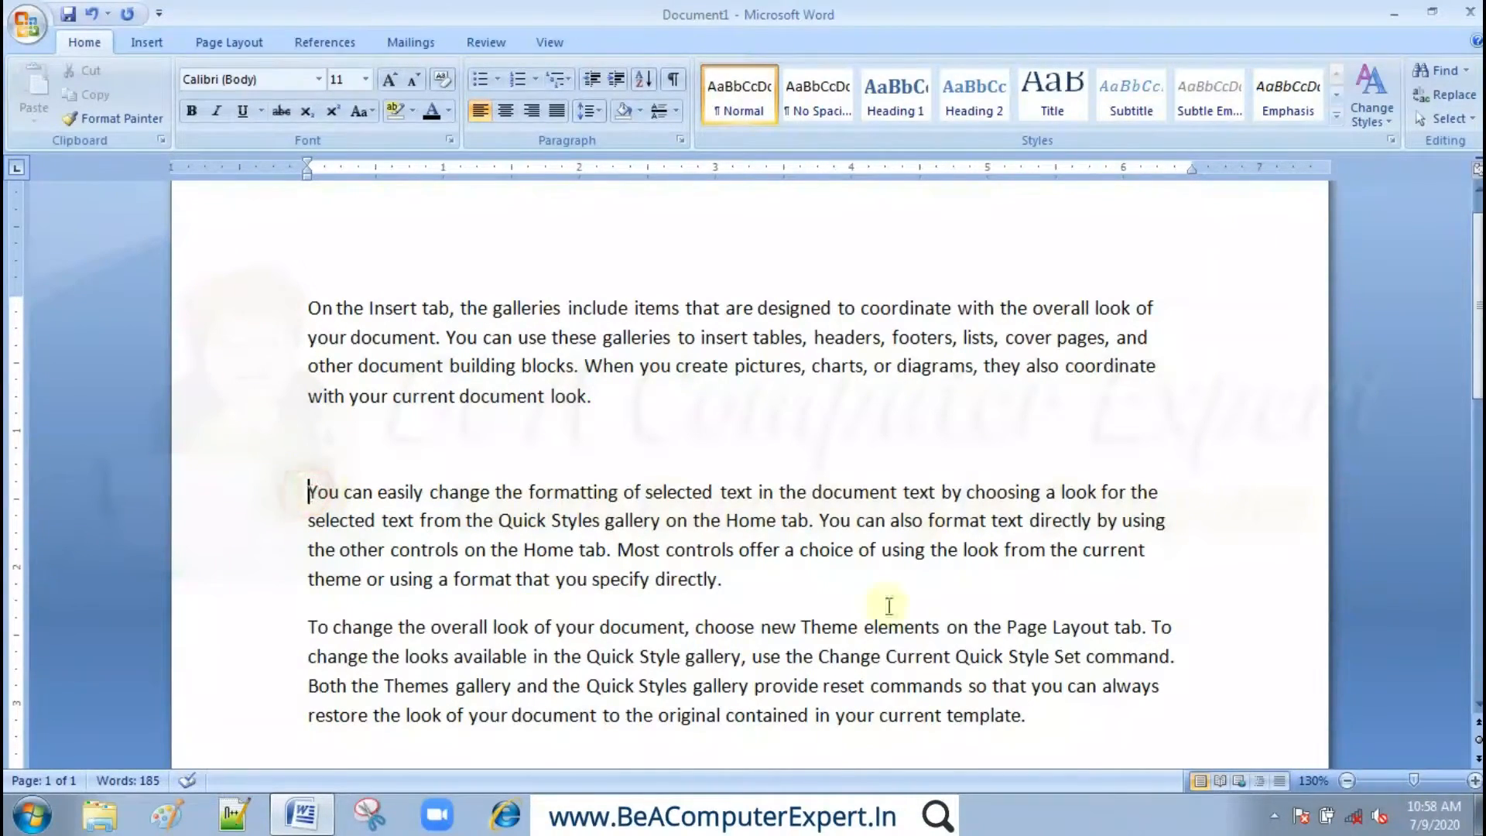
{"action": "left_click", "coordinate": [1028, 716], "text": "shift"}
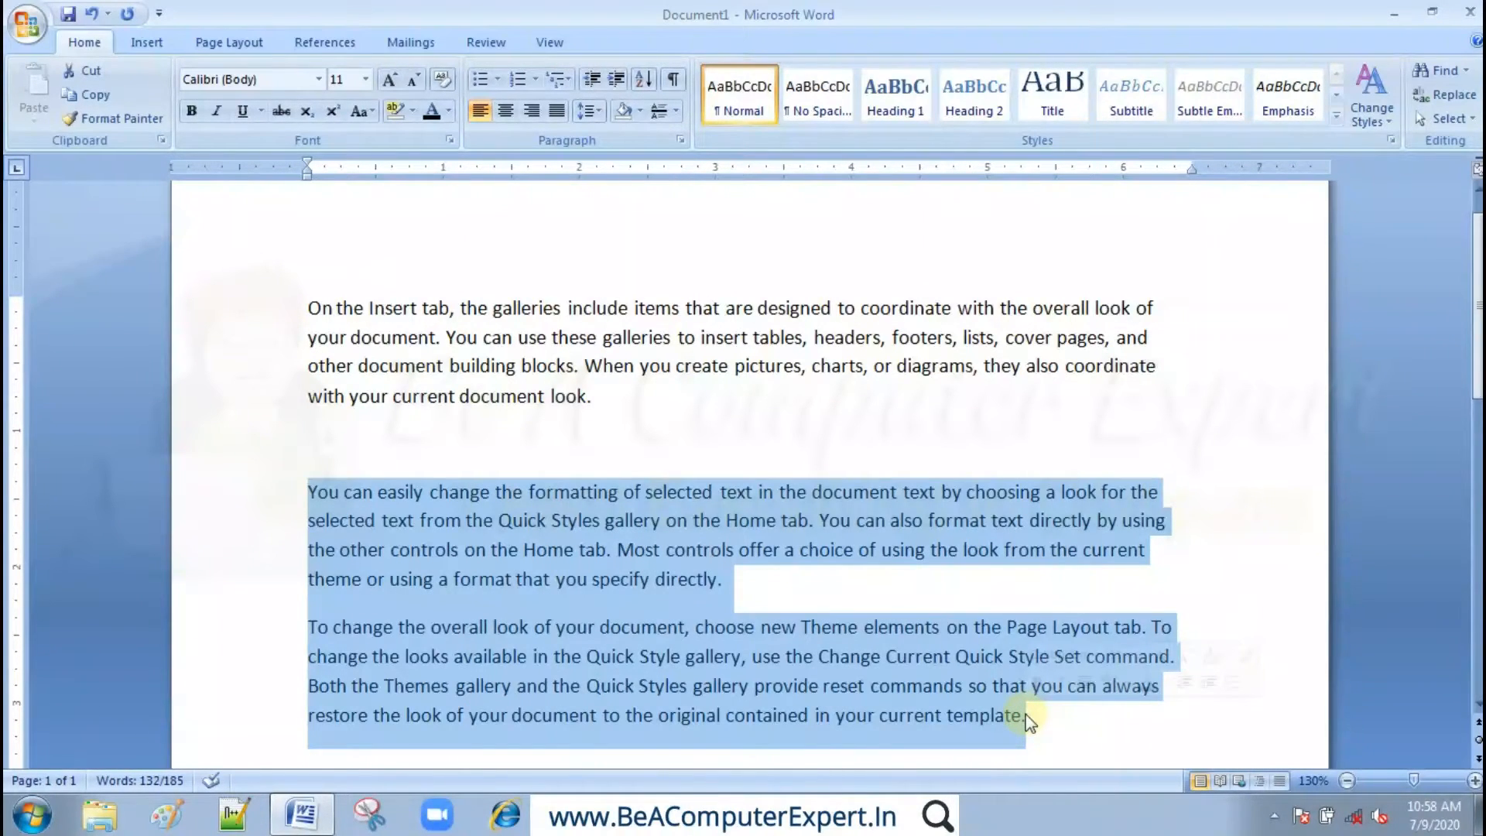
{"action": "key", "text": "Delete"}
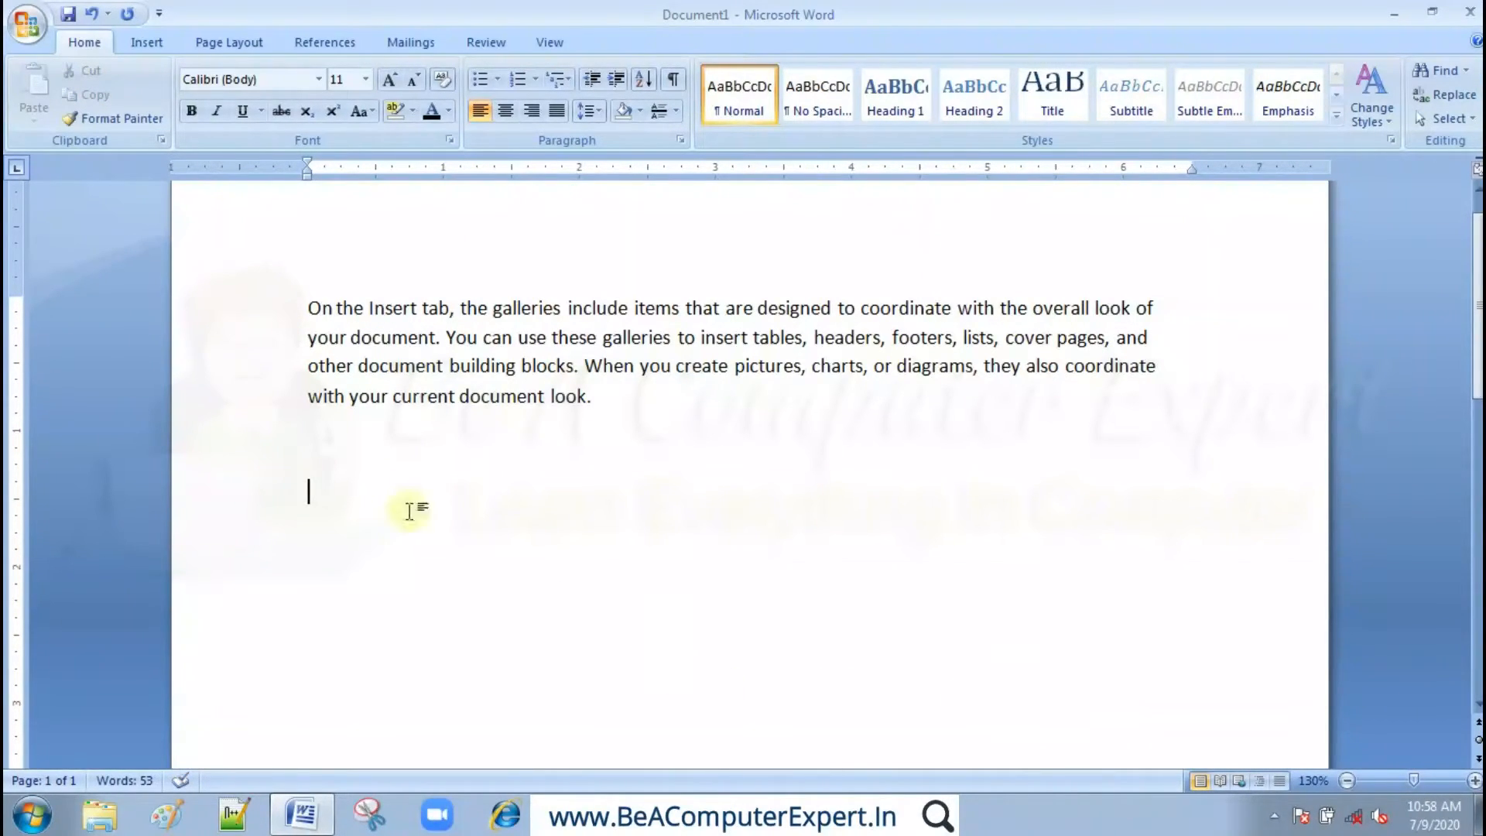
- Start a bulleted list with the four-diamond bullet on the empty line directly below the first paragraph
{"action": "left_click", "coordinate": [335, 450]}
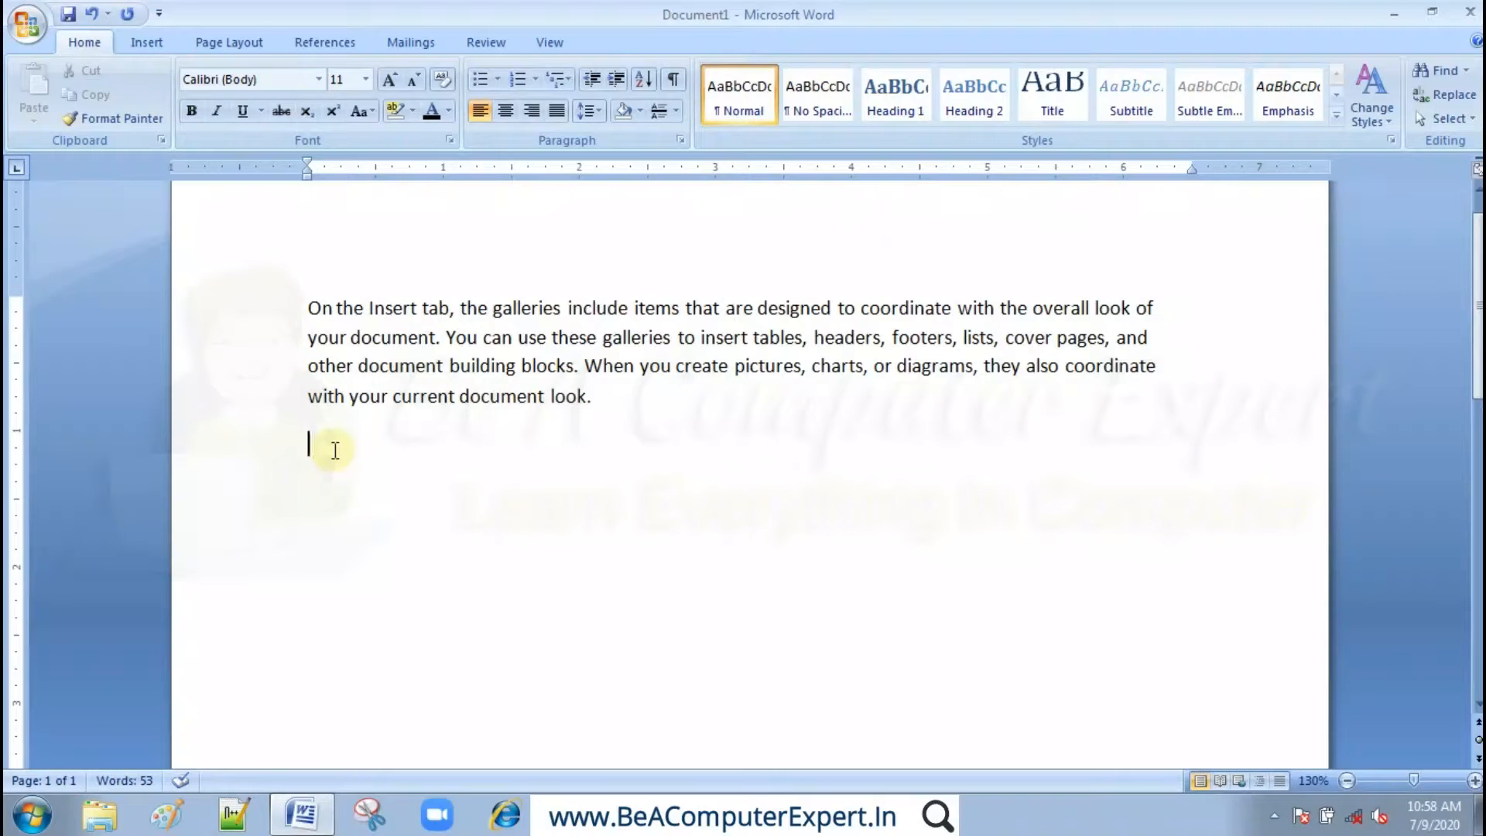
{"action": "left_click", "coordinate": [499, 79]}
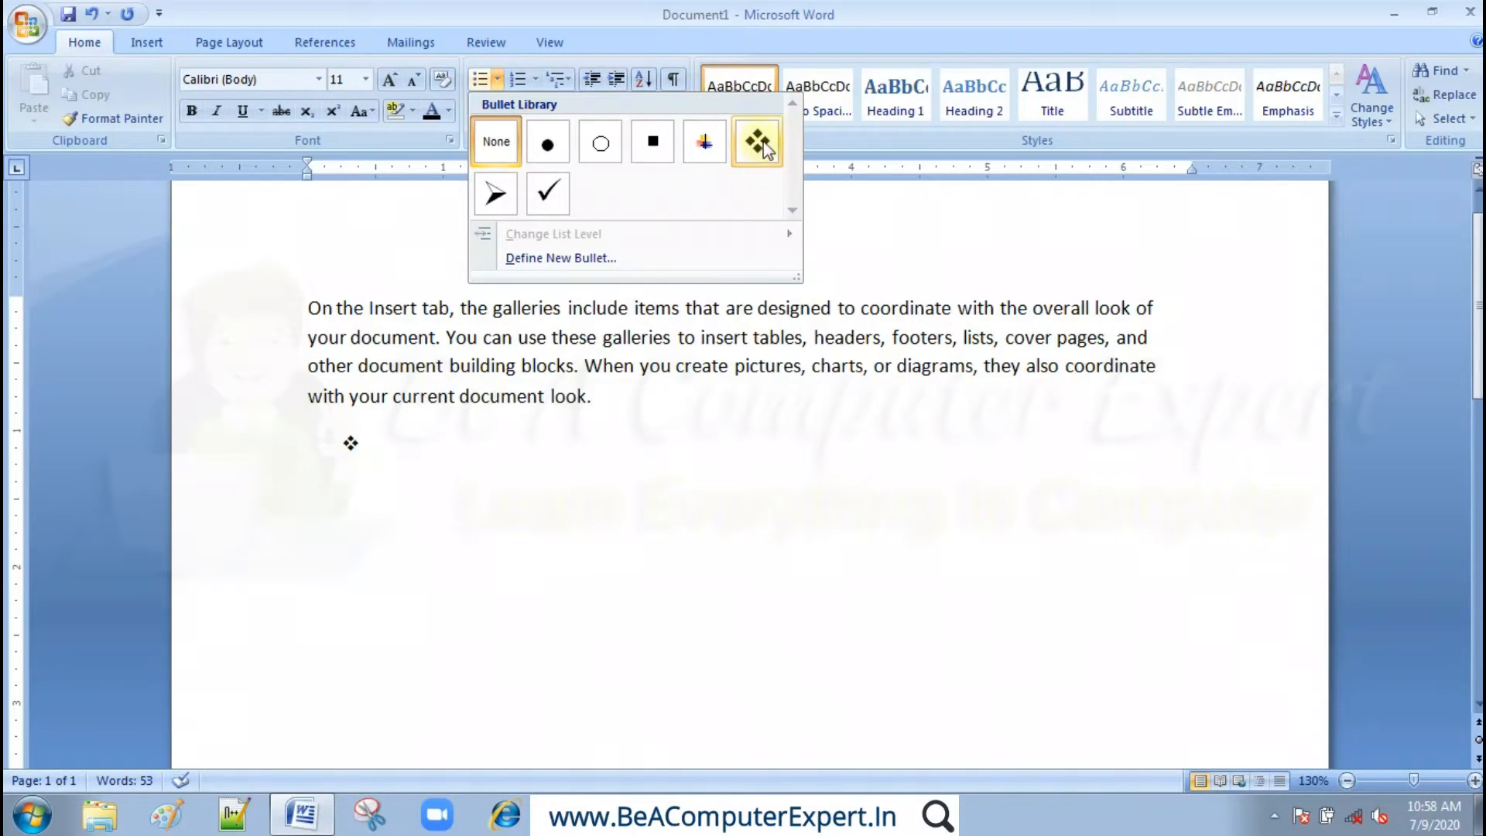
{"action": "left_click", "coordinate": [759, 143]}
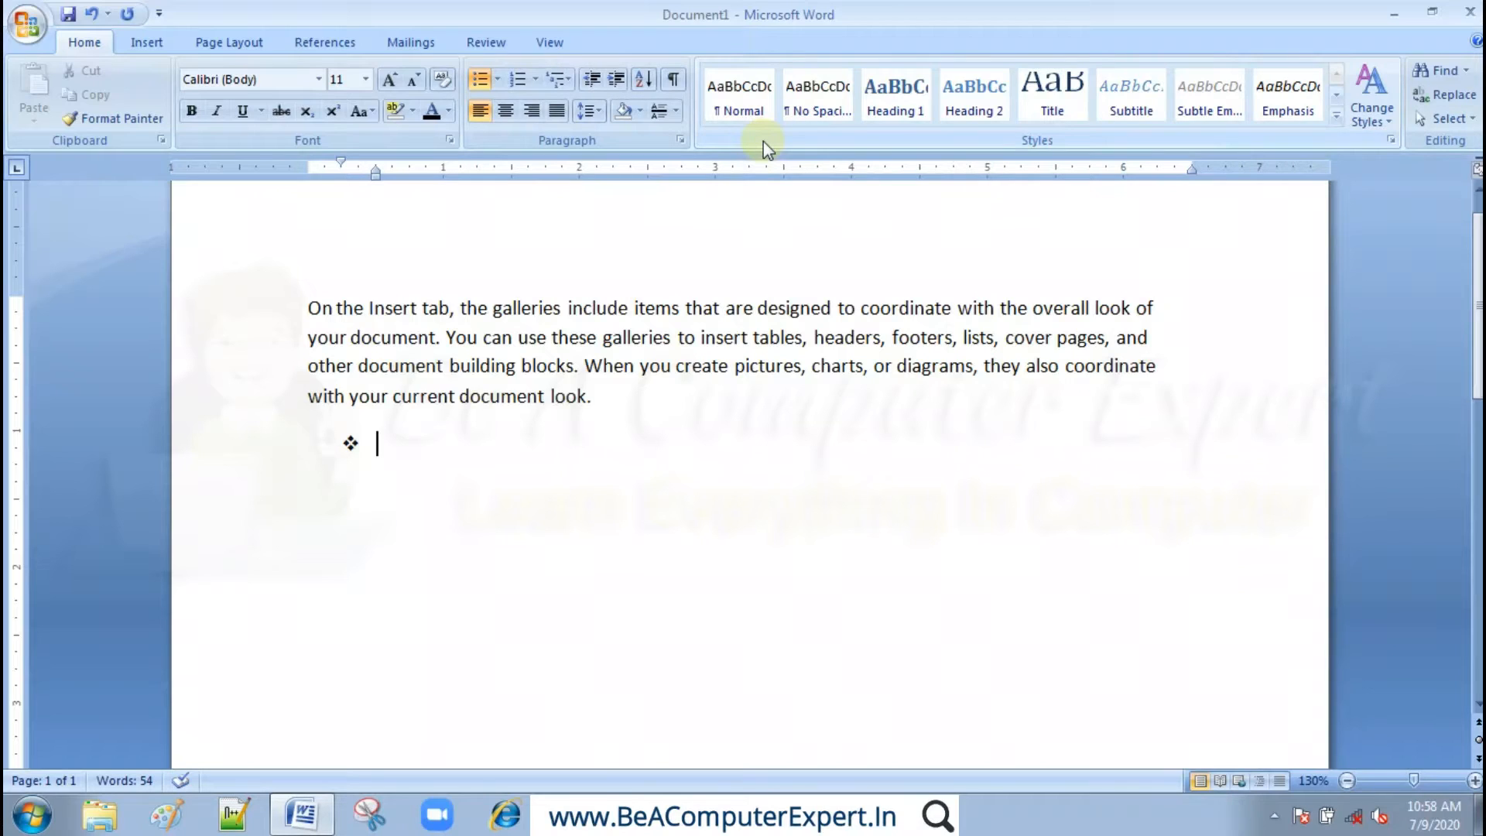
- Enter "Computer Course" as the first bullet item and insert "Basic" in front to make it "Basic Computer Course"
{"action": "type", "text": "Computer Co"}
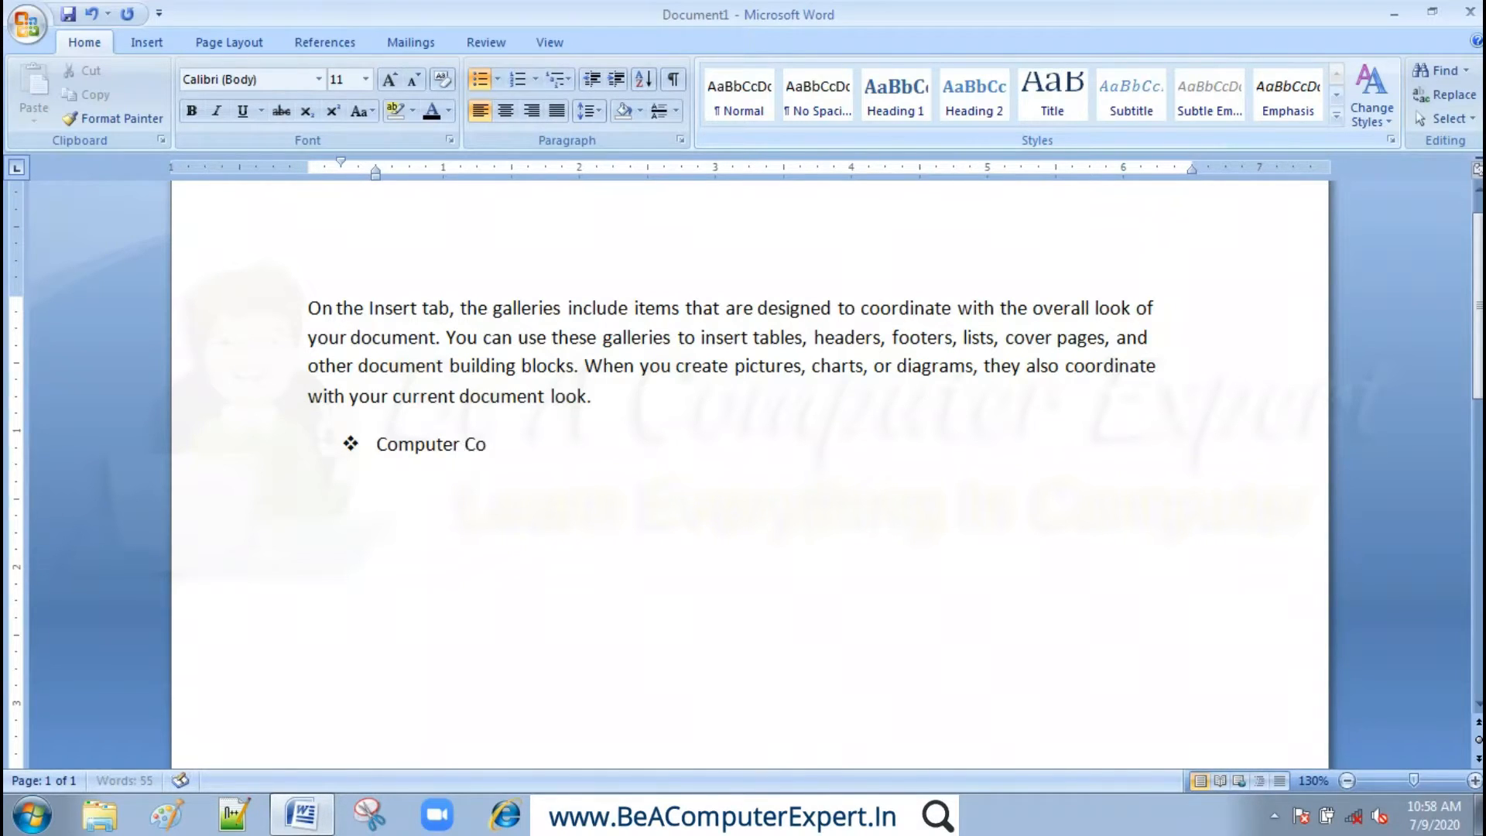
{"action": "type", "text": "urse"}
{"action": "key", "text": "Left"}
{"action": "key", "text": "Left"}
{"action": "key", "text": "Left"}
{"action": "key", "text": "Left"}
{"action": "key", "text": "Left"}
{"action": "key", "text": "Left"}
{"action": "key", "text": "Left"}
{"action": "key", "text": "Left"}
{"action": "key", "text": "Left"}
{"action": "key", "text": "Left"}
{"action": "key", "text": "Left"}
{"action": "key", "text": "Left"}
{"action": "key", "text": "Left"}
{"action": "key", "text": "Left"}
{"action": "key", "text": "Left"}
{"action": "type", "text": "Basic"}
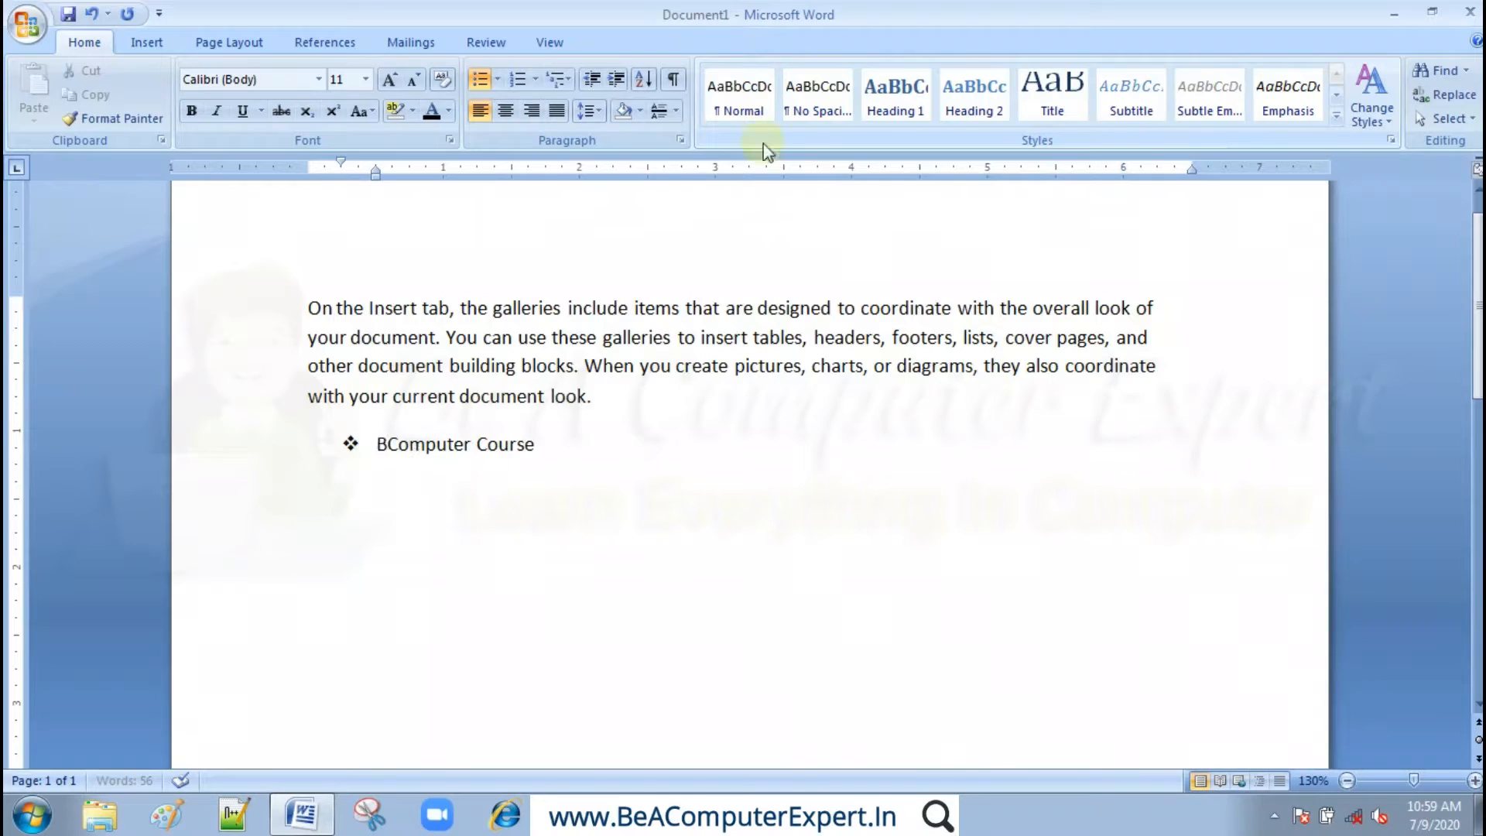
{"action": "key", "text": "Right"}
{"action": "key", "text": "Right"}
{"action": "key", "text": "Right"}
{"action": "key", "text": "Right"}
{"action": "key", "text": "Right"}
{"action": "key", "text": "Right"}
{"action": "key", "text": "Right"}
{"action": "key", "text": "Right"}
{"action": "key", "text": "Right"}
{"action": "key", "text": "Right"}
{"action": "key", "text": "Right"}
{"action": "key", "text": "Right"}
{"action": "key", "text": "Right"}
{"action": "key", "text": "Right"}
{"action": "key", "text": "Right"}
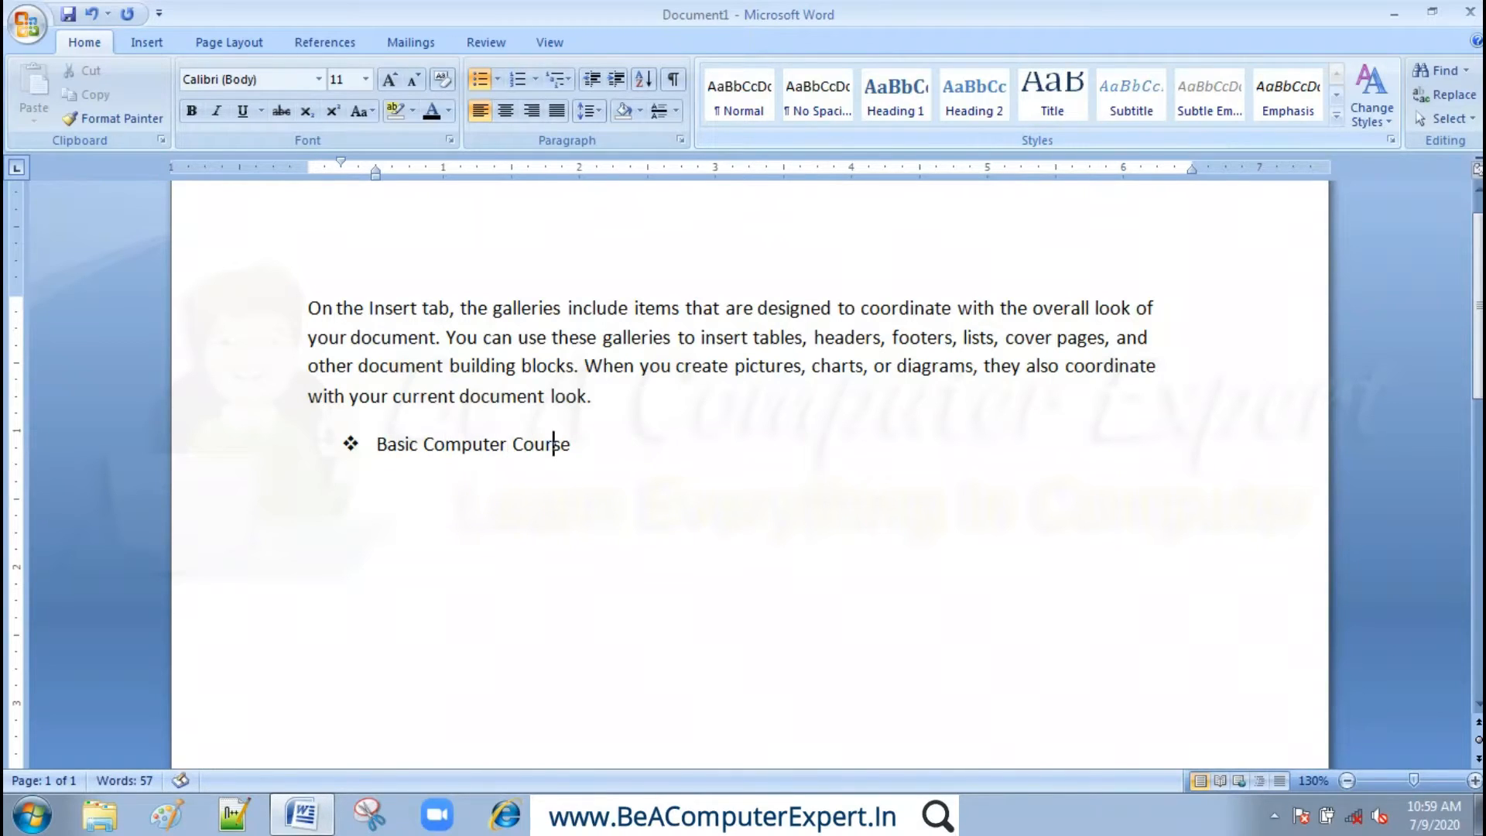
- Add a second bullet item reading "Desktop Publishing Course"
{"action": "key", "text": "Return"}
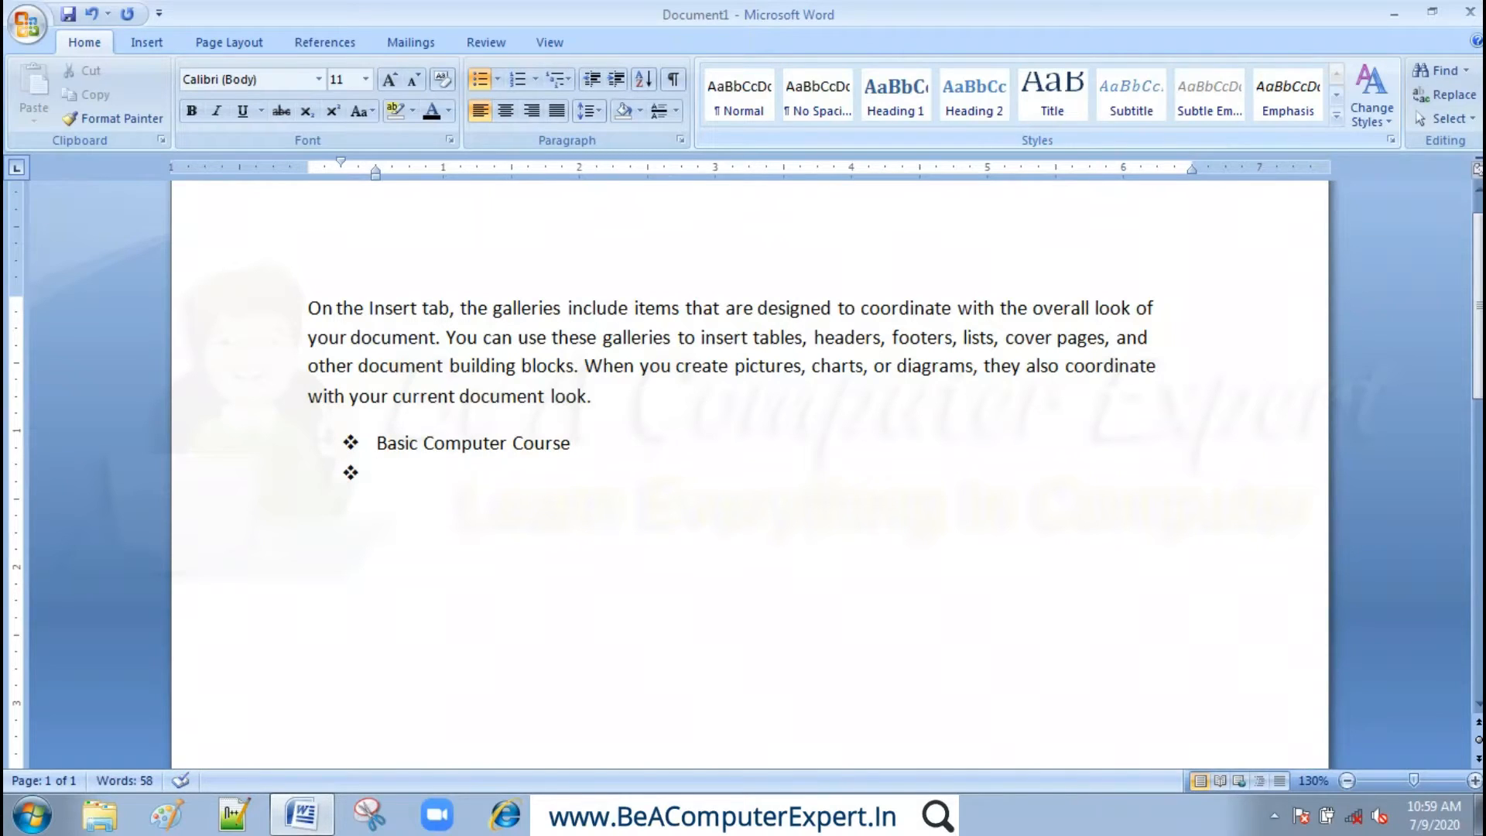
{"action": "type", "text": "Desktop Publi"}
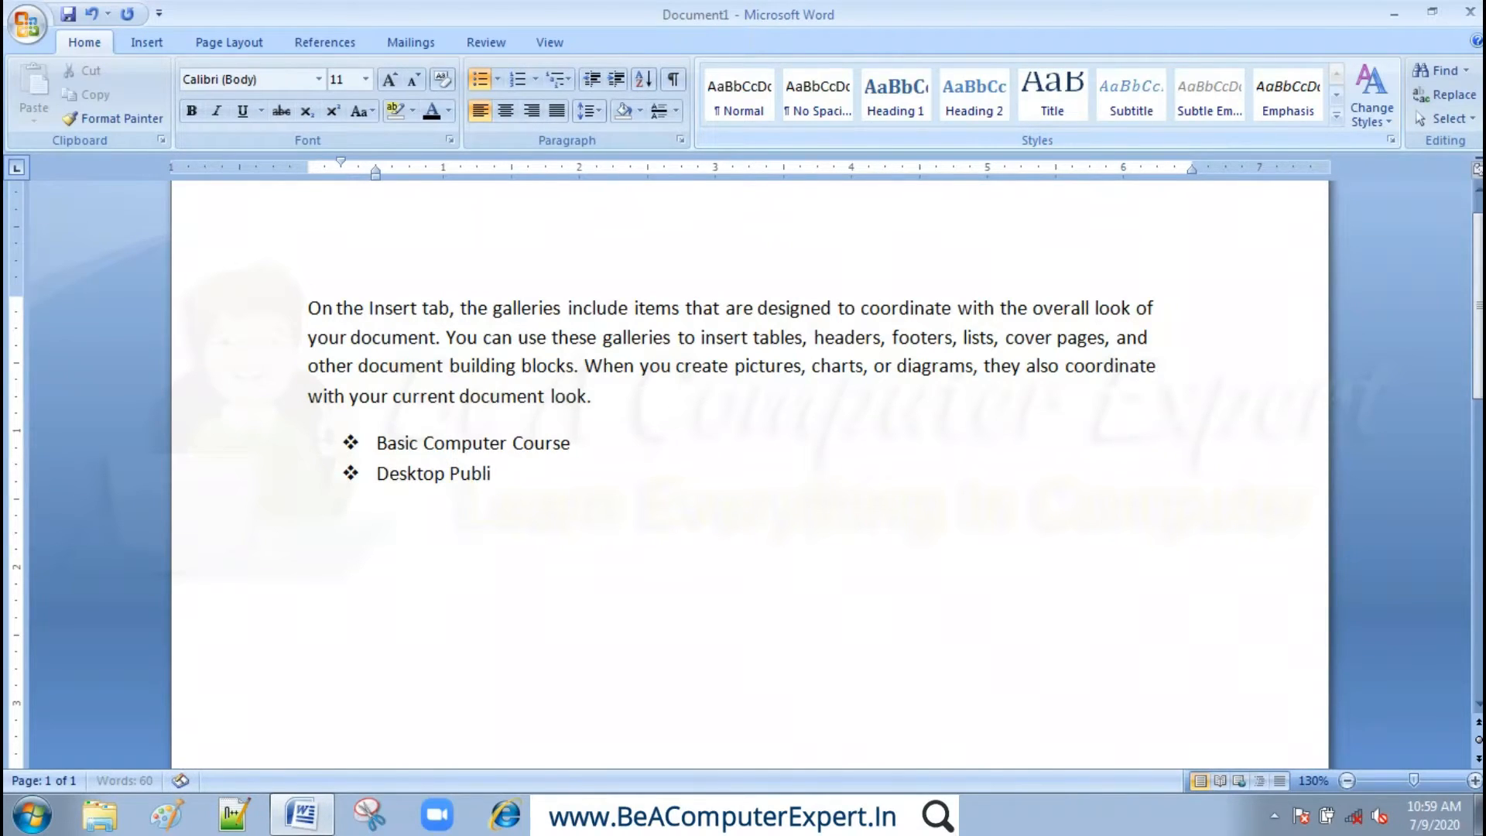
{"action": "type", "text": "shing Course"}
- Add a third bullet item starting with "Web Designing", followed by random filler text long enough to wrap onto a second line
{"action": "key", "text": "Return"}
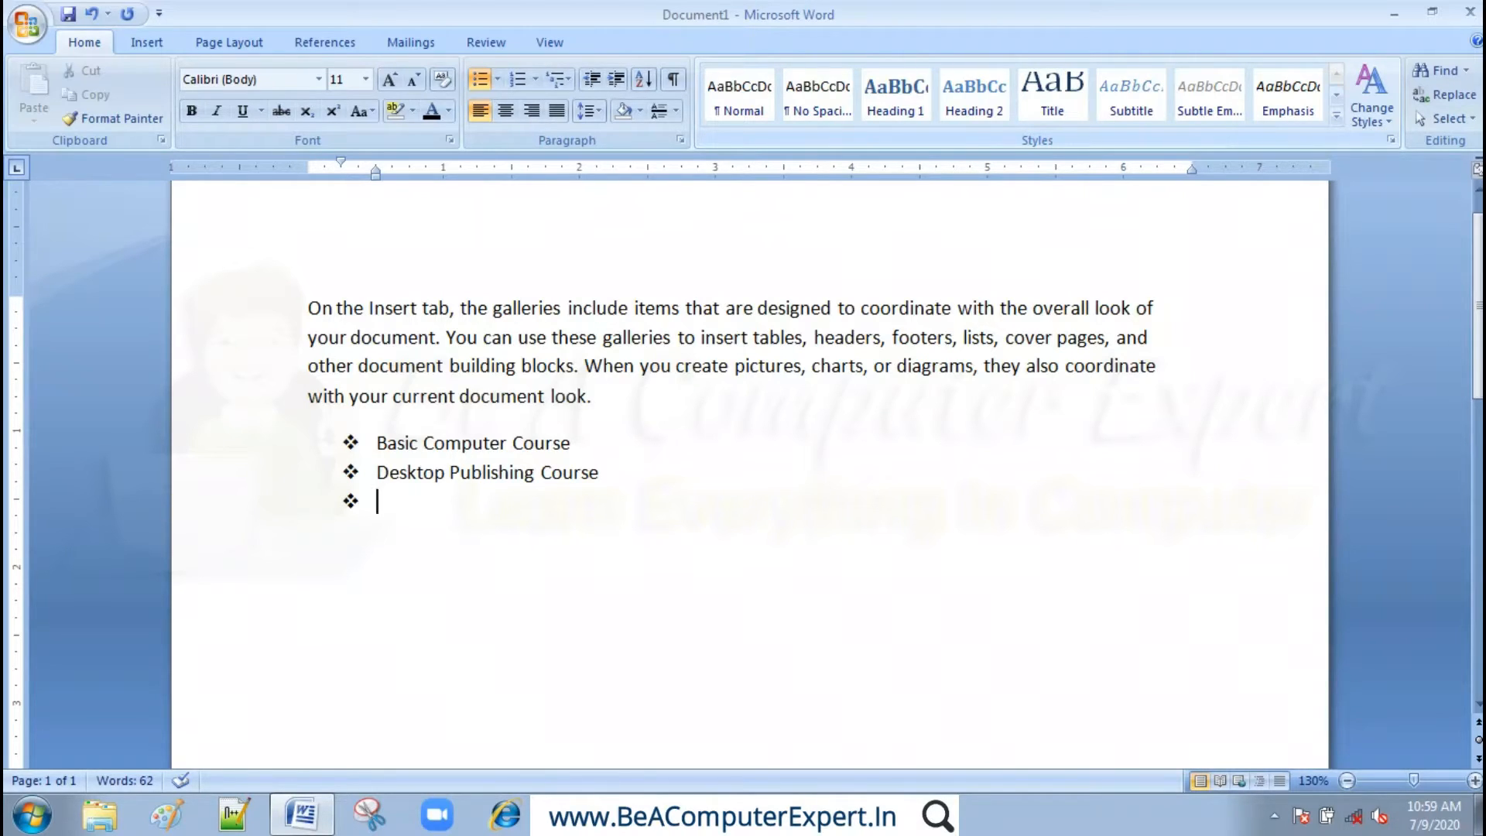
{"action": "type", "text": "Web Designing"}
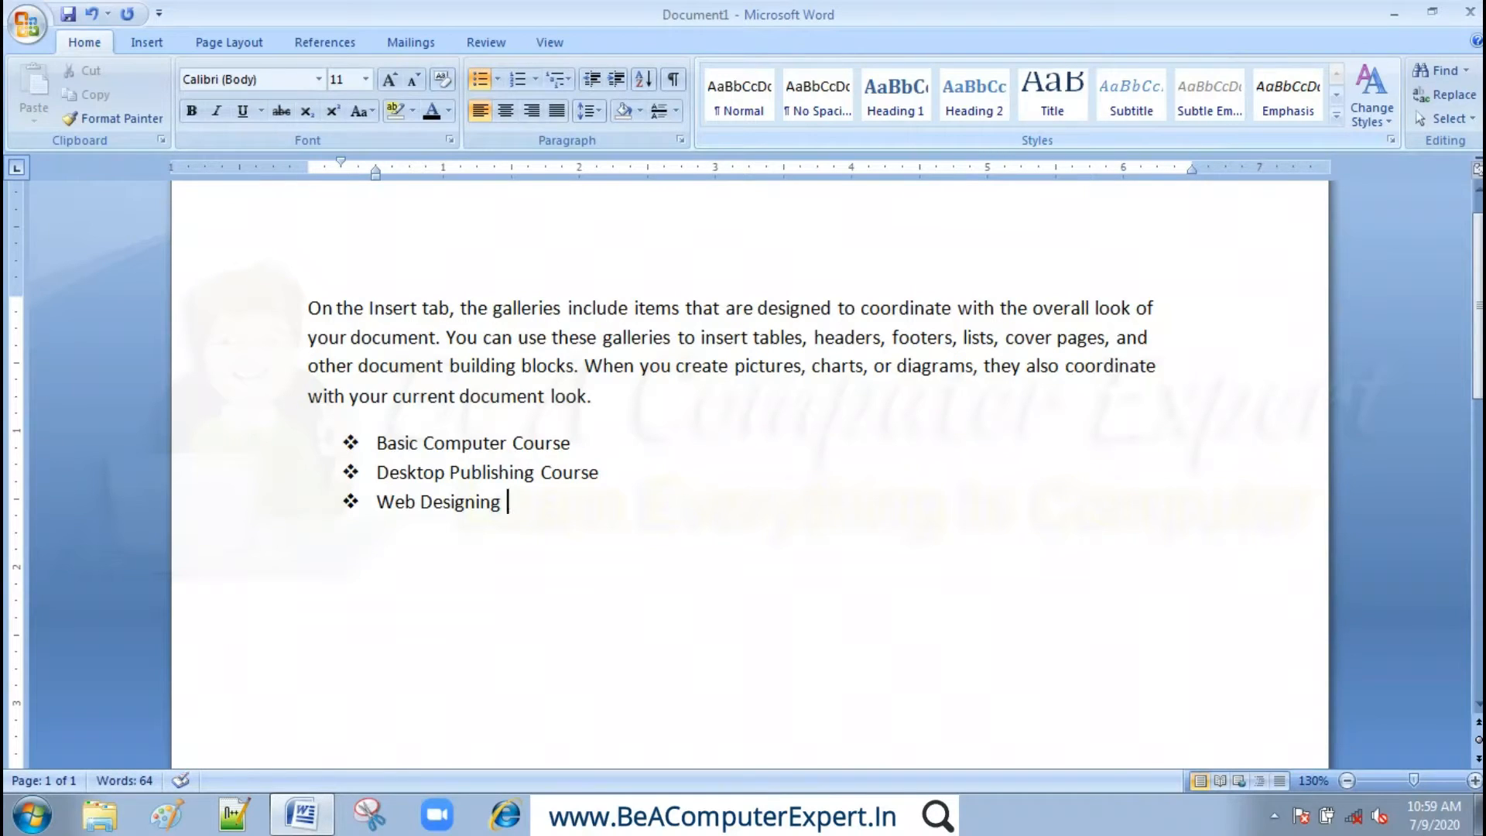
{"action": "type", "text": " hfdhf df dhsfjhds jfhd jsfh jdsjf hjkds fkjh"}
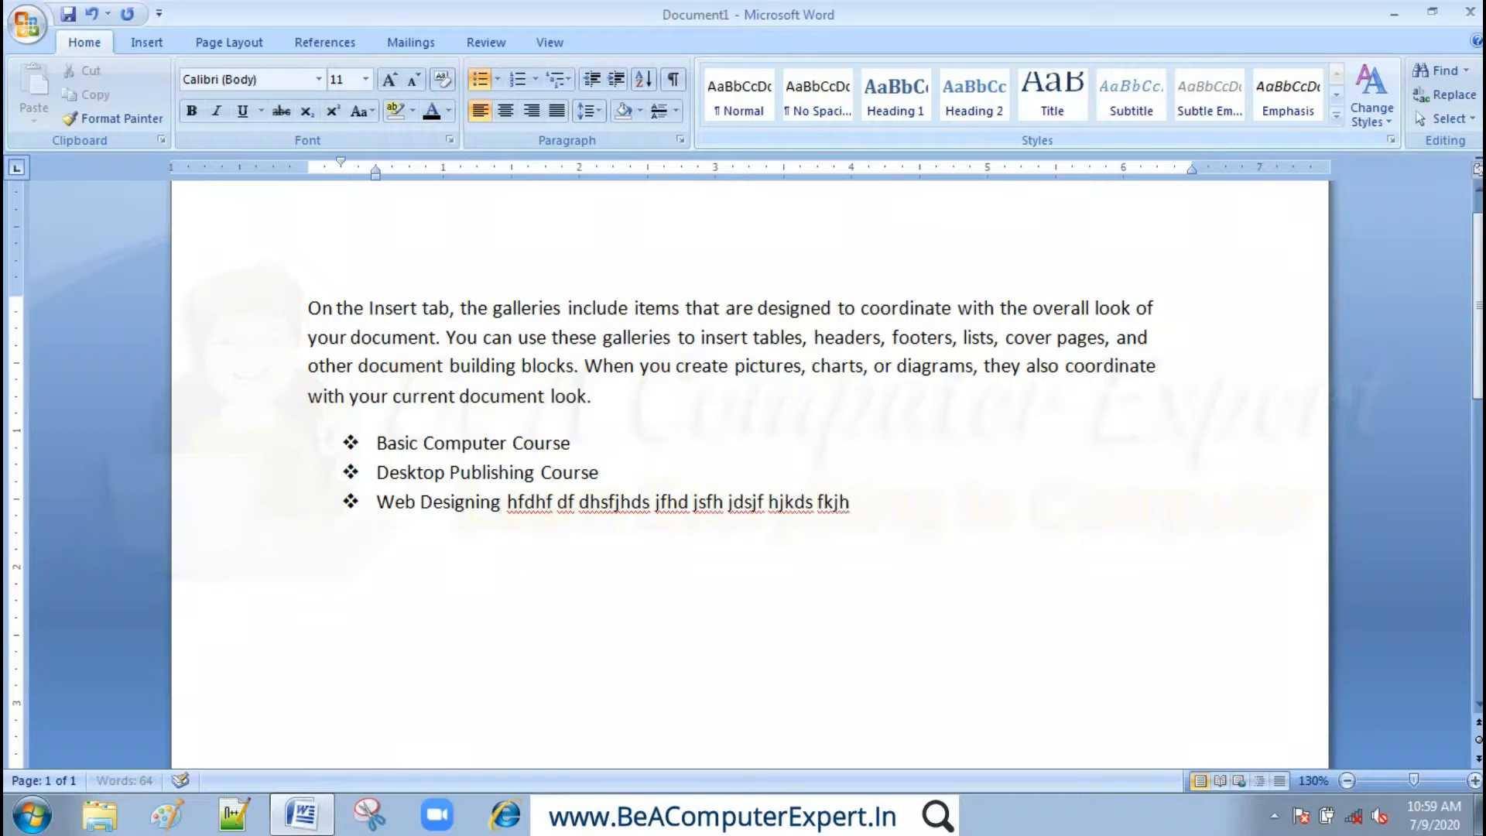
{"action": "type", "text": " dks fjk dshf jdkshfkj dsjk hfkj hdskj fkjdhs kjfhkjdshfkjh"}
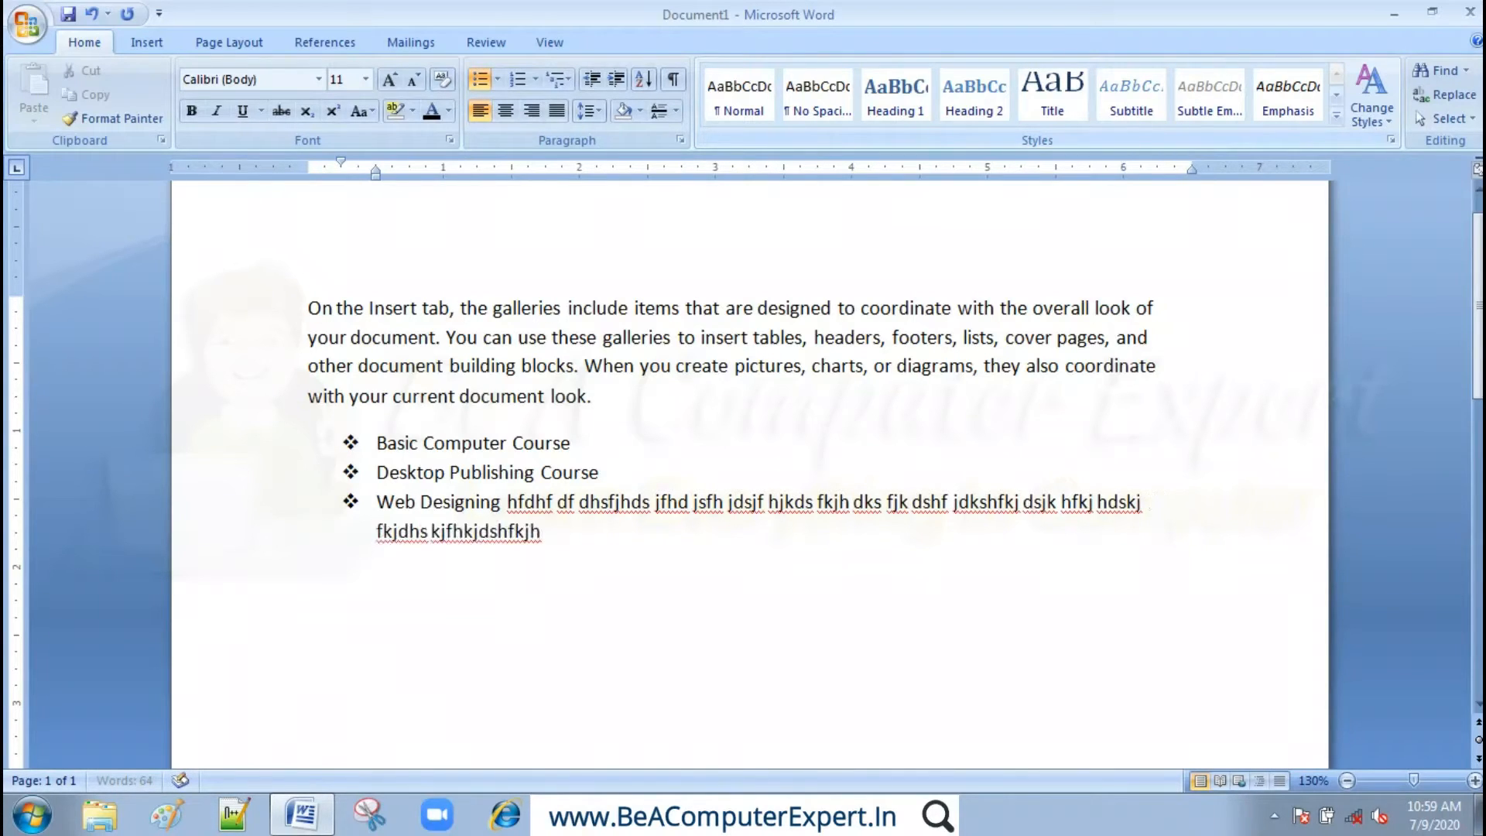
- Extend the "Web Designing" bullet item with more random filler text onto a third line and add an empty bullet below it
{"action": "type", "text": " dkjsh fkjh dskj fhkjd hskjf hdkjs hf dskjf hkjhds kjf hdkjs hf"}
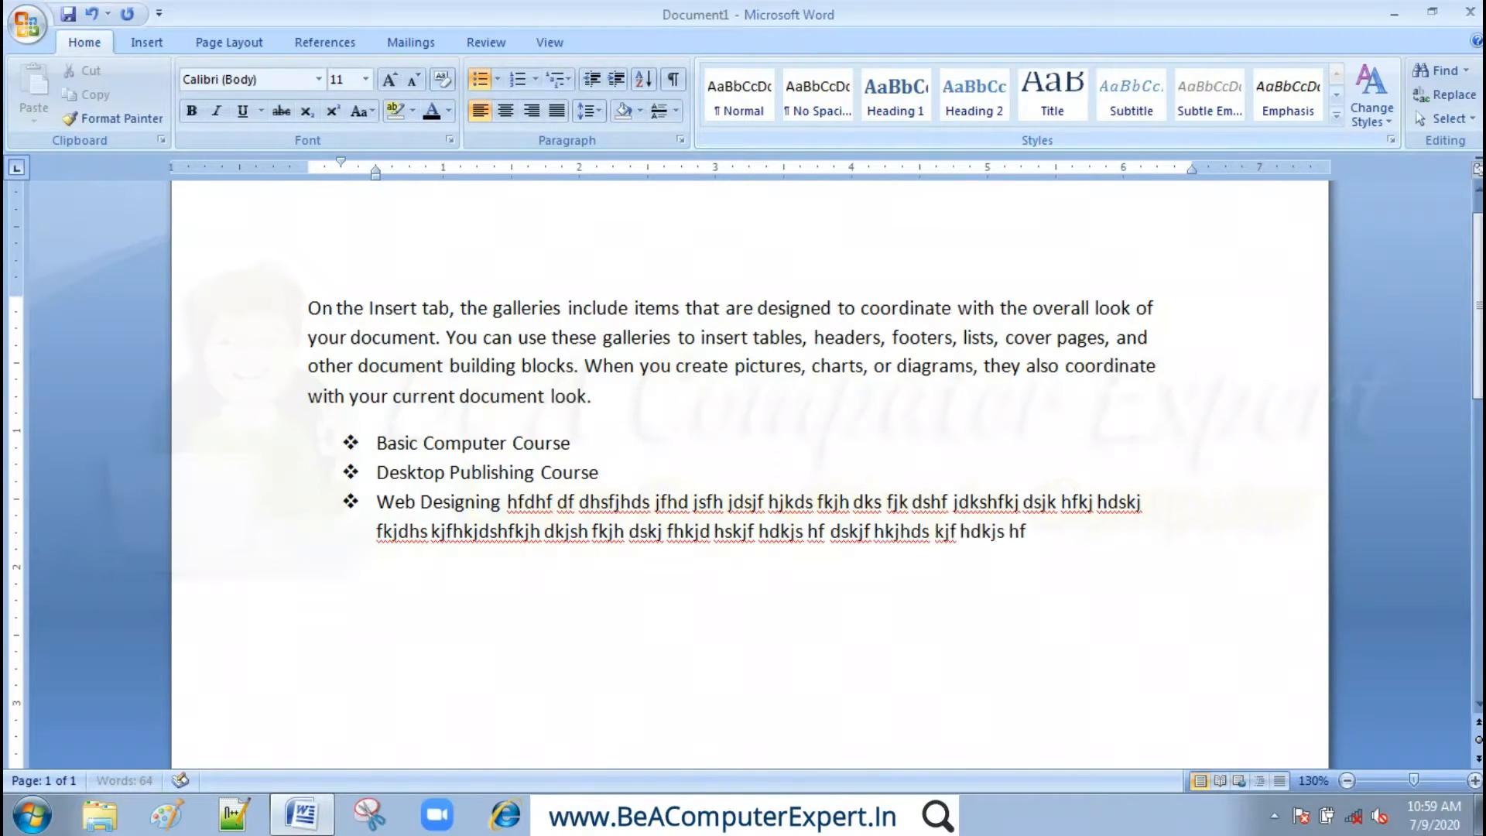
{"action": "type", "text": " dsjkh fjds hkjfhjksd hkj hf dsf kdksj fhkjd shfjk hdskjfhk"}
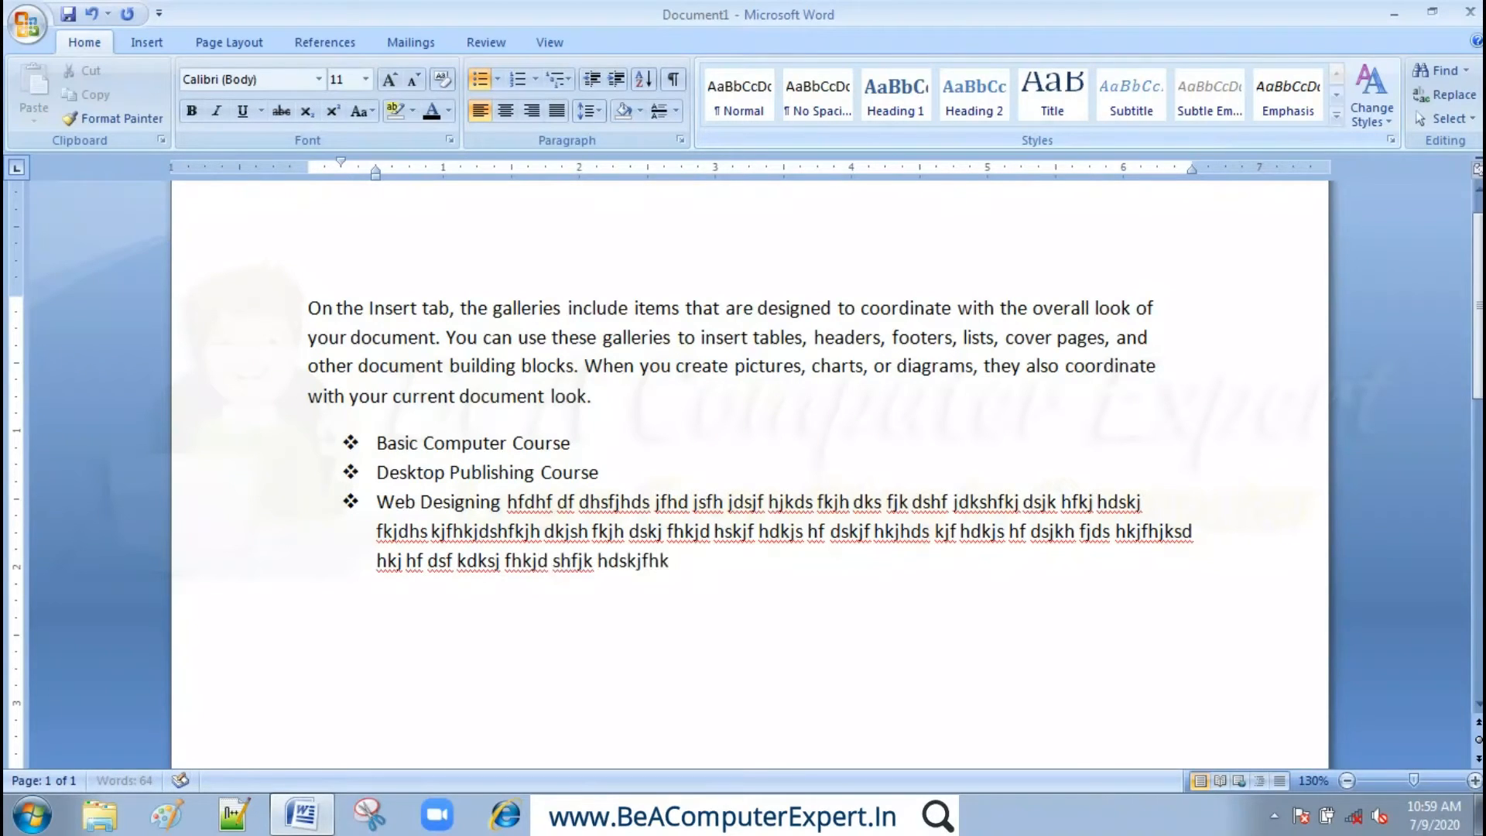
{"action": "type", "text": "jdsfhdjs fhjds hfj dshfjk dsjk fjkd sjf"}
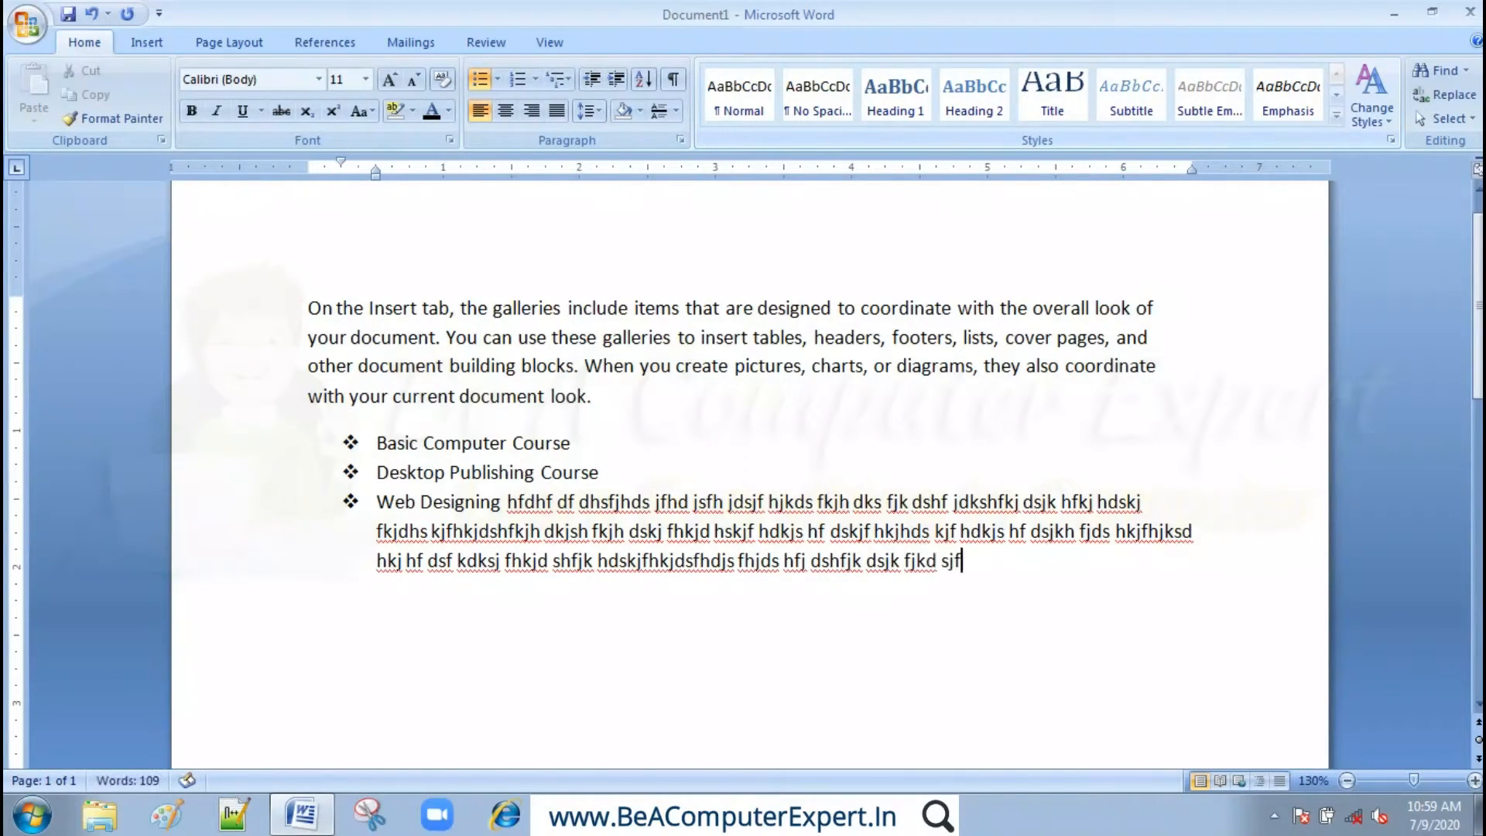
{"action": "key", "text": "Return"}
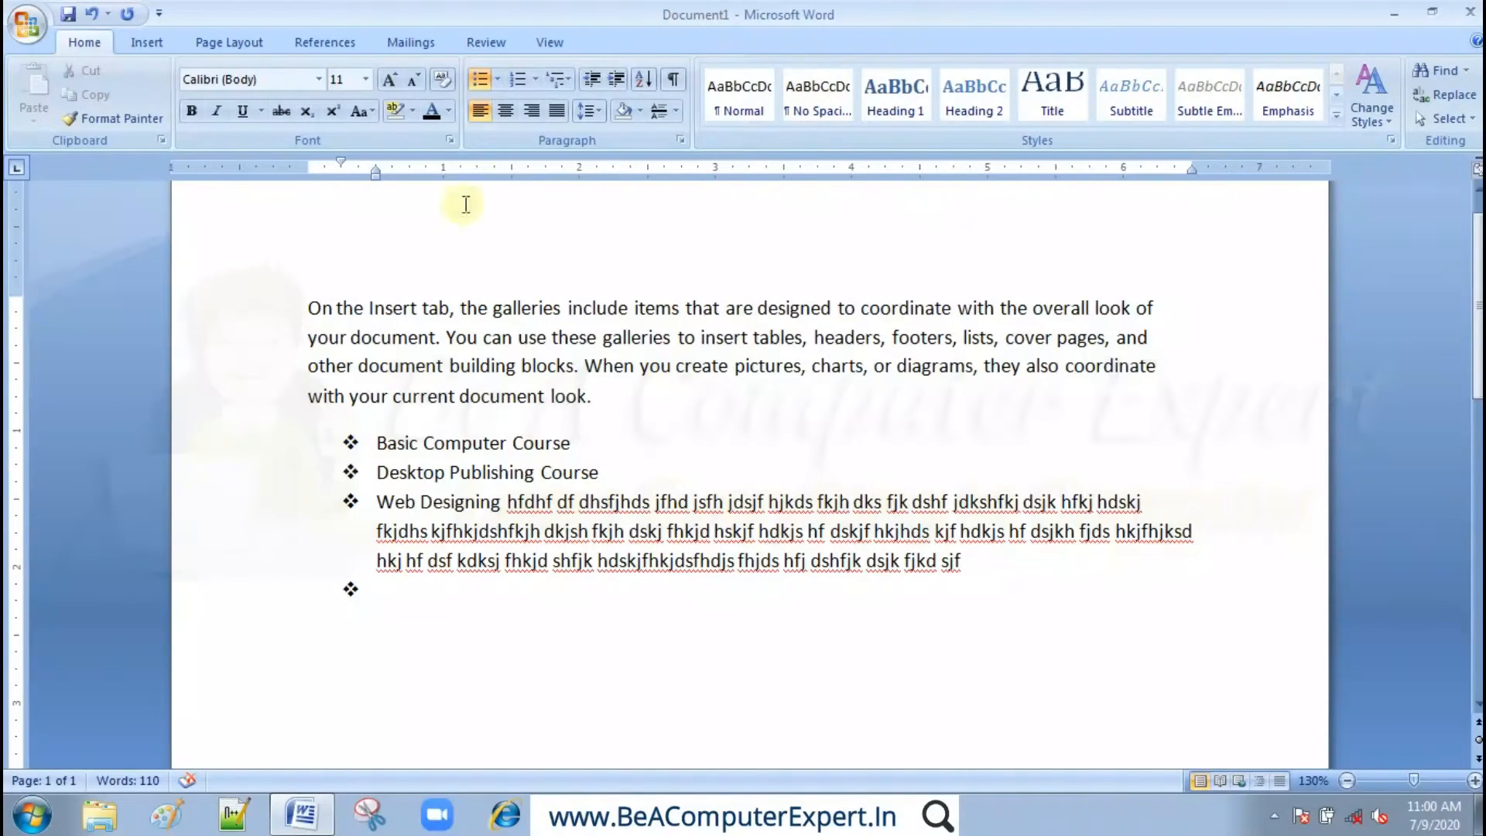
- Insert an "Advanced Course" bullet item directly below "Basic Computer Course" and delete that item again
{"action": "left_click", "coordinate": [600, 446]}
{"action": "key", "text": "Return"}
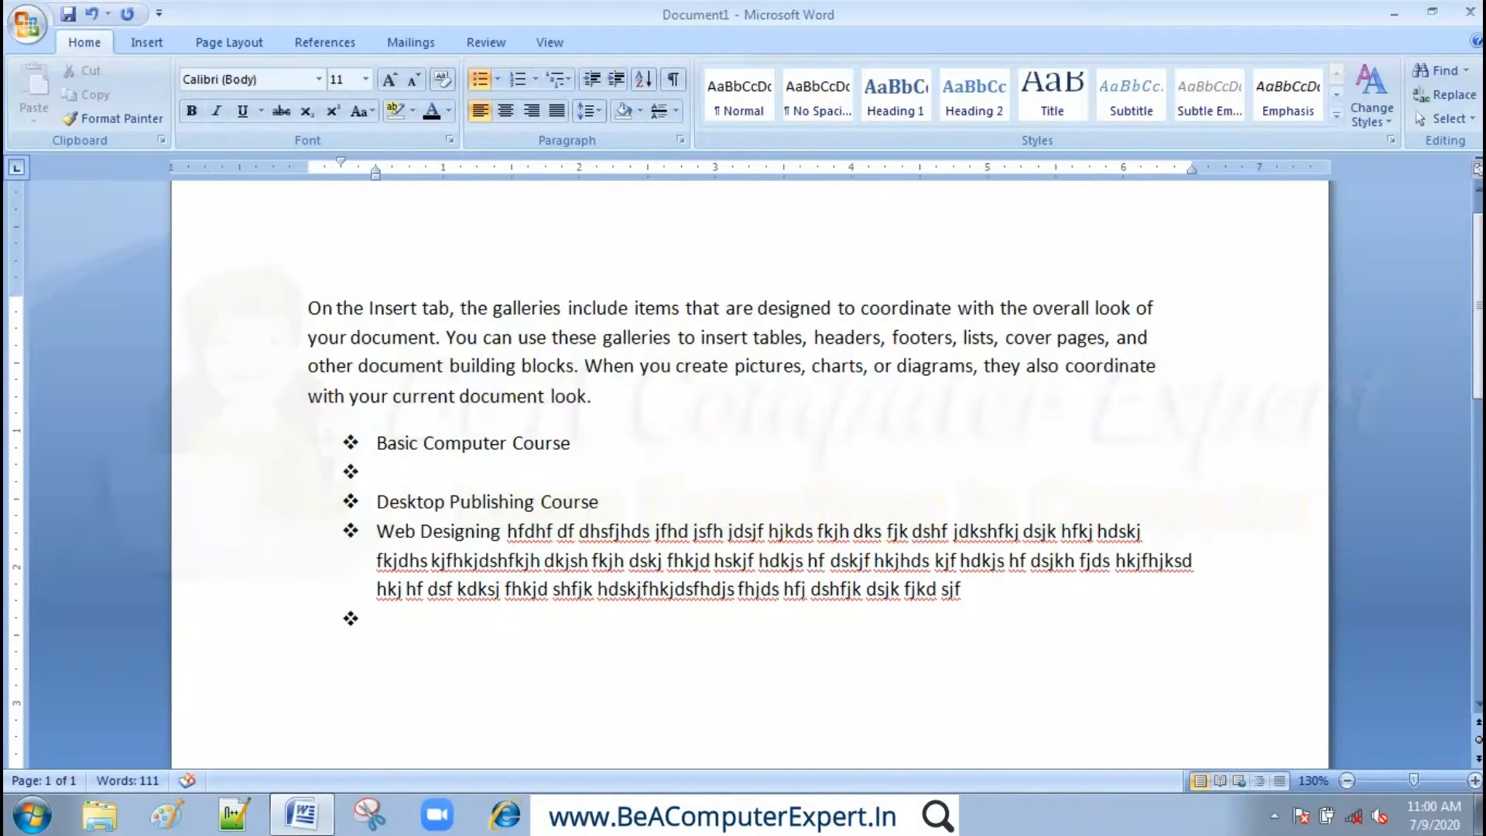
{"action": "type", "text": "Advanced Course"}
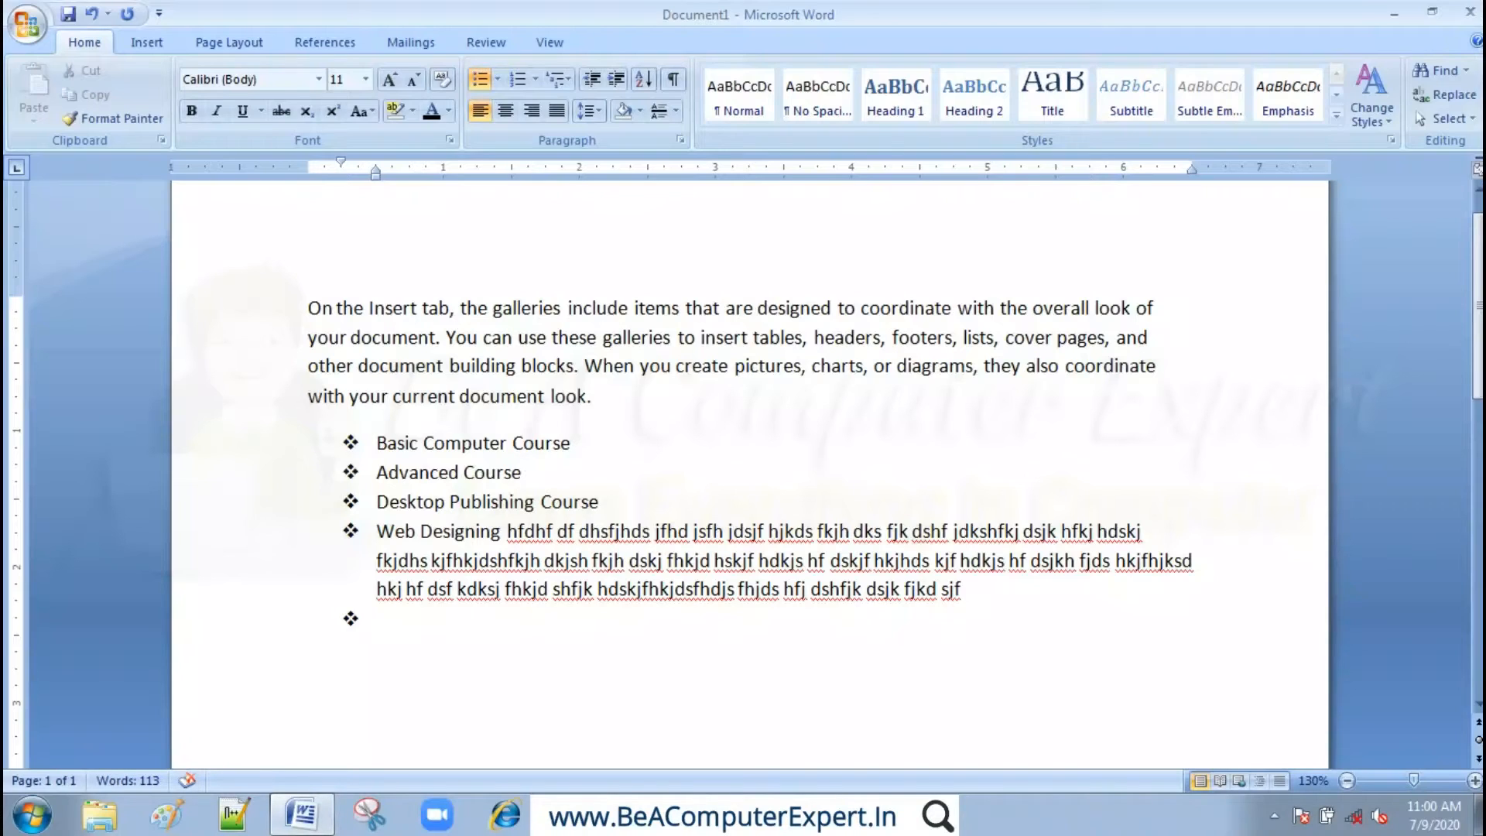
{"action": "left_click_drag", "start_coordinate": [555, 471], "coordinate": [379, 470]}
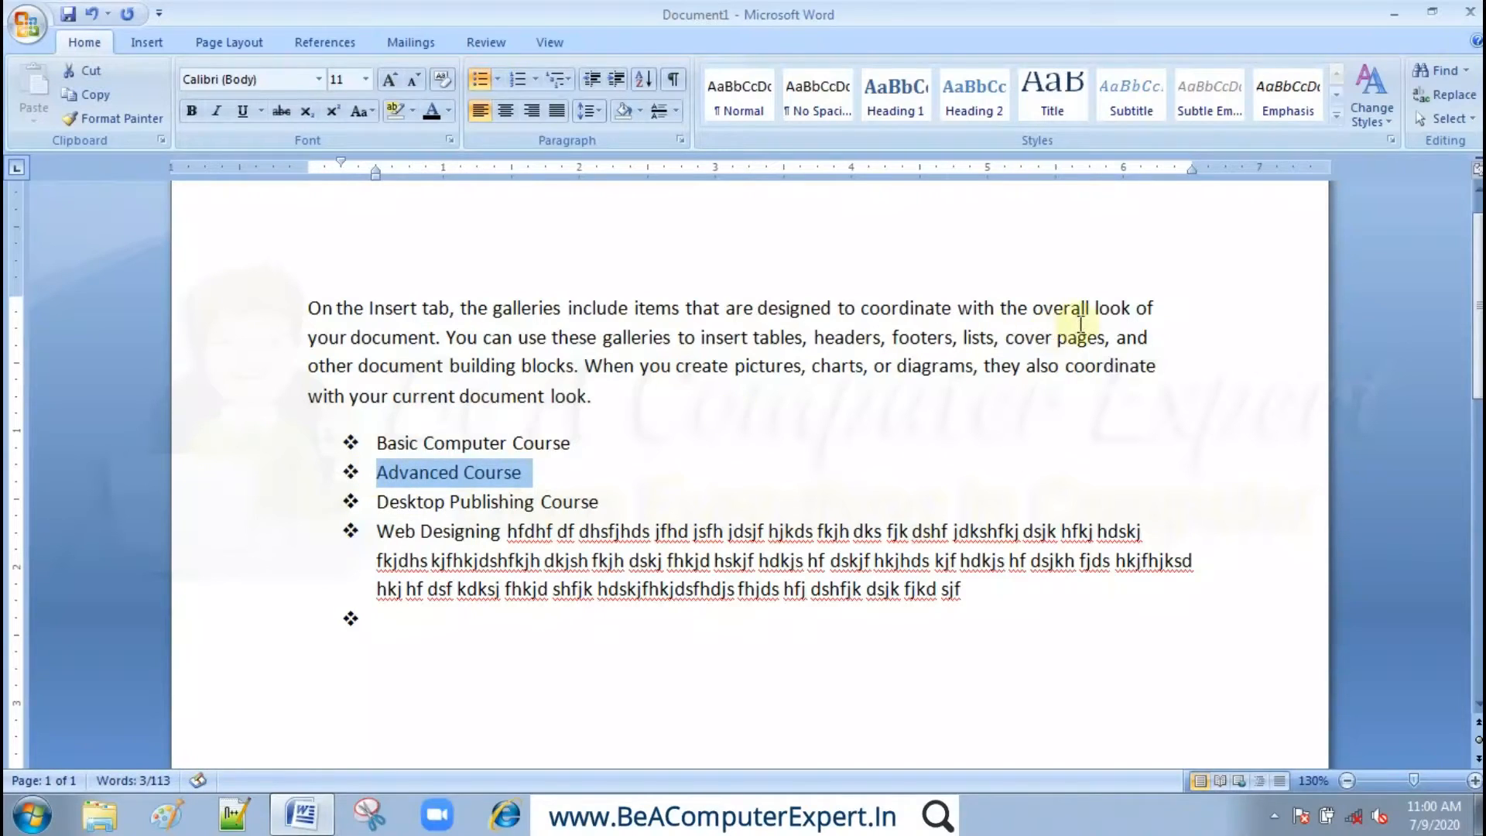
{"action": "key", "text": "Delete"}
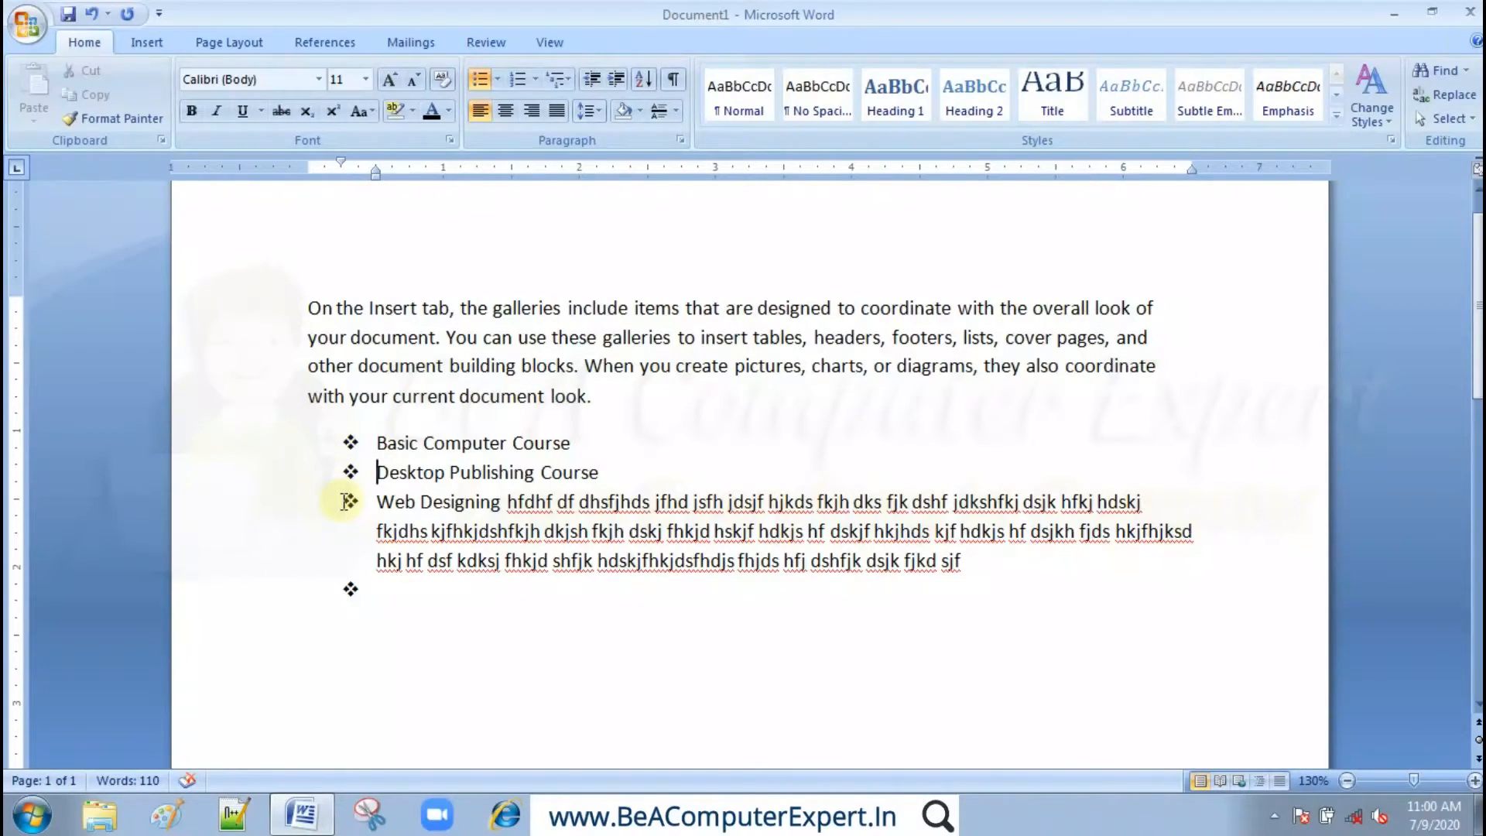
- Color only the list's bullet symbols dark red, and reset them to the automatic color
{"action": "left_click", "coordinate": [351, 442]}
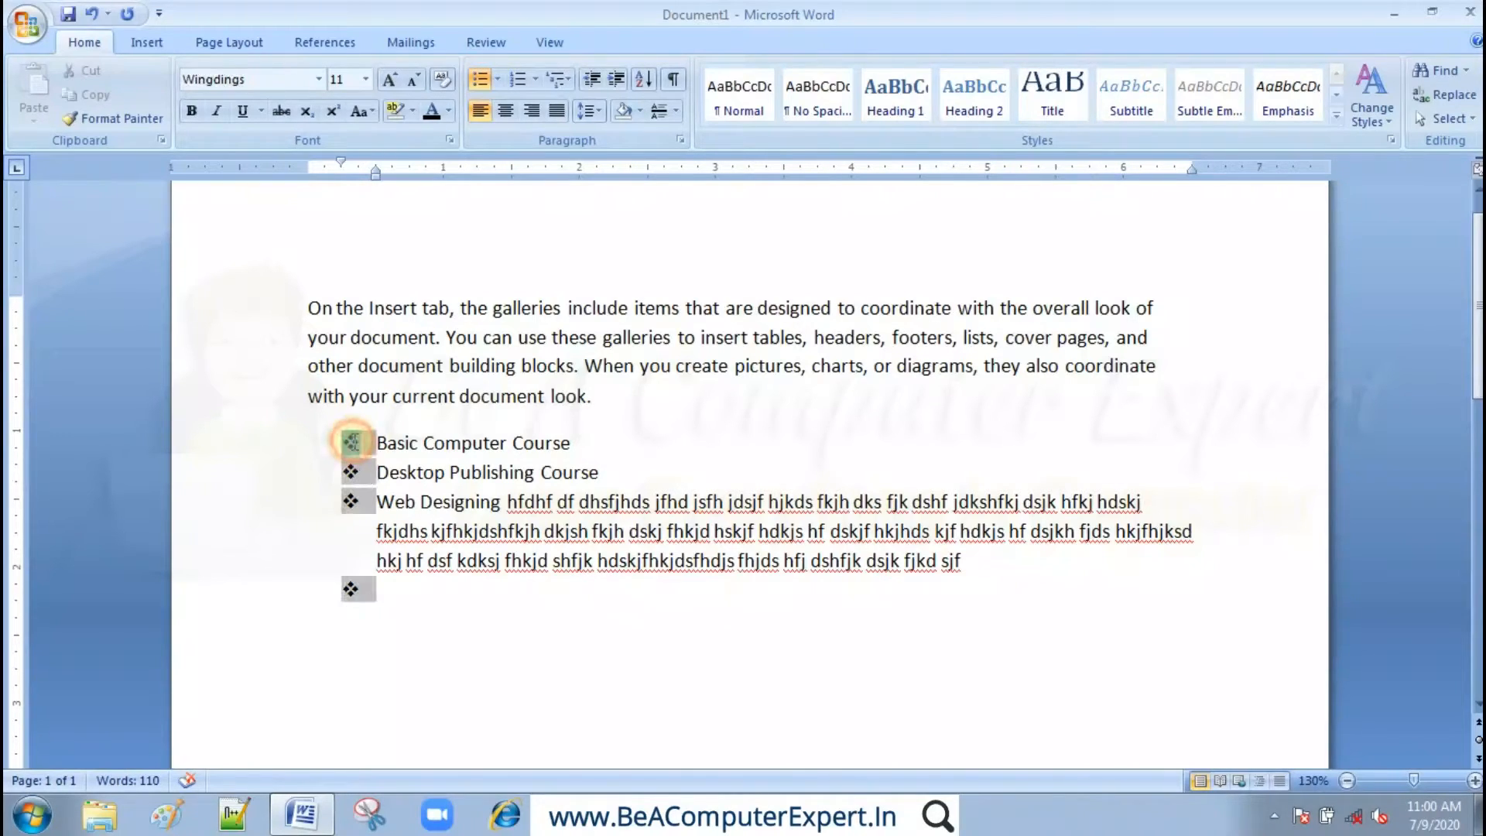
{"action": "left_click", "coordinate": [450, 108]}
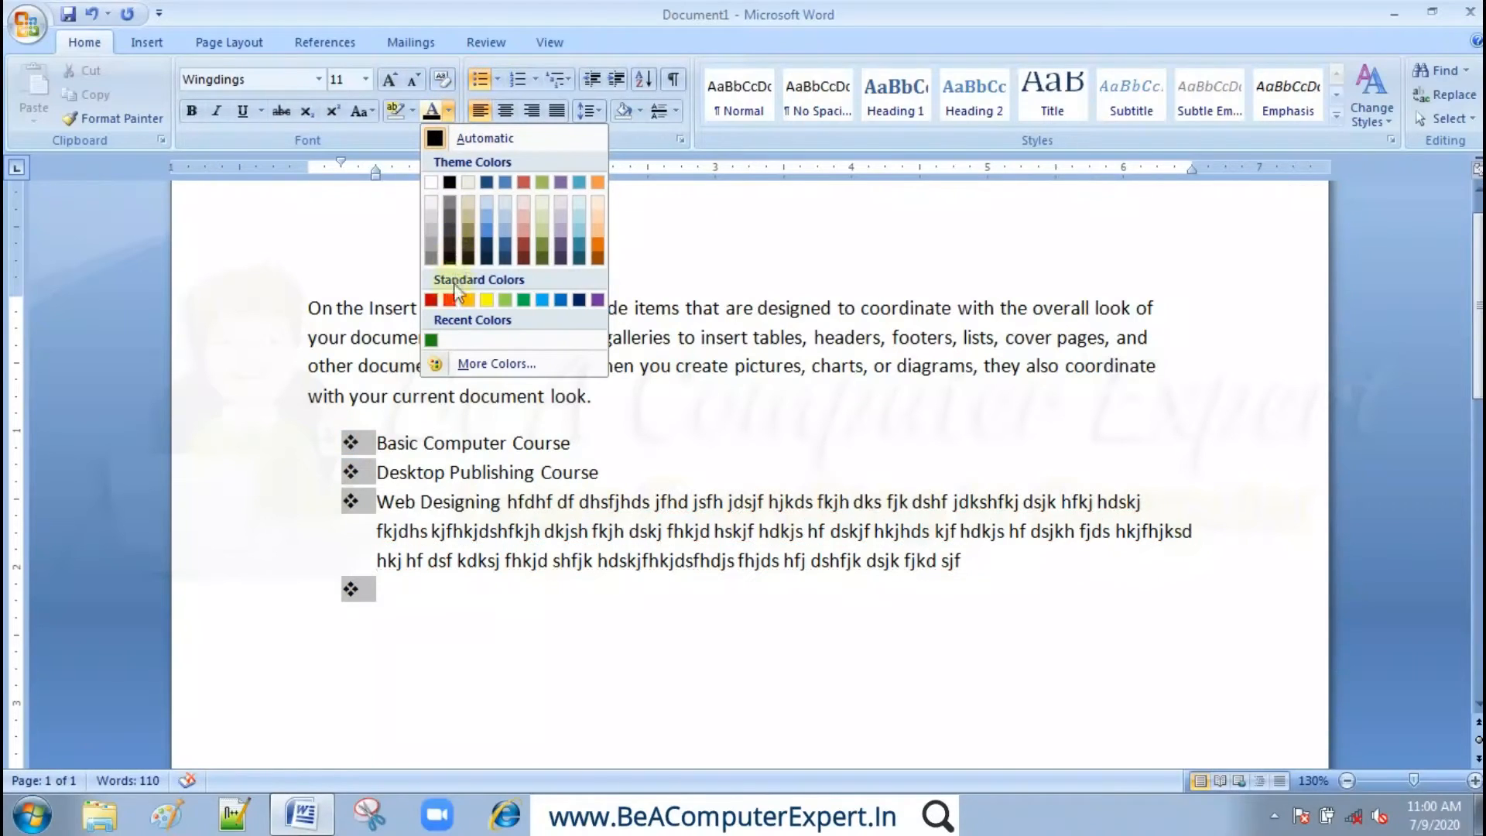
{"action": "left_click", "coordinate": [430, 299]}
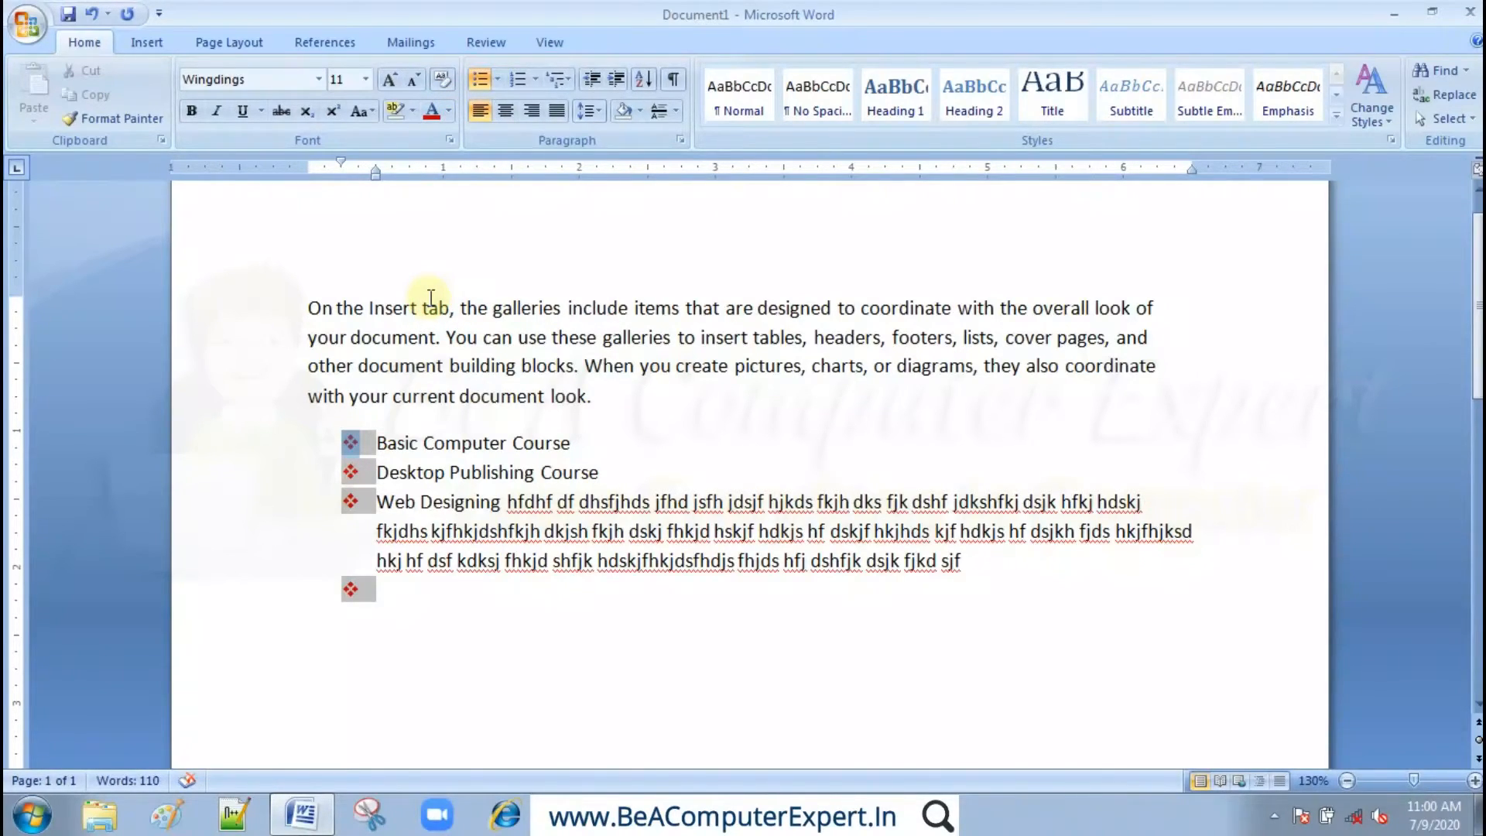
{"action": "left_click", "coordinate": [450, 117]}
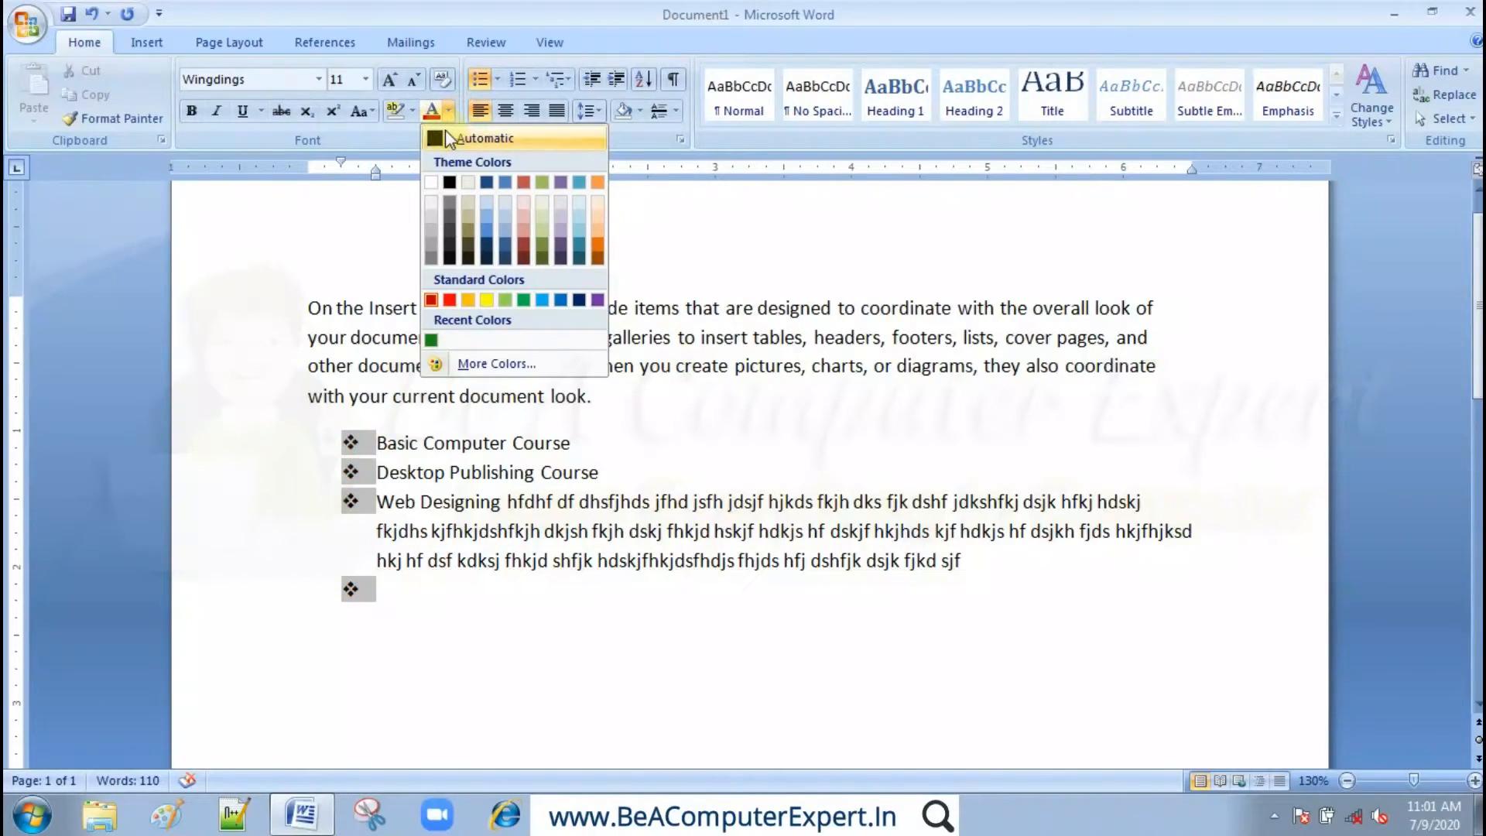
{"action": "left_click", "coordinate": [444, 130]}
{"action": "left_click", "coordinate": [428, 469]}
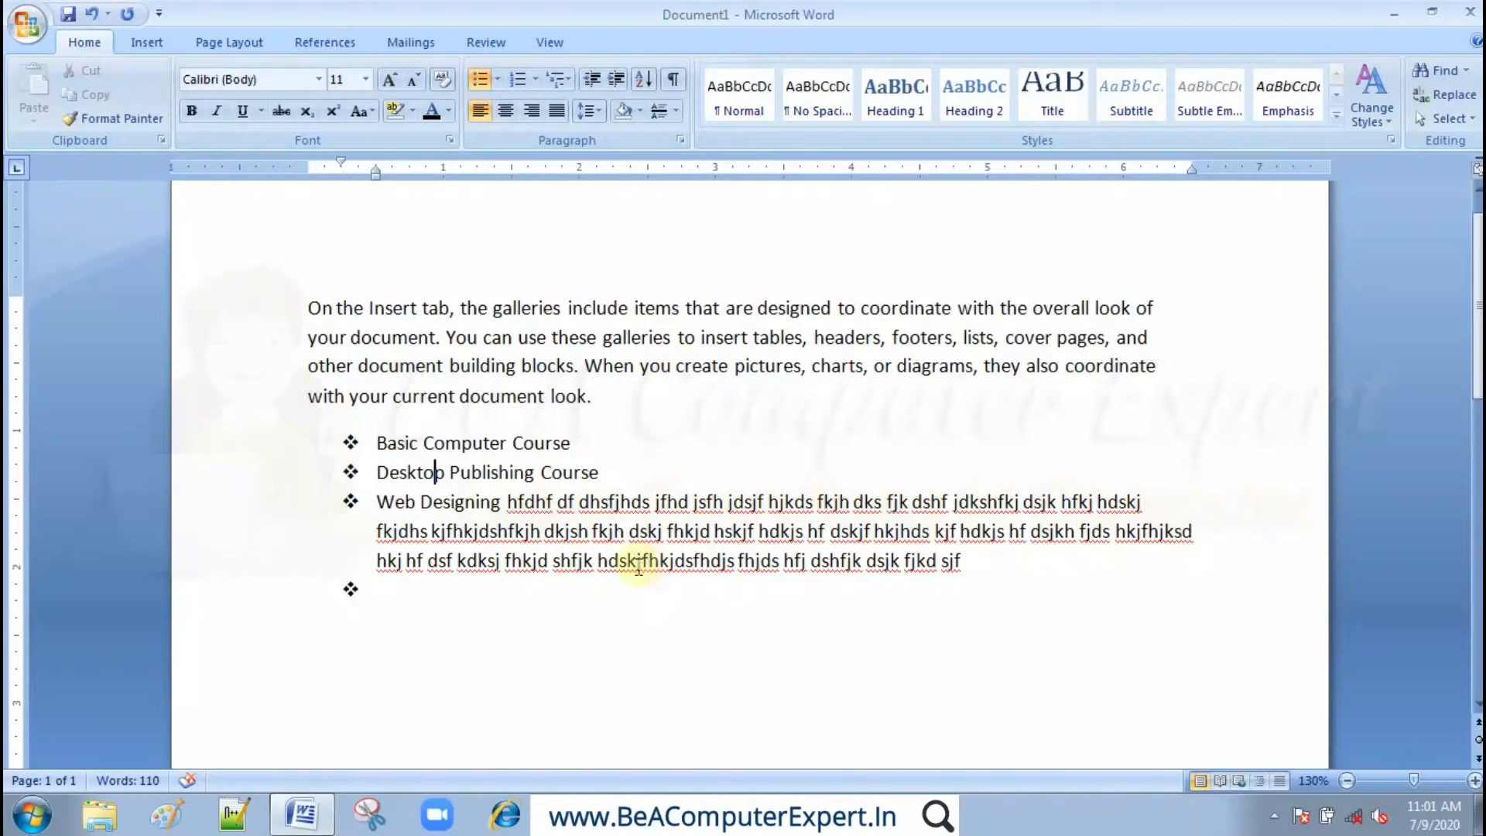
- For the three filled bullet items, set the first line indent to 0 and the hanging indent to 1 inch
{"action": "left_click_drag", "start_coordinate": [611, 596], "coordinate": [377, 443]}
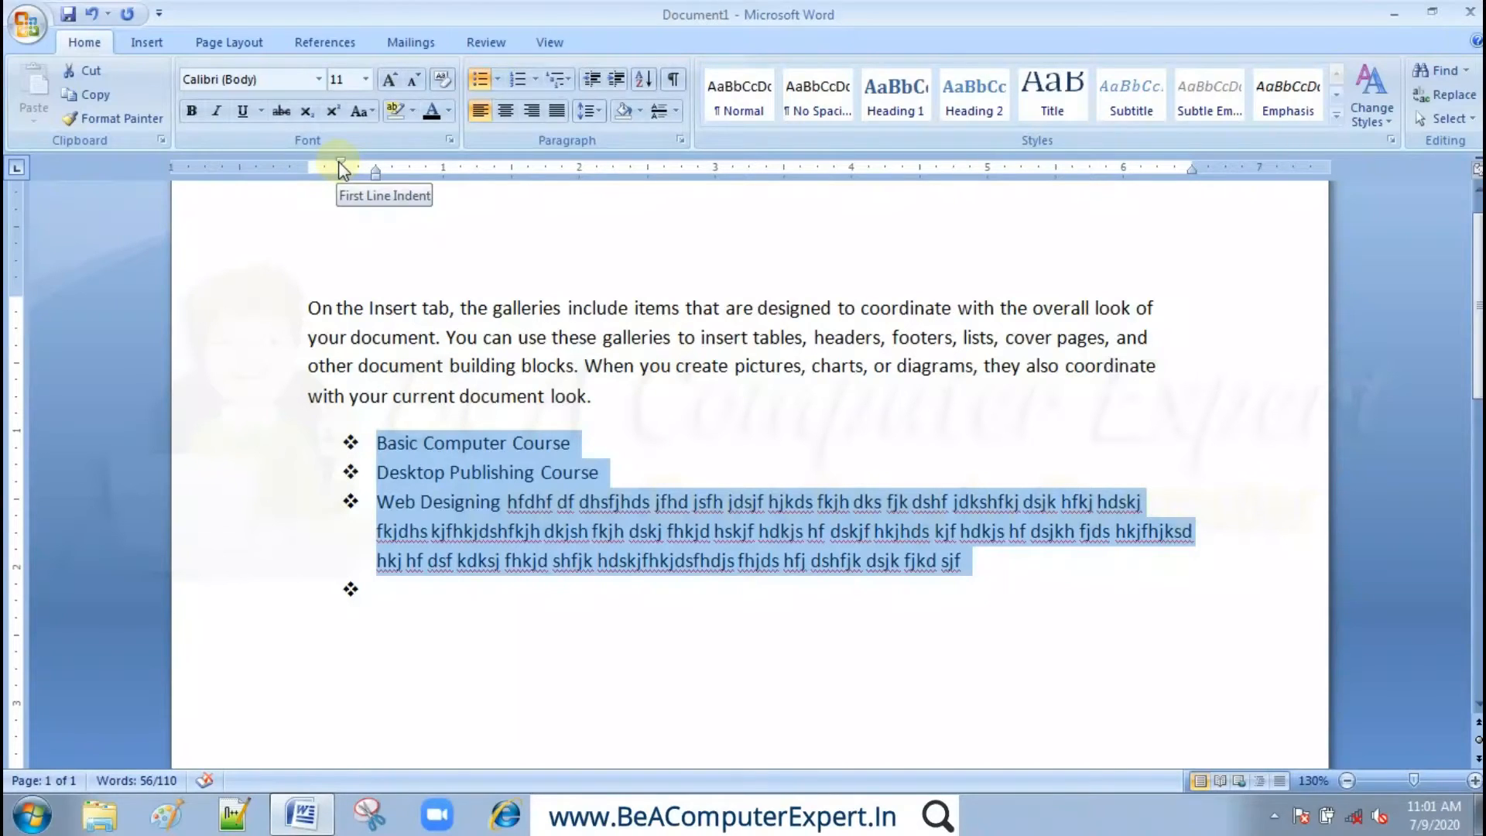
{"action": "left_click_drag", "start_coordinate": [339, 162], "coordinate": [307, 164]}
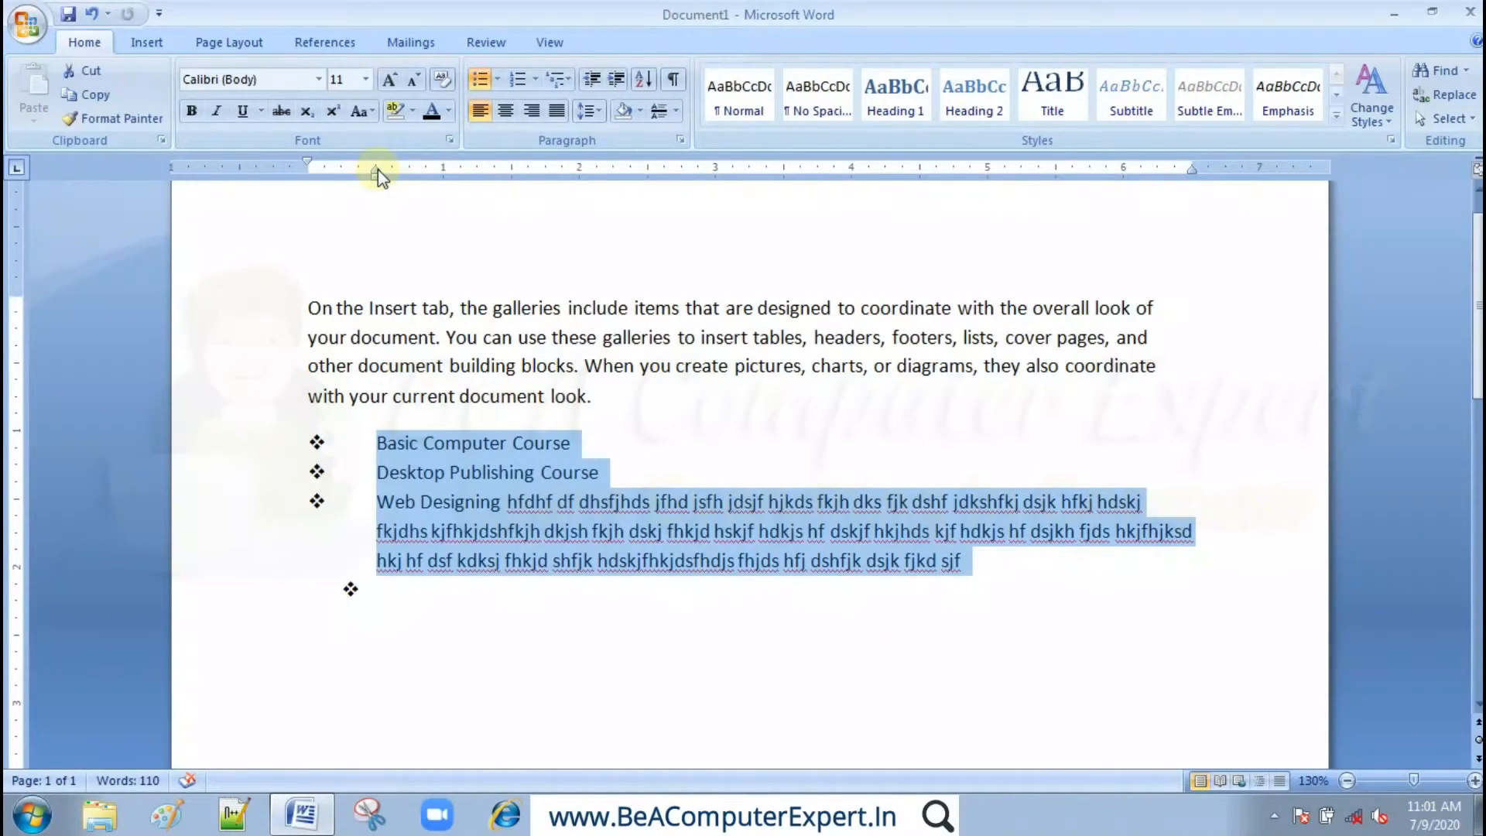
{"action": "left_click_drag", "start_coordinate": [378, 170], "coordinate": [517, 171]}
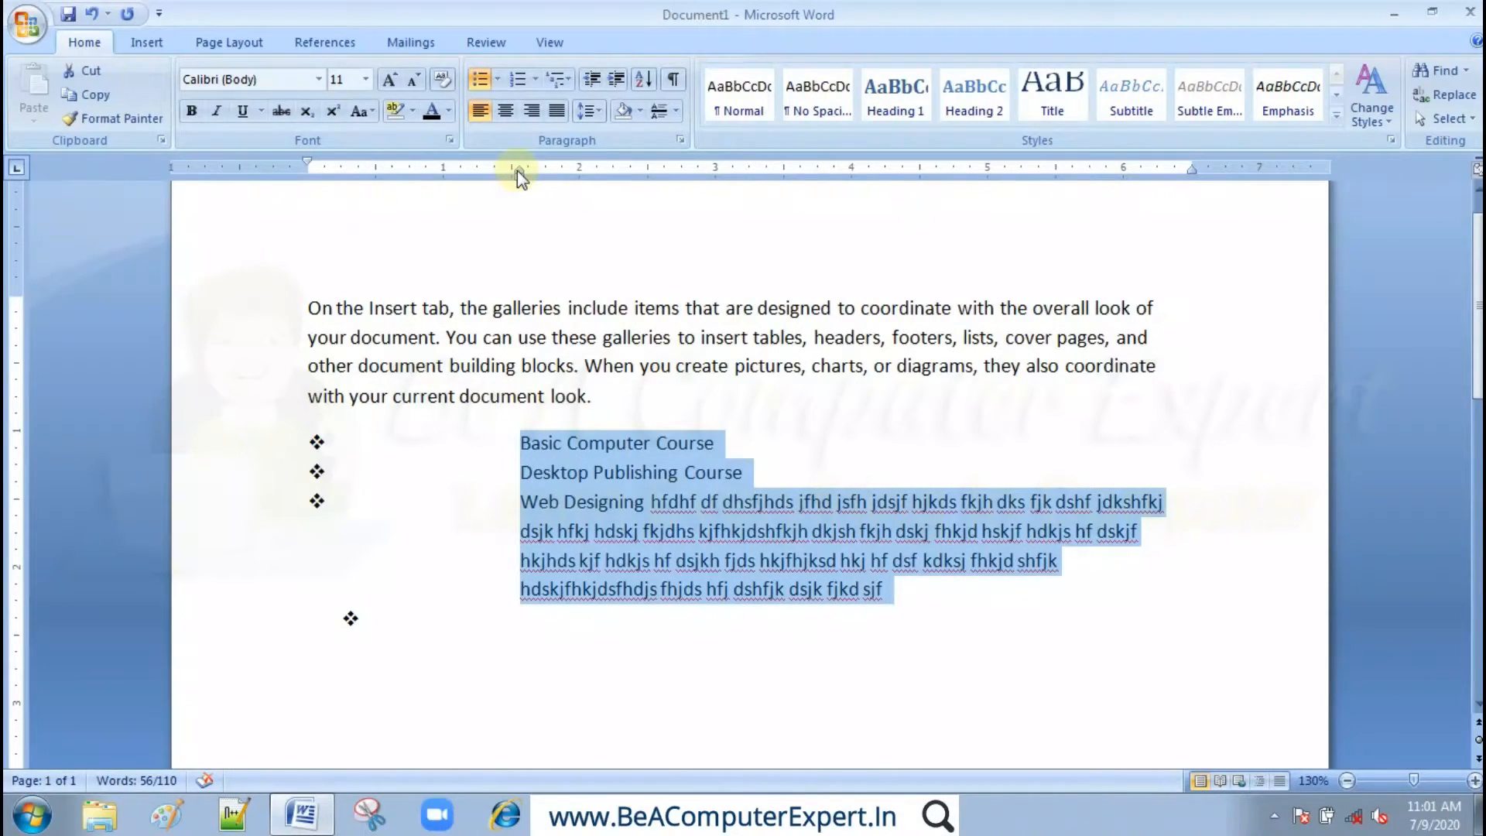
{"action": "left_click_drag", "start_coordinate": [517, 170], "coordinate": [445, 192]}
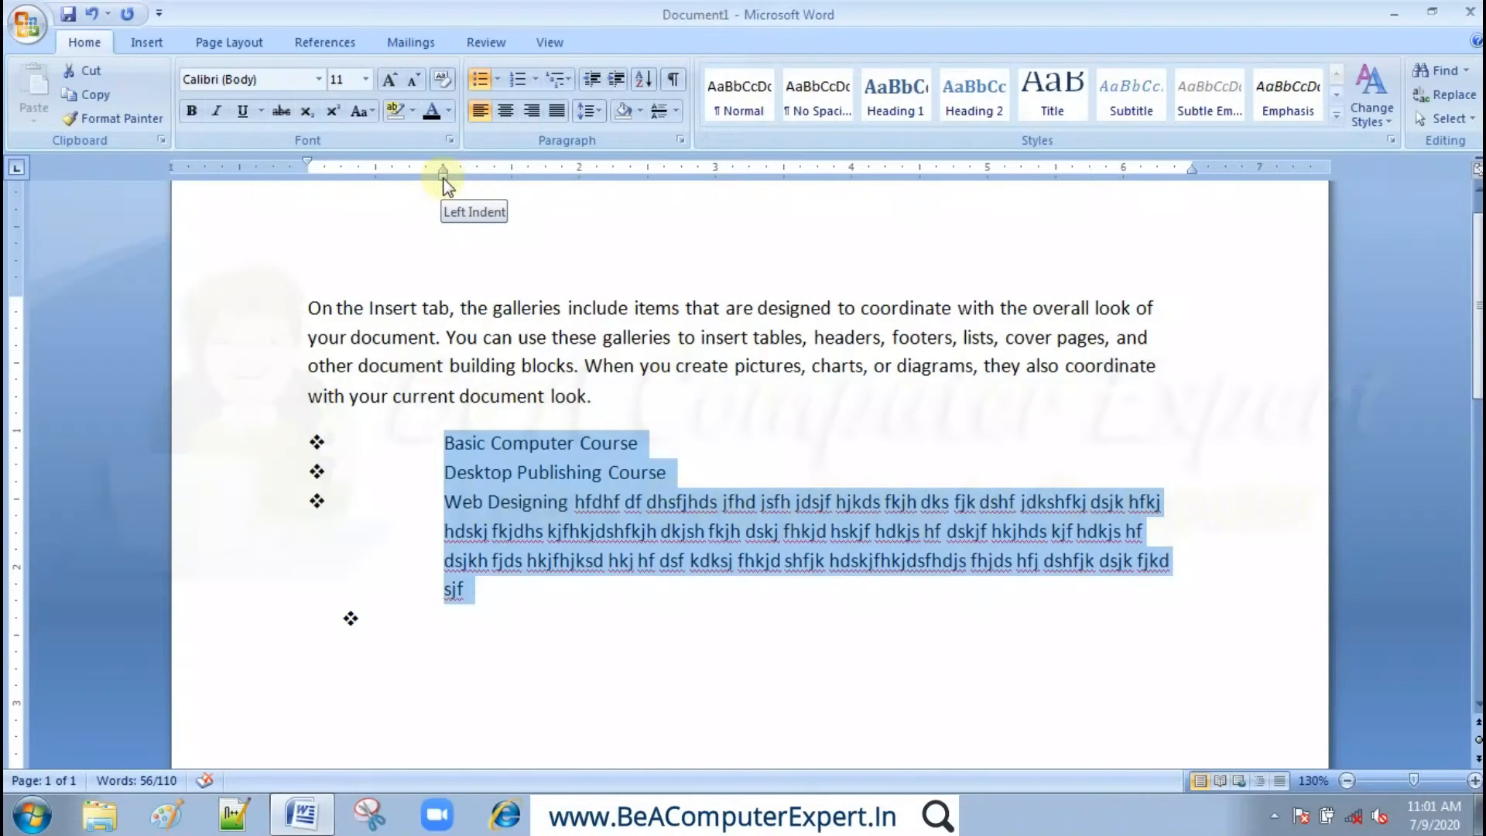
- Shift the three bullet items as a whole to a left indent of about 2.2 inches and back to 1 inch
{"action": "left_click_drag", "start_coordinate": [444, 179], "coordinate": [606, 179]}
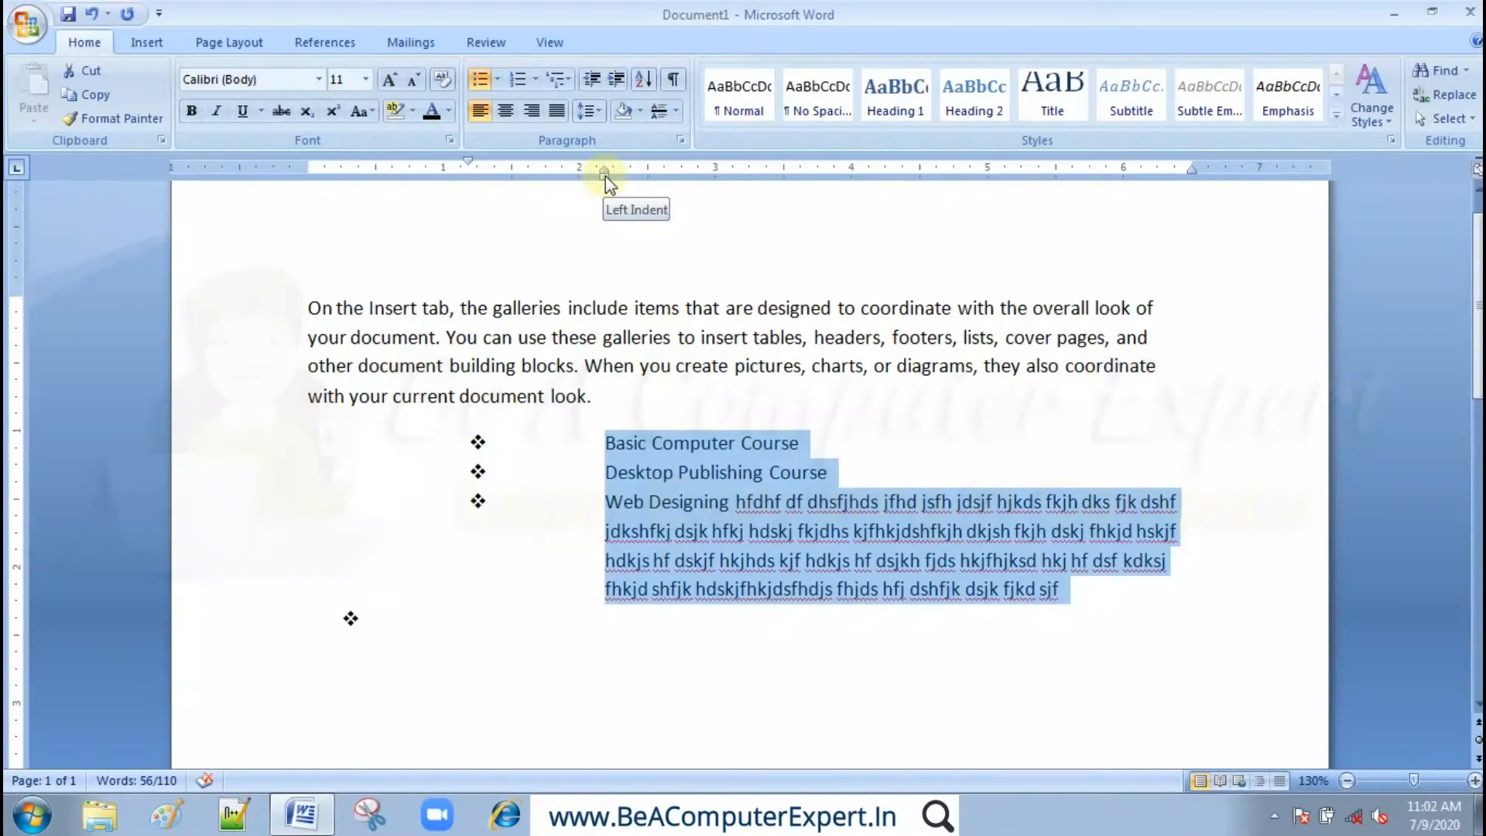
{"action": "mouse_move", "coordinate": [605, 175]}
{"action": "left_mouse_down"}
{"action": "mouse_move", "coordinate": [415, 217]}
{"action": "mouse_move", "coordinate": [548, 215]}
{"action": "mouse_move", "coordinate": [443, 195]}
{"action": "left_mouse_up"}
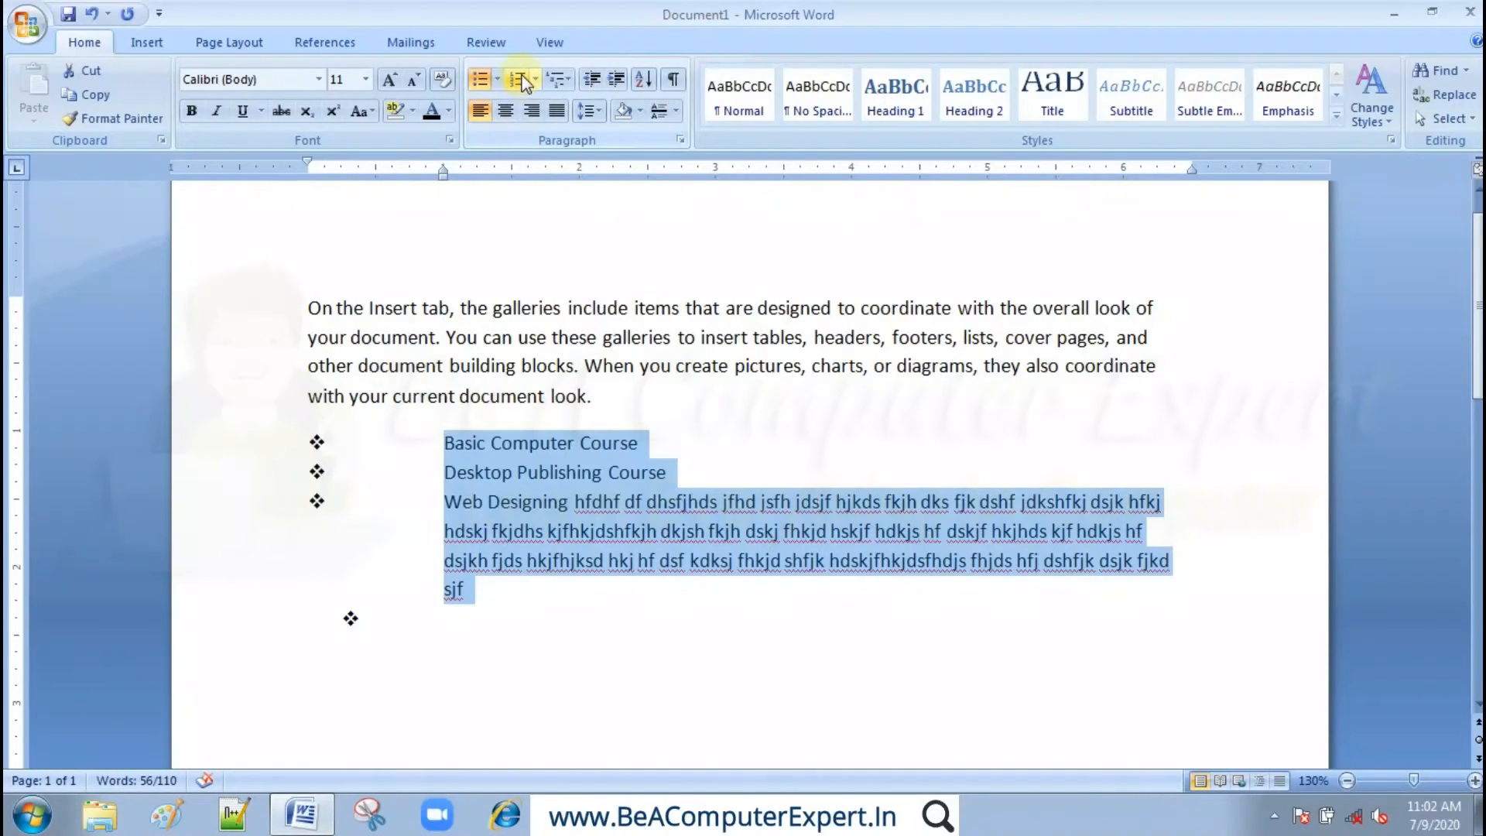
- Delete the entire bulleted list below the first paragraph, including its empty last bullet
{"action": "left_click", "coordinate": [447, 441]}
{"action": "key", "text": "shift+Down"}
{"action": "key", "text": "shift+Down"}
{"action": "key", "text": "shift+Down"}
{"action": "key", "text": "shift+Down"}
{"action": "key", "text": "shift+Down"}
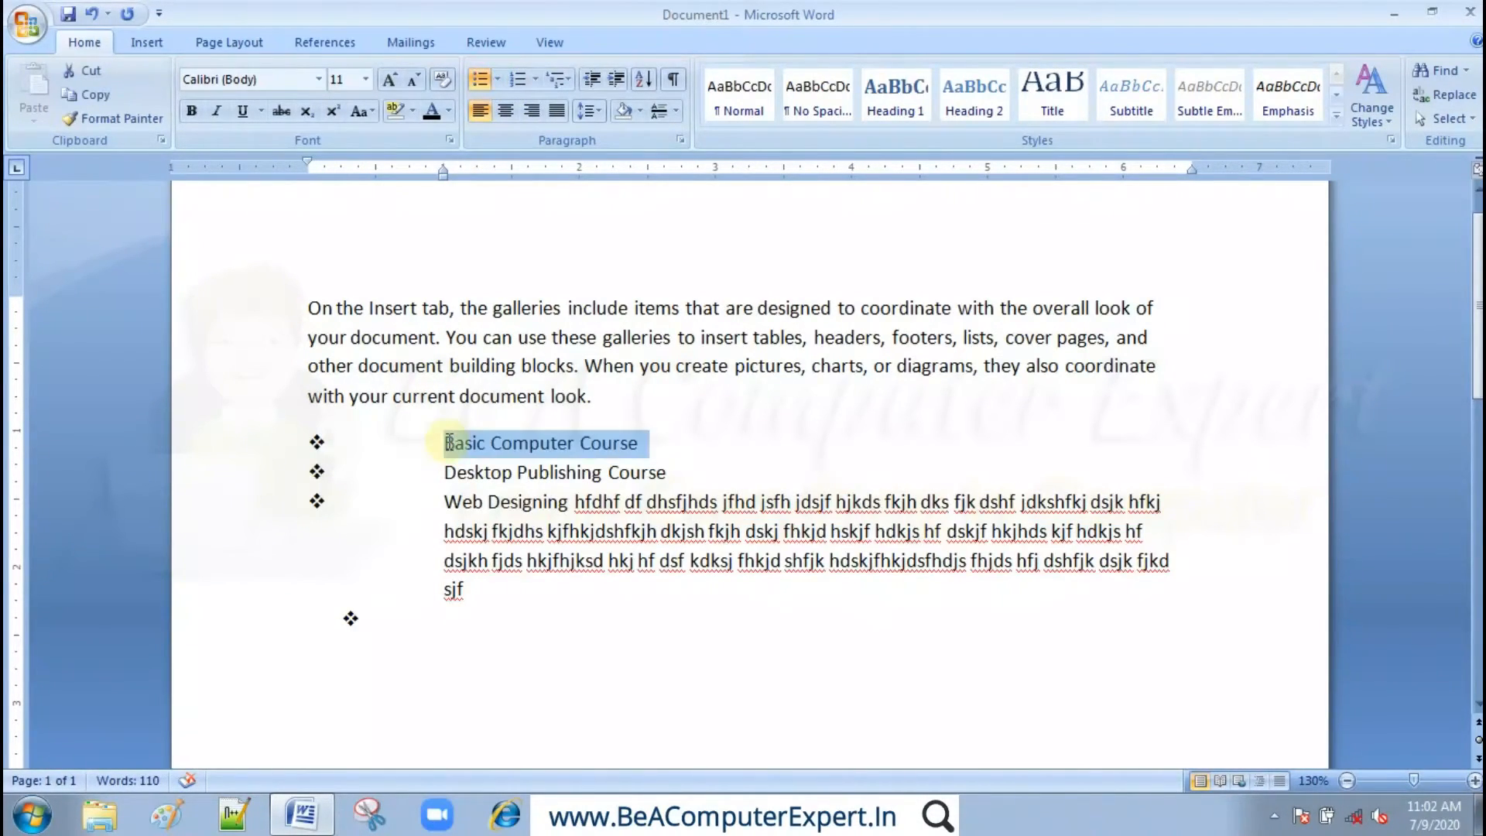
{"action": "key", "text": "shift+Down"}
{"action": "key", "text": "shift+Down"}
{"action": "key", "text": "Delete"}
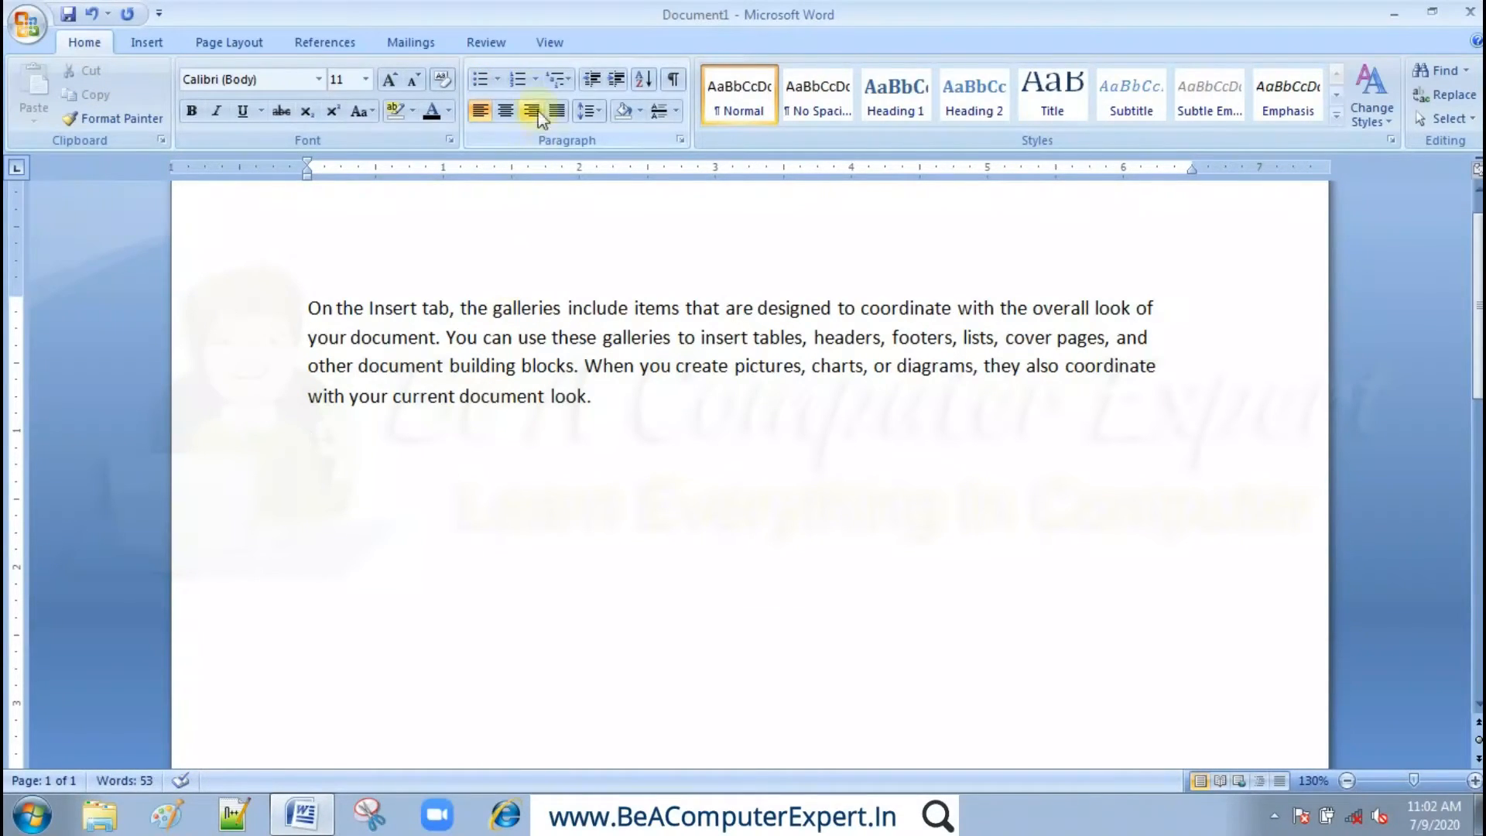
- Create a numbered list in the 1., 2., 3. format below the paragraph with items "Basic Computer Course" and "Desktop Publishing Course"
{"action": "left_click", "coordinate": [536, 80]}
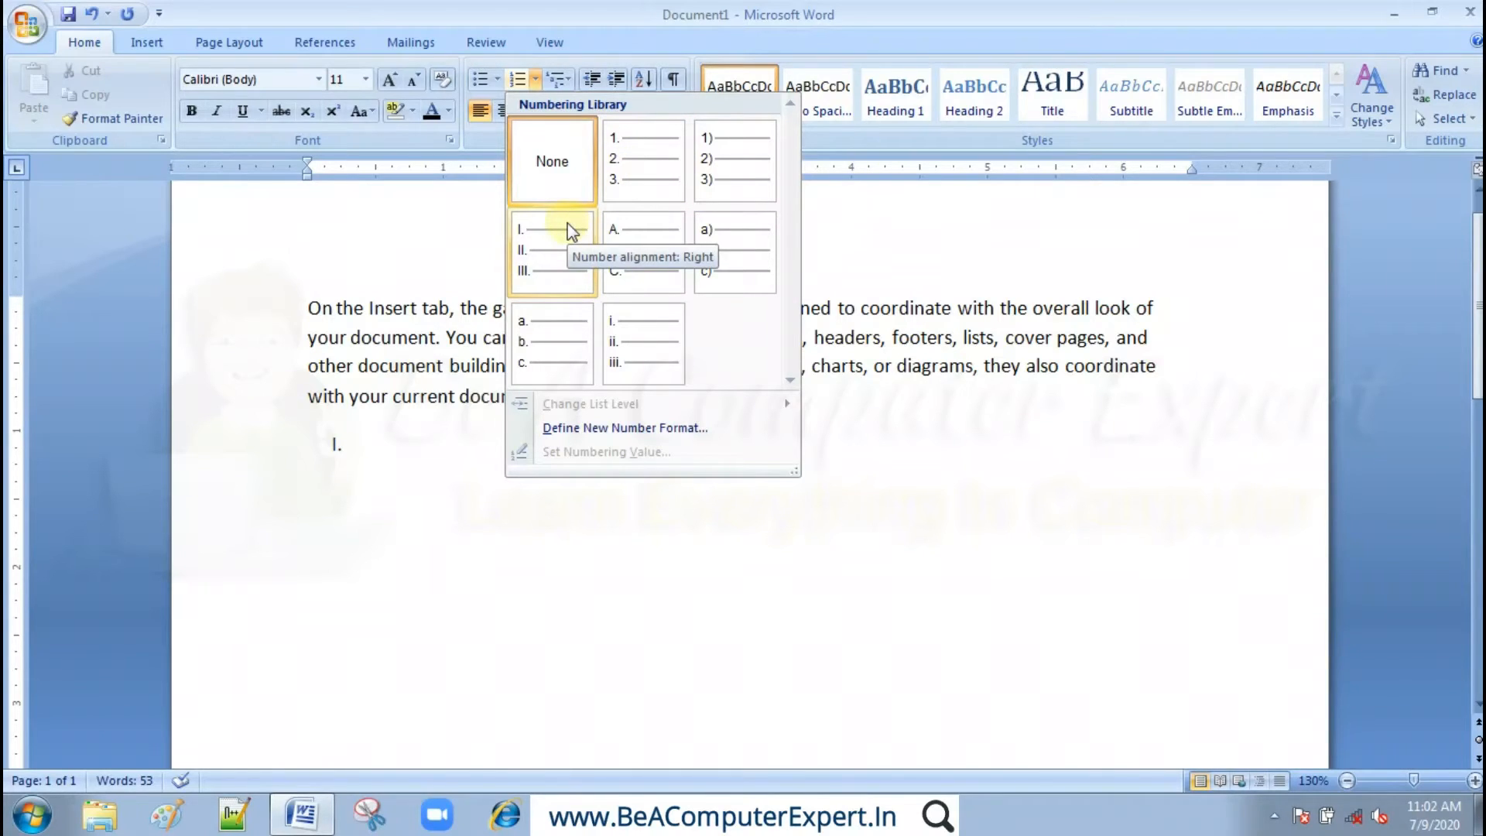
{"action": "left_click", "coordinate": [625, 172]}
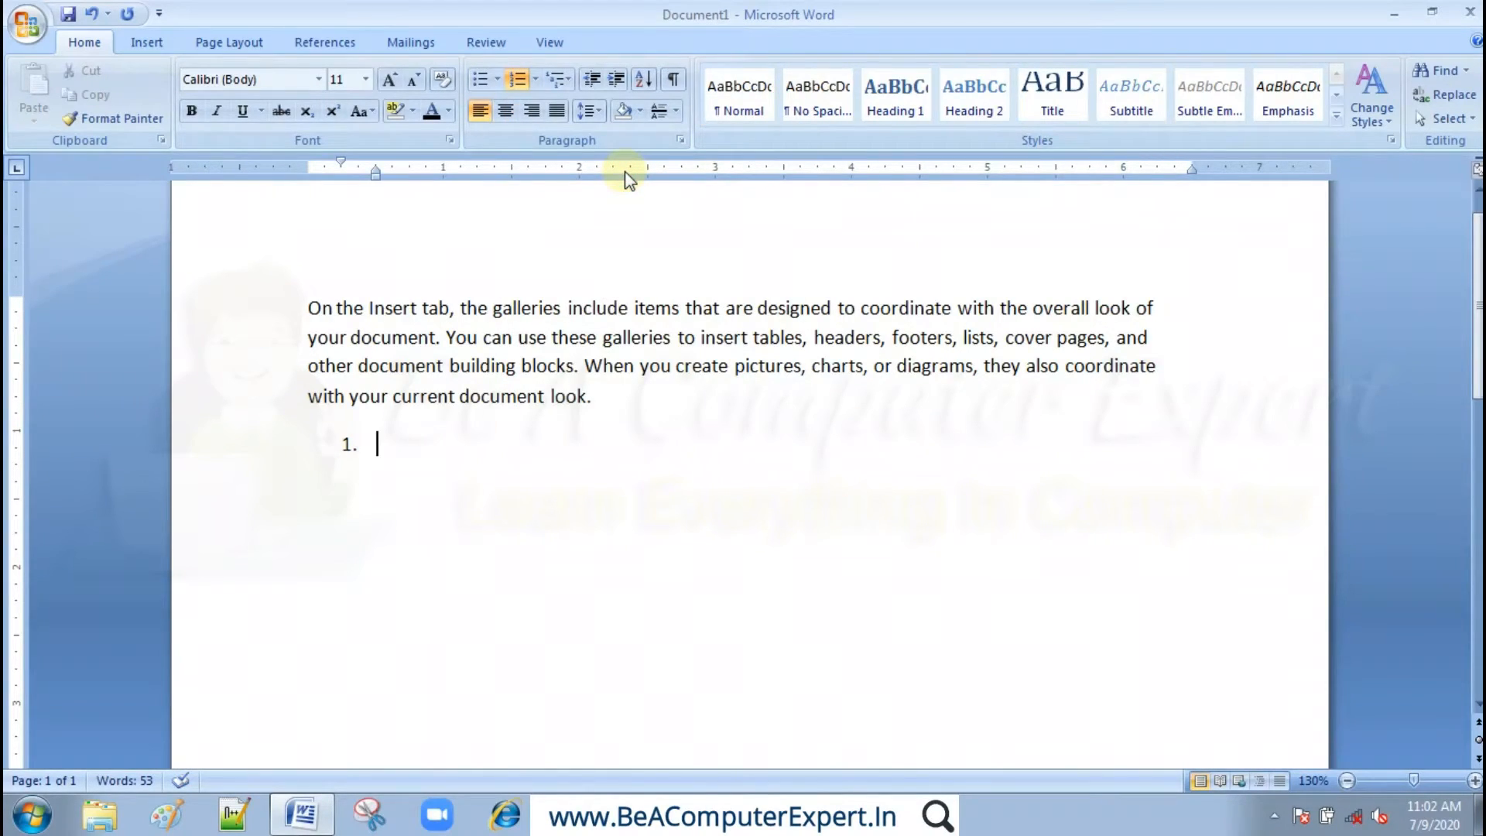
{"action": "type", "text": "Basic Compu"}
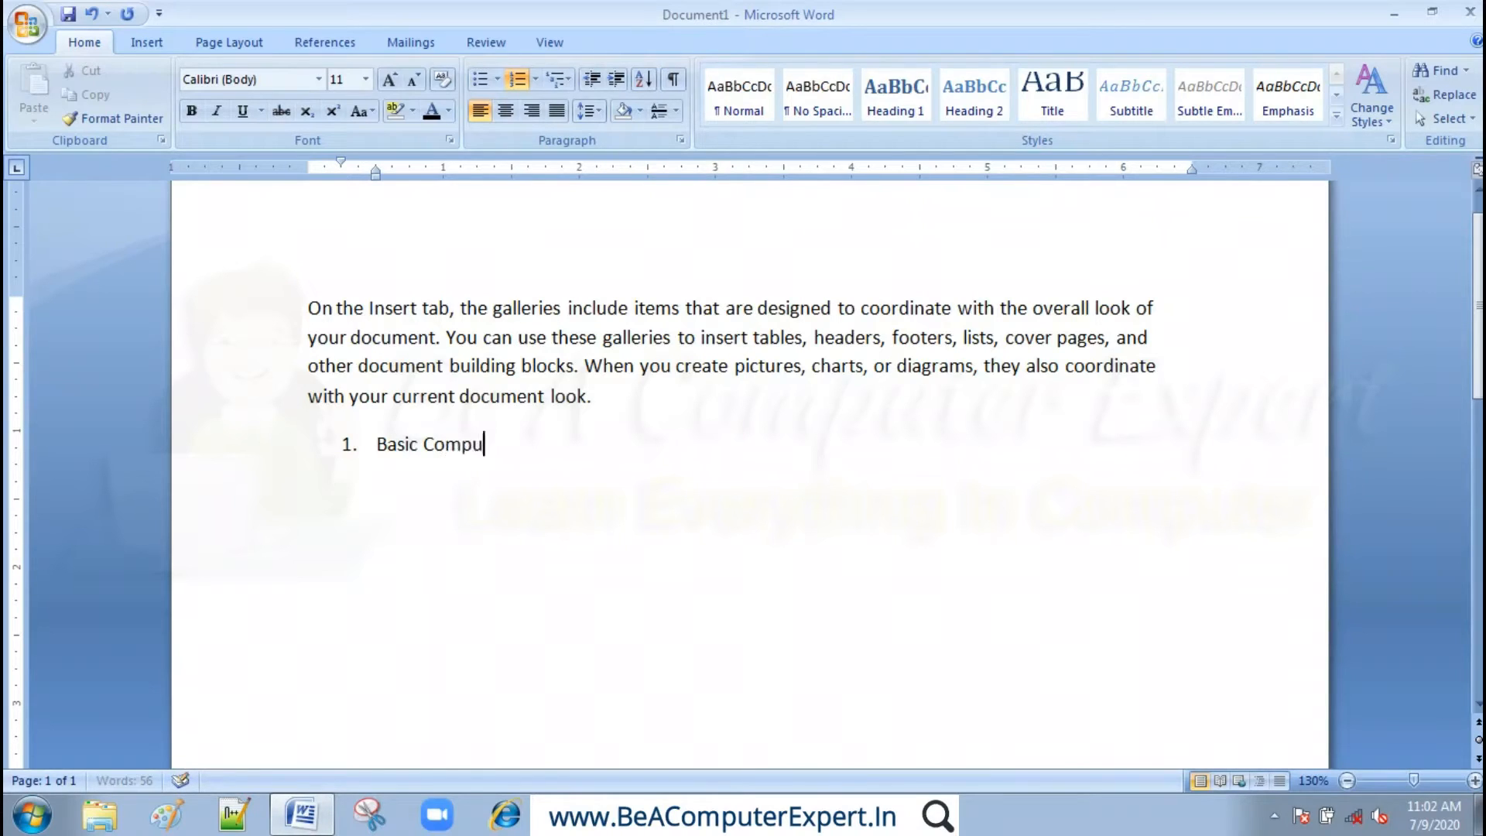
{"action": "type", "text": "ter Course"}
{"action": "key", "text": "Return"}
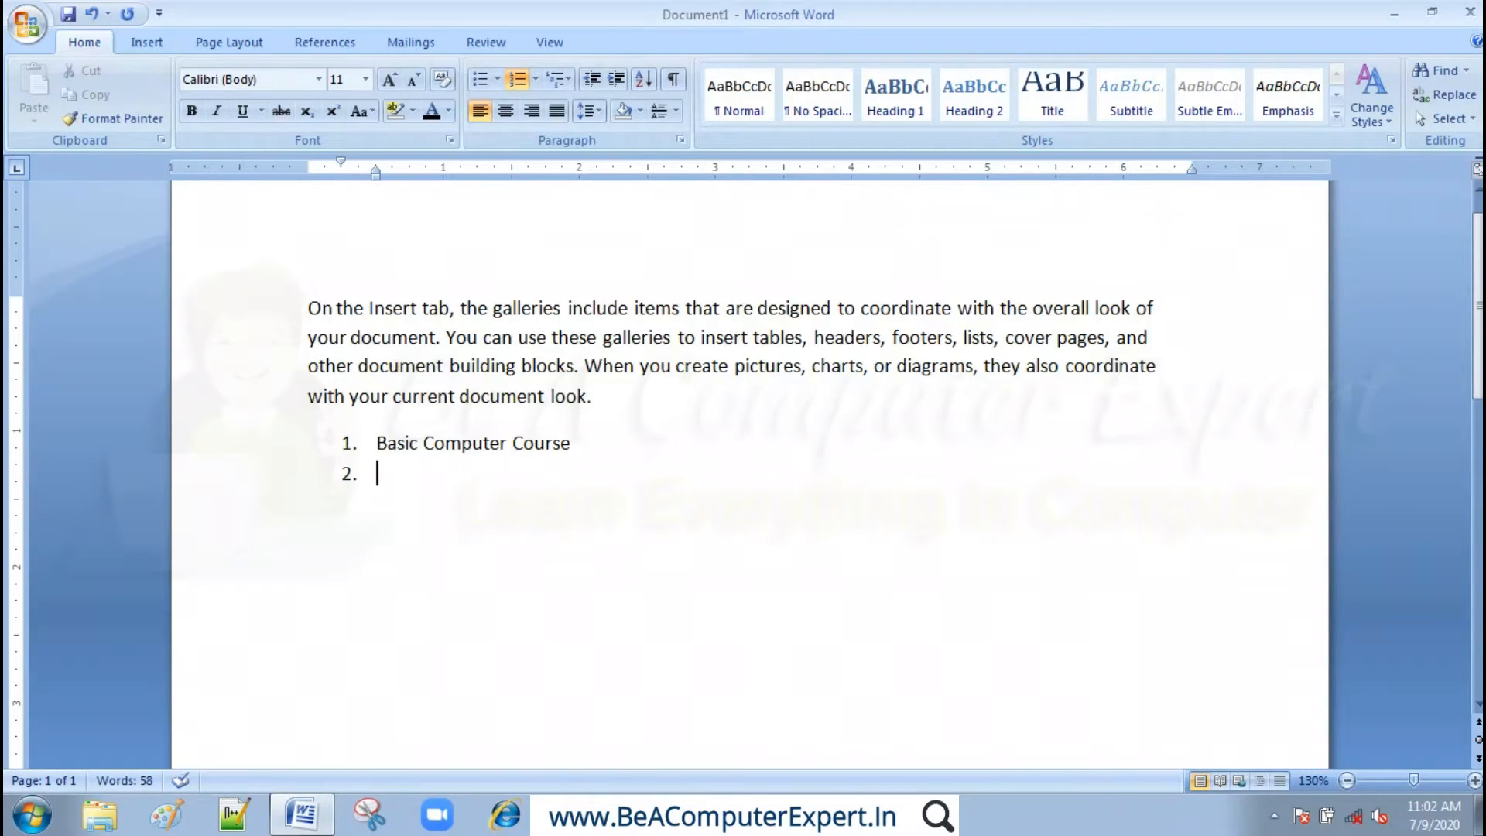
{"action": "type", "text": "Desktop P"}
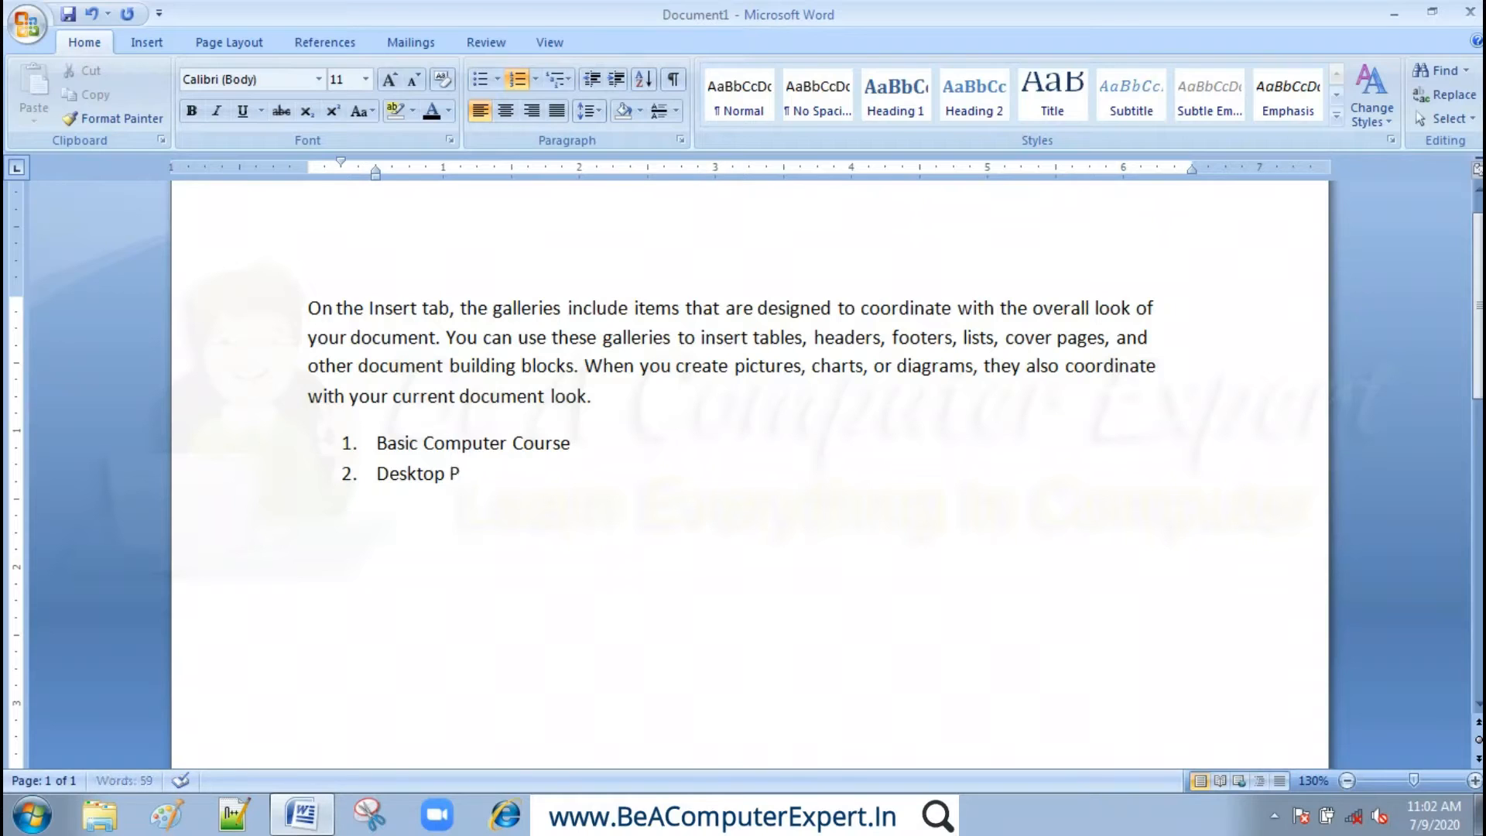
{"action": "type", "text": "ublishing Course"}
{"action": "key", "text": "Return"}
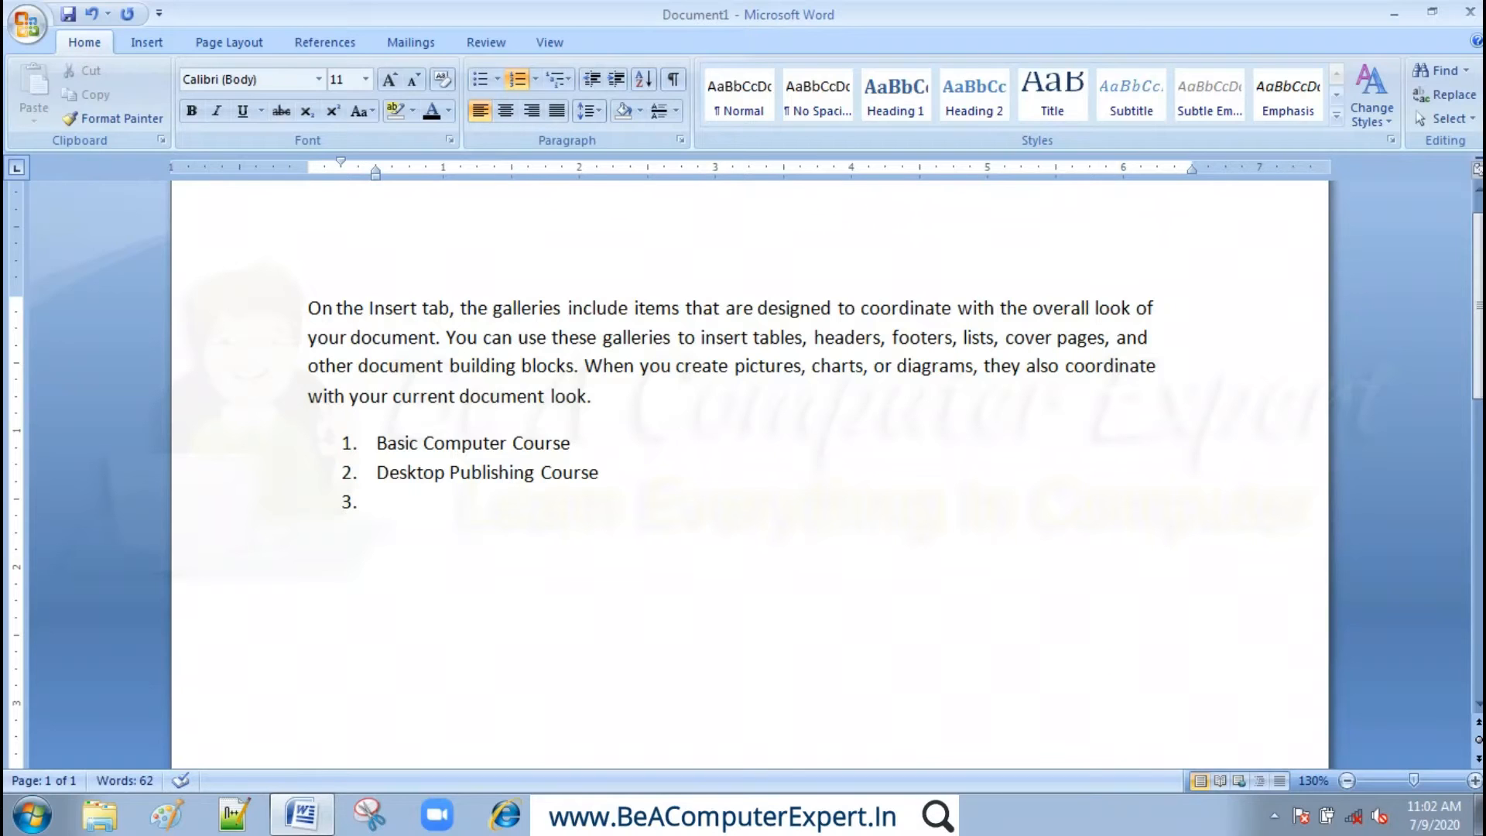
- Delete the whole numbered list, including its empty third item
{"action": "left_click_drag", "start_coordinate": [346, 440], "coordinate": [431, 500]}
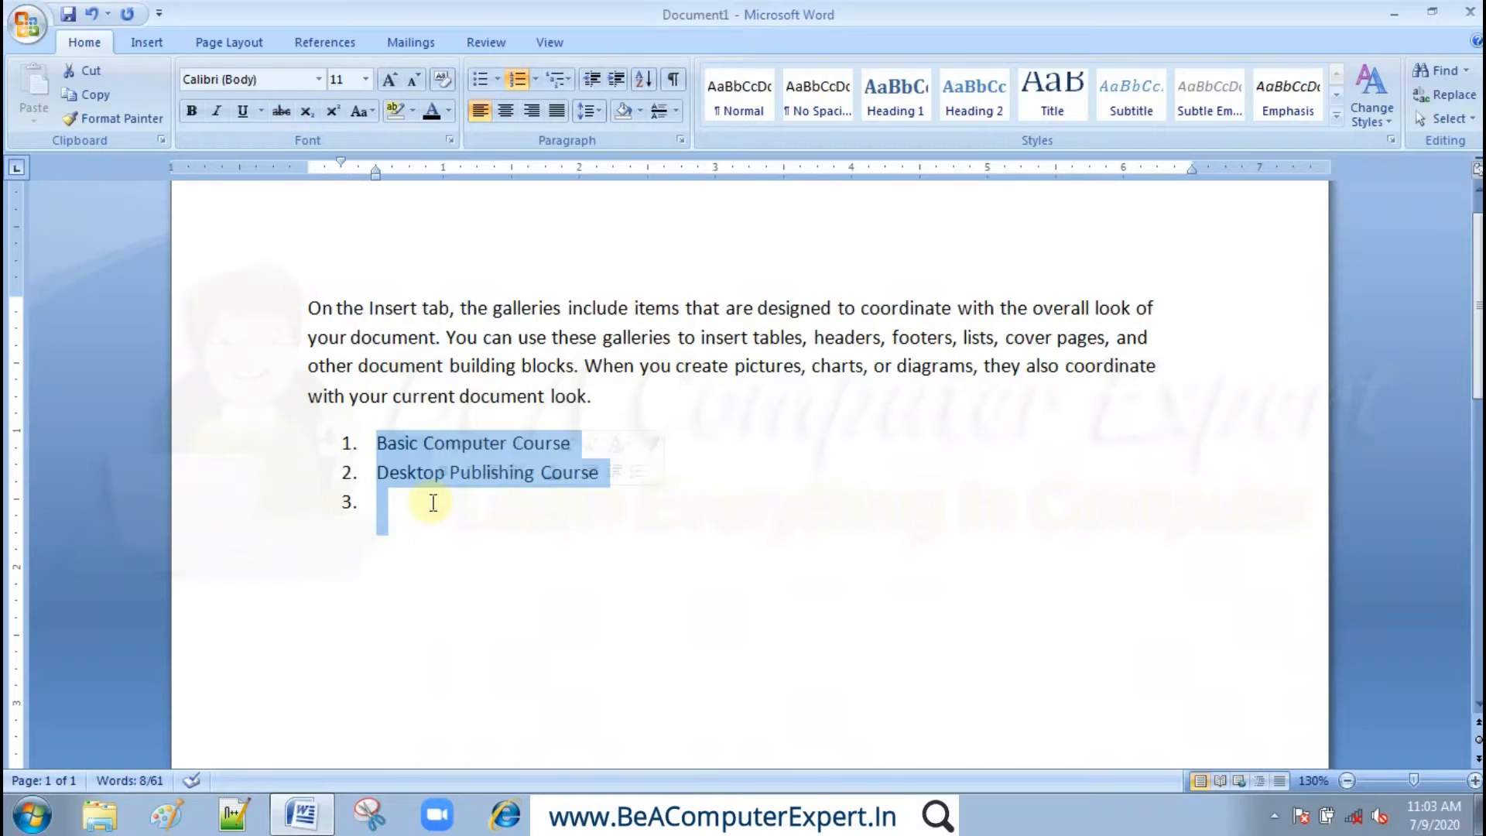
{"action": "key", "text": "Delete"}
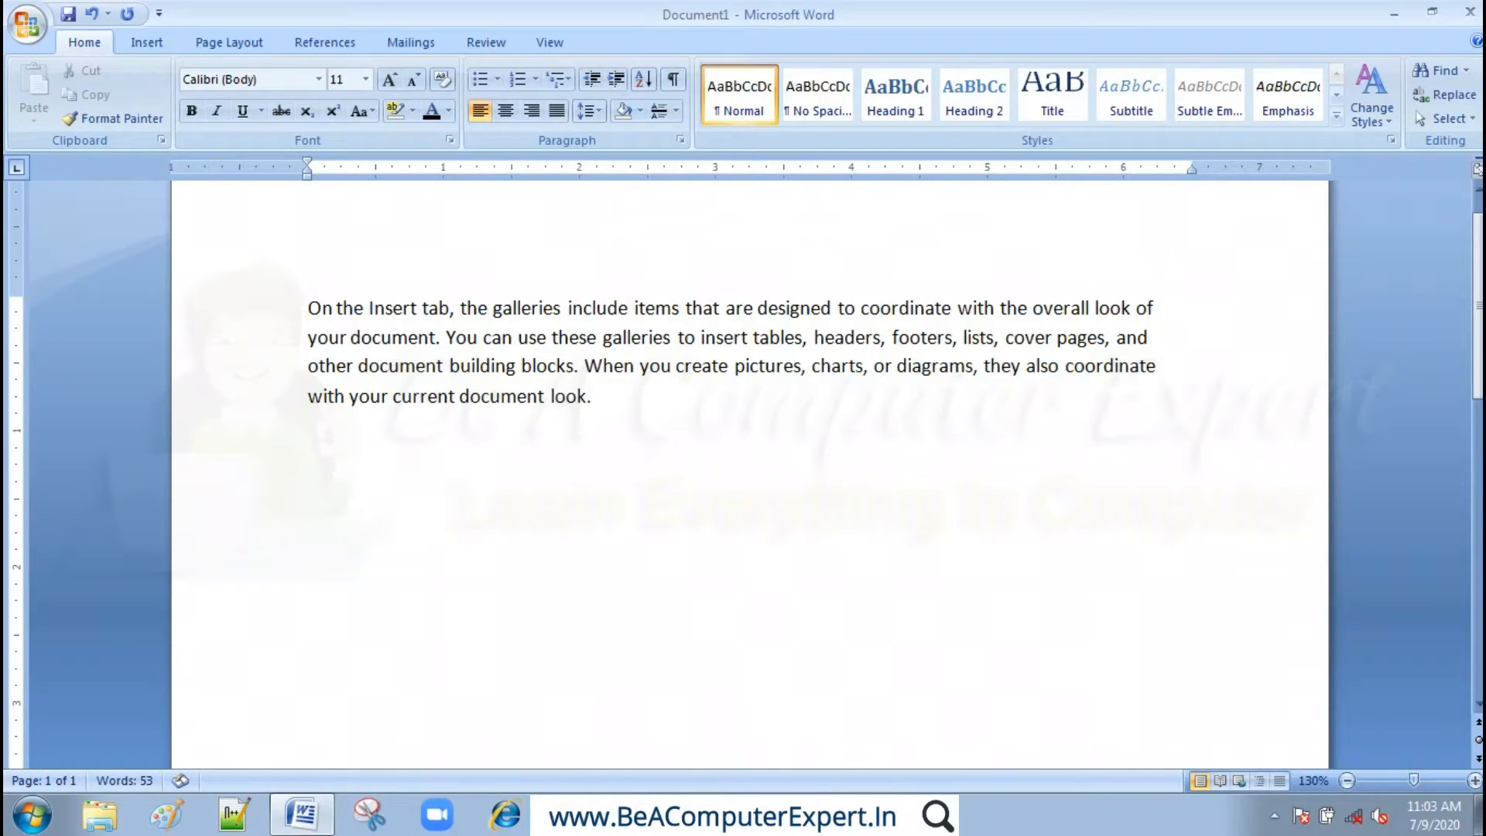
- Start a multilevel list in the 1) a) i) format below the paragraph and enter "Basic Computer Course" as its first item
{"action": "left_click", "coordinate": [566, 84]}
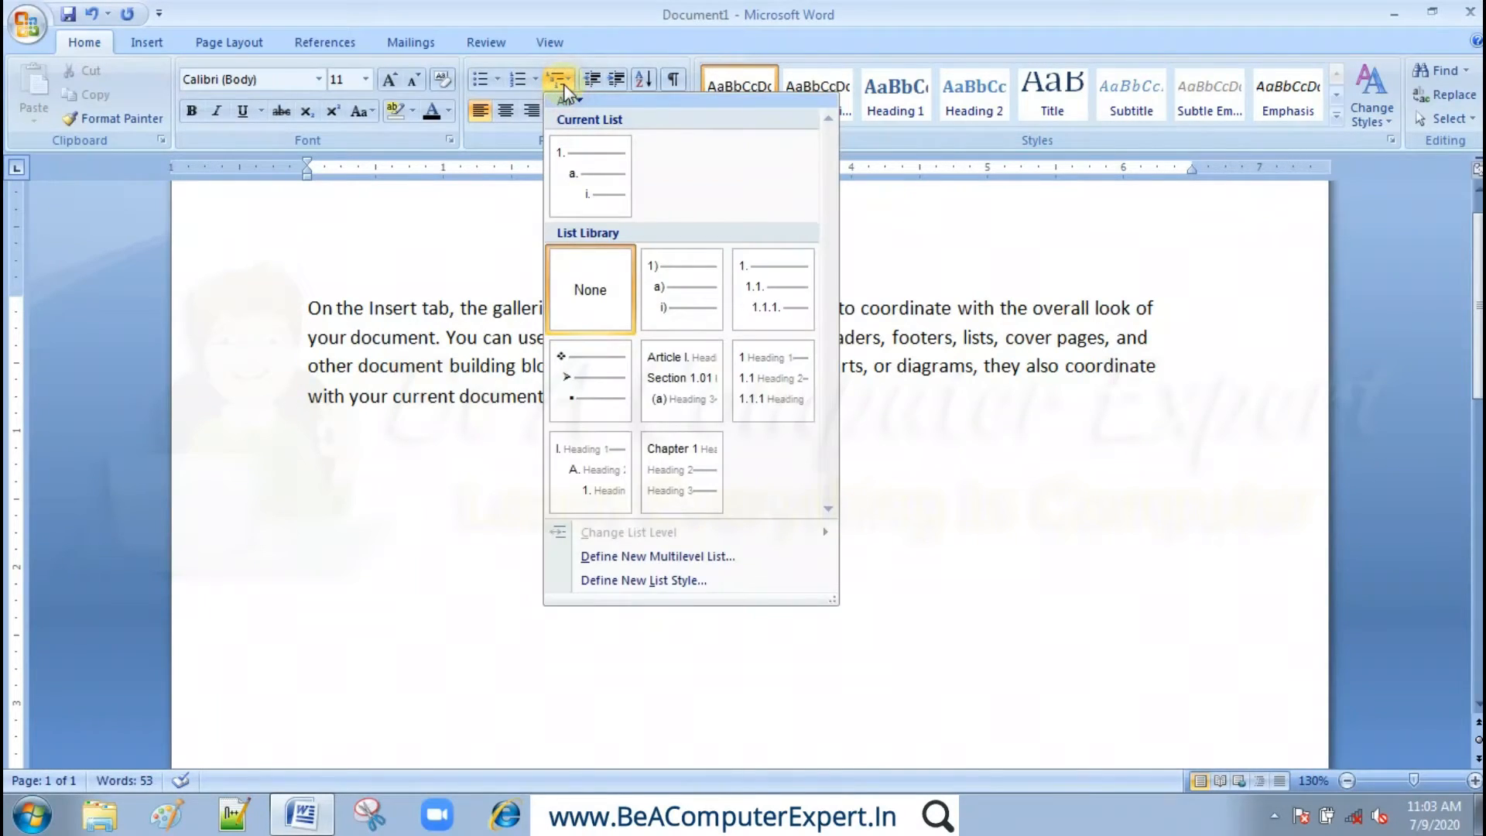
{"action": "mouse_move", "coordinate": [701, 294]}
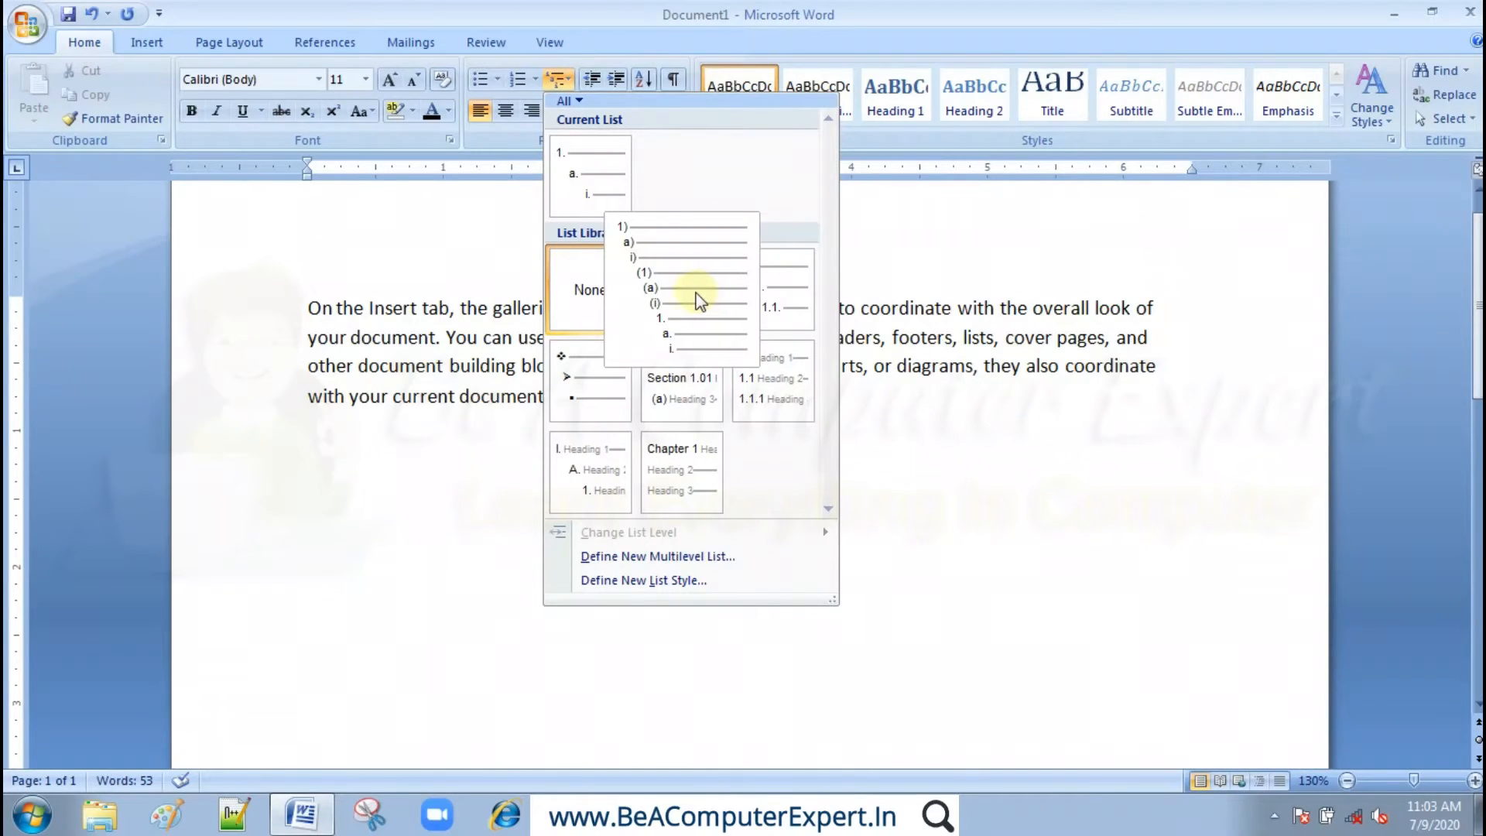
{"action": "left_click", "coordinate": [699, 292]}
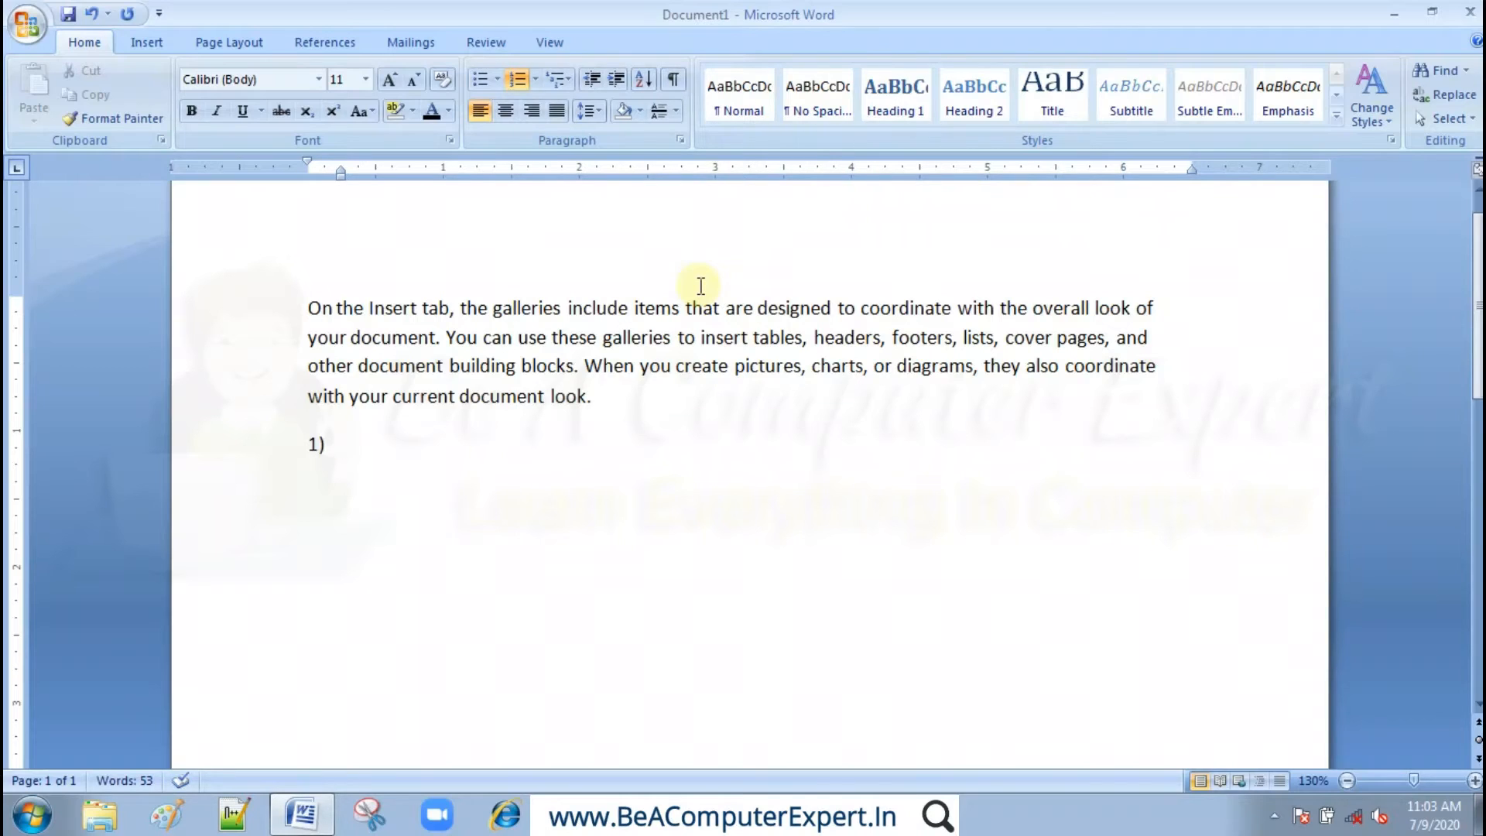
{"action": "type", "text": "Basic Computer Course"}
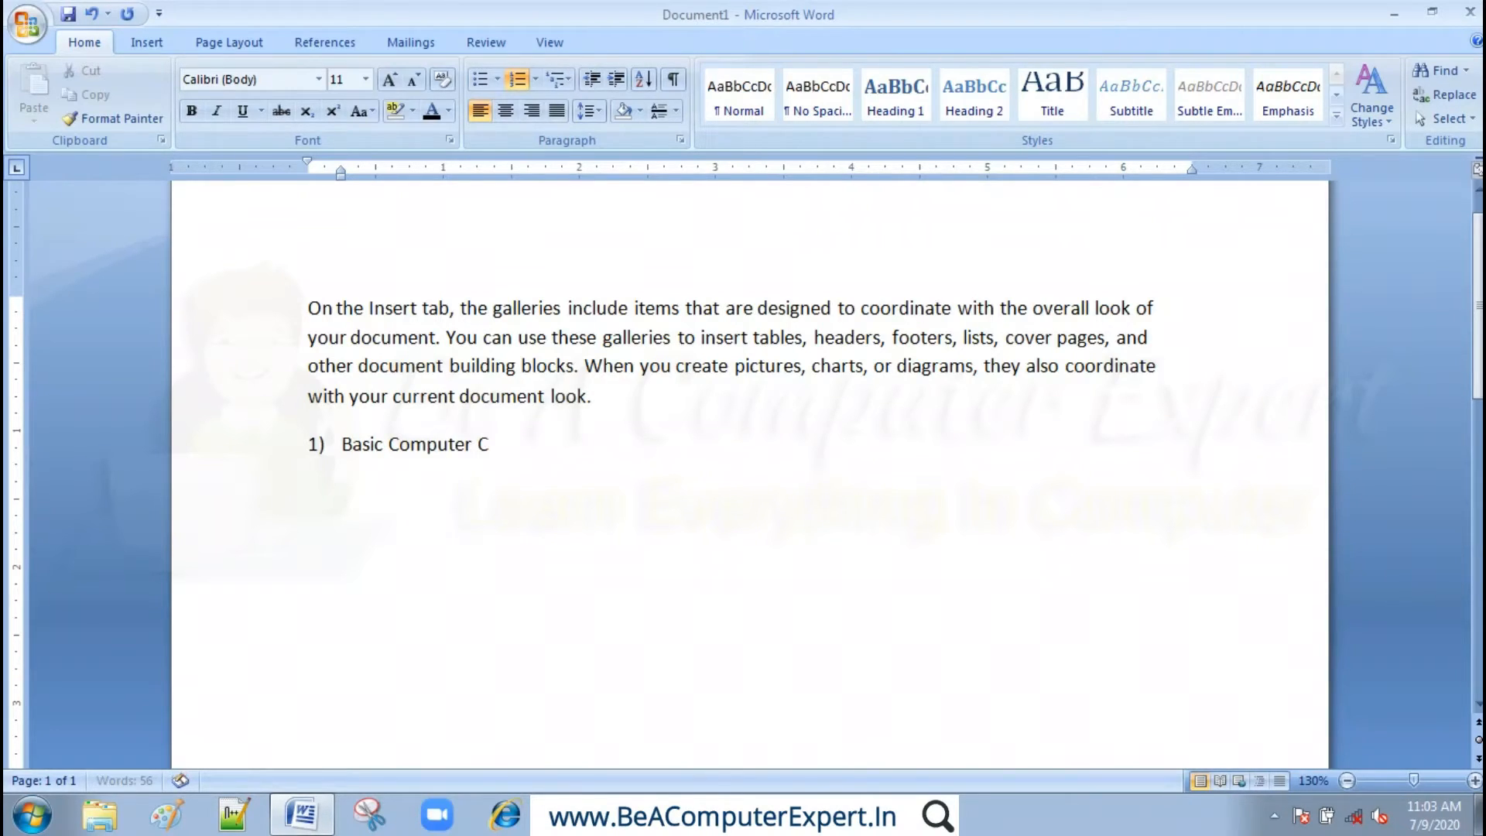
{"action": "key", "text": "Return"}
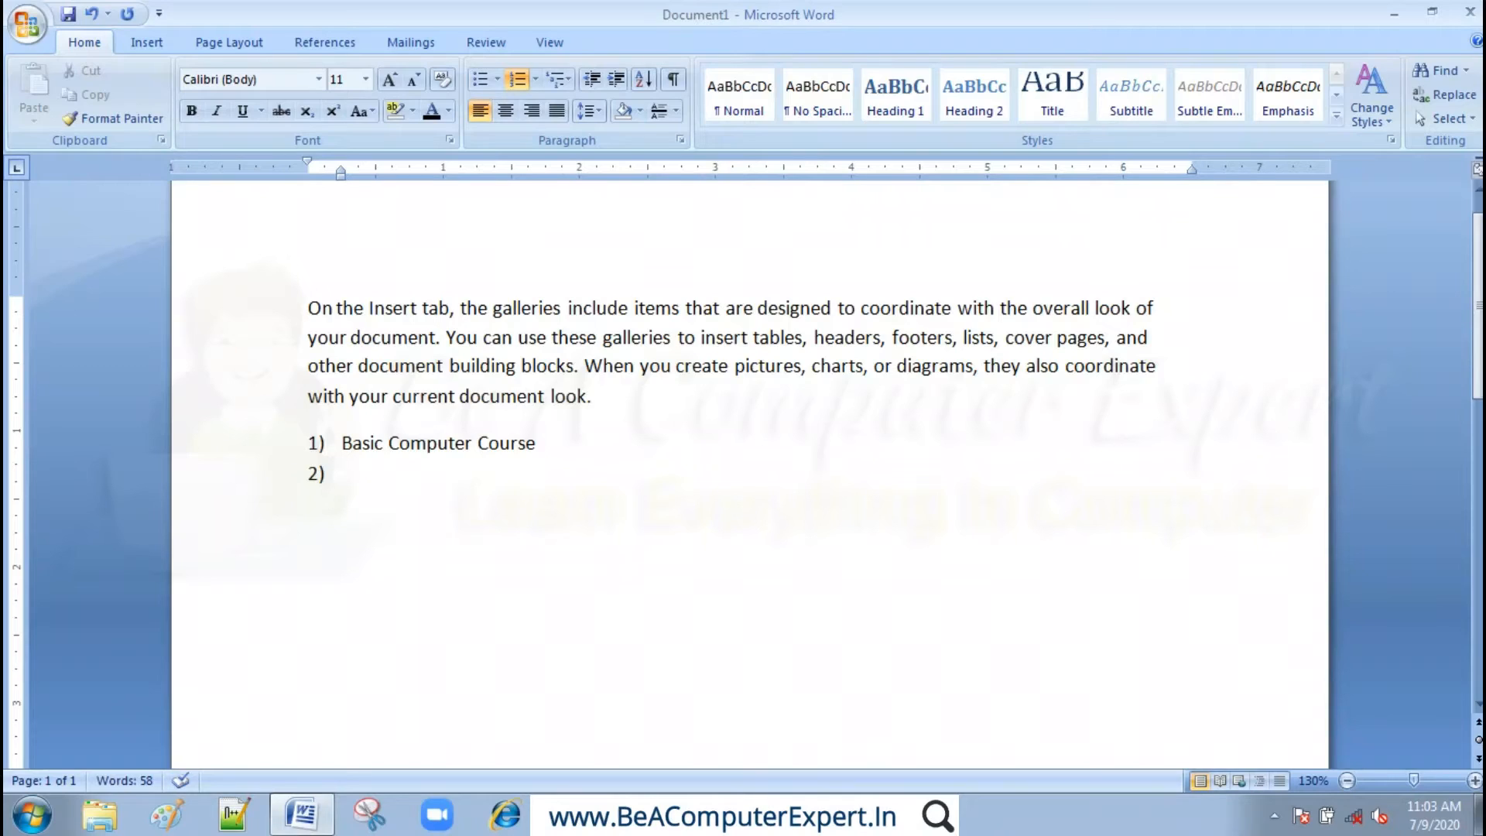
- Add the second-level items "Ms paint", "Notepad" and "Ms Office 2007" under "Basic Computer Course" in the multilevel list
{"action": "key", "text": "Tab"}
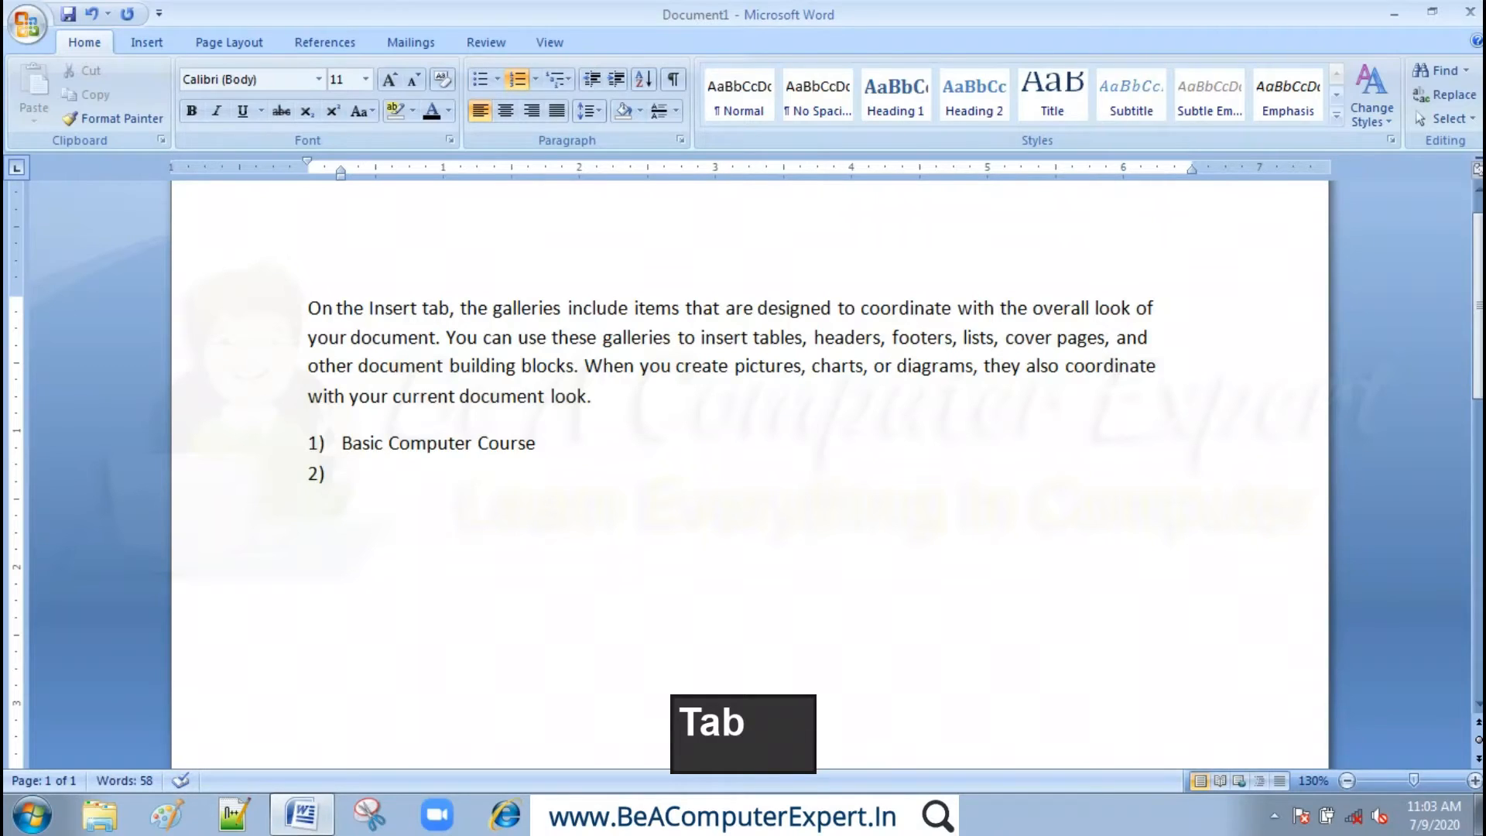
{"action": "key", "text": "Tab"}
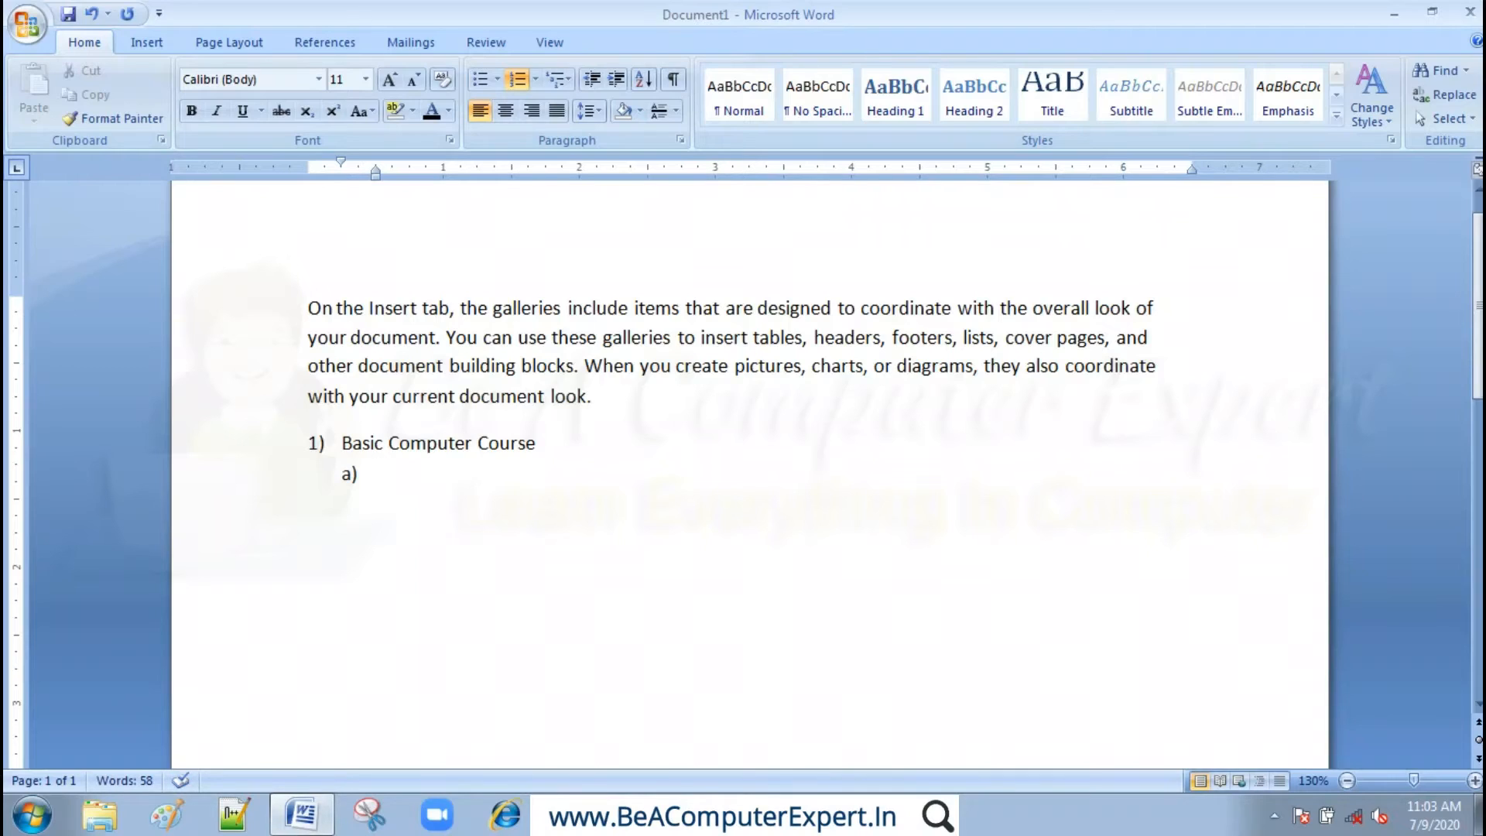
{"action": "type", "text": "Ms paint"}
{"action": "key", "text": "Return"}
{"action": "type", "text": "Notepad"}
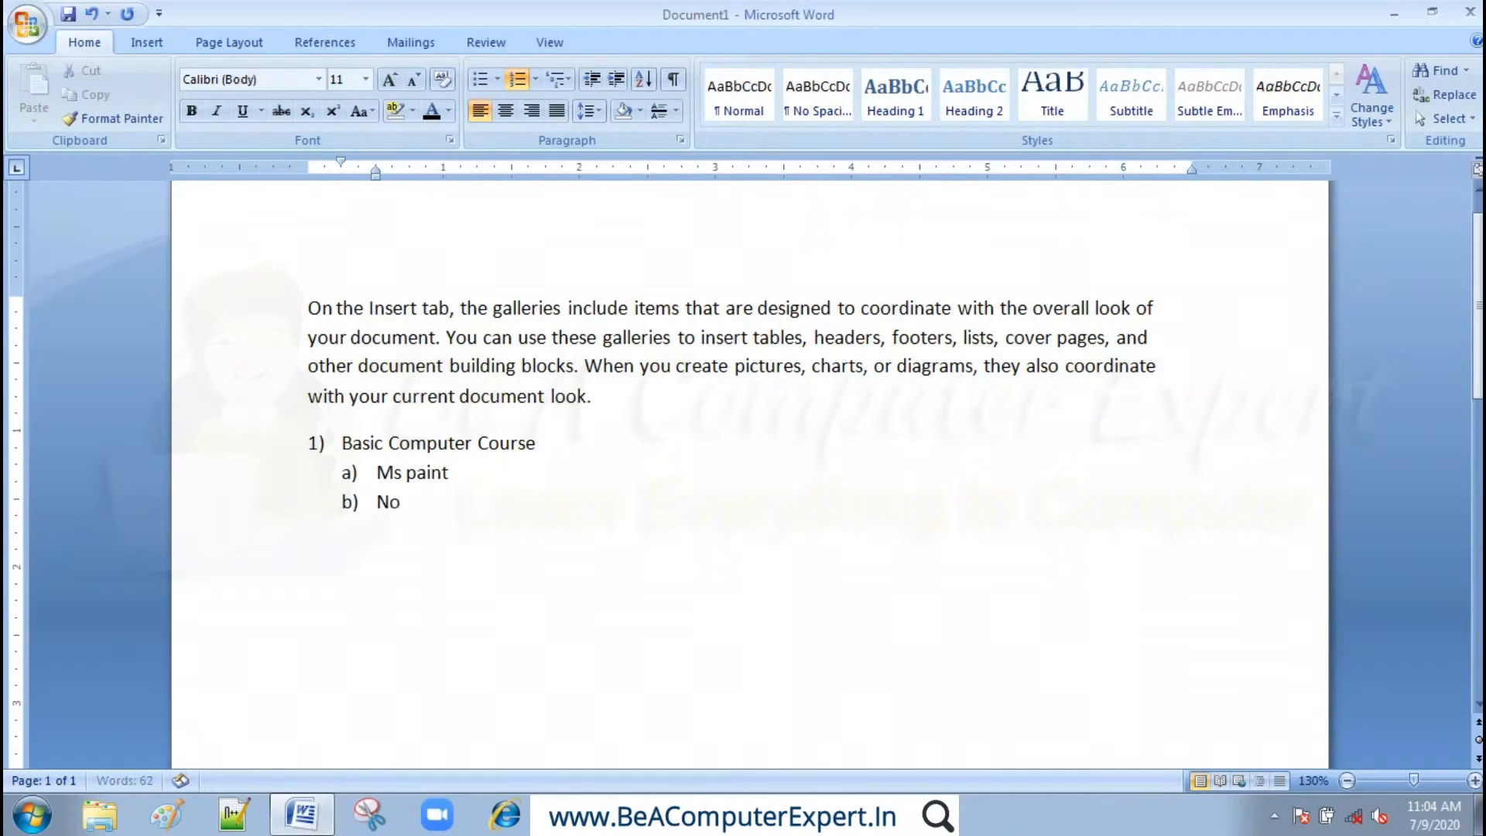
{"action": "key", "text": "Return"}
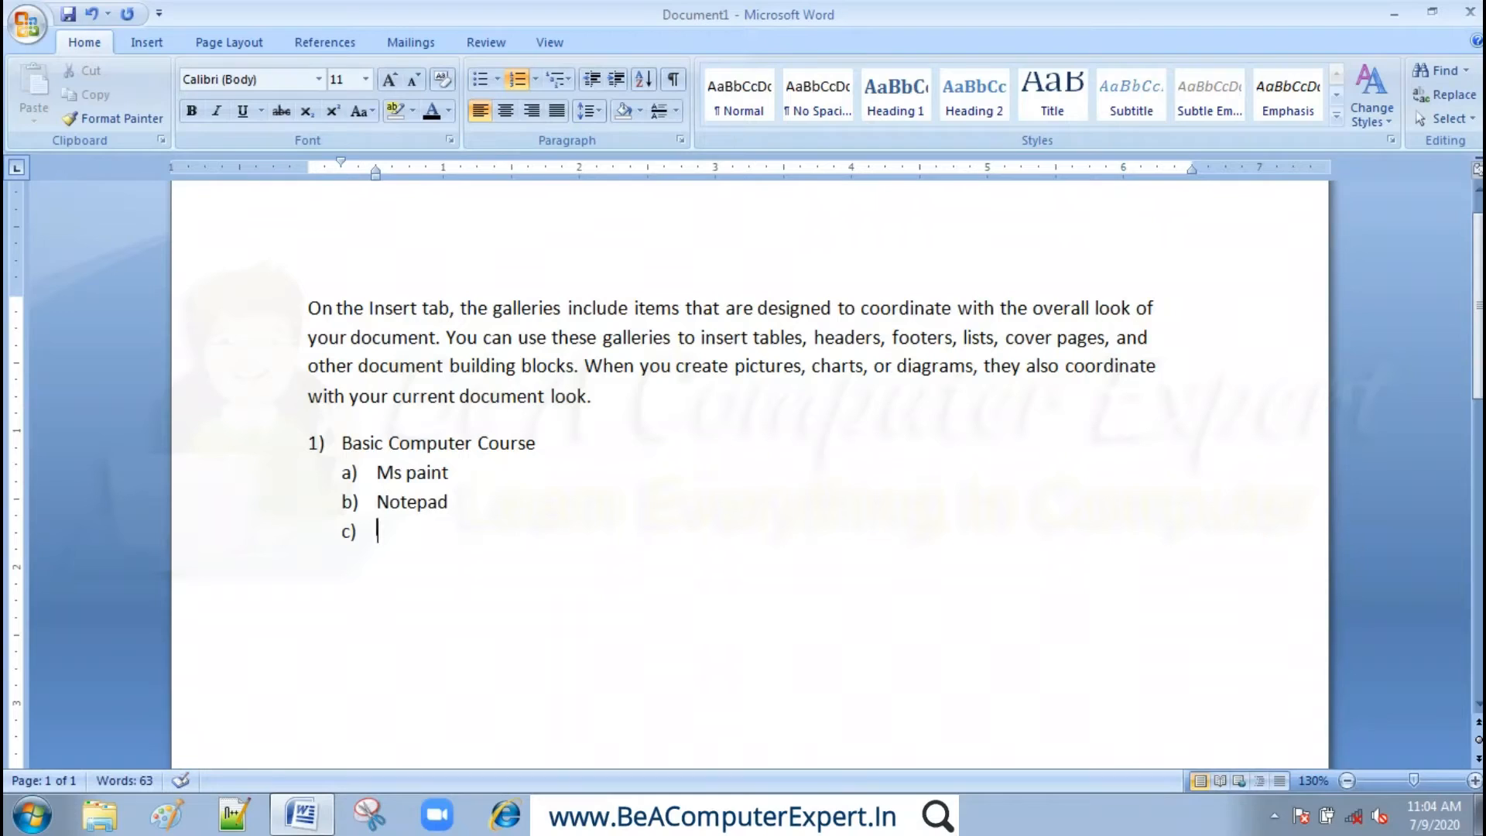
{"action": "type", "text": "Ms Office 2007"}
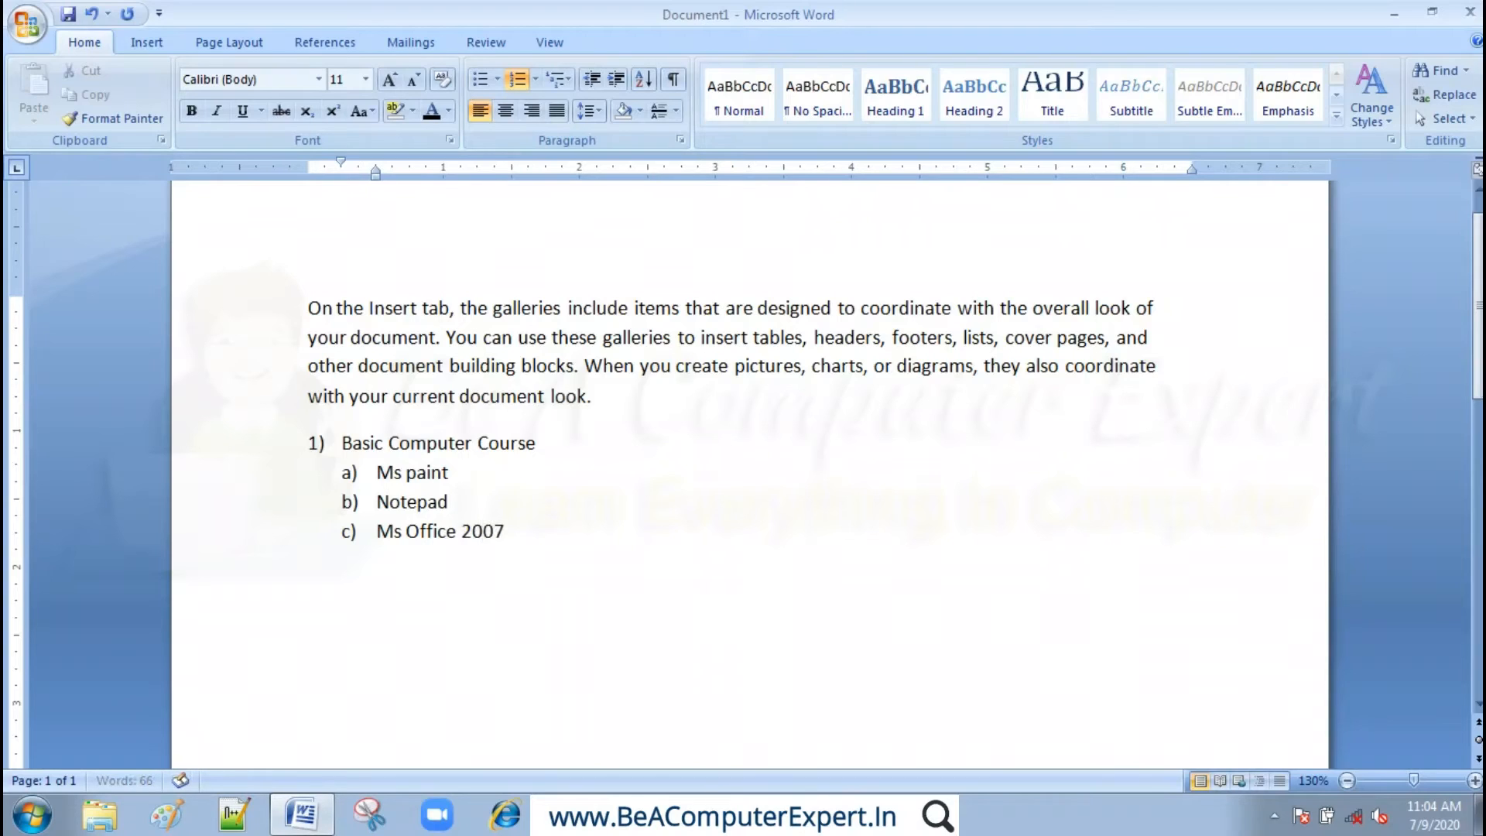
- Add the third-level items "Ms Word", "Ms Excel" and "Ms PowerPoint" under "Ms Office 2007"
{"action": "key", "text": "Return"}
{"action": "key", "text": "Tab"}
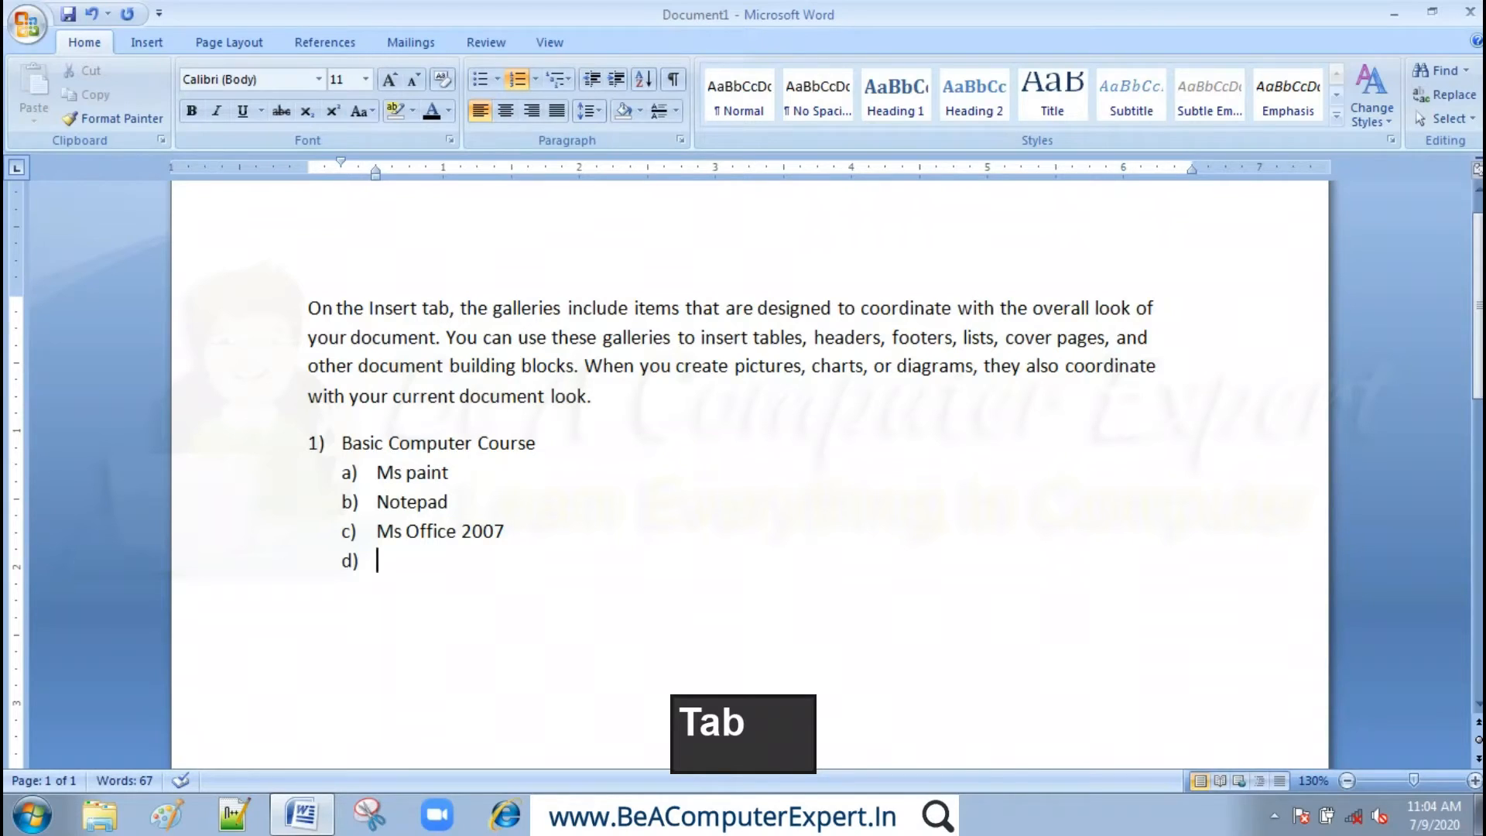
{"action": "key", "text": "Tab"}
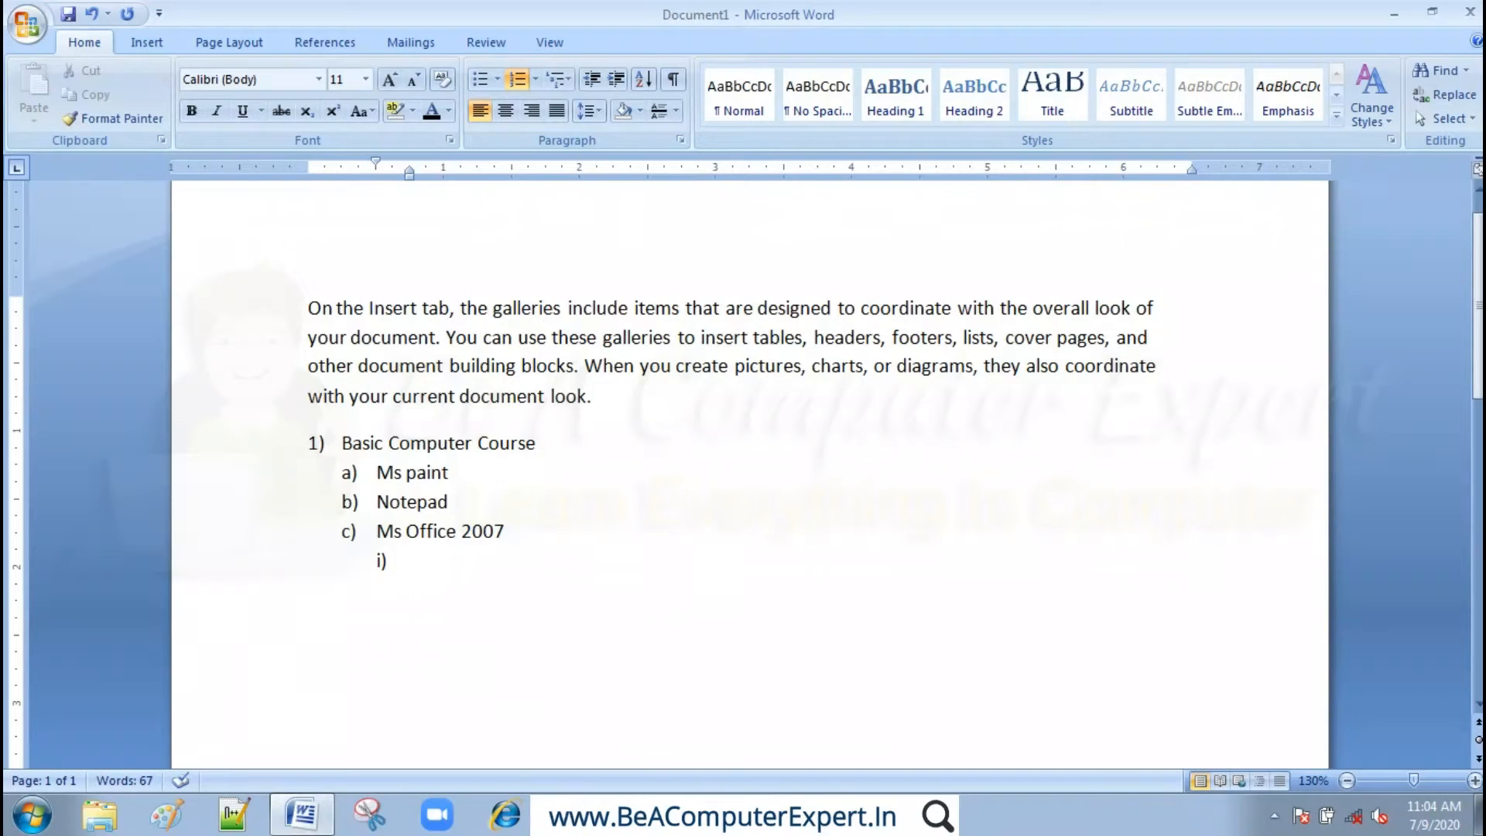
{"action": "type", "text": "Ms Word"}
{"action": "key", "text": "Return"}
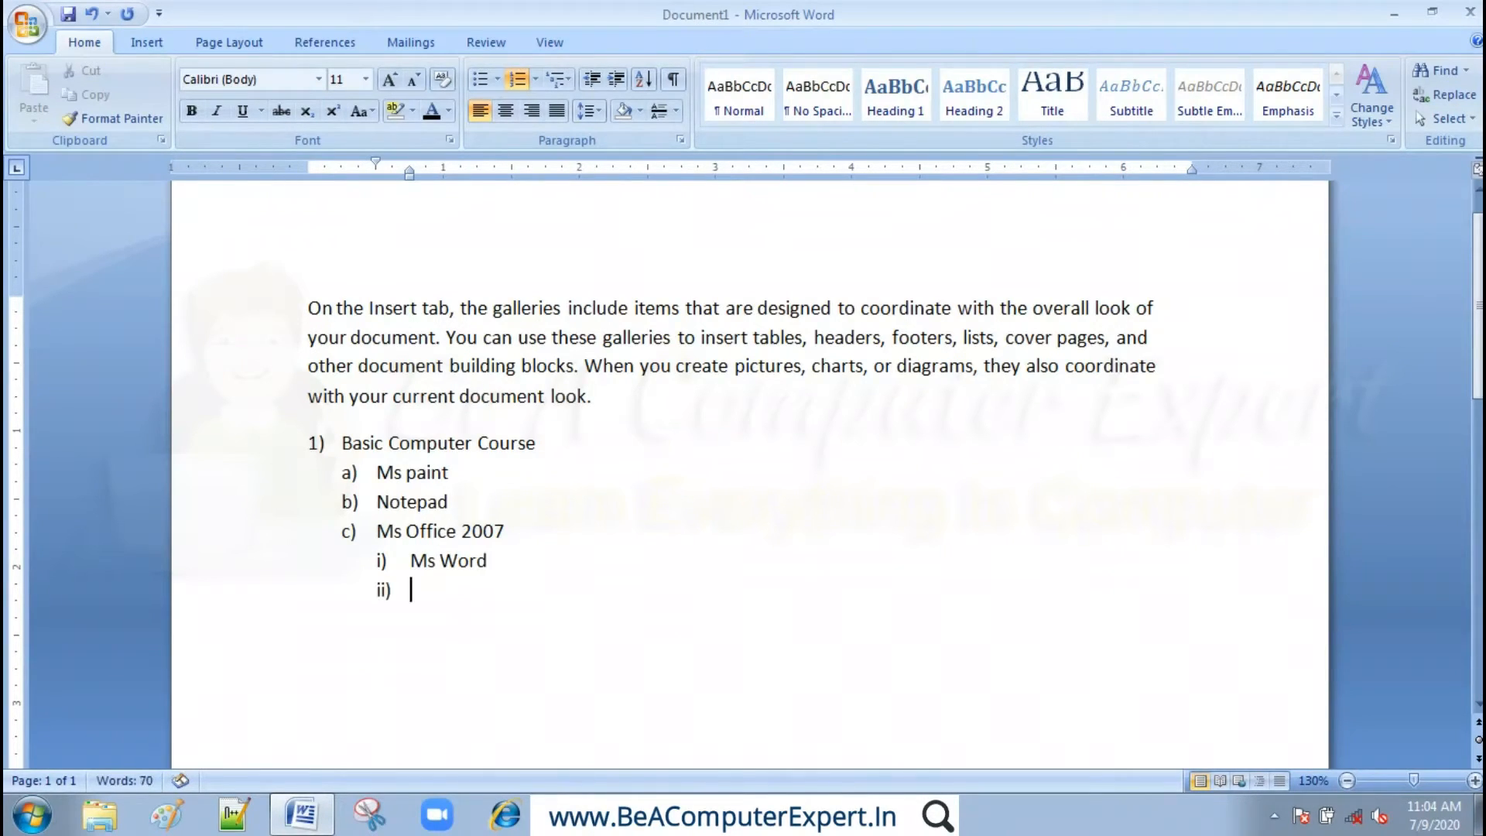
{"action": "type", "text": "Ms Excel"}
{"action": "key", "text": "Return"}
{"action": "type", "text": "M"}
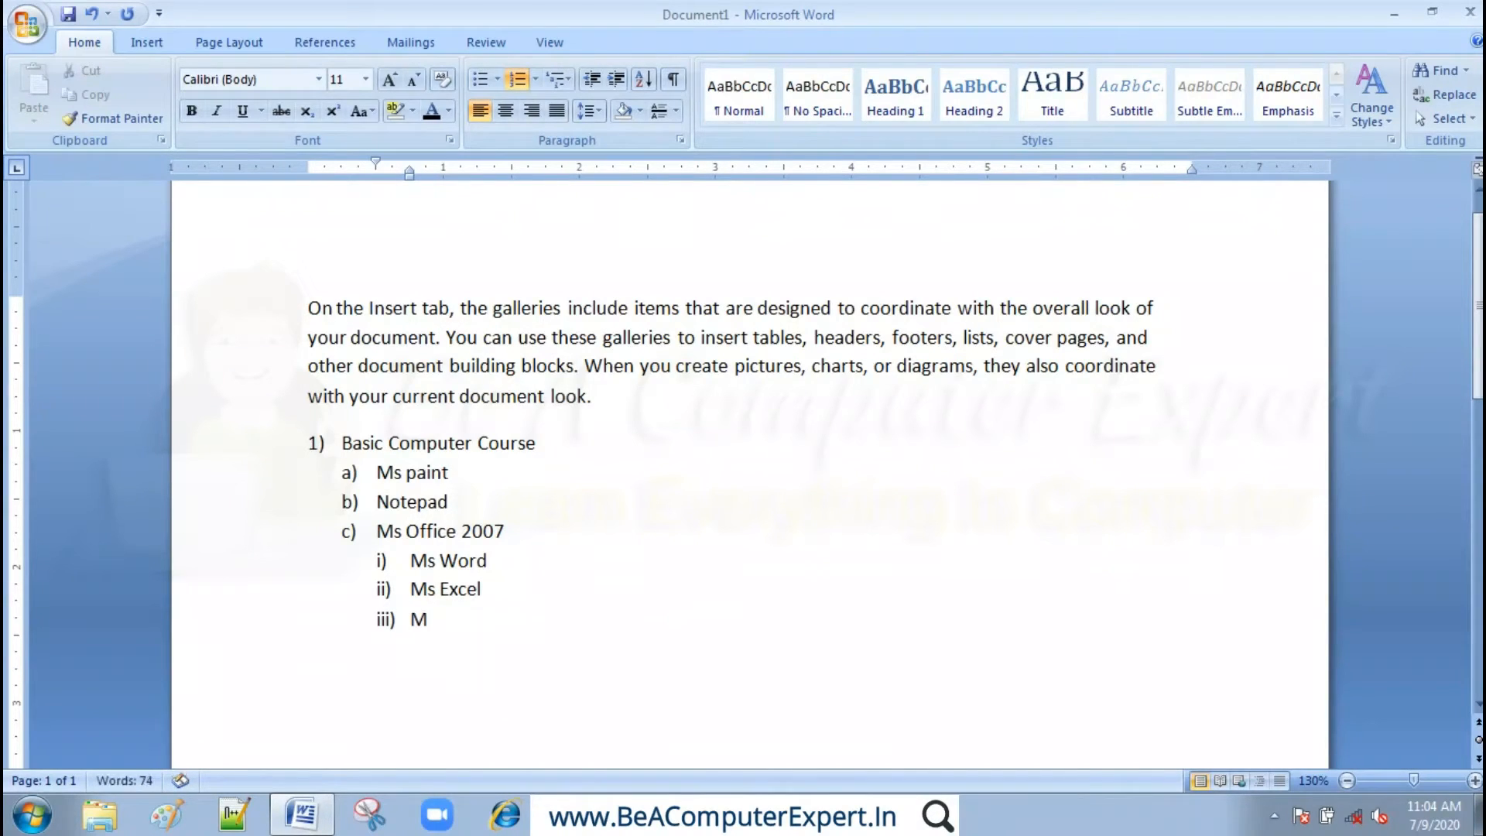
{"action": "type", "text": "s PowerPoint"}
{"action": "key", "text": "Return"}
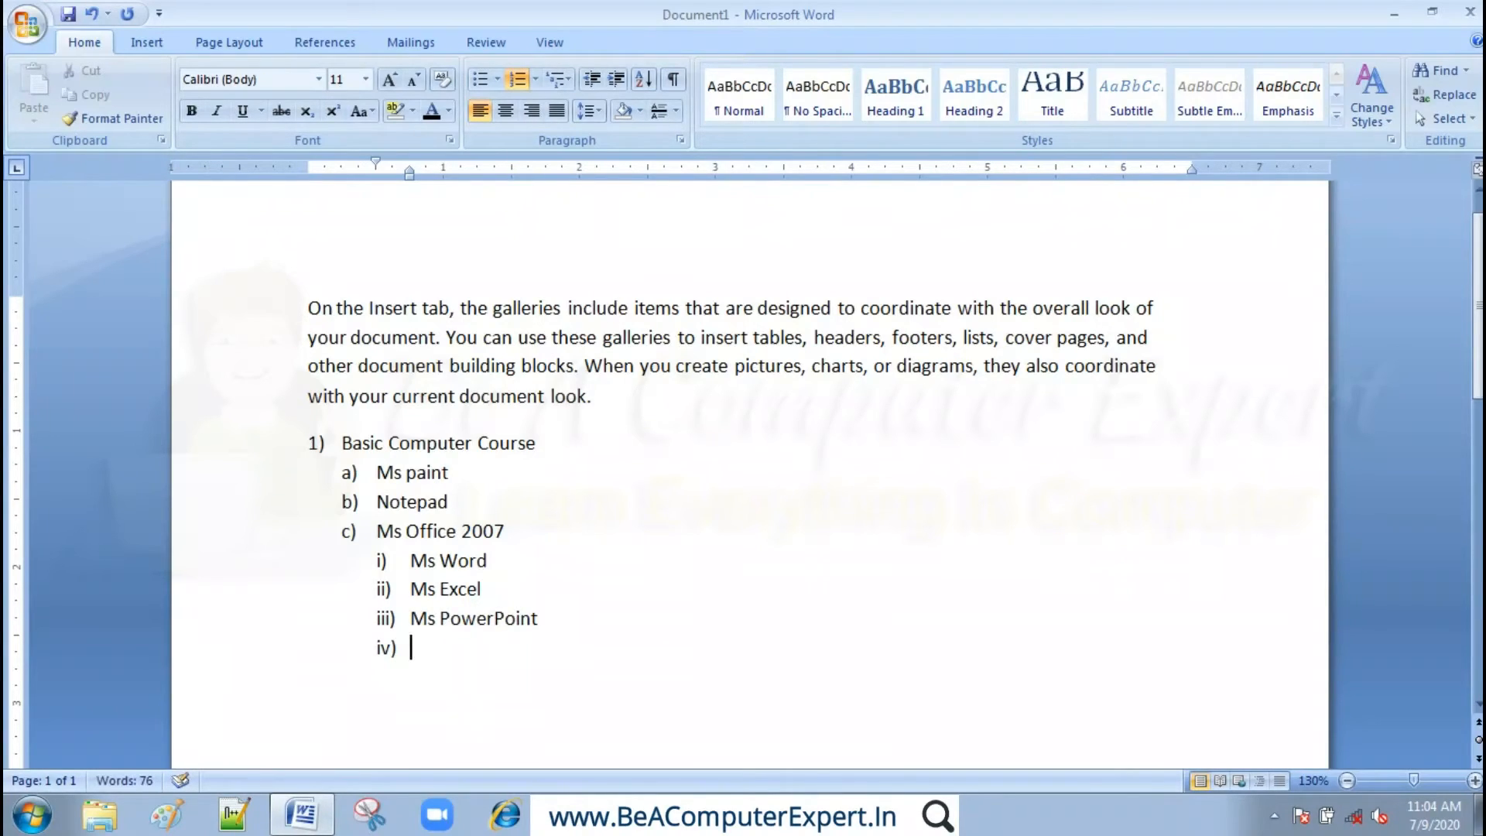
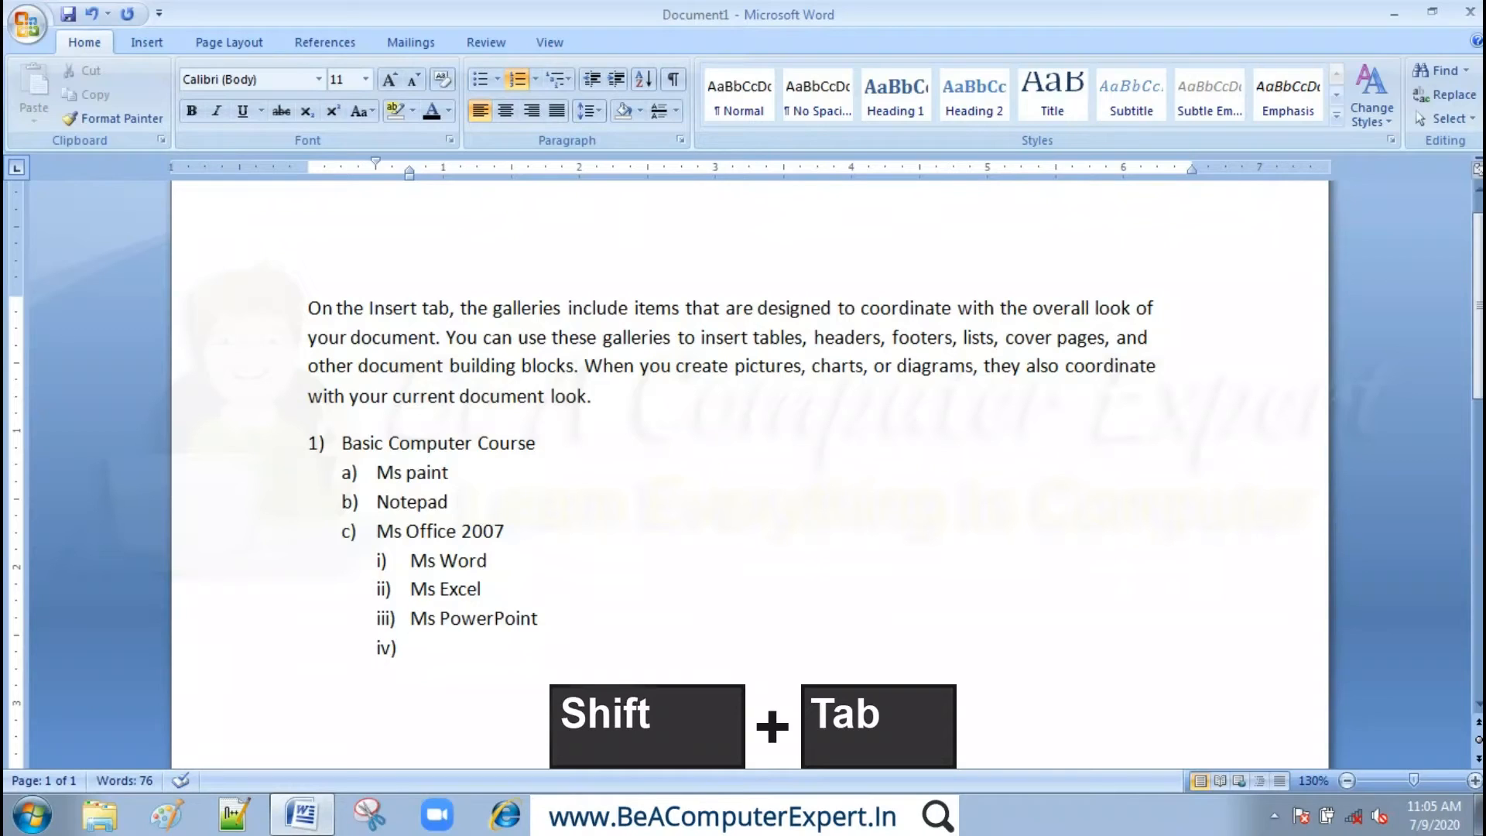
- Continue the list with "Internet" as second-level item d) and "Desktop Publishing Software" as first-level item 2)
{"action": "key", "text": "shift+Tab"}
{"action": "type", "text": "Internet"}
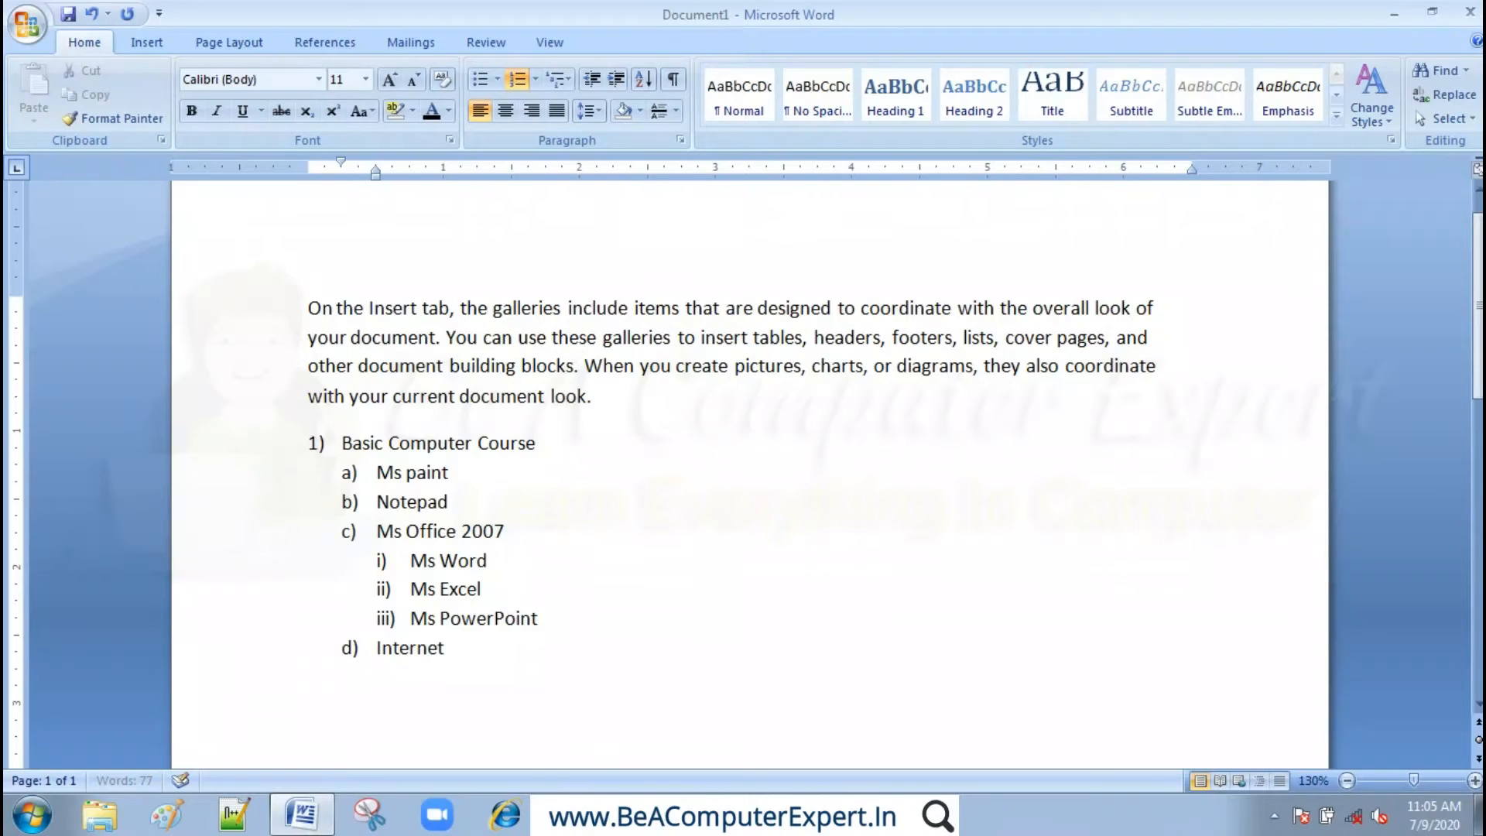
{"action": "key", "text": "Return"}
{"action": "key", "text": "shift+Tab"}
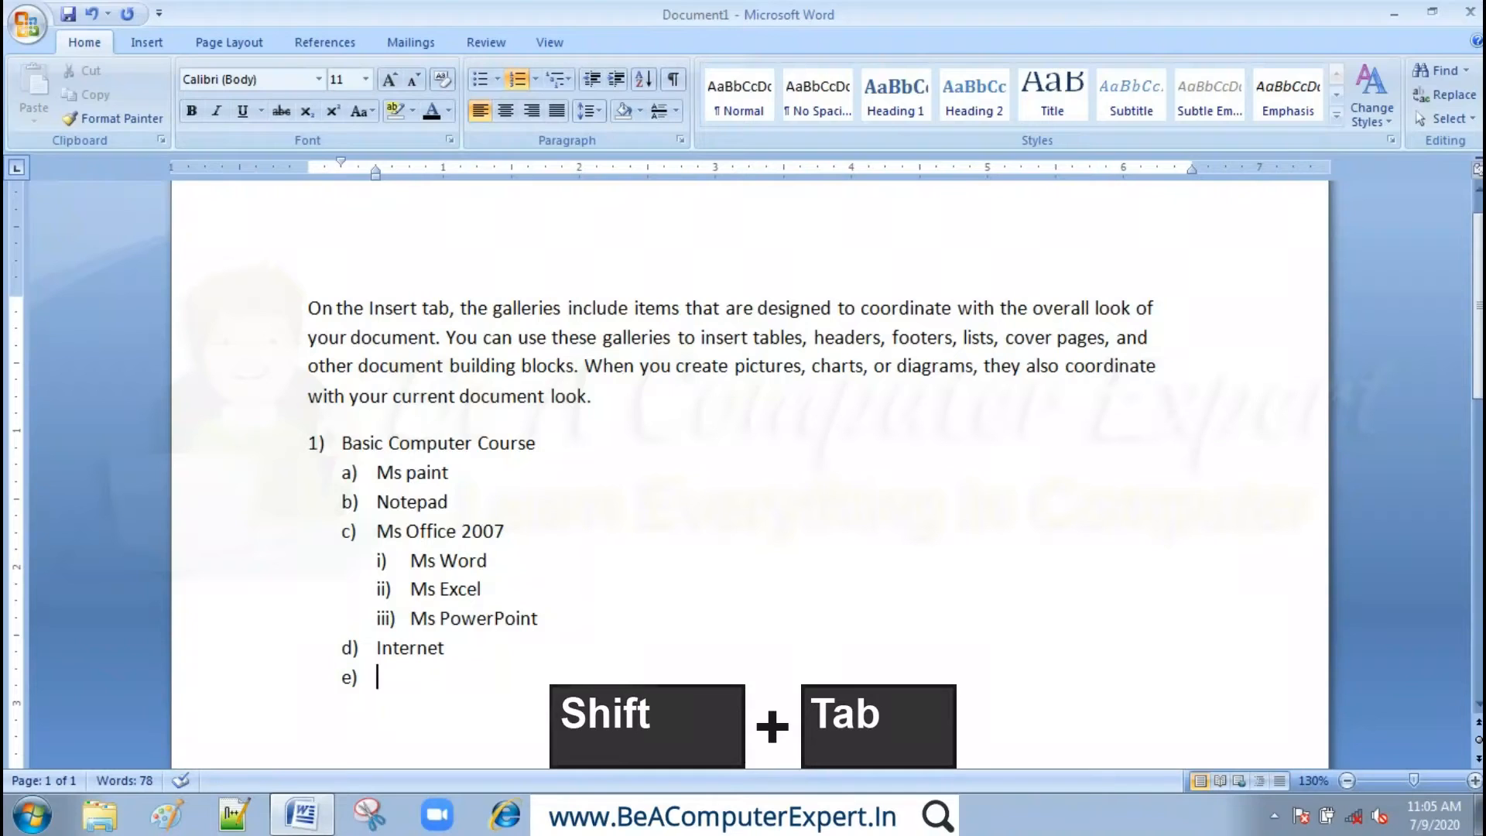
{"action": "key", "text": "shift+Tab"}
{"action": "type", "text": "Desktop Publishing Software"}
{"action": "key", "text": "Return"}
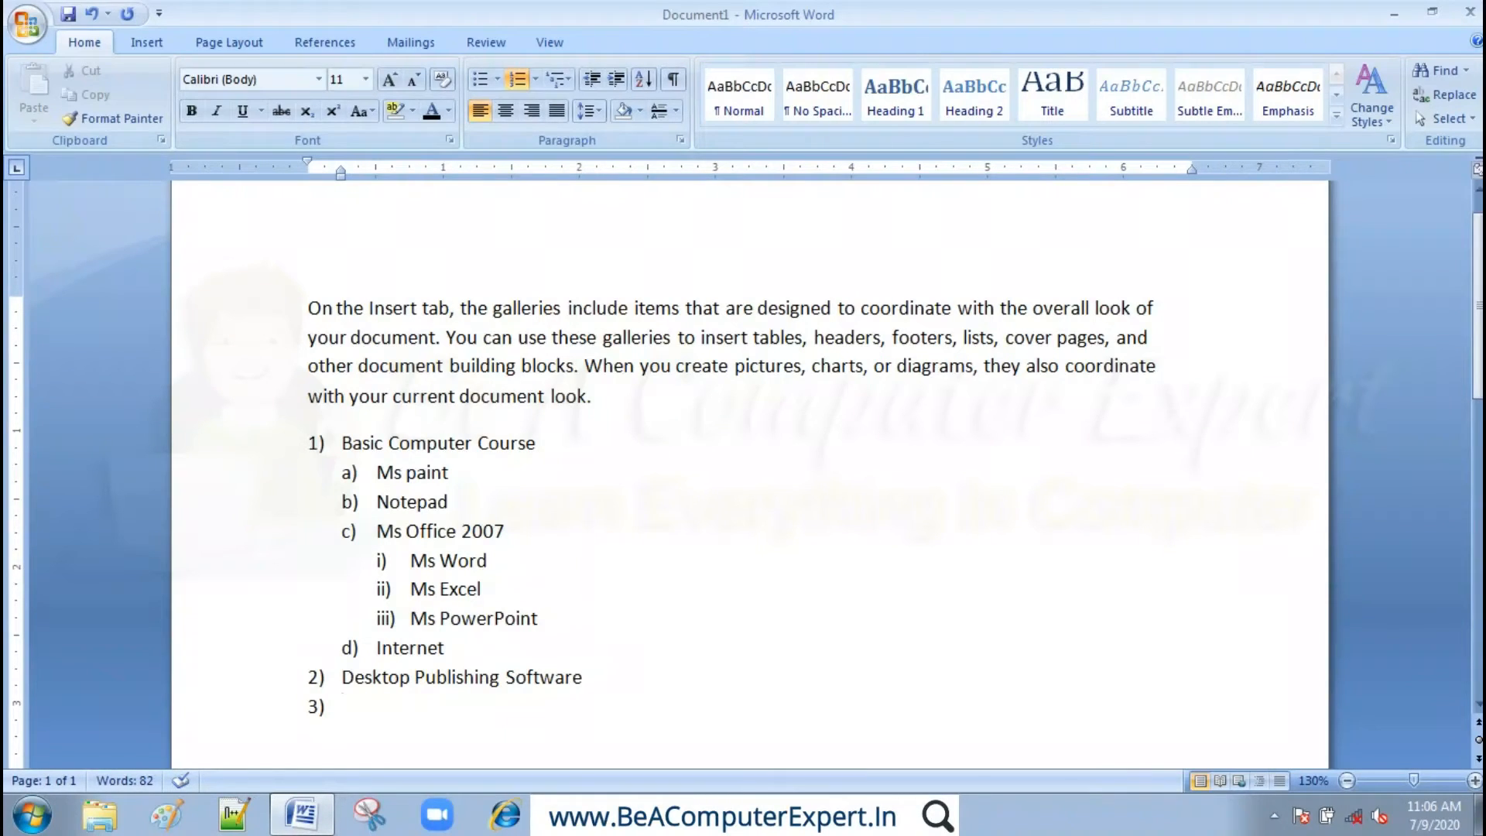
- Add the second-level items "Photoshop", "Corel Draw" and "Page Maker" under "Desktop Publishing Software"
{"action": "key", "text": "Tab"}
{"action": "type", "text": "Photoshop"}
{"action": "key", "text": "Return"}
{"action": "type", "text": "Corel Dr"}
{"action": "type", "text": "aw"}
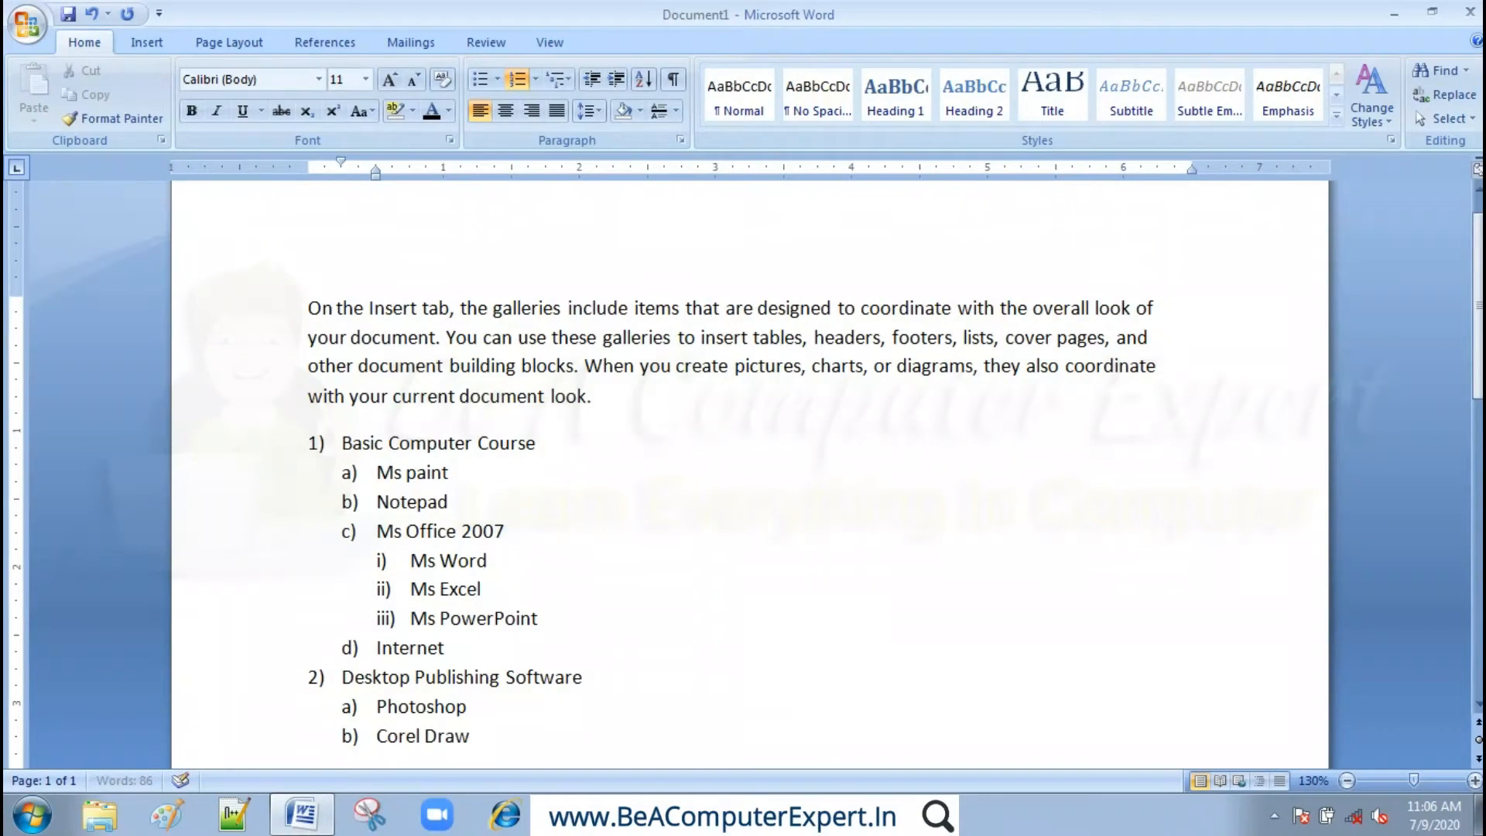
{"action": "key", "text": "Return"}
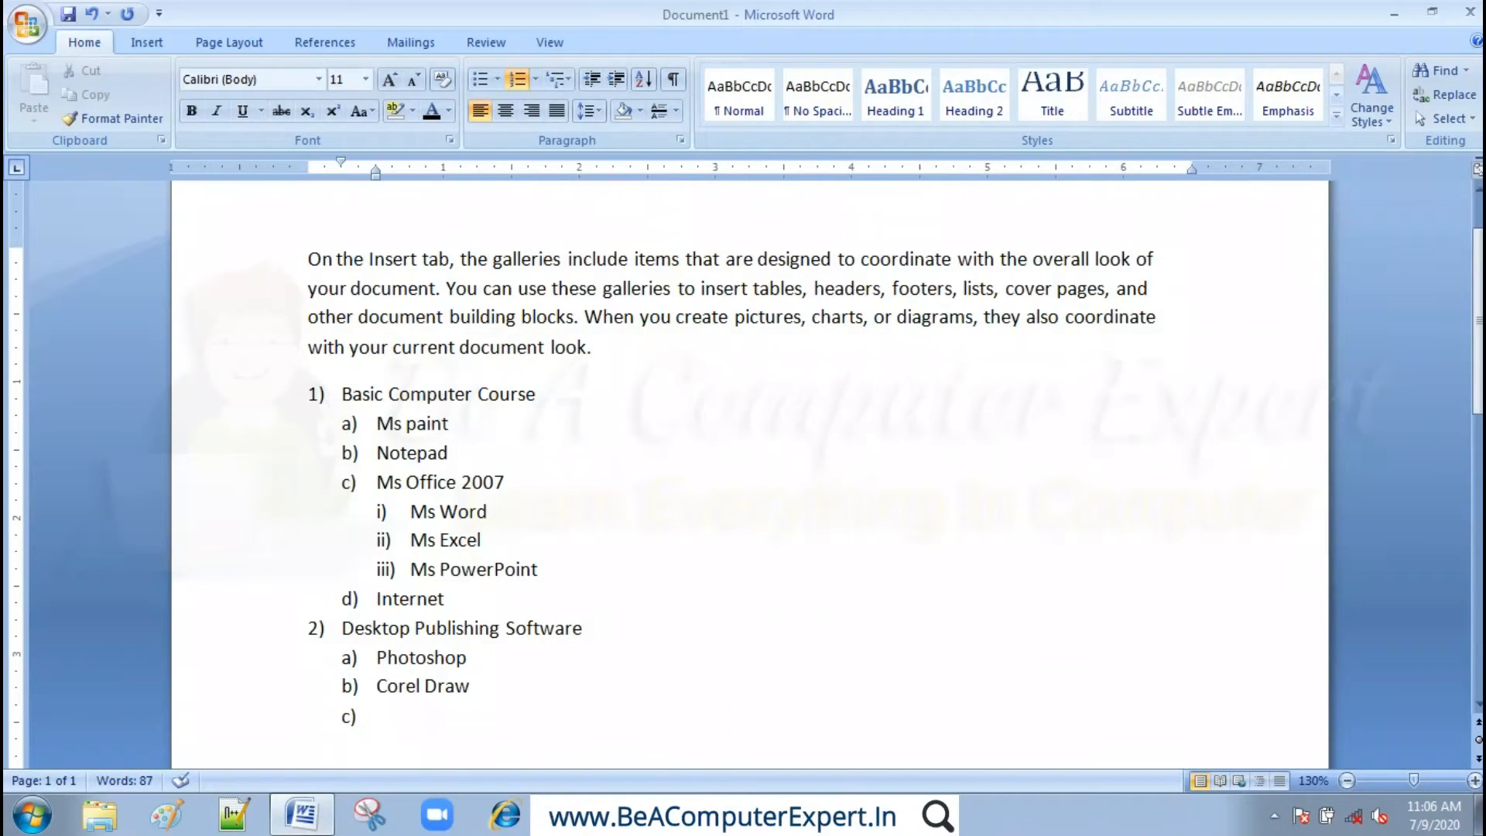
{"action": "type", "text": "Pa"}
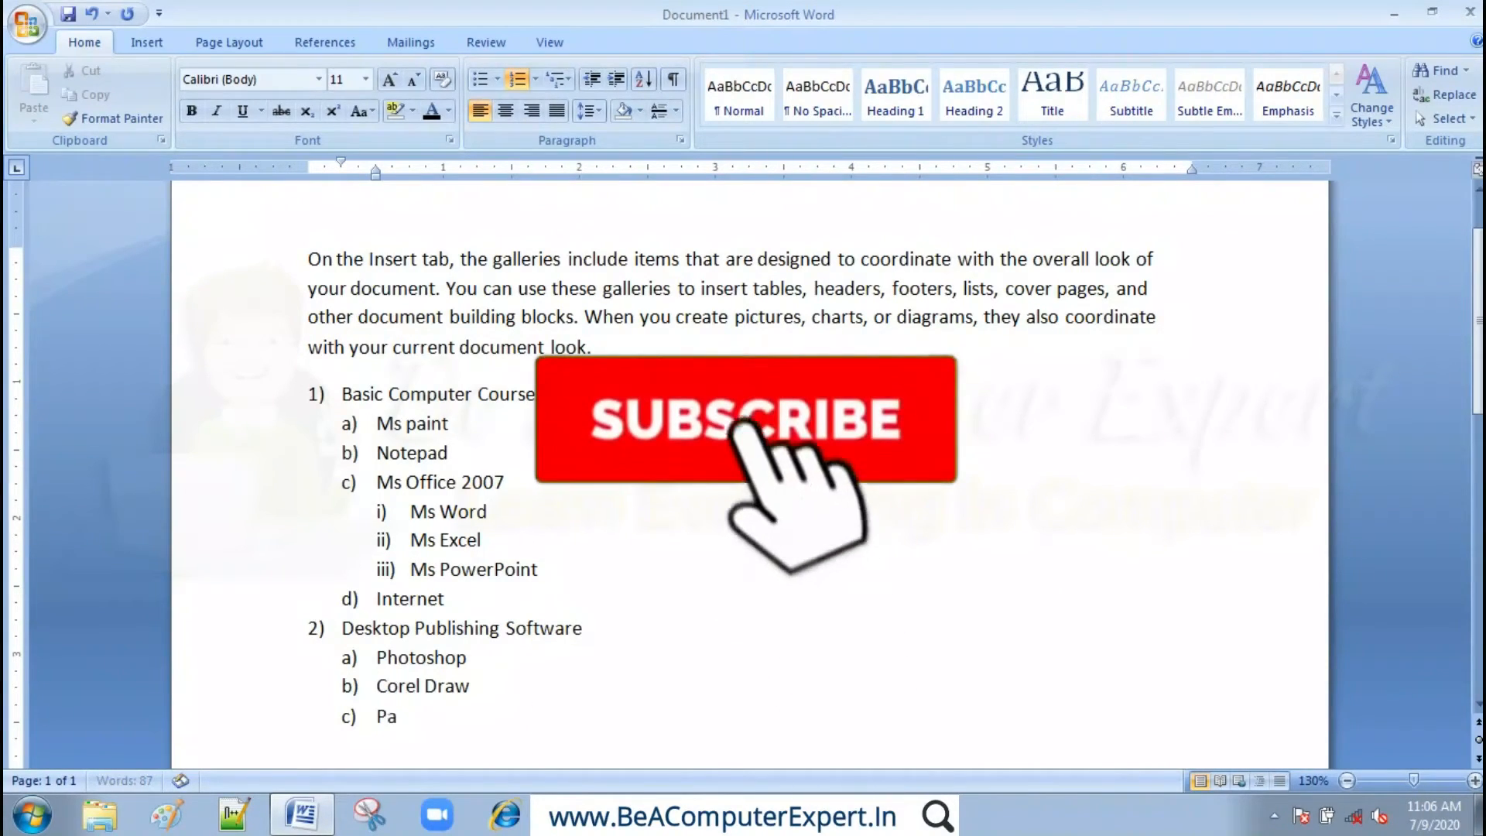
{"action": "type", "text": "ge Ma"}
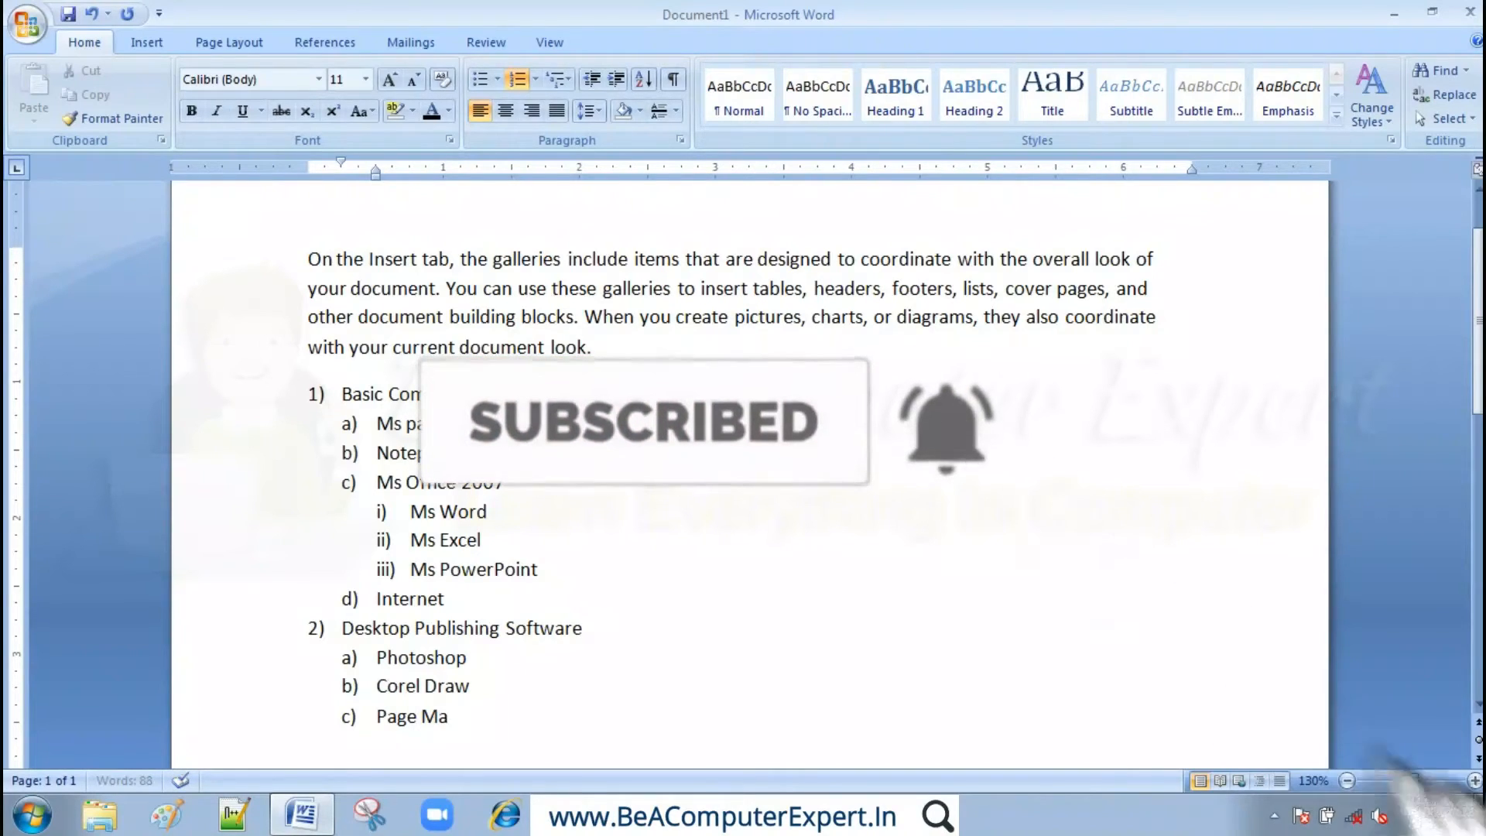
{"action": "type", "text": "ker"}
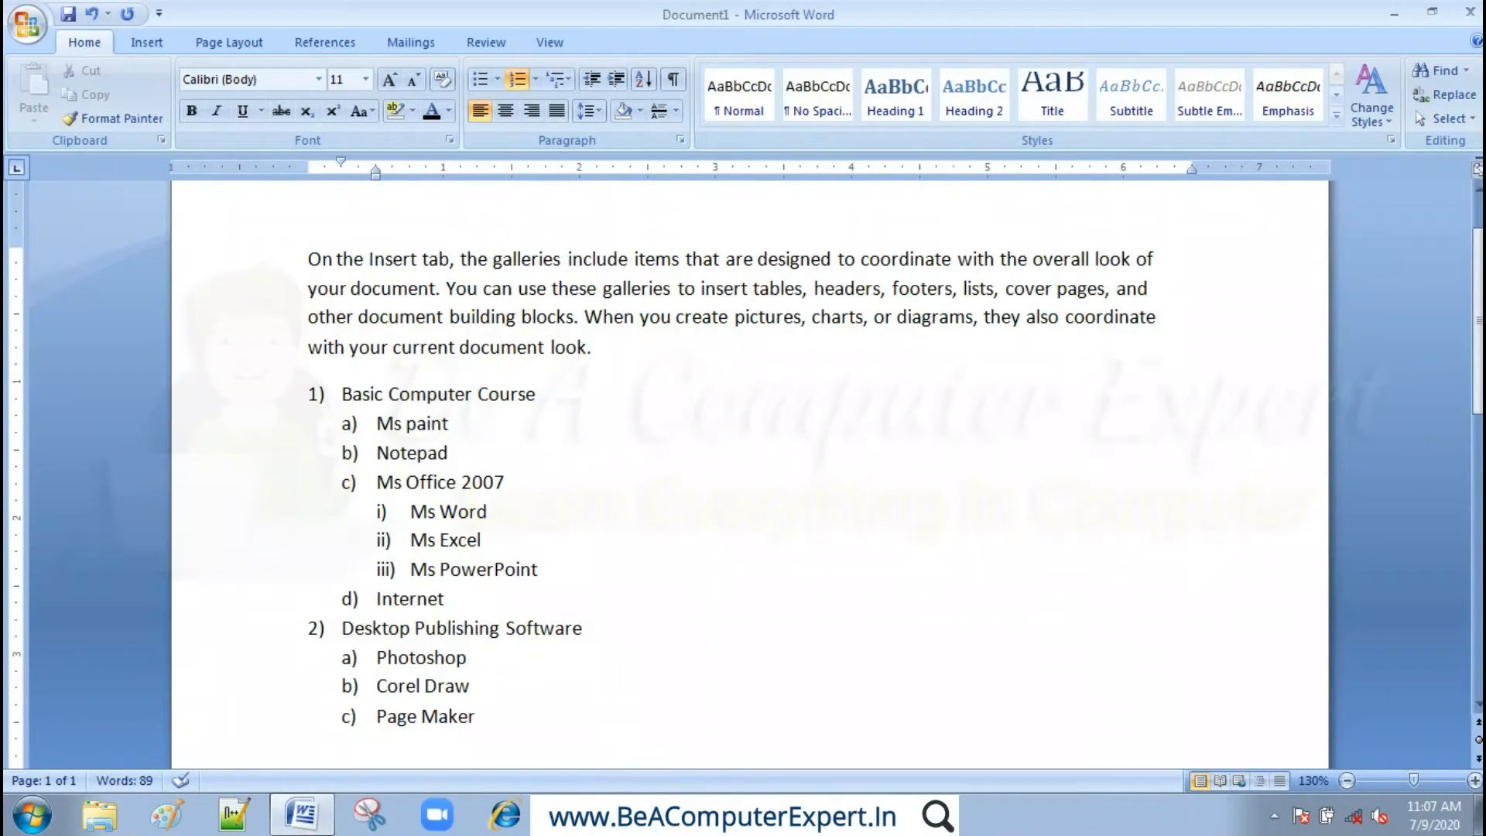
- Select the whole multilevel list and shift its left indent to about 1.25 inches and back to 0.25 inch
{"action": "key", "text": "Tab"}
{"action": "key", "text": "shift+Tab"}
{"action": "left_click", "coordinate": [310, 395], "text": "shift"}
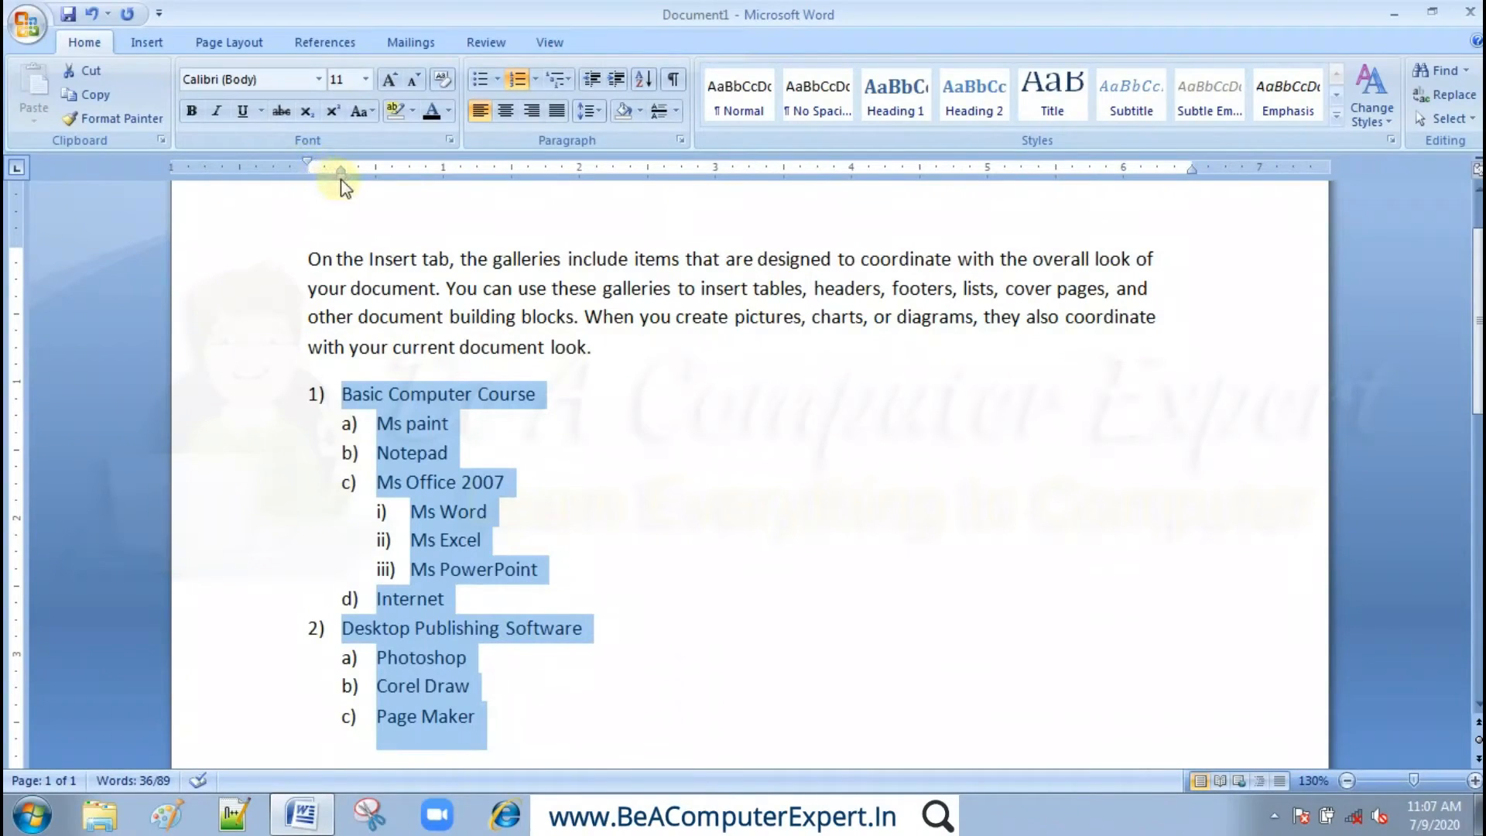
{"action": "left_click_drag", "start_coordinate": [341, 176], "coordinate": [482, 182]}
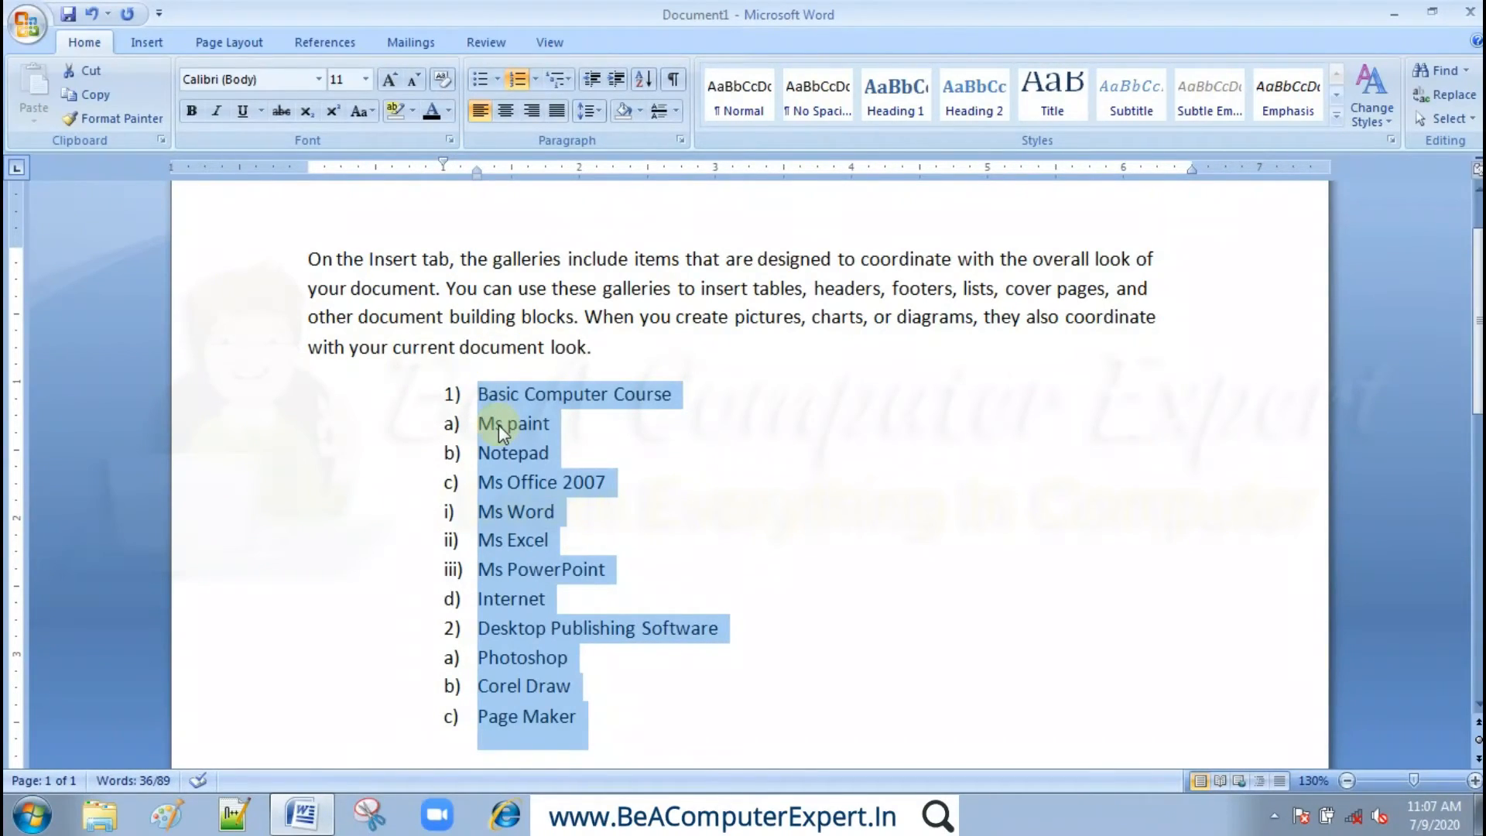
{"action": "left_click_drag", "start_coordinate": [474, 172], "coordinate": [342, 193]}
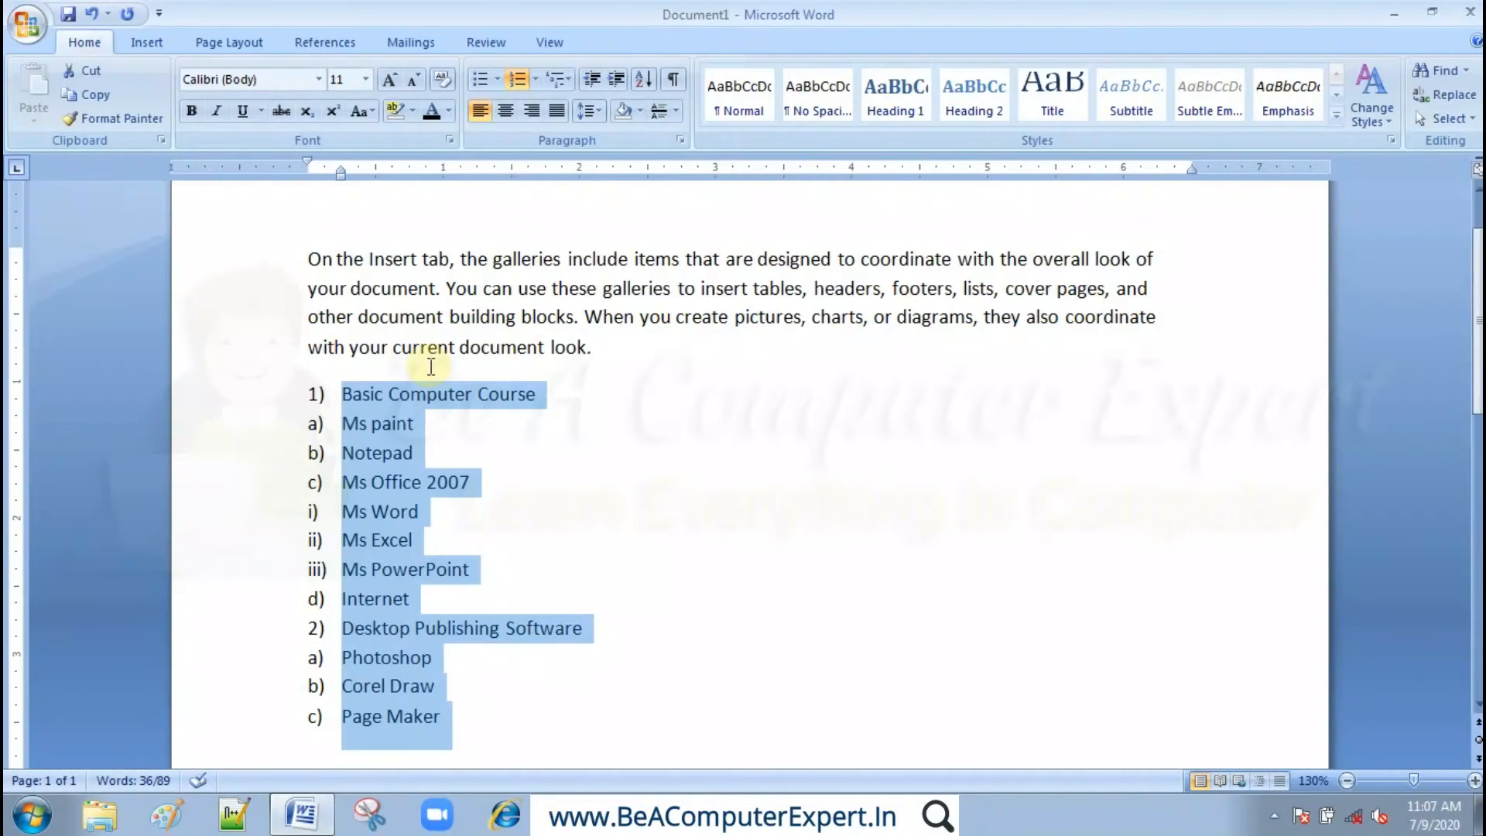
- Delete the entire selected multilevel list together with its leftover empty item
{"action": "key", "text": "Delete"}
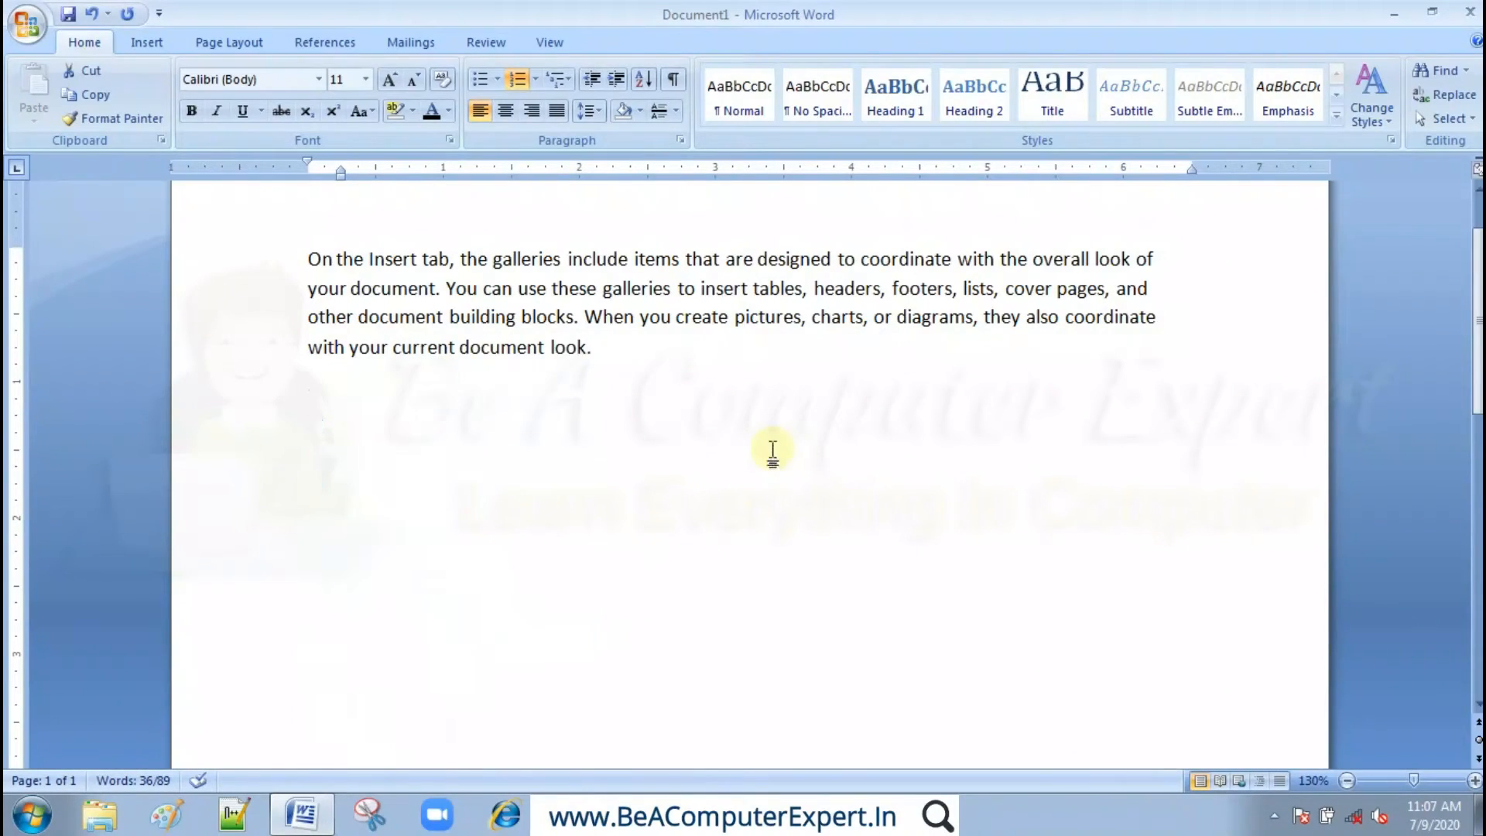
{"action": "key", "text": "BackSpace"}
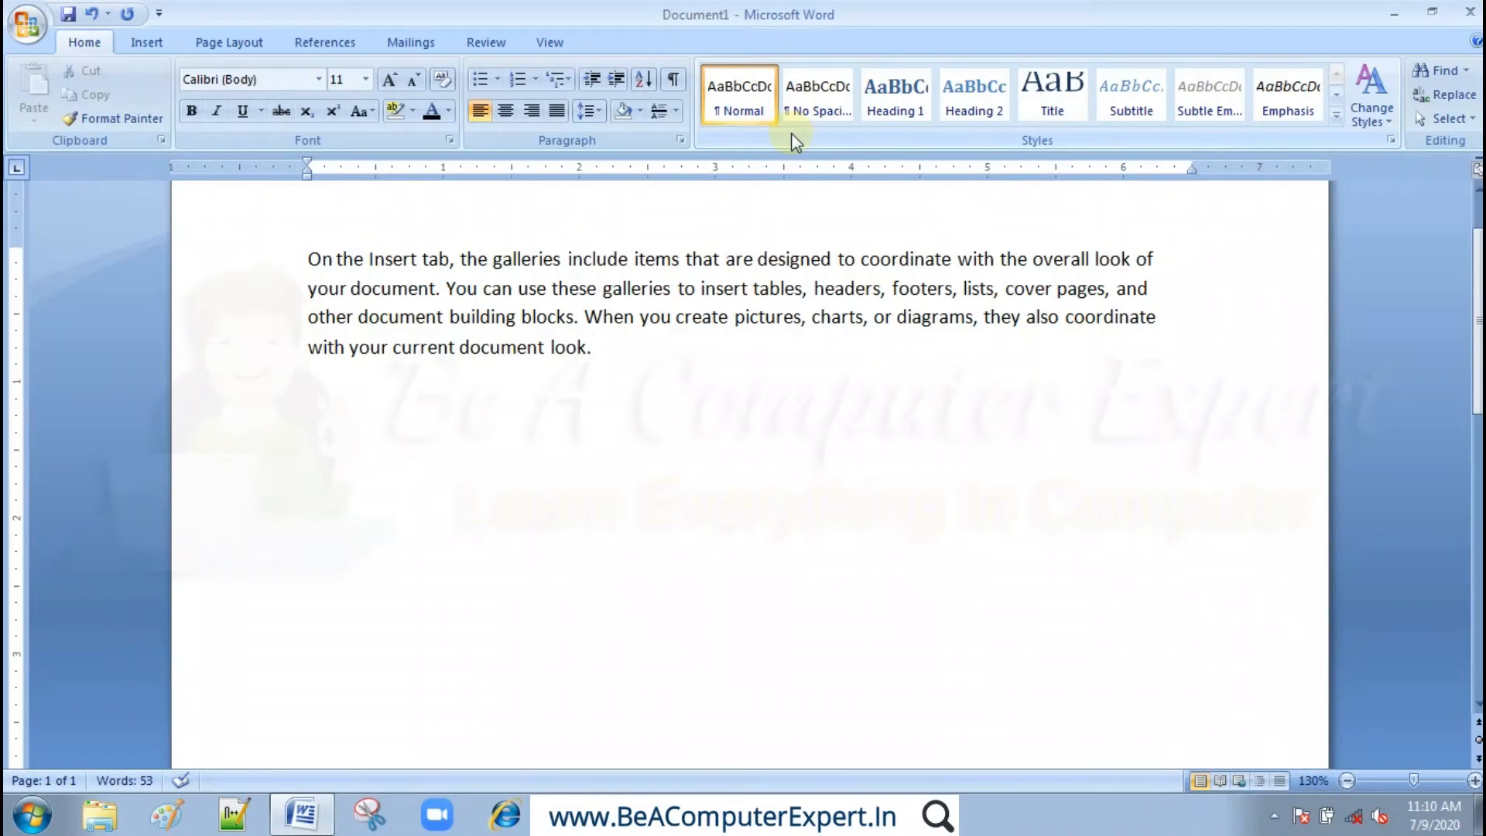
- Increase the whole paragraph's indent by three levels to 1.5 inches and decrease it back to the margin
{"action": "left_click", "coordinate": [421, 346]}
{"action": "left_click_drag", "start_coordinate": [591, 347], "coordinate": [319, 267]}
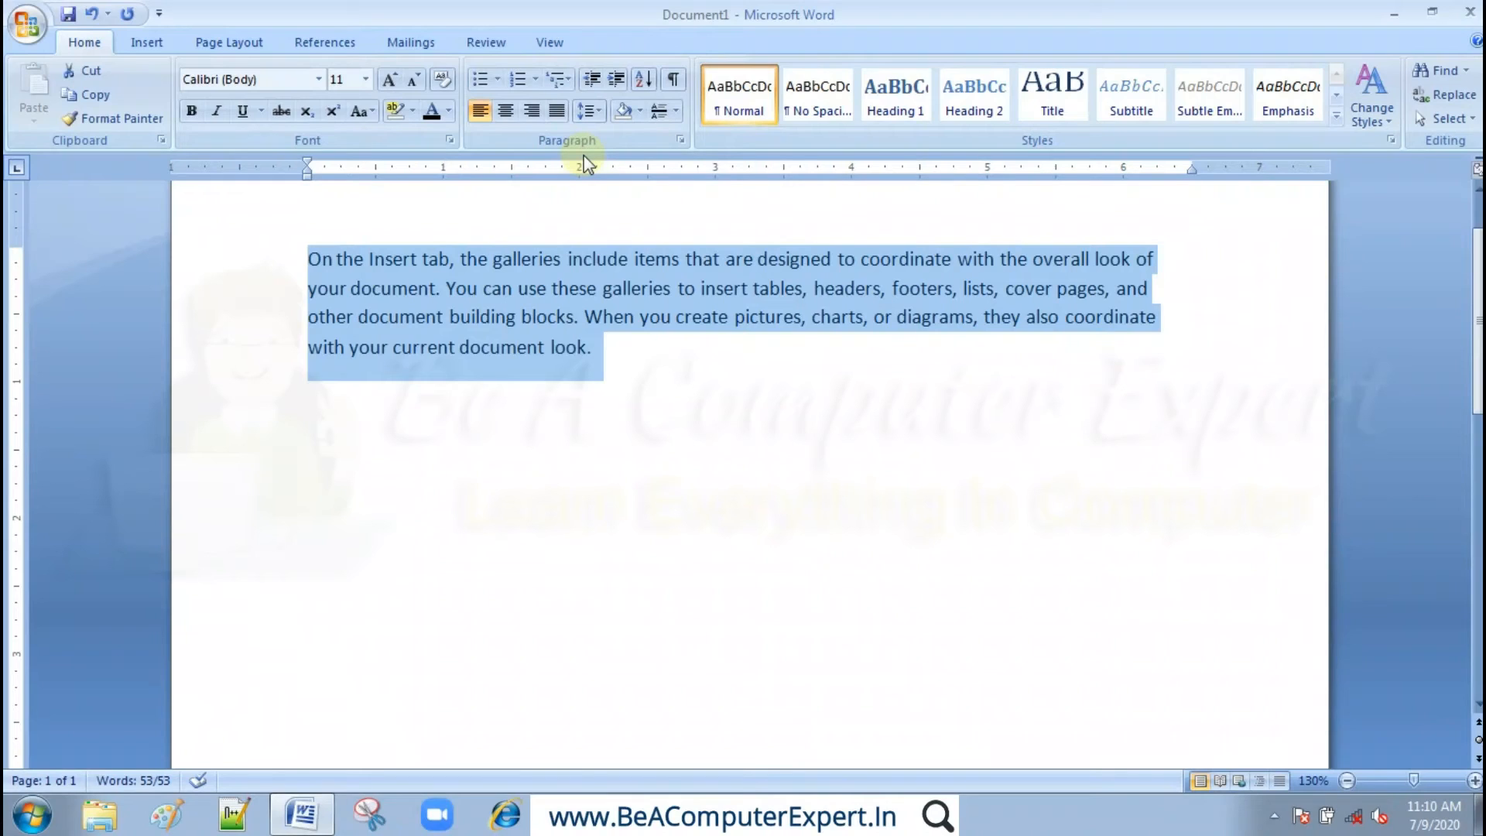
{"action": "left_click", "coordinate": [611, 81]}
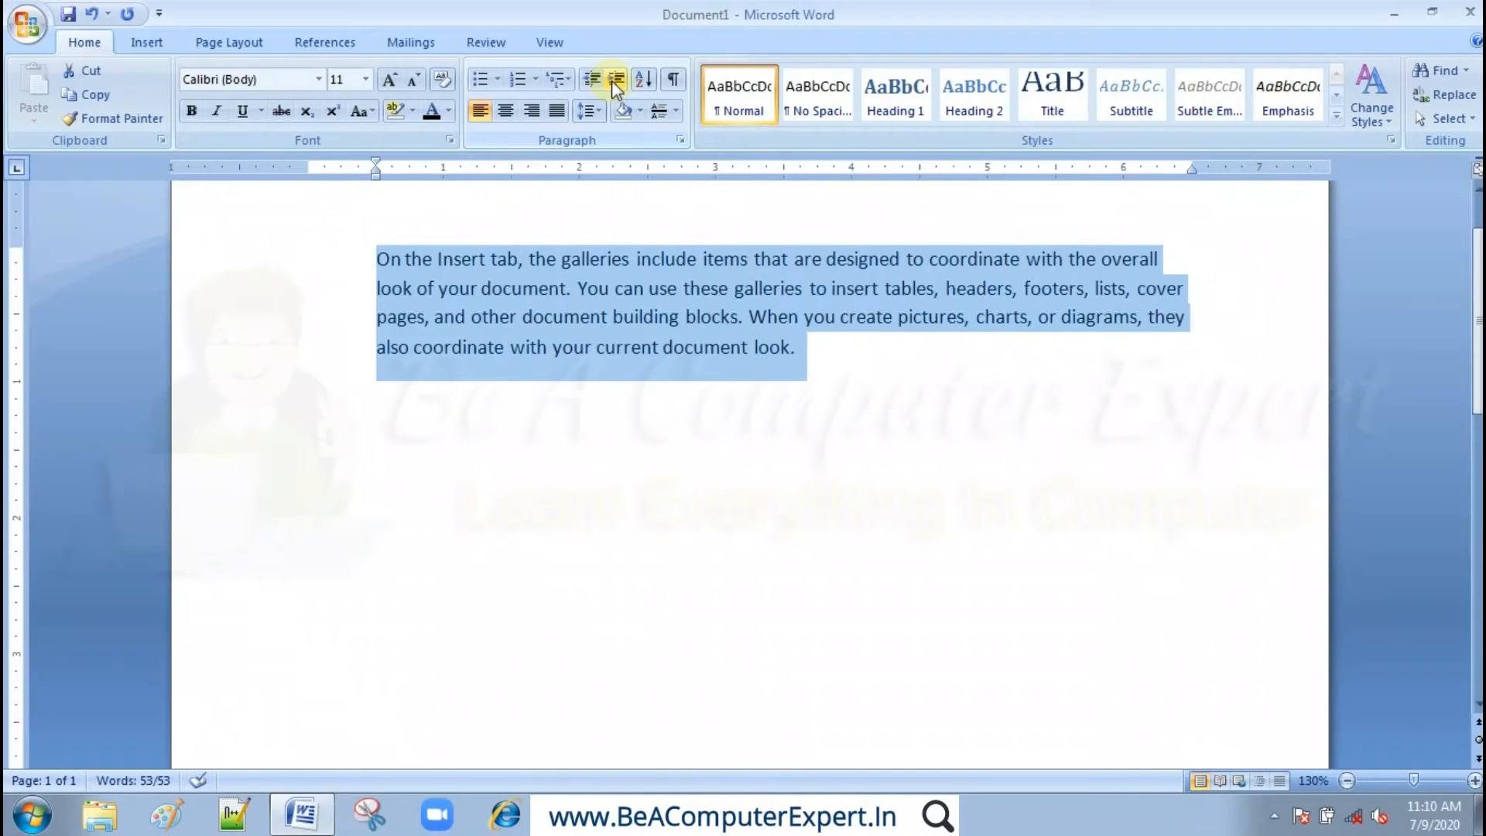
{"action": "left_click", "coordinate": [611, 80]}
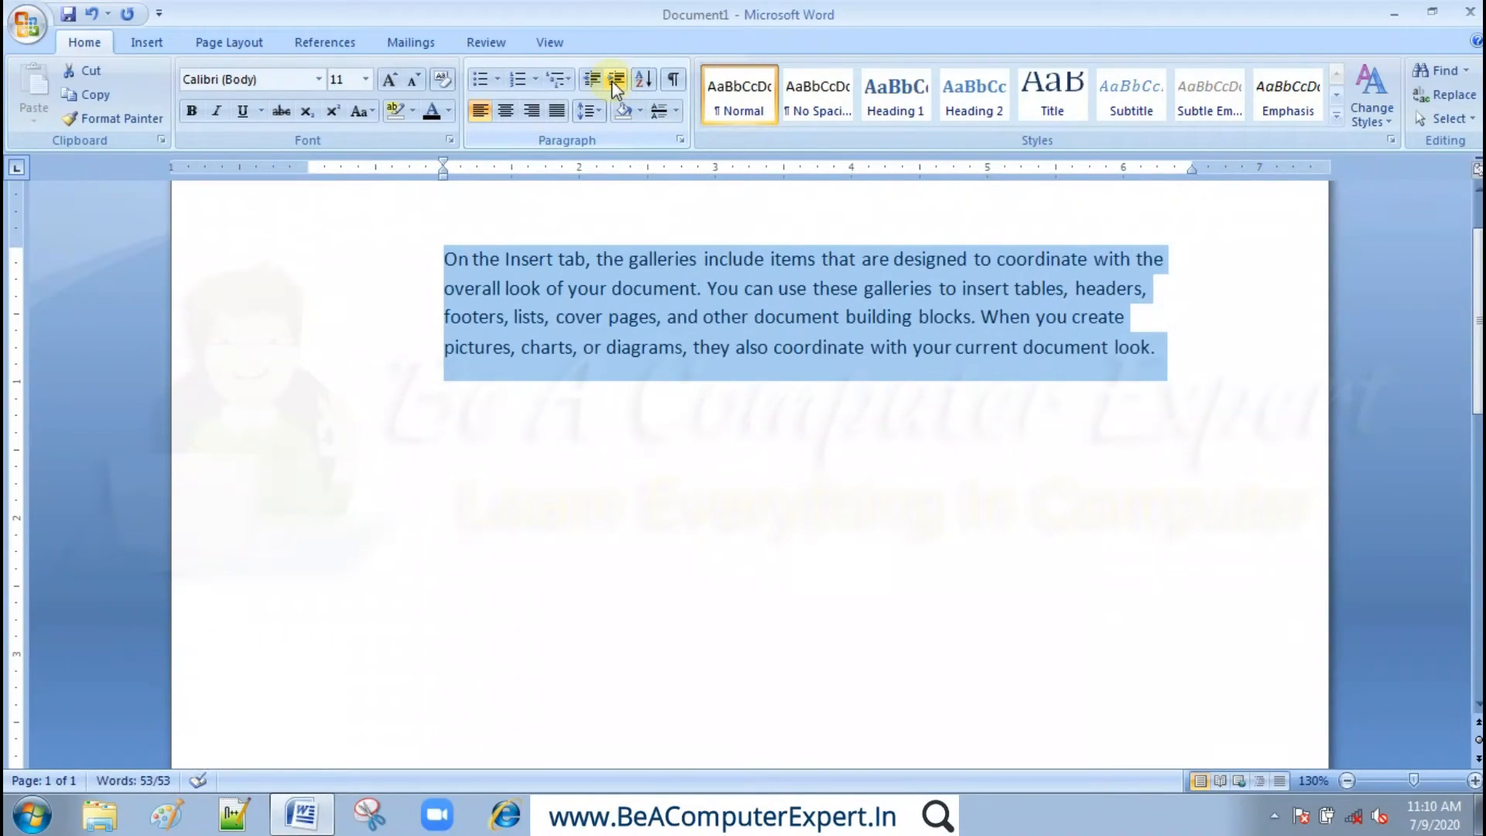
{"action": "left_click", "coordinate": [611, 81]}
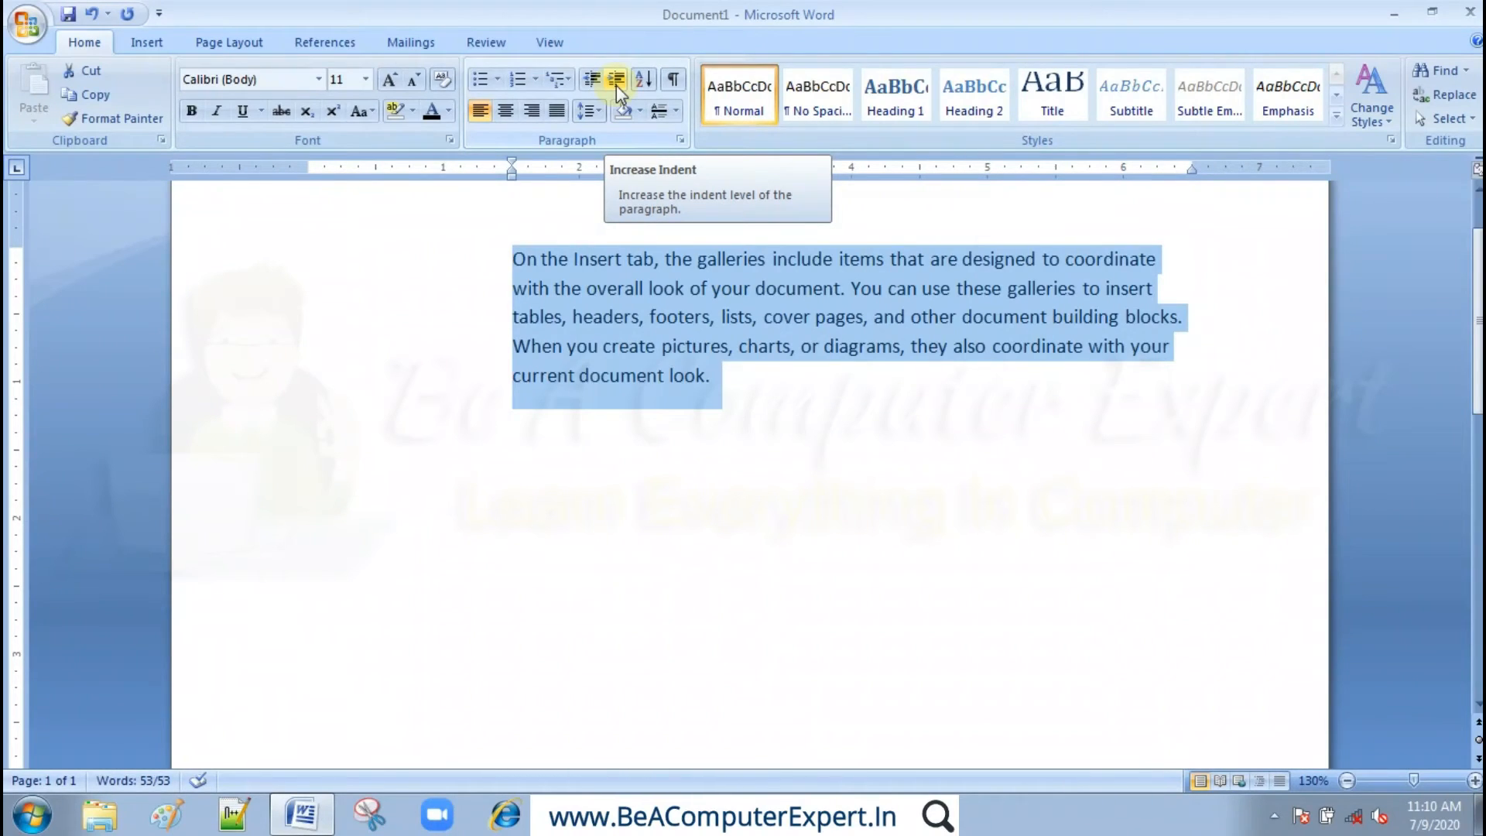
{"action": "left_click", "coordinate": [588, 81]}
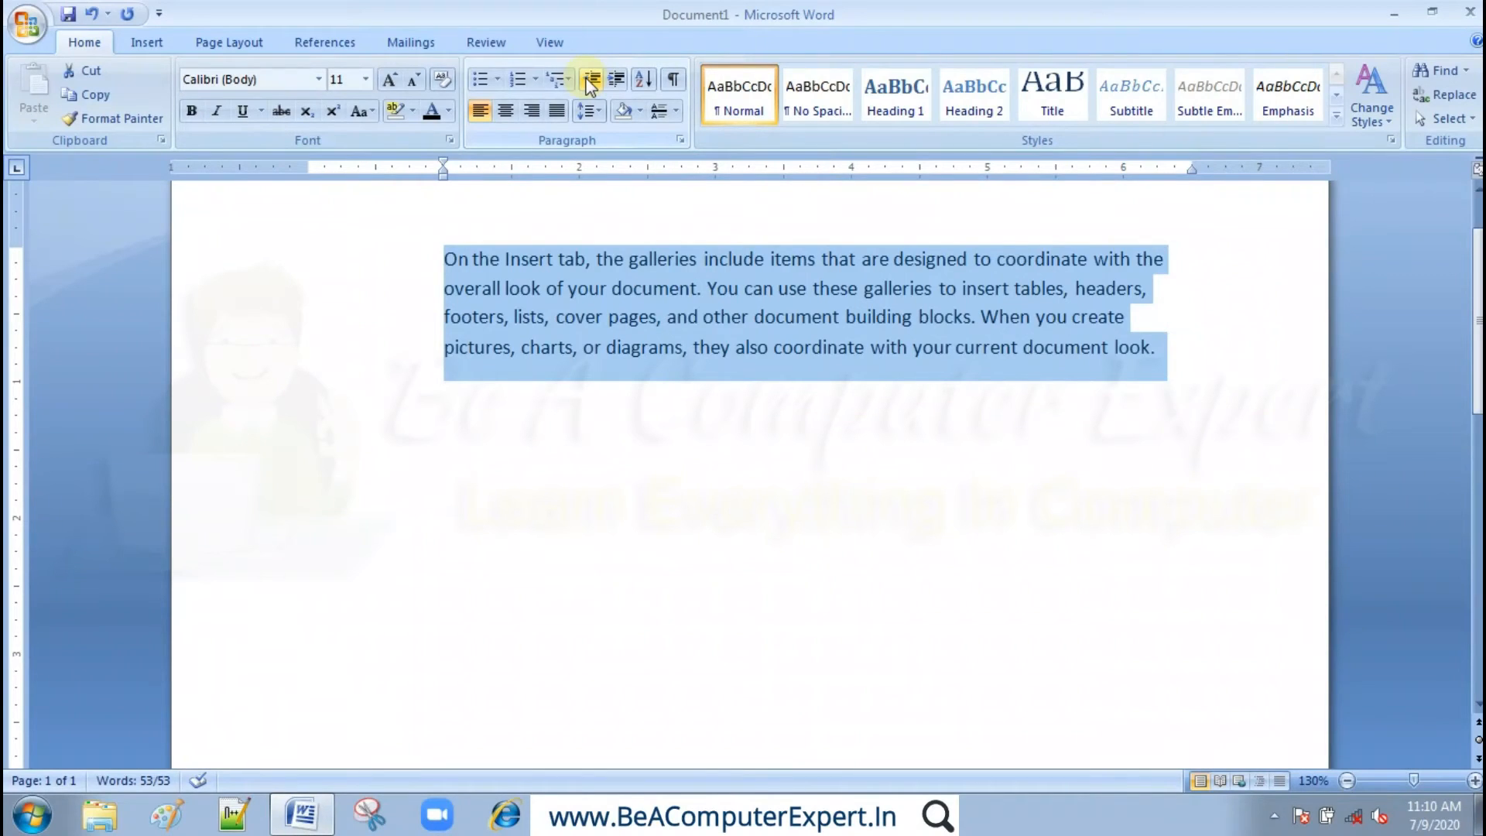
{"action": "left_click", "coordinate": [589, 81]}
{"action": "left_click", "coordinate": [589, 80]}
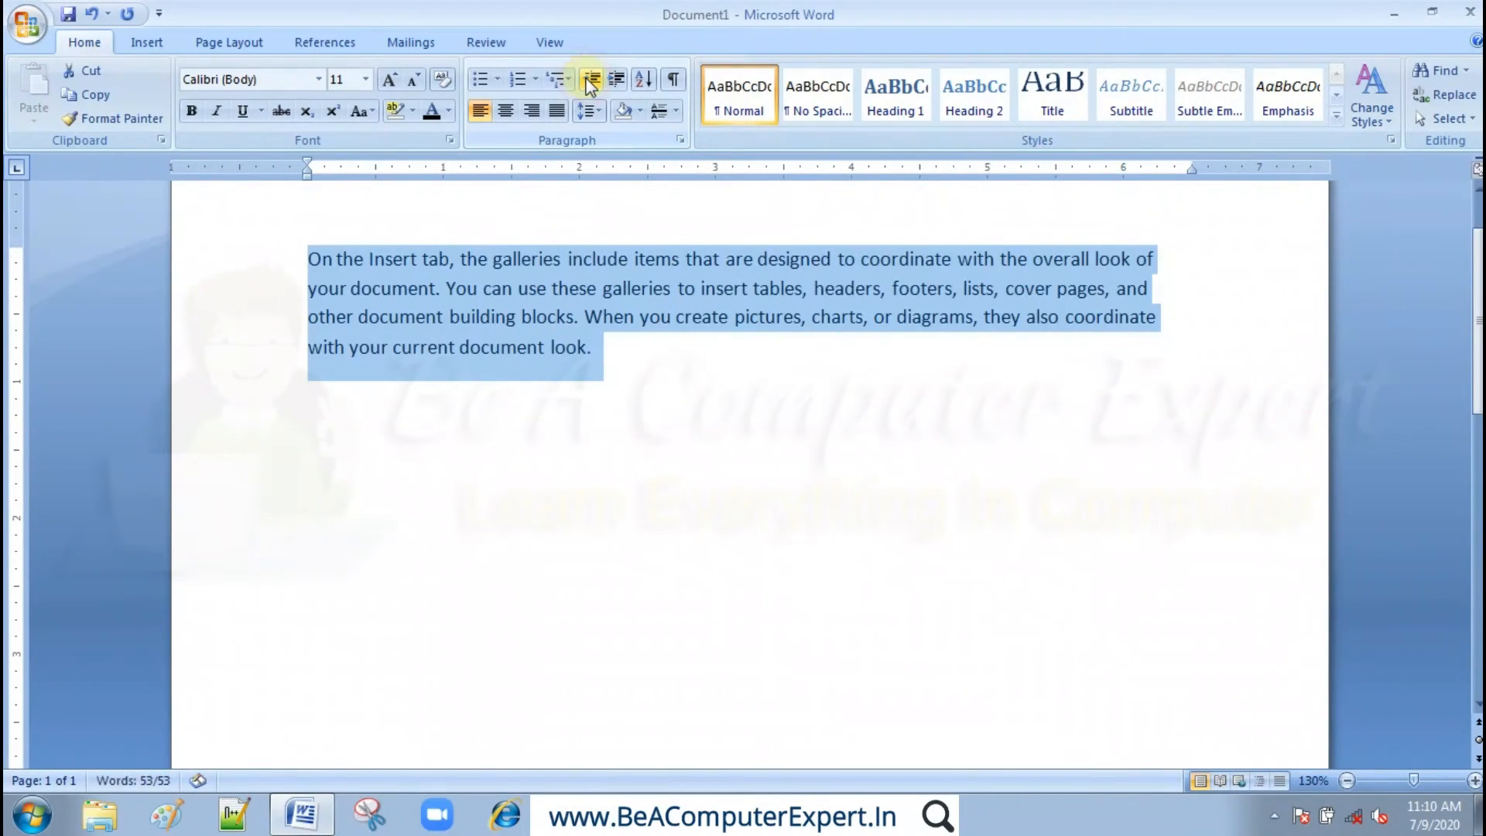
- Increase the paragraph's indent by four levels to 2 inches and decrease it back to the margin
{"action": "left_click", "coordinate": [615, 81]}
{"action": "left_click", "coordinate": [615, 81]}
{"action": "left_click", "coordinate": [614, 81]}
{"action": "left_click", "coordinate": [614, 82]}
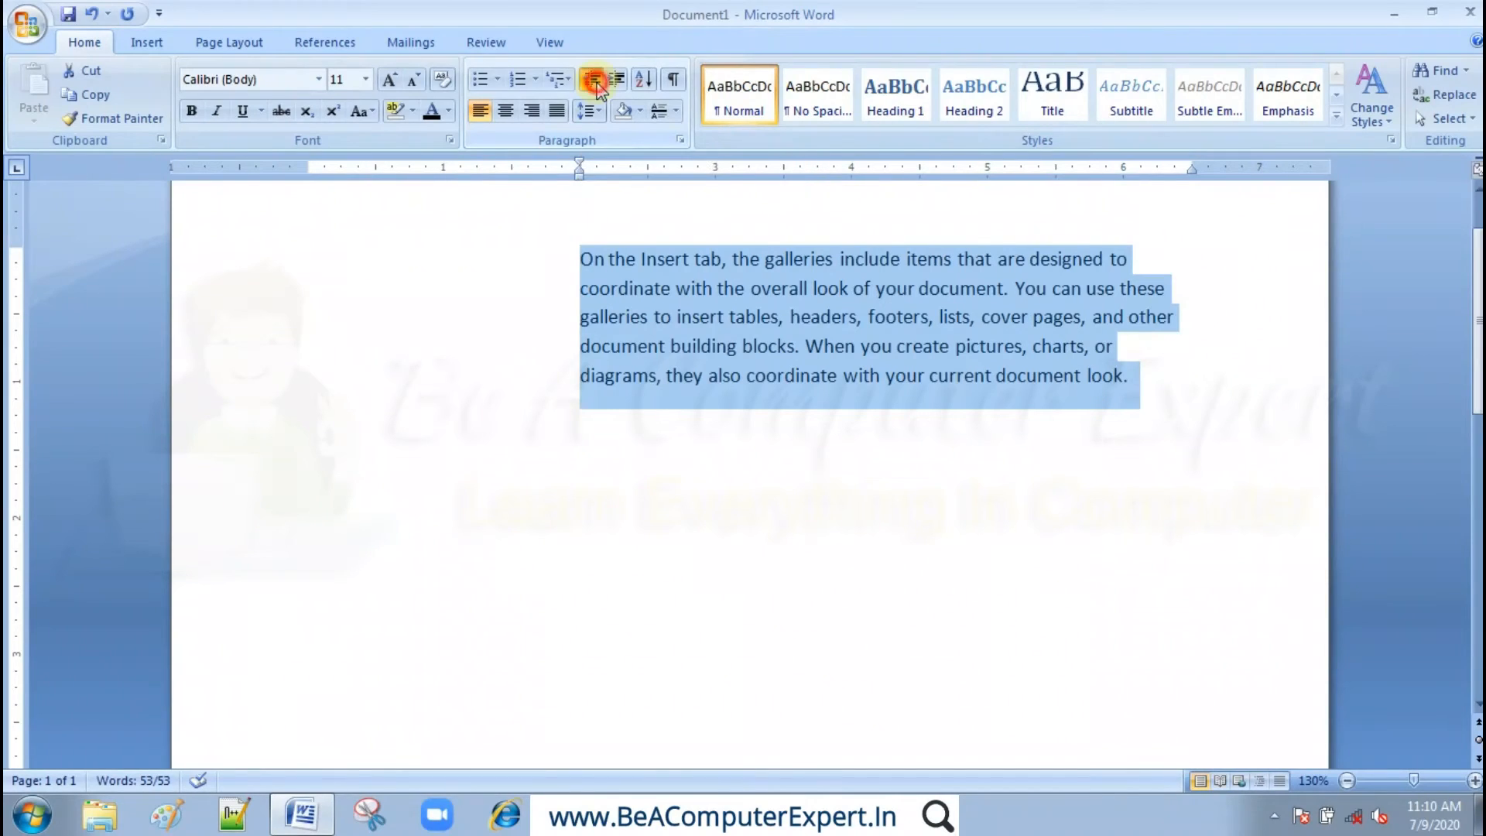
{"action": "left_click", "coordinate": [595, 84]}
{"action": "left_click", "coordinate": [596, 84]}
{"action": "left_click", "coordinate": [596, 83]}
{"action": "left_click", "coordinate": [596, 83]}
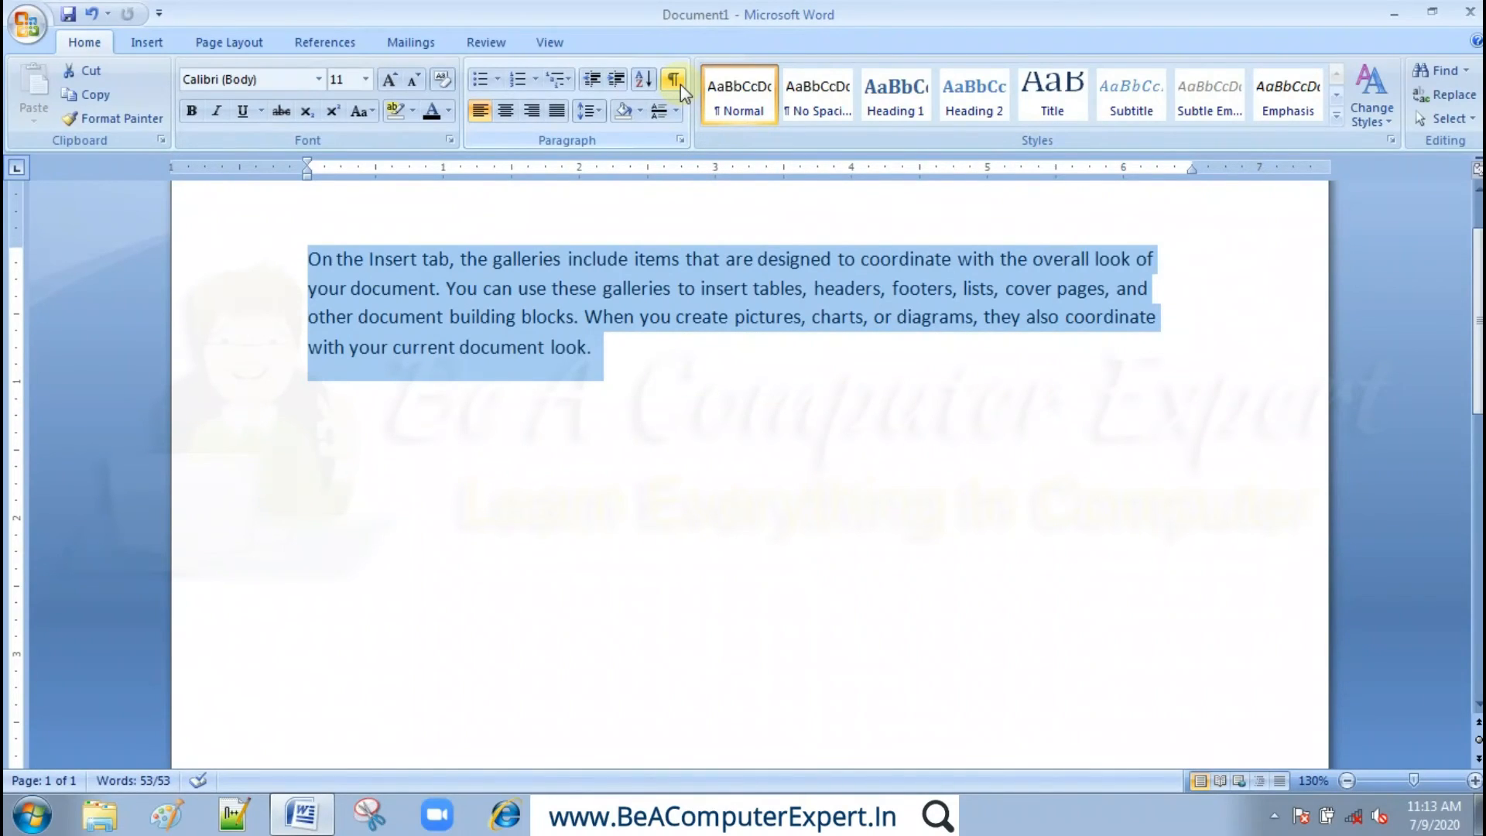
- Add three filler paragraphs beginning "Jdshjdhjs", "Sjdk sajdk" and "D ksjadk" below the existing paragraph, followed by an empty paragraph
{"action": "left_click", "coordinate": [615, 361]}
{"action": "key", "text": "Return"}
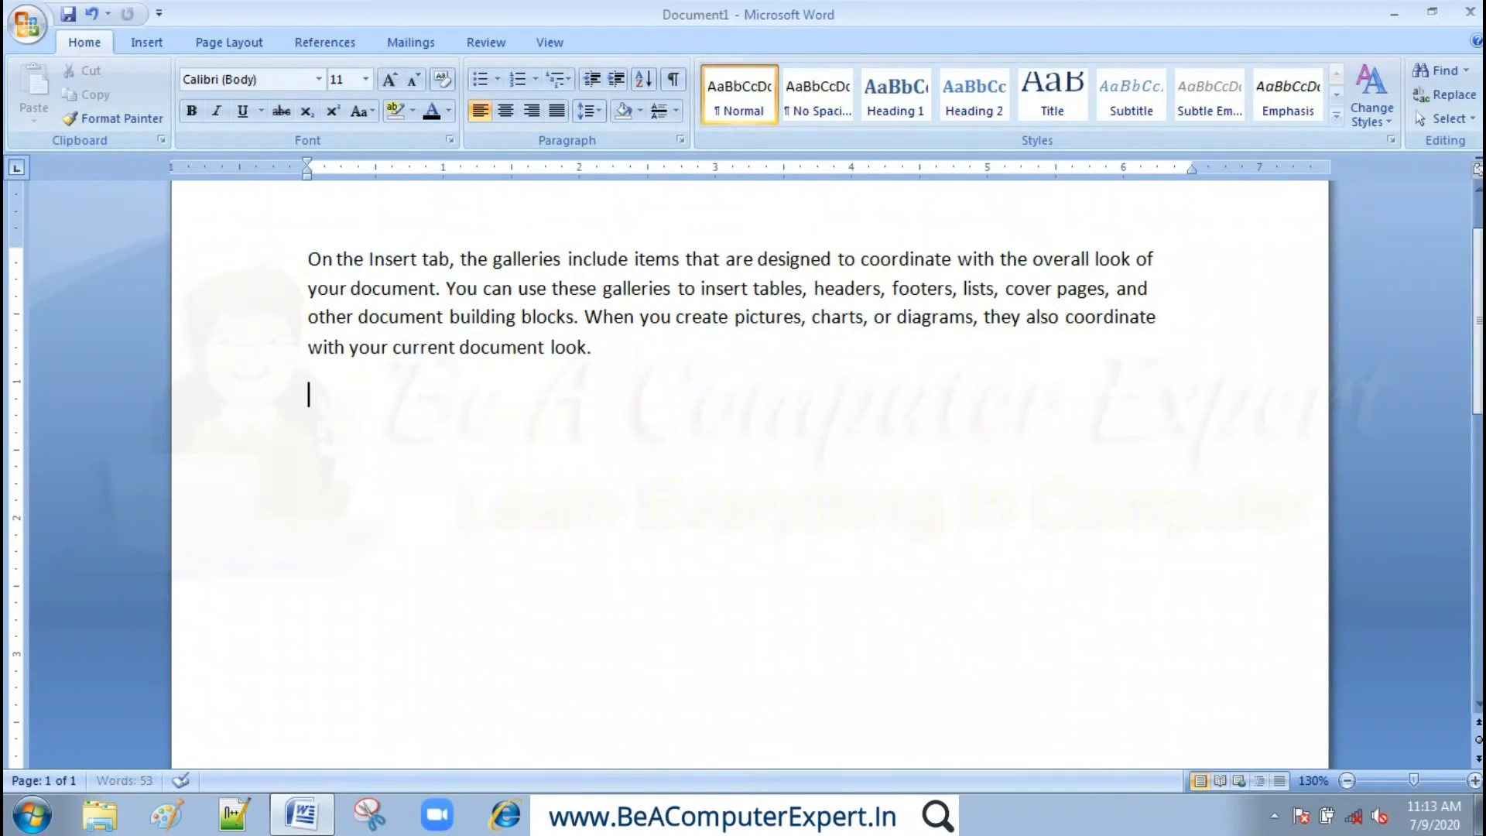
{"action": "type", "text": "jdshjdhjs dsjdj"}
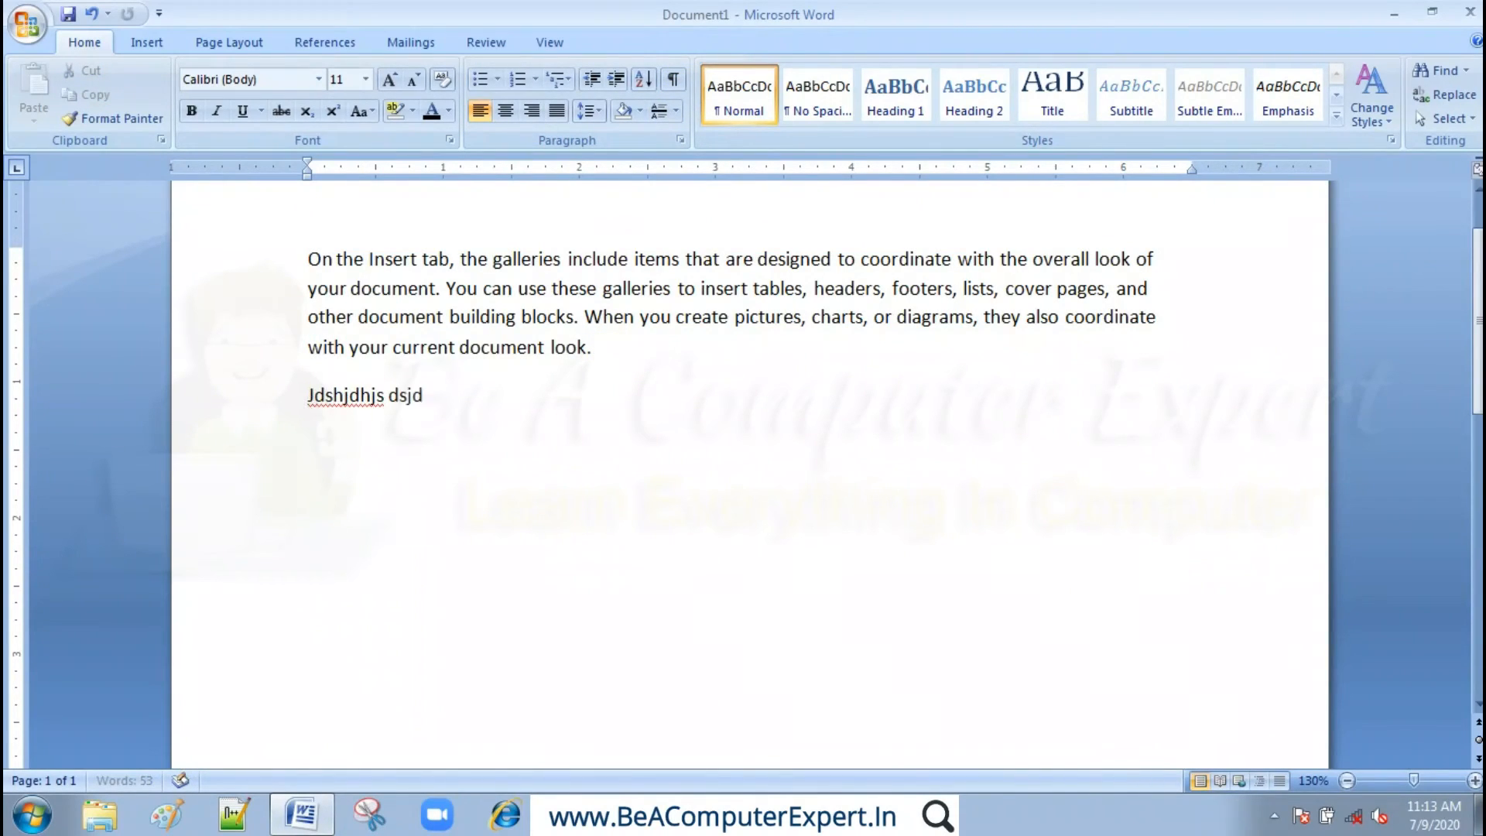
{"action": "key", "text": "Return"}
{"action": "type", "text": "Sjdk sajdk s"}
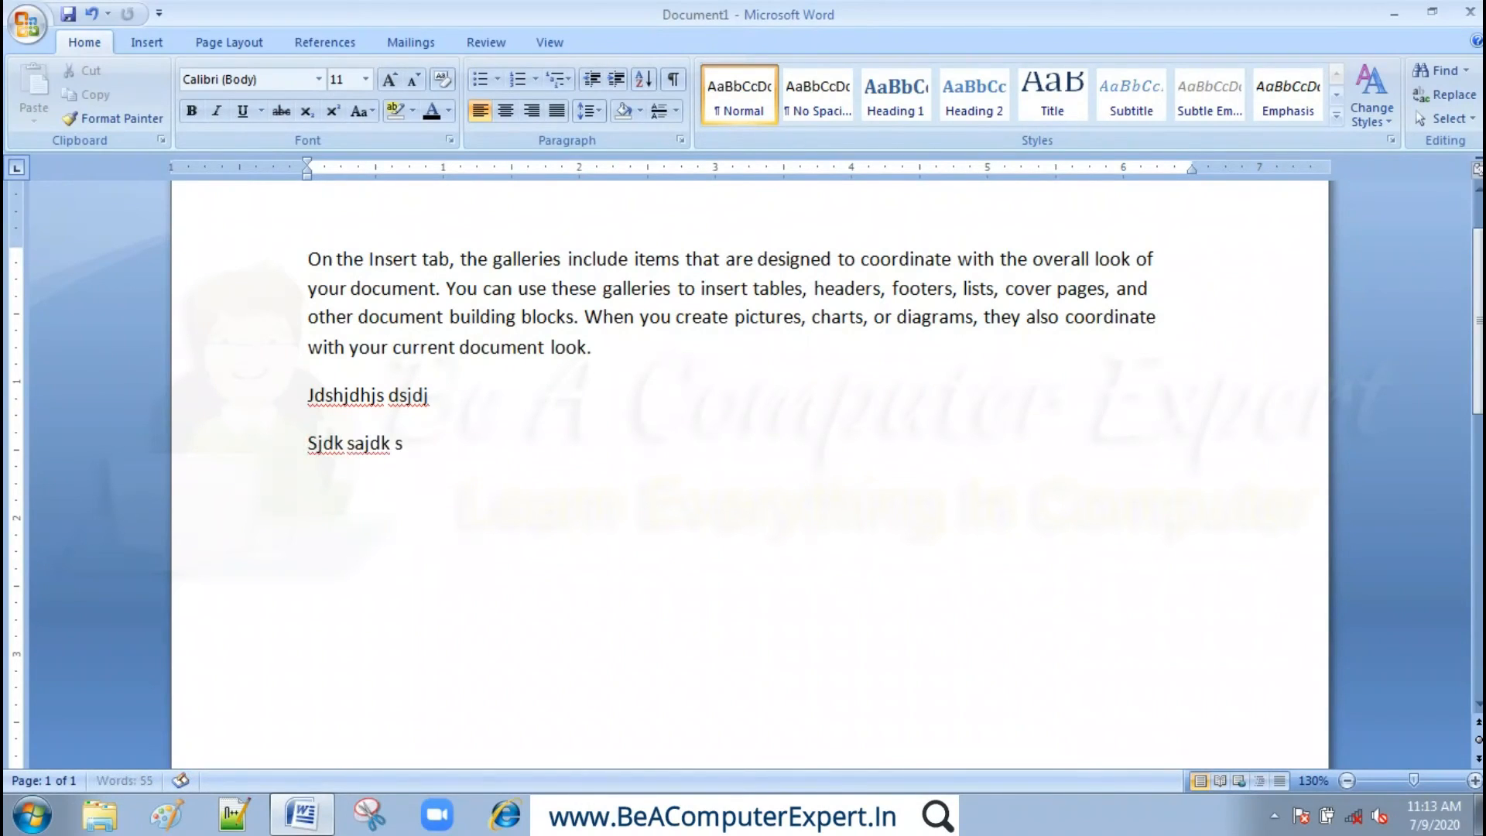
{"action": "type", "text": "jdlks aljd lksa djskal dklj salkd jklsaj dlk jklsa djlkj salkd jlk"}
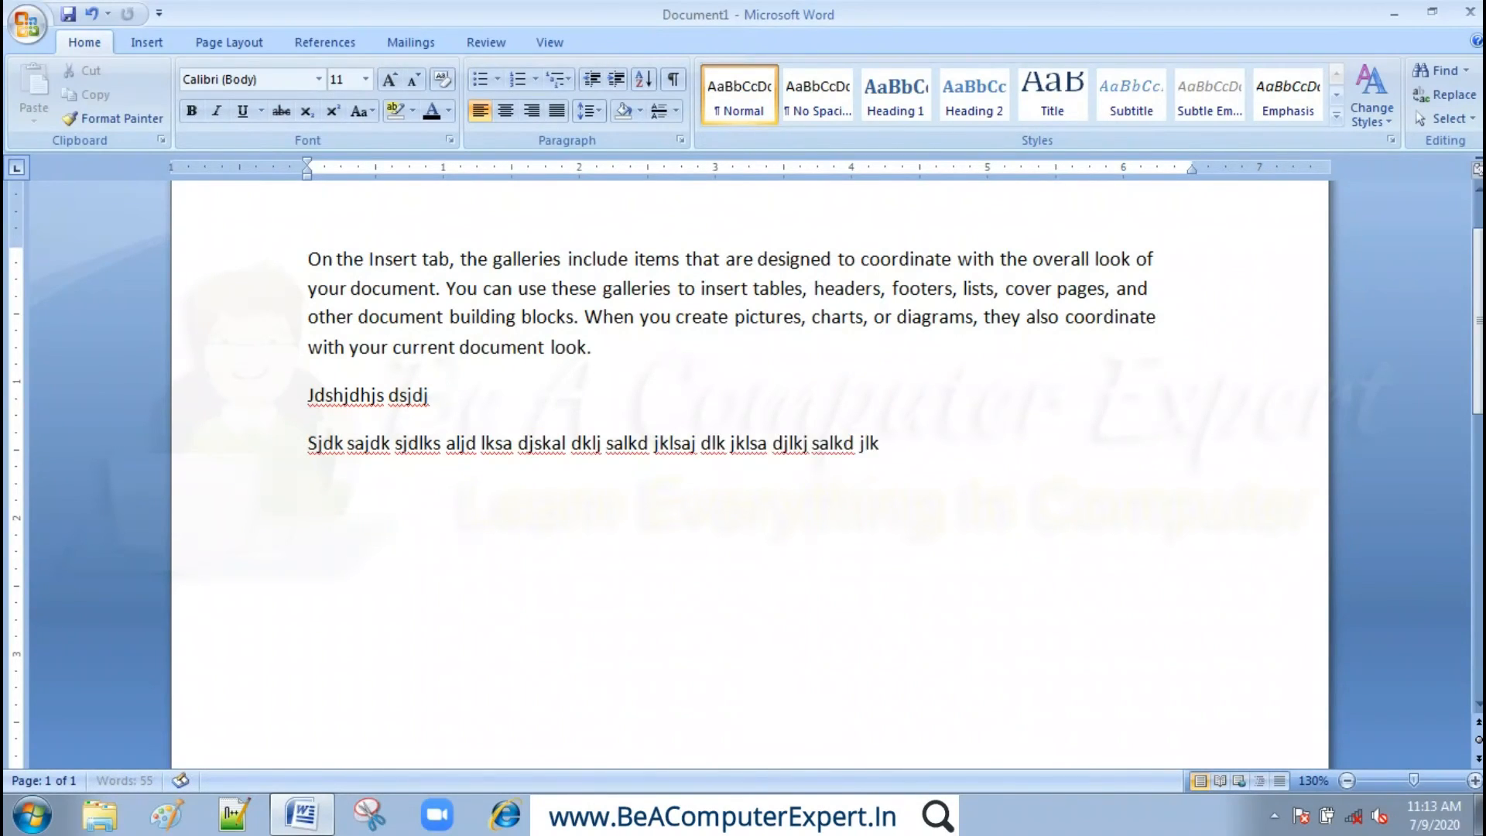
{"action": "type", "text": "sa jlkdj lkas jdlkj aslkjd lkasj lkdkjdas"}
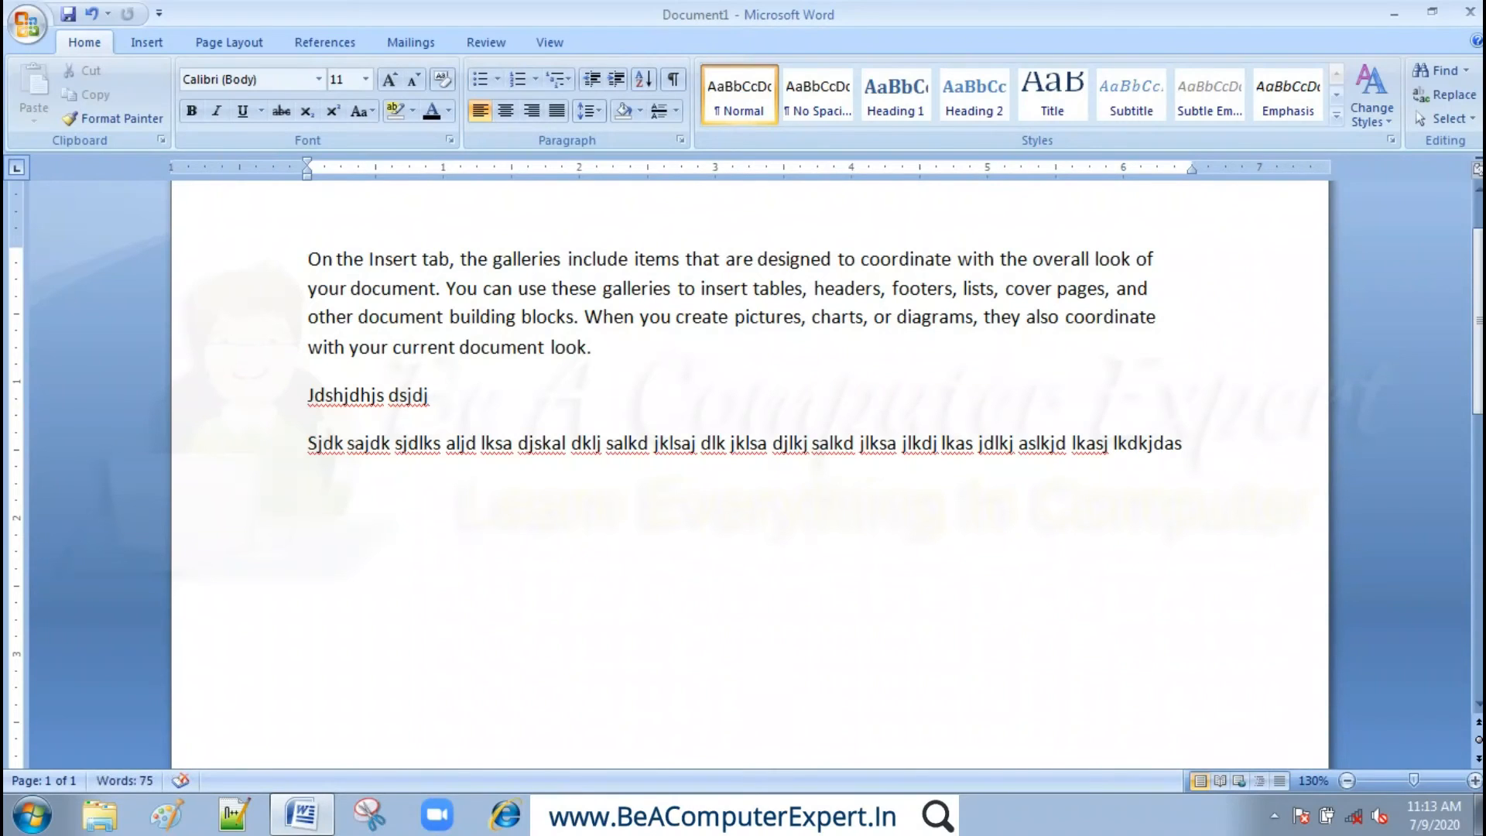
{"action": "key", "text": "Return"}
{"action": "type", "text": "D ksjadk sjka djkls jdlkj salkd jlksa jkl"}
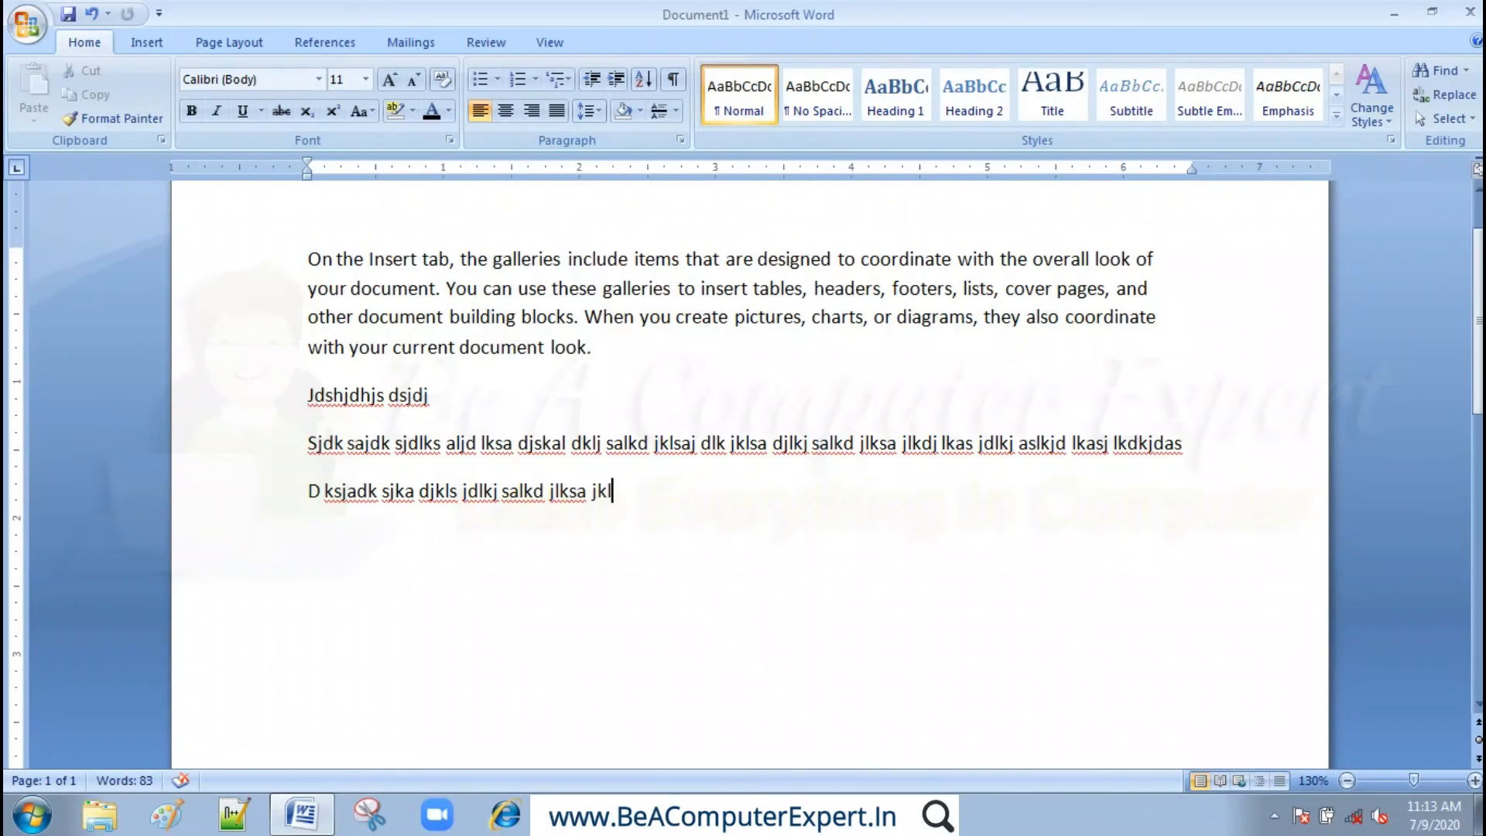
{"action": "key", "text": "Return"}
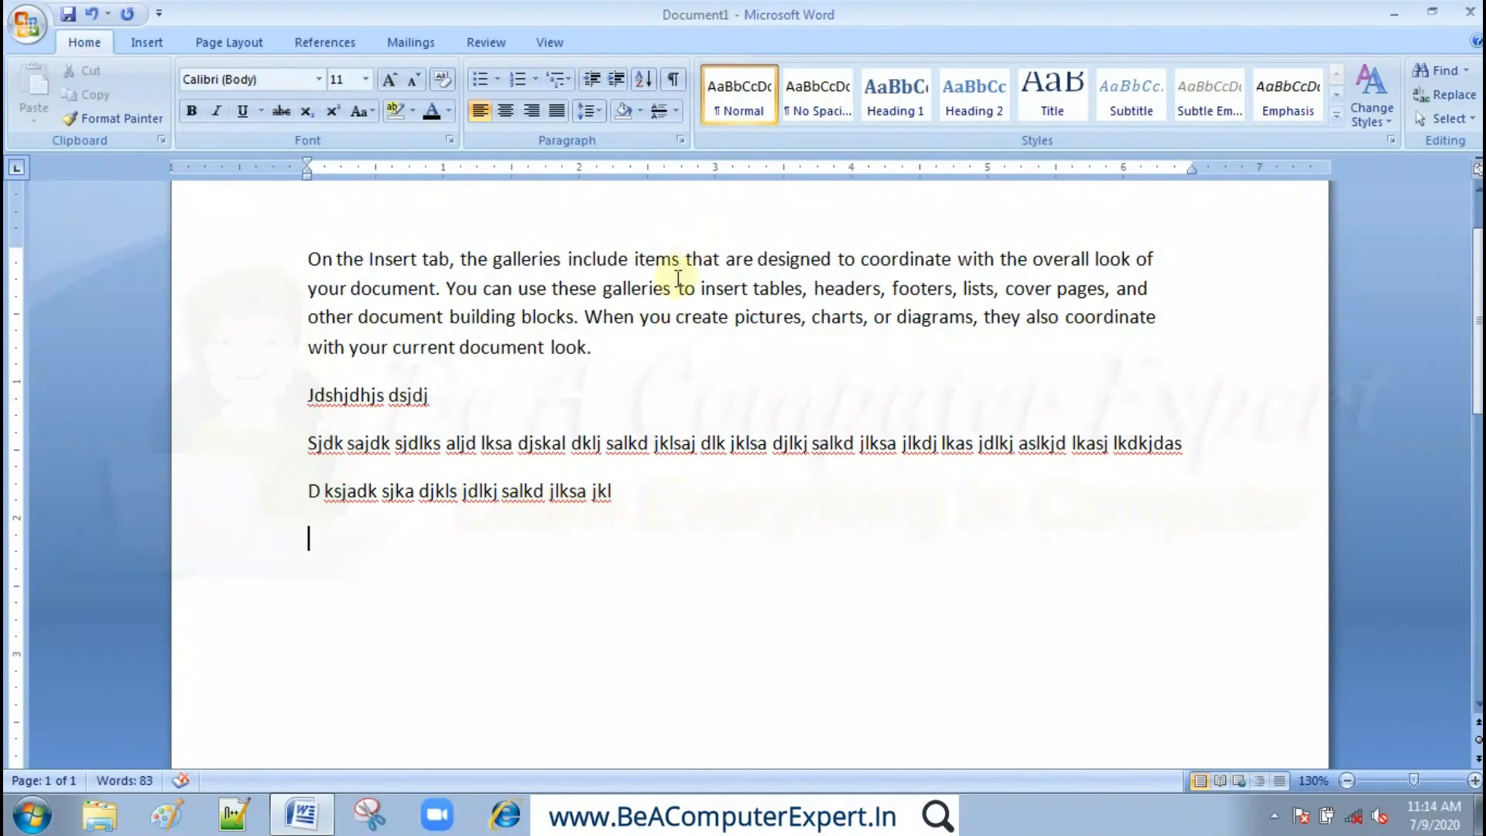
- Show the paragraph marks and other hidden formatting symbols, hide them, and show them again
{"action": "left_click", "coordinate": [677, 80]}
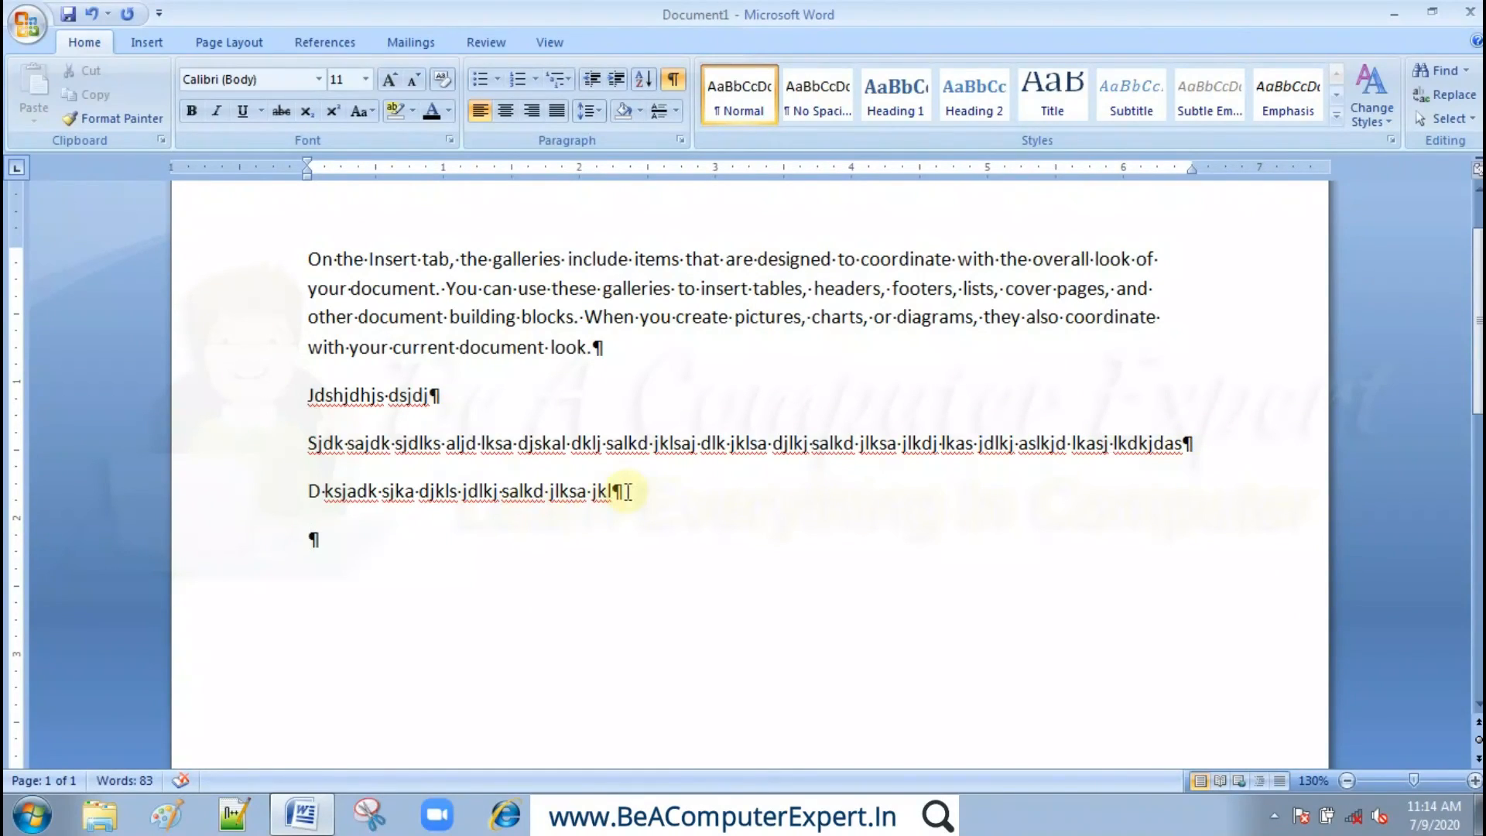
{"action": "left_click", "coordinate": [674, 80]}
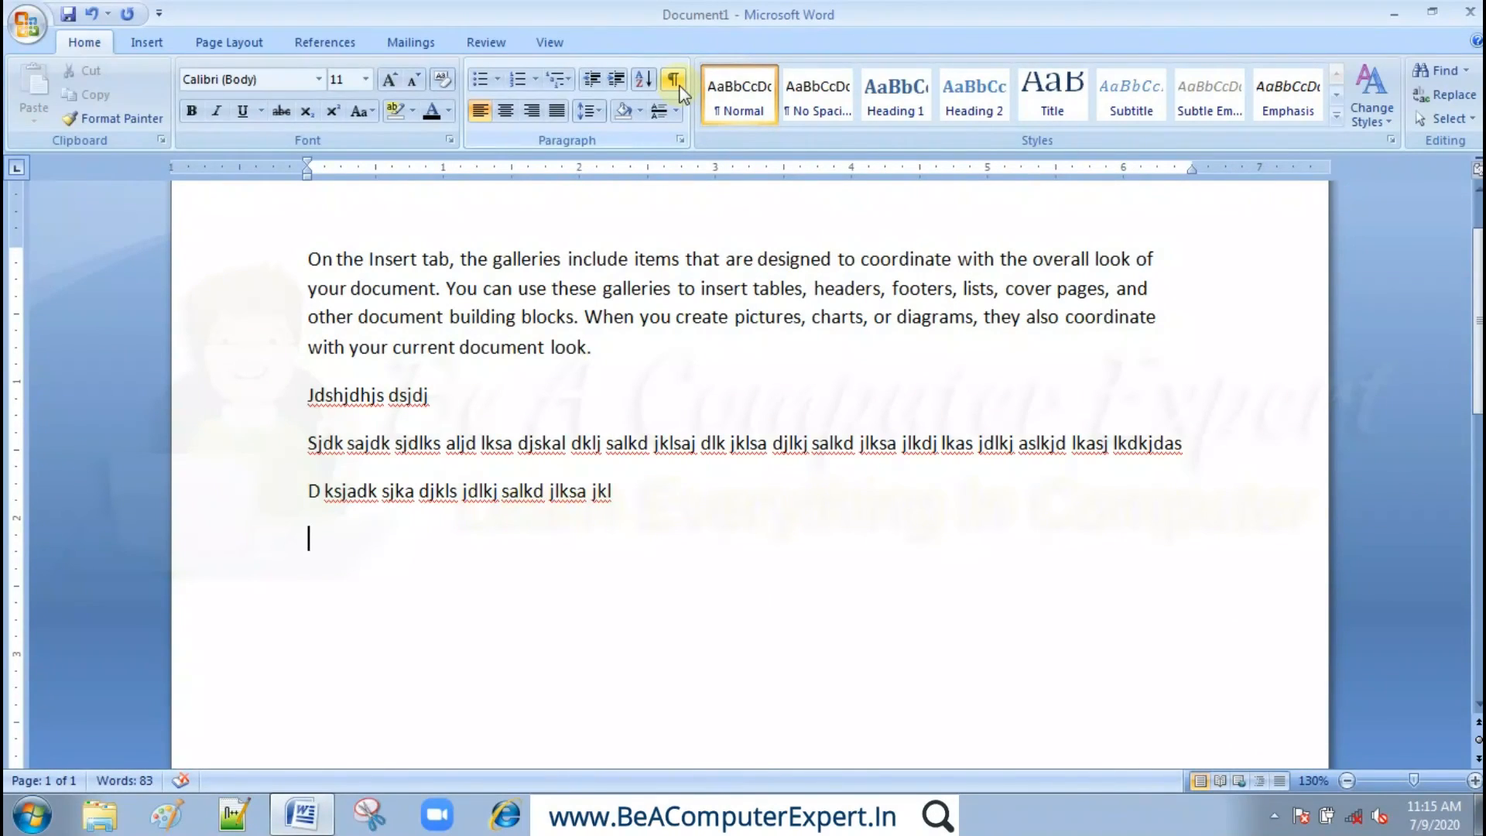
{"action": "left_click", "coordinate": [681, 94]}
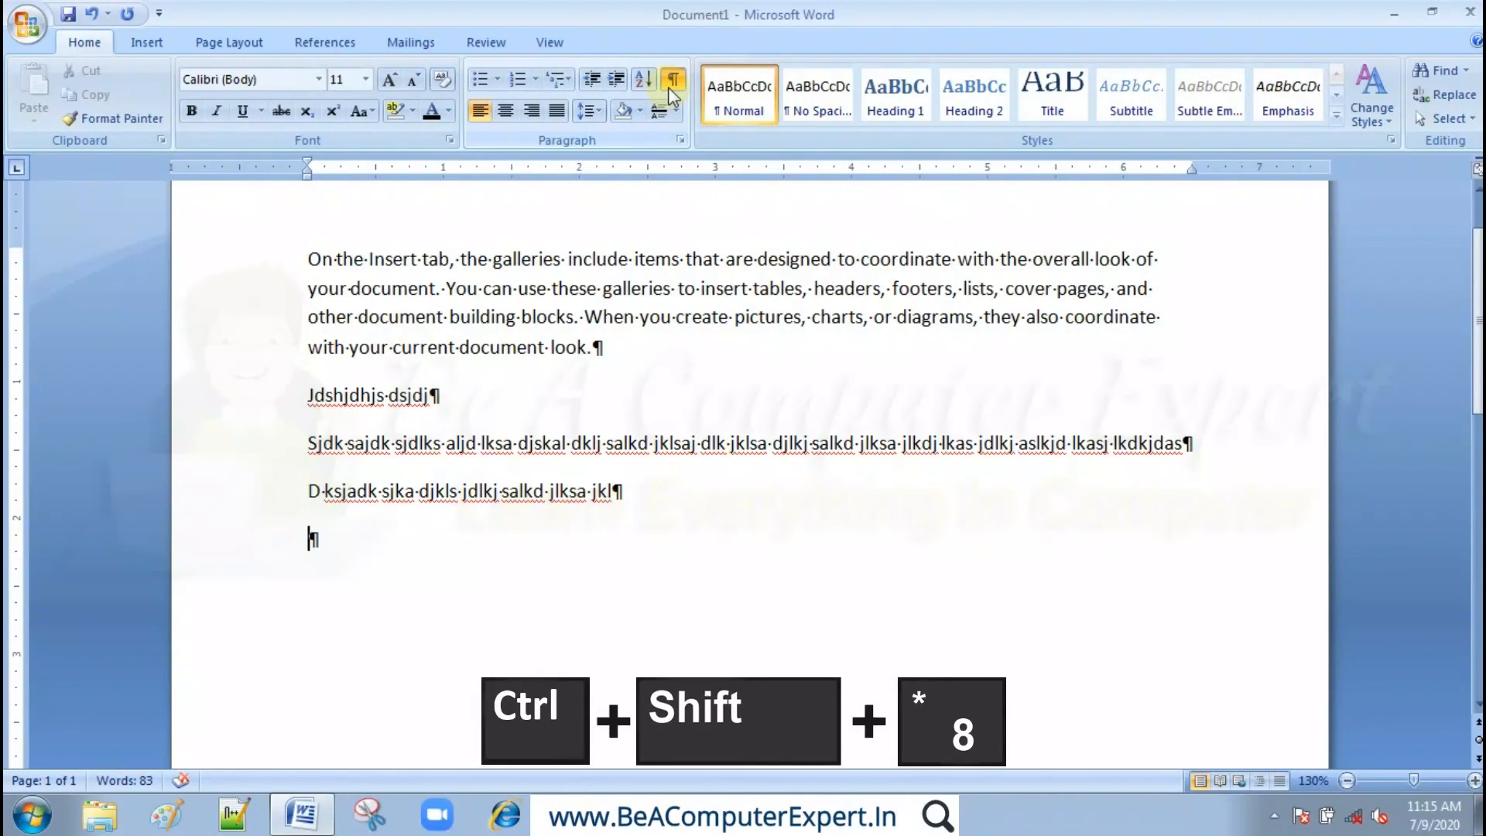
- Toggle the display of paragraph marks and formatting symbols seven times in a row
{"action": "key", "text": "ctrl+shift+8"}
{"action": "key", "text": "ctrl+shift+8"}
{"action": "key", "text": "ctrl+shift+8"}
{"action": "key", "text": "ctrl+shift+8"}
{"action": "key", "text": "ctrl+shift+8"}
{"action": "key", "text": "ctrl+shift+8"}
{"action": "key", "text": "ctrl+shift+8"}
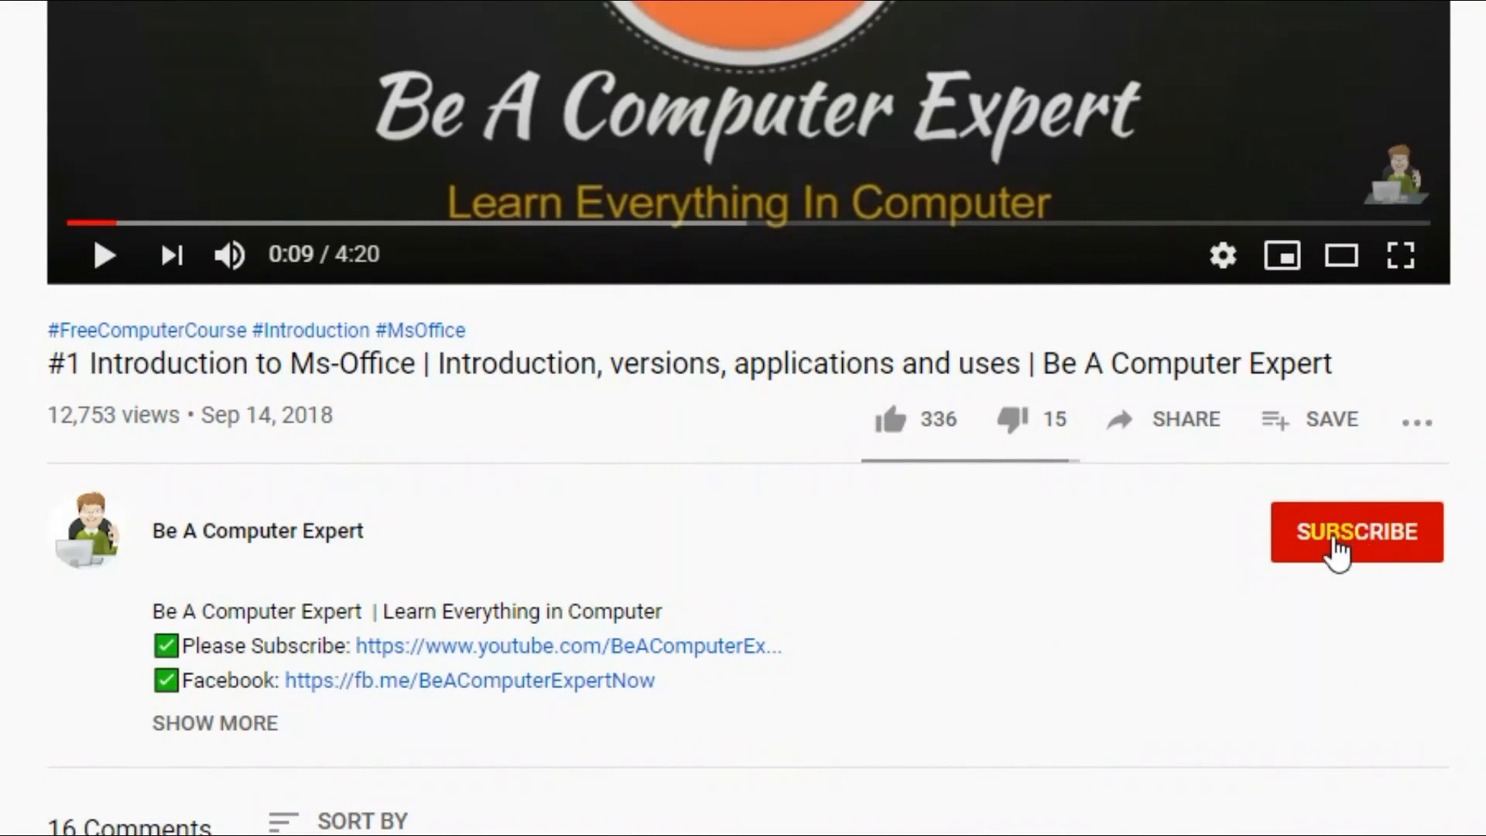
- On the YouTube video page, subscribe to the Be A Computer Expert channel and turn on all of its notifications
{"action": "left_click", "coordinate": [1333, 538]}
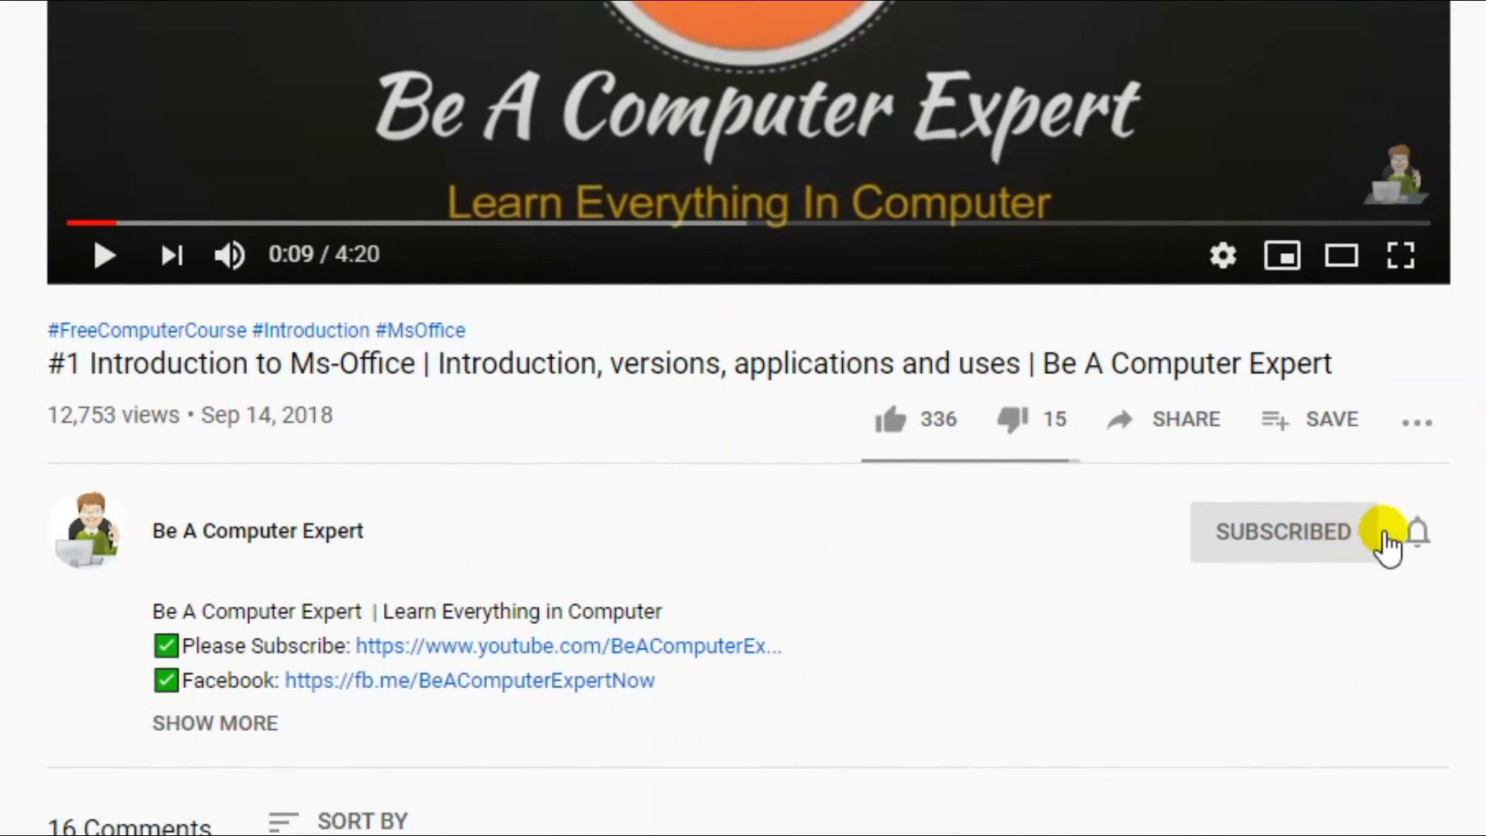
{"action": "left_click", "coordinate": [1421, 536]}
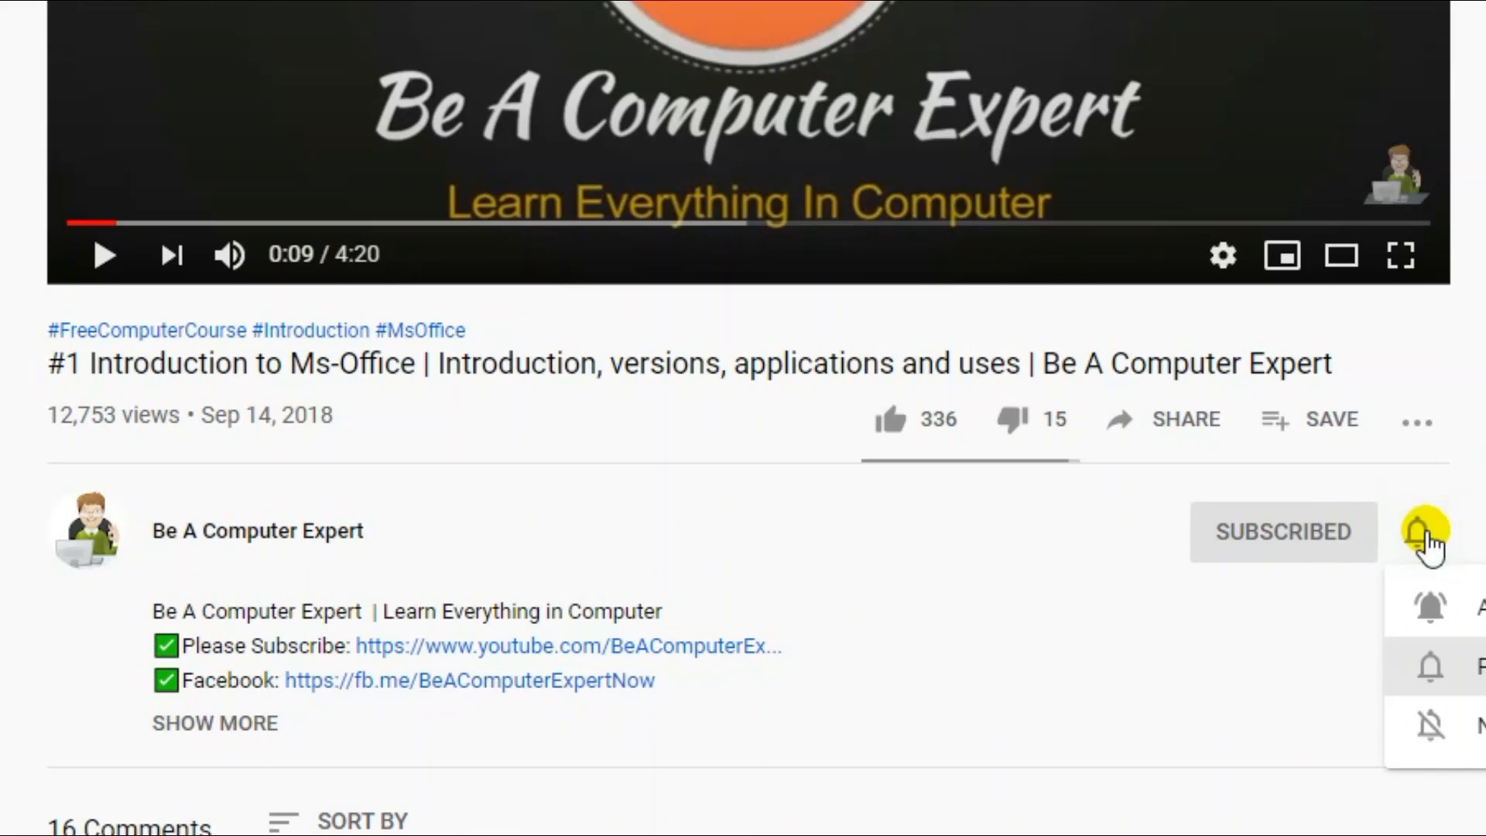
{"action": "left_click", "coordinate": [1467, 619]}
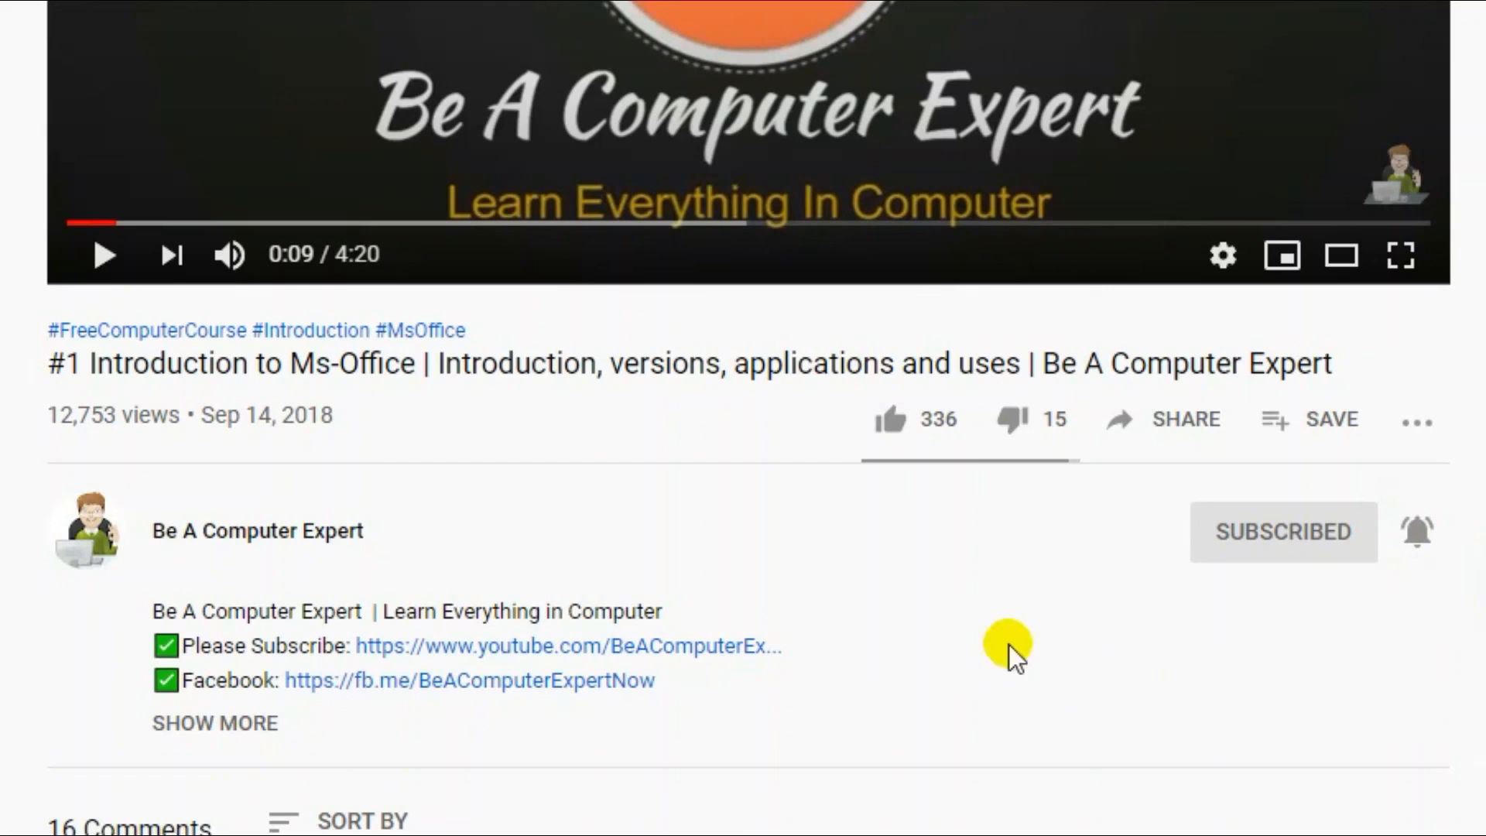
- Like the video and write "Any suggestions or feedback" in the new comment field
{"action": "left_click", "coordinate": [894, 422]}
{"action": "scroll", "coordinate": [224, 259], "scroll_direction": "down", "scroll_amount": 5}
{"action": "left_click", "coordinate": [225, 259]}
{"action": "type", "text": "Any suggestions or fe"}
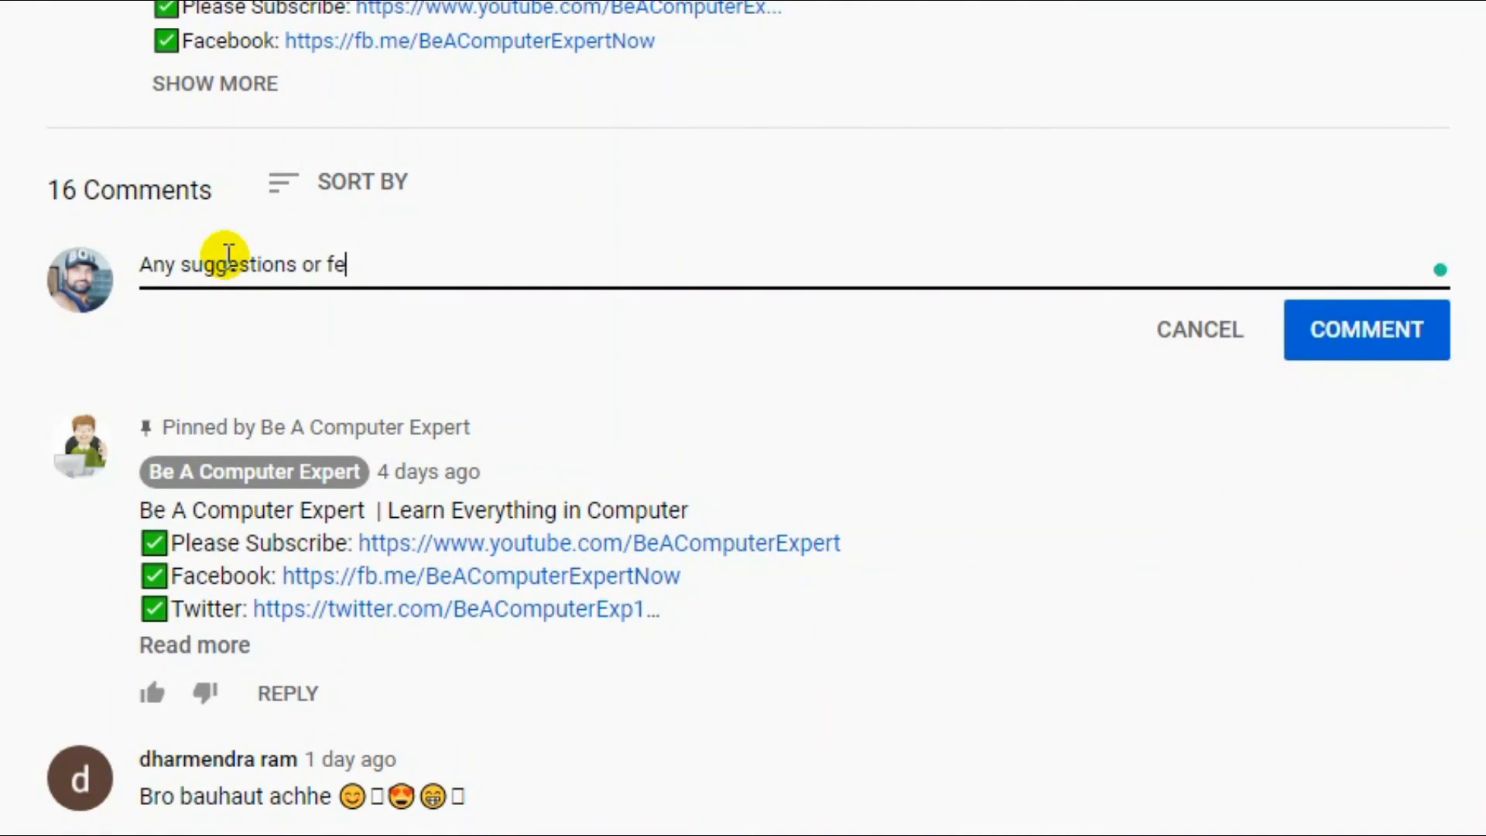
{"action": "type", "text": "edback"}
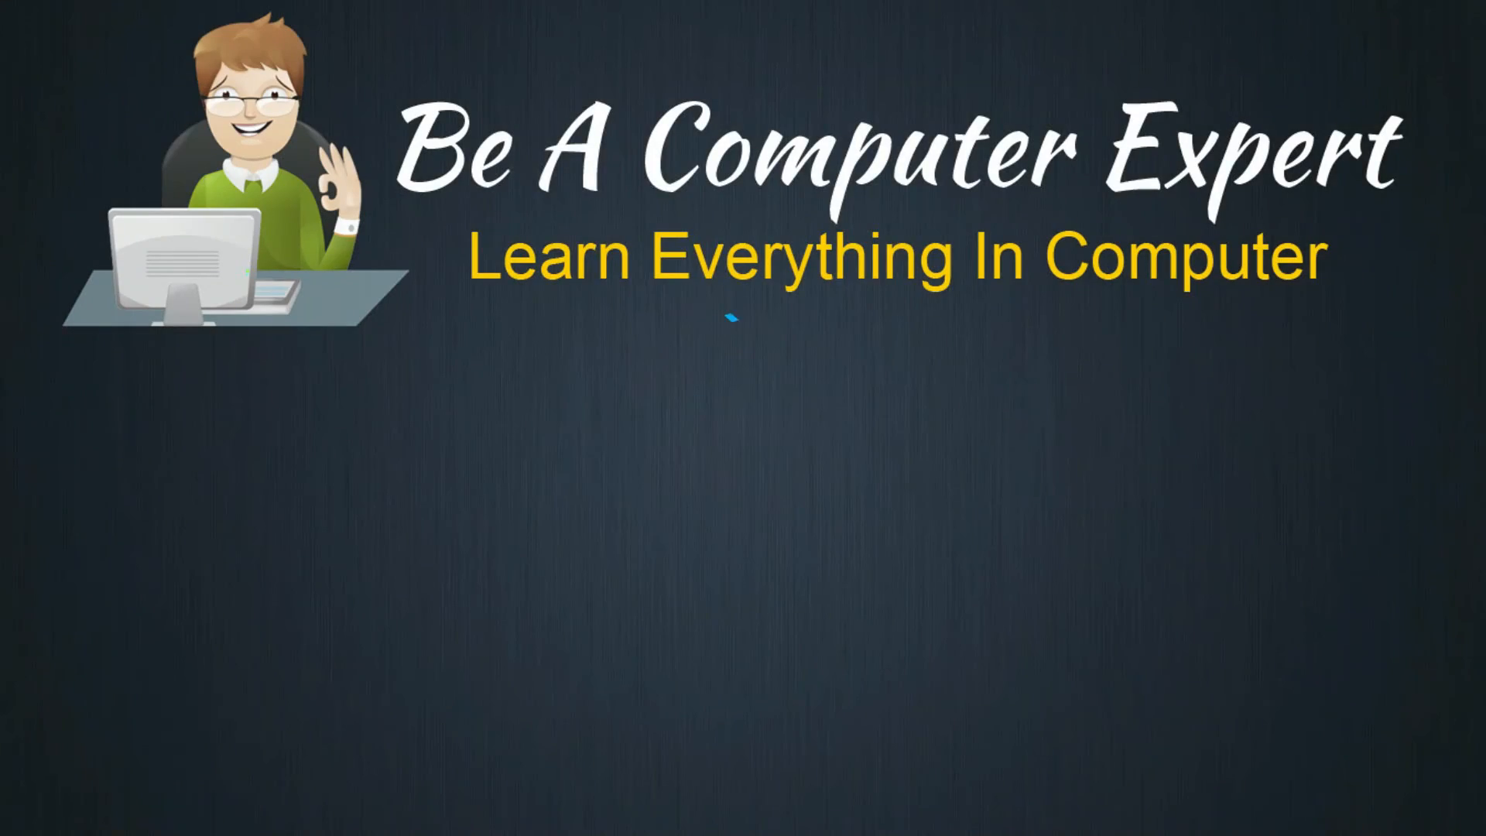